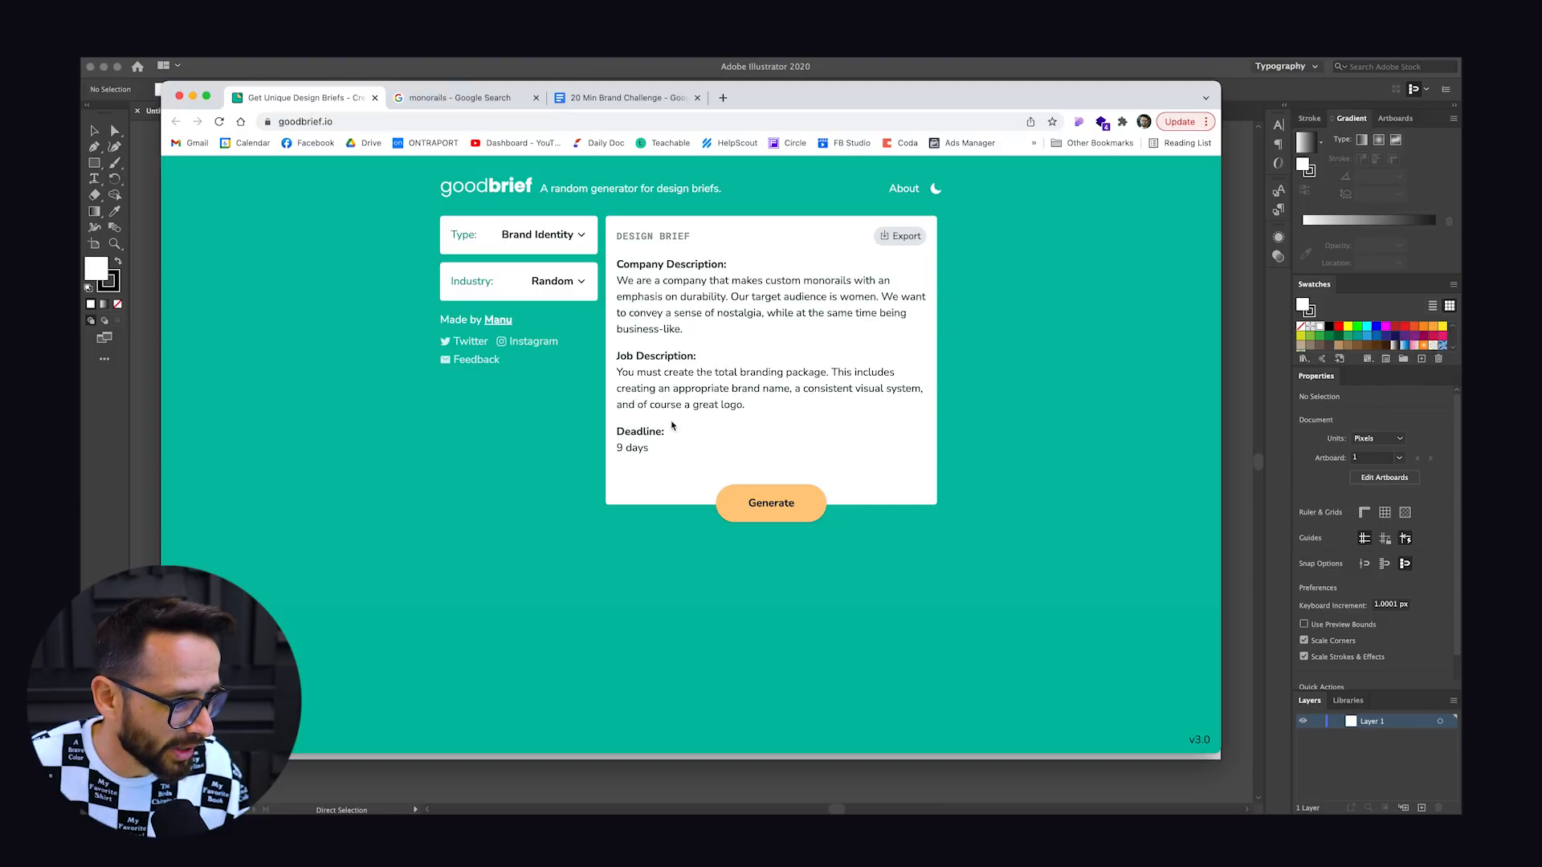
Step: Start a bulleted keyword list in the 20 Min Brand Challenge document with Rail, Old fashion, Woman and Train
drag(668, 458, 514, 459)
click(517, 458)
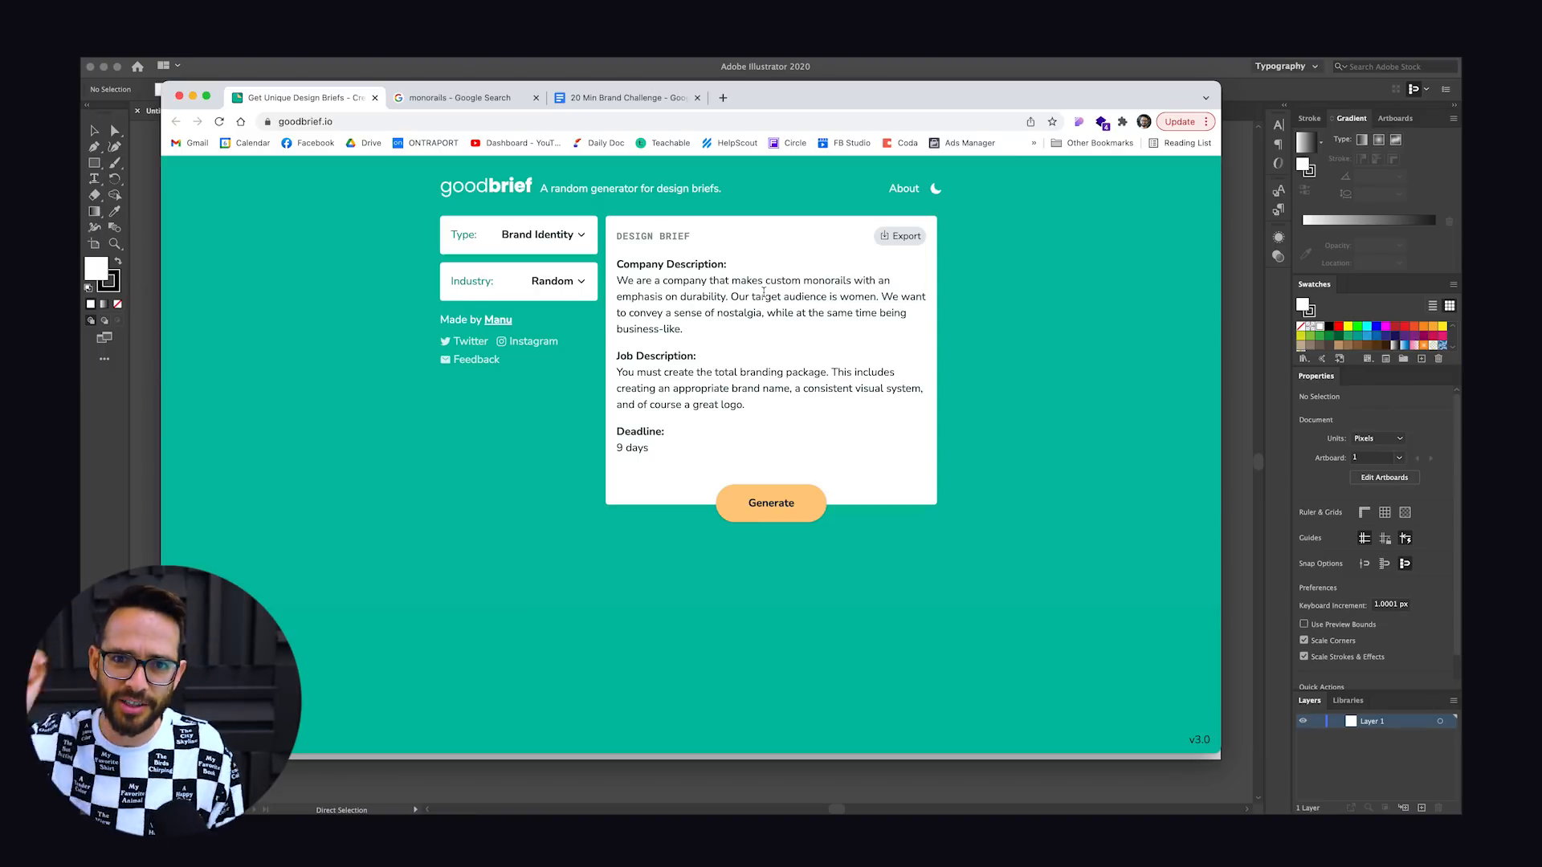
click(620, 103)
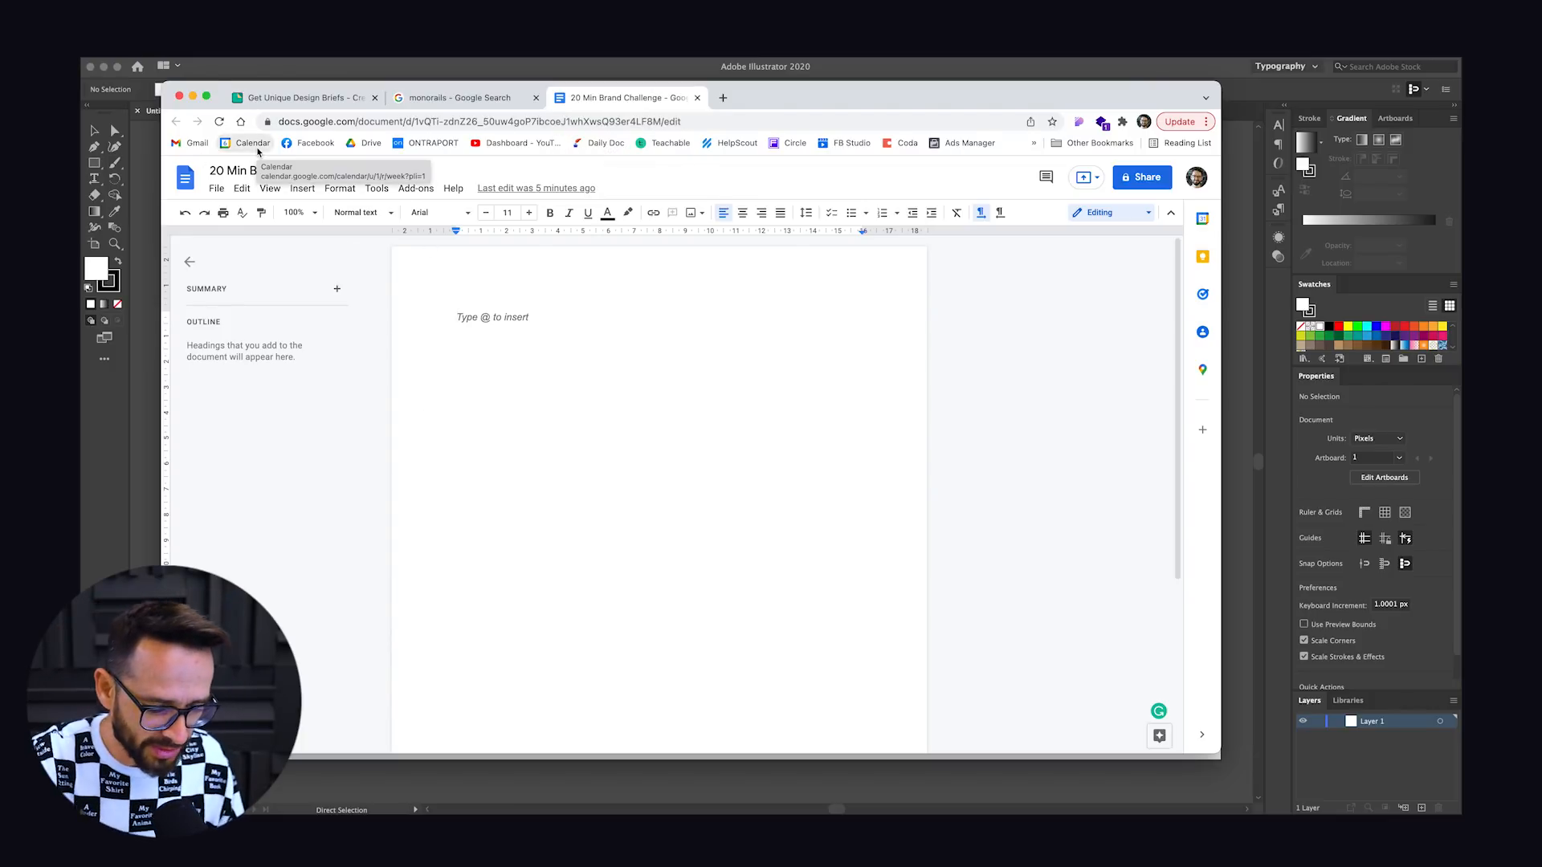
text(* )
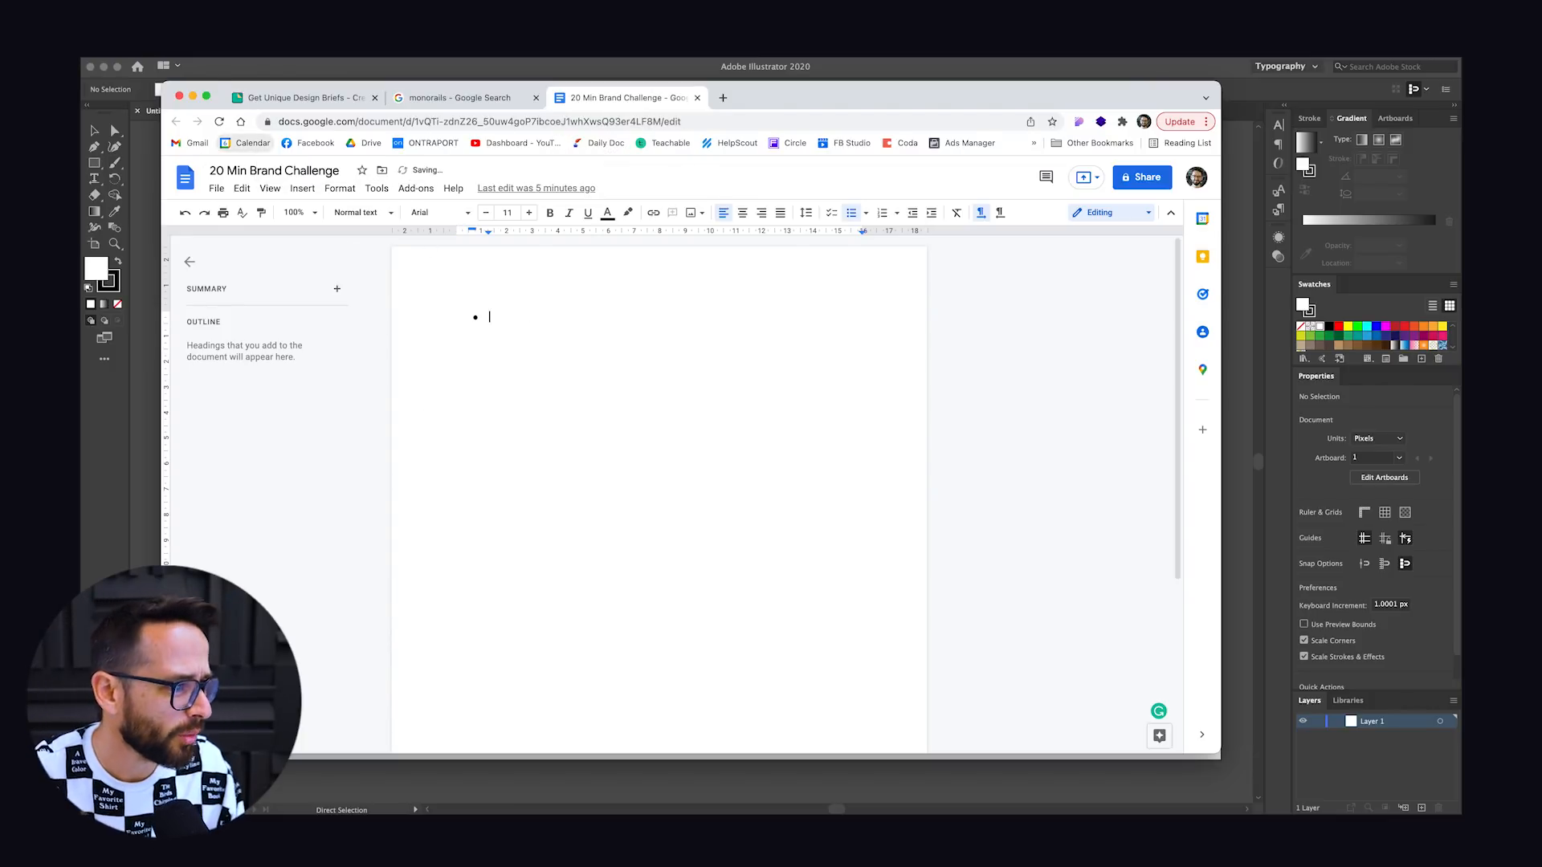
text(Rail)
key(Return)
text(old fashio)
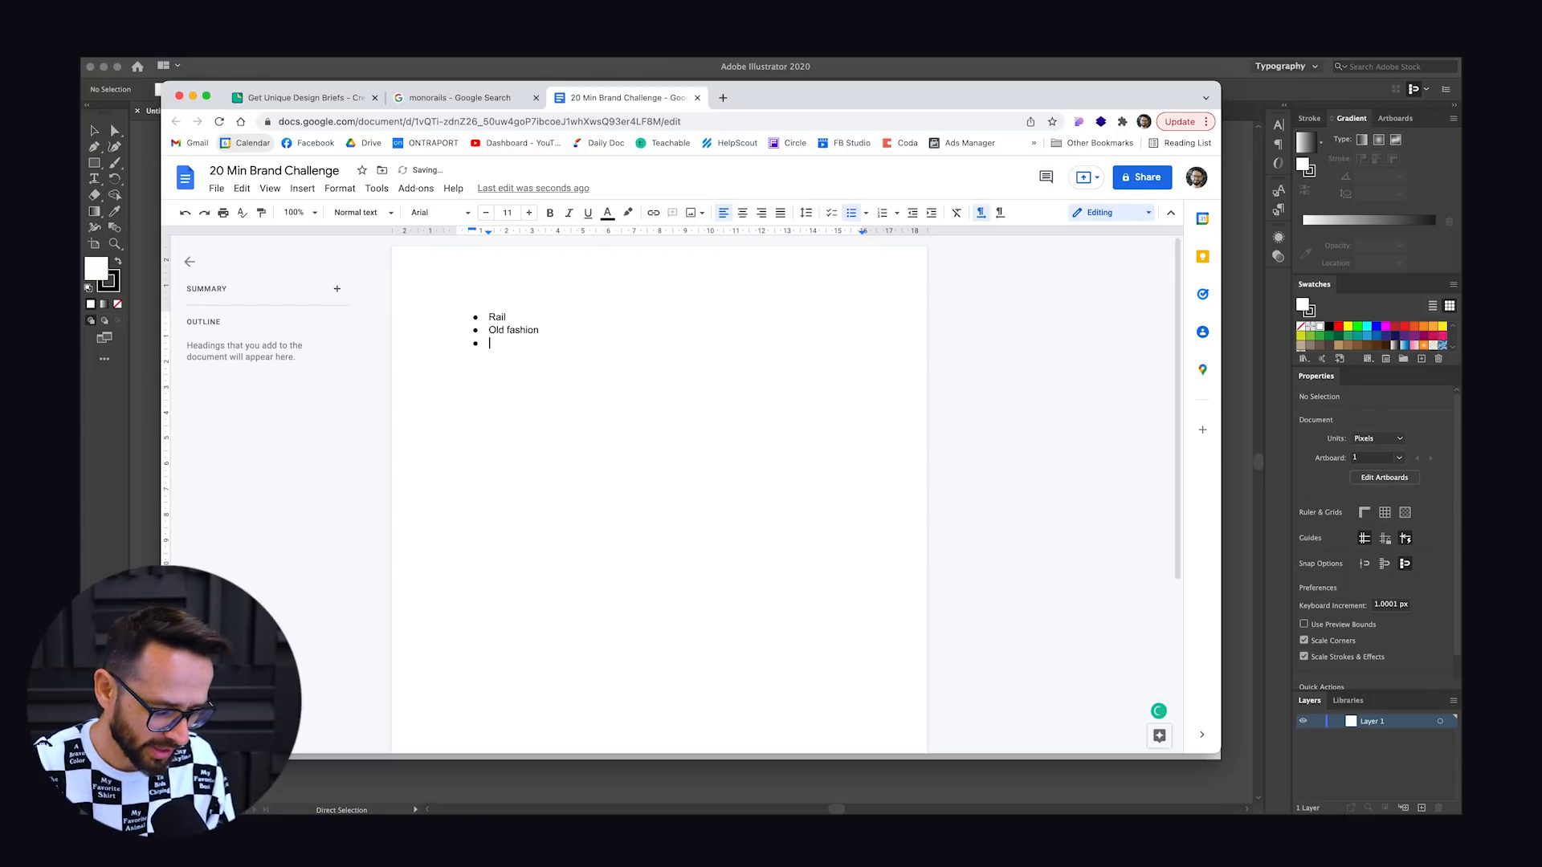
text(Woman)
key(Return)
text(ta)
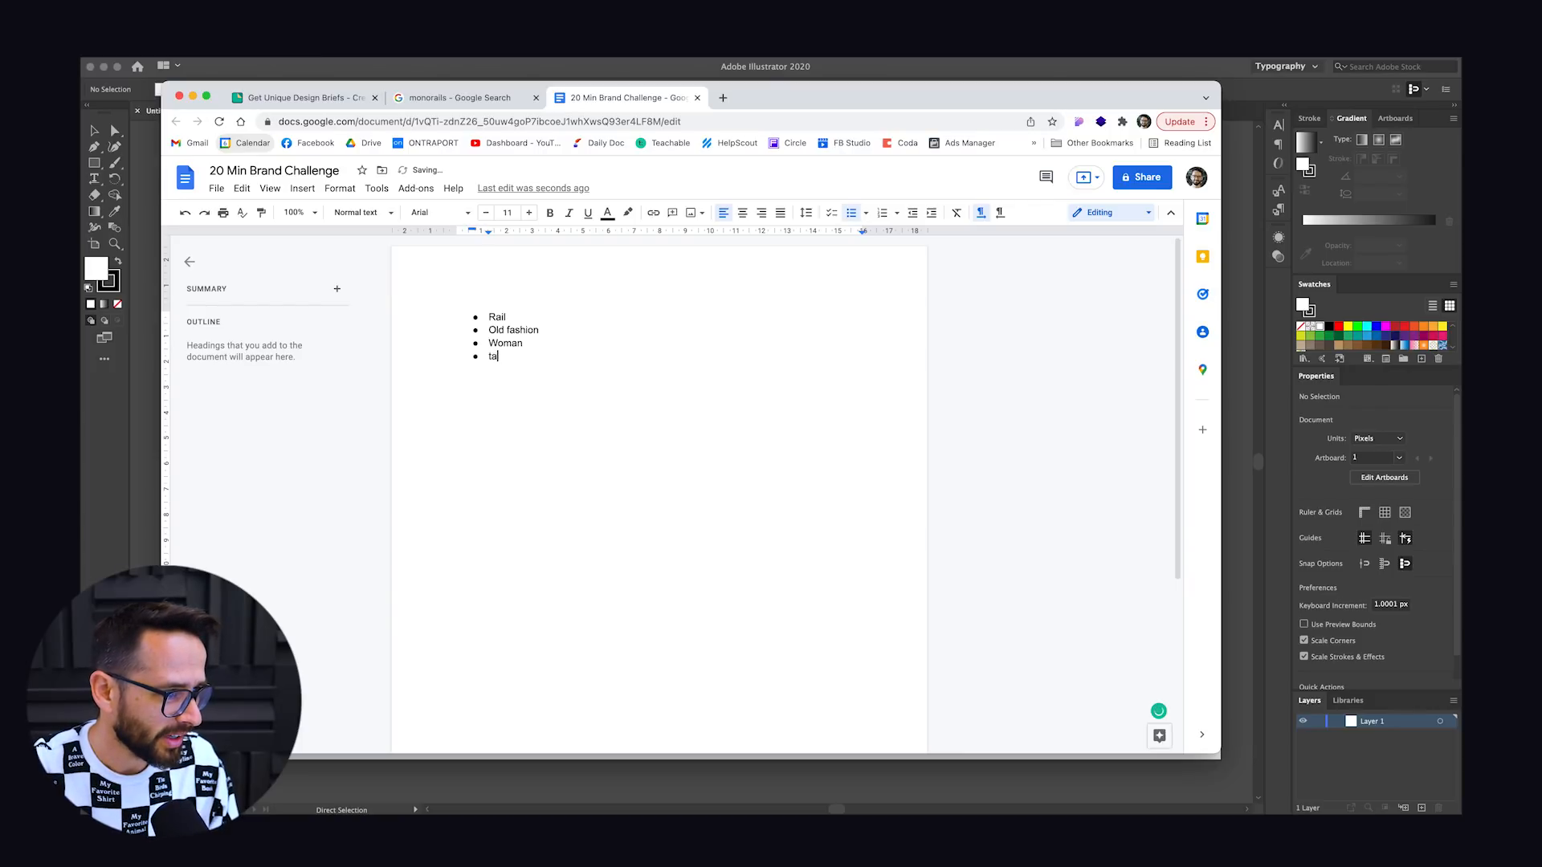
text(iain)
key(Return)
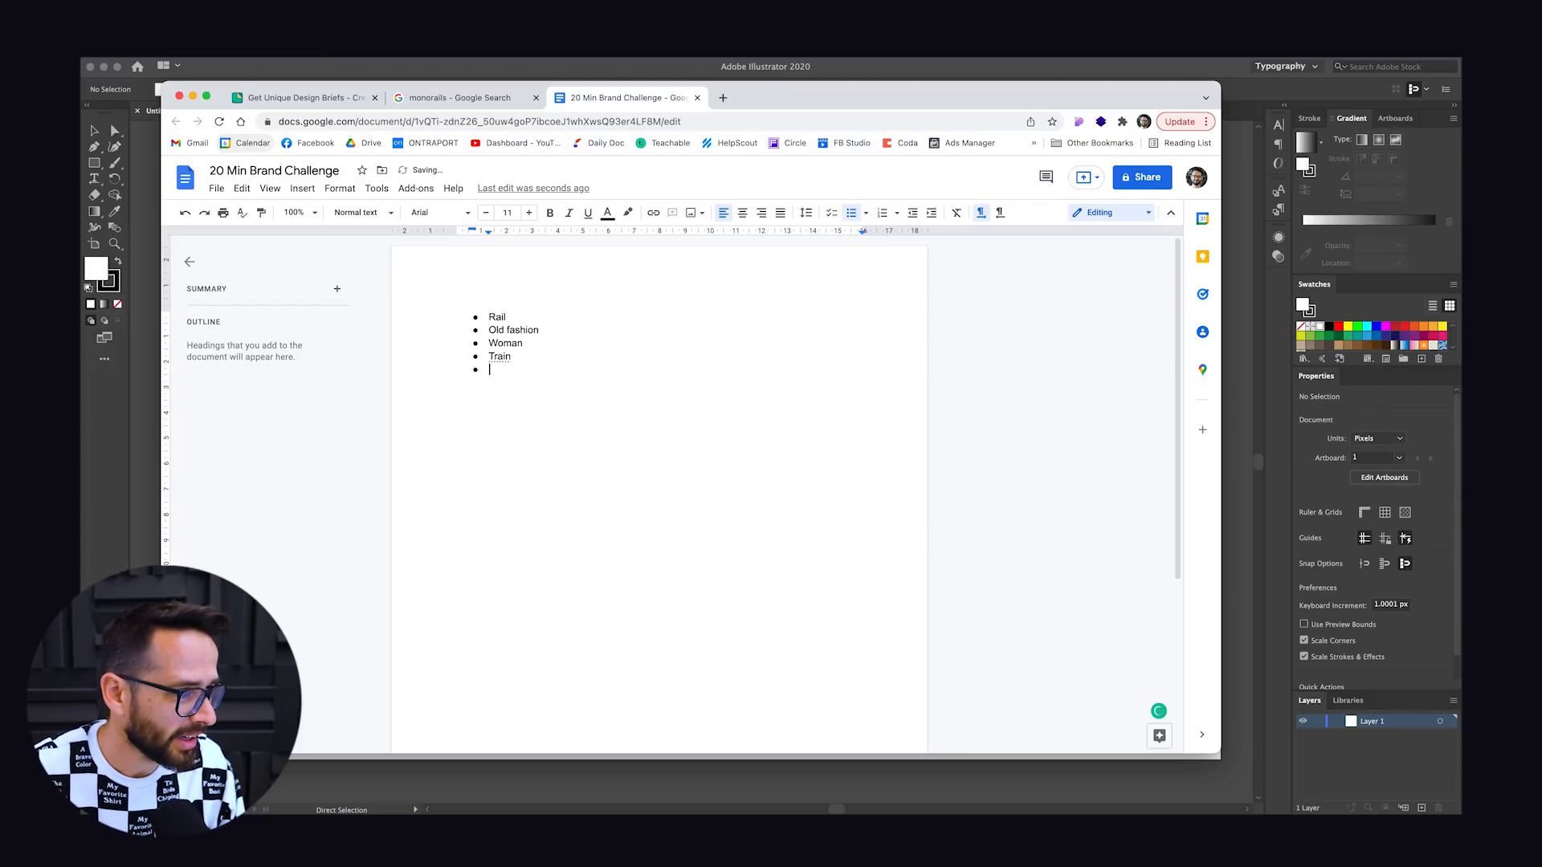
Step: Copy the word Rail from the list and run a Google image search for "Rails" in a new browser tab
double_click(514, 312)
key(cmd+c)
key(cmd+t)
key(cmd+v)
text(s)
key(Return)
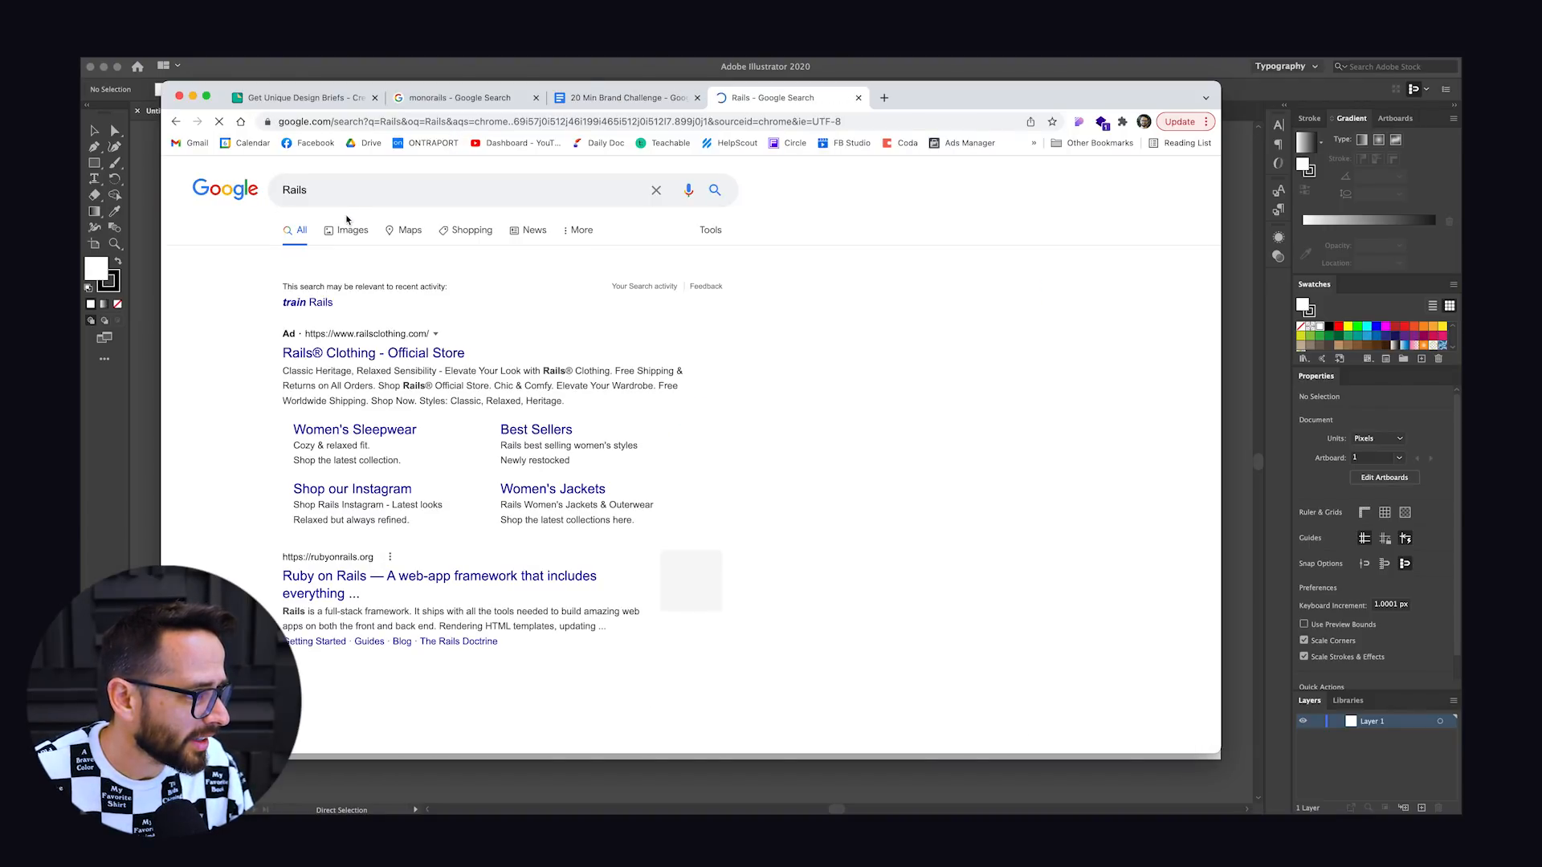
click(351, 229)
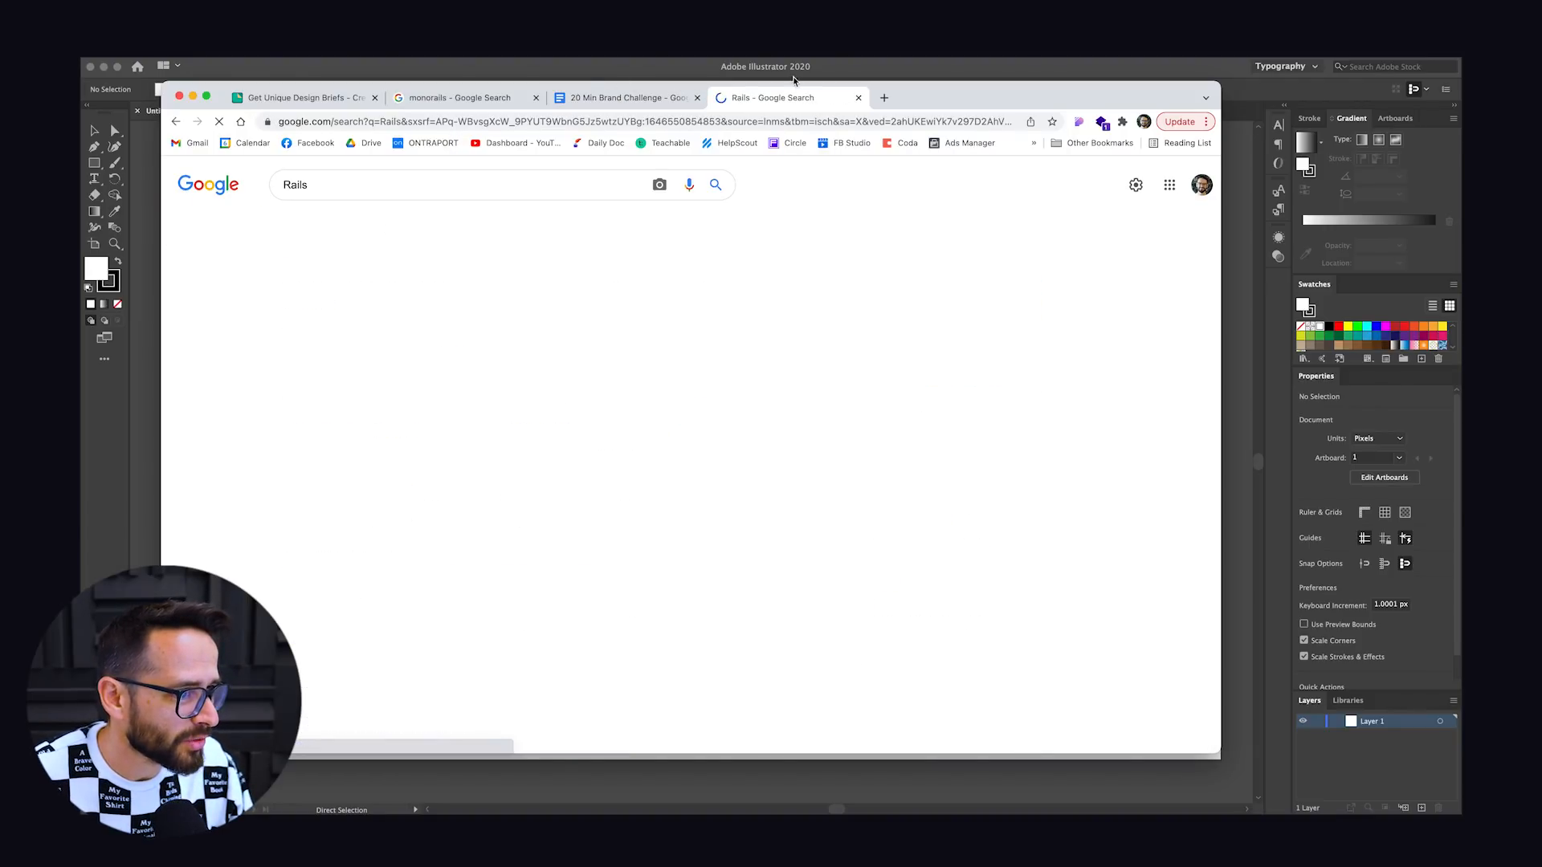
Step: Open thesaurus.com in a new browser tab and look up synonyms for "train"
click(886, 98)
text(thesaurus.com)
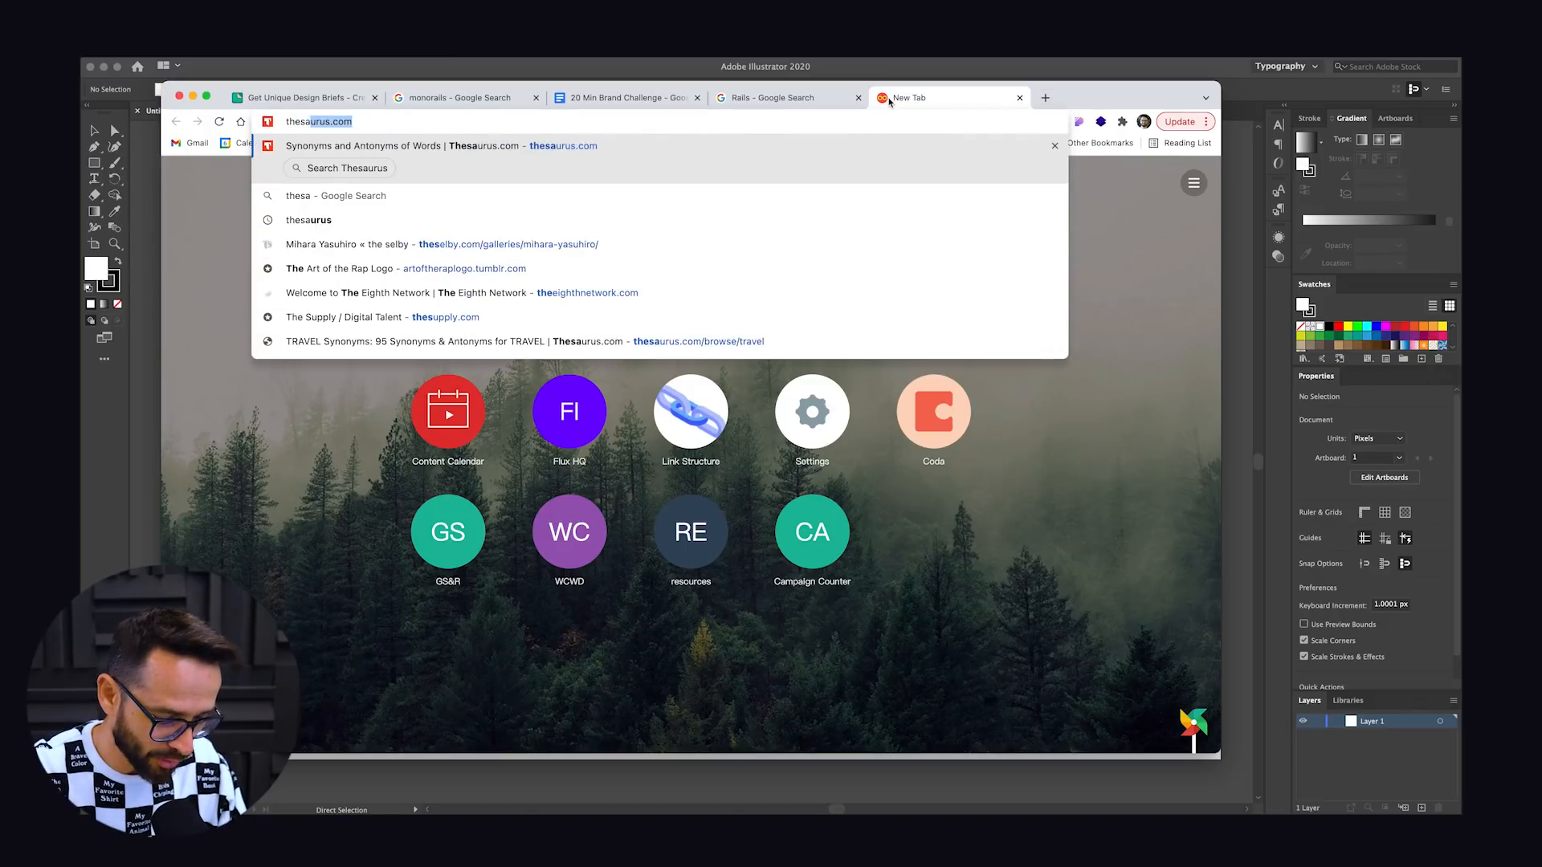
key(Return)
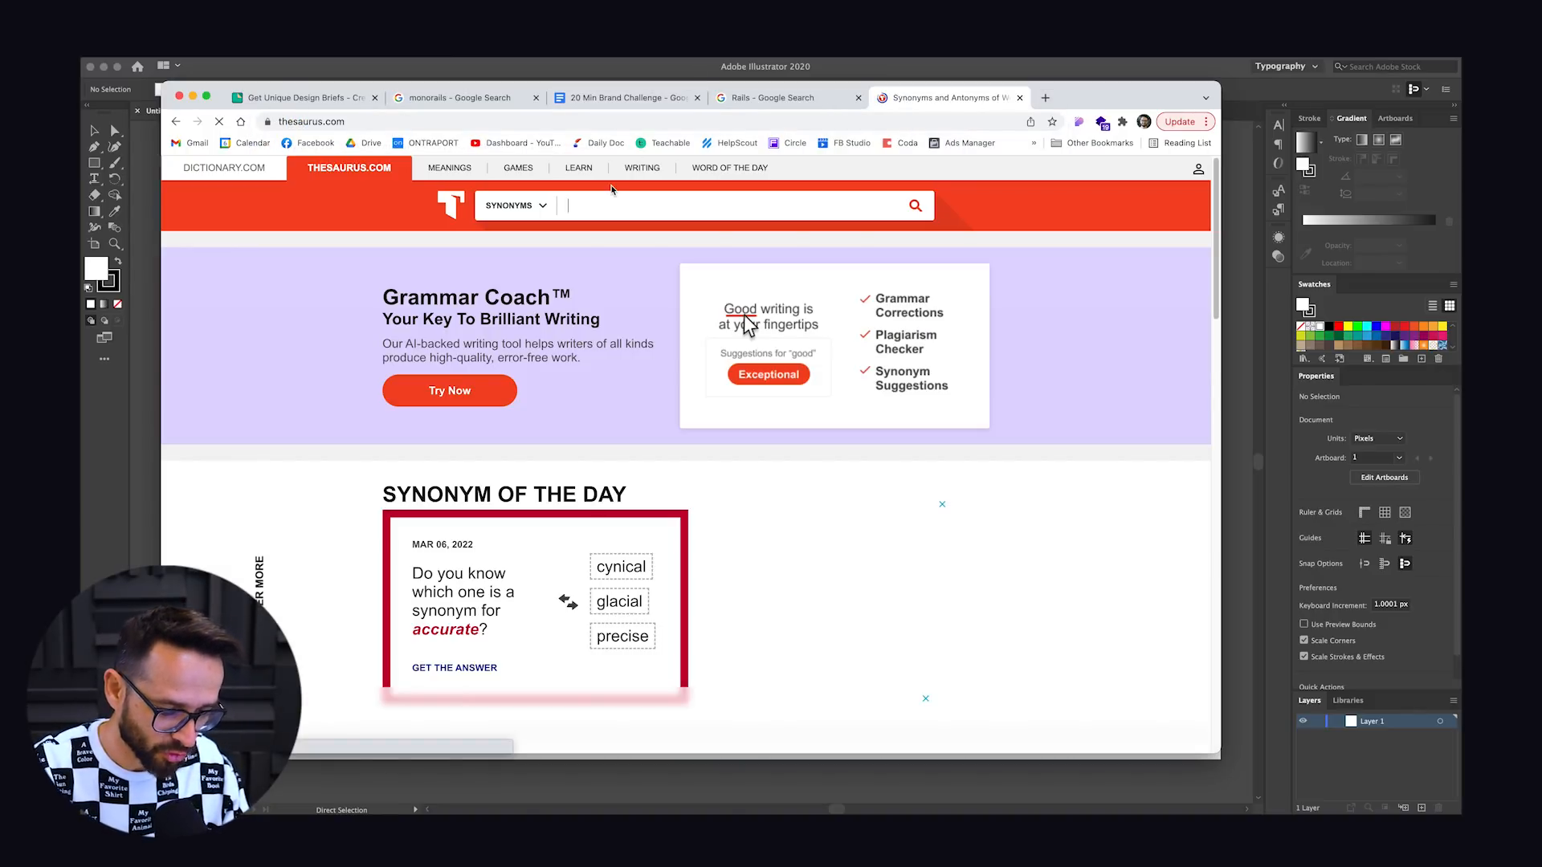
text(tarin)
key(Return)
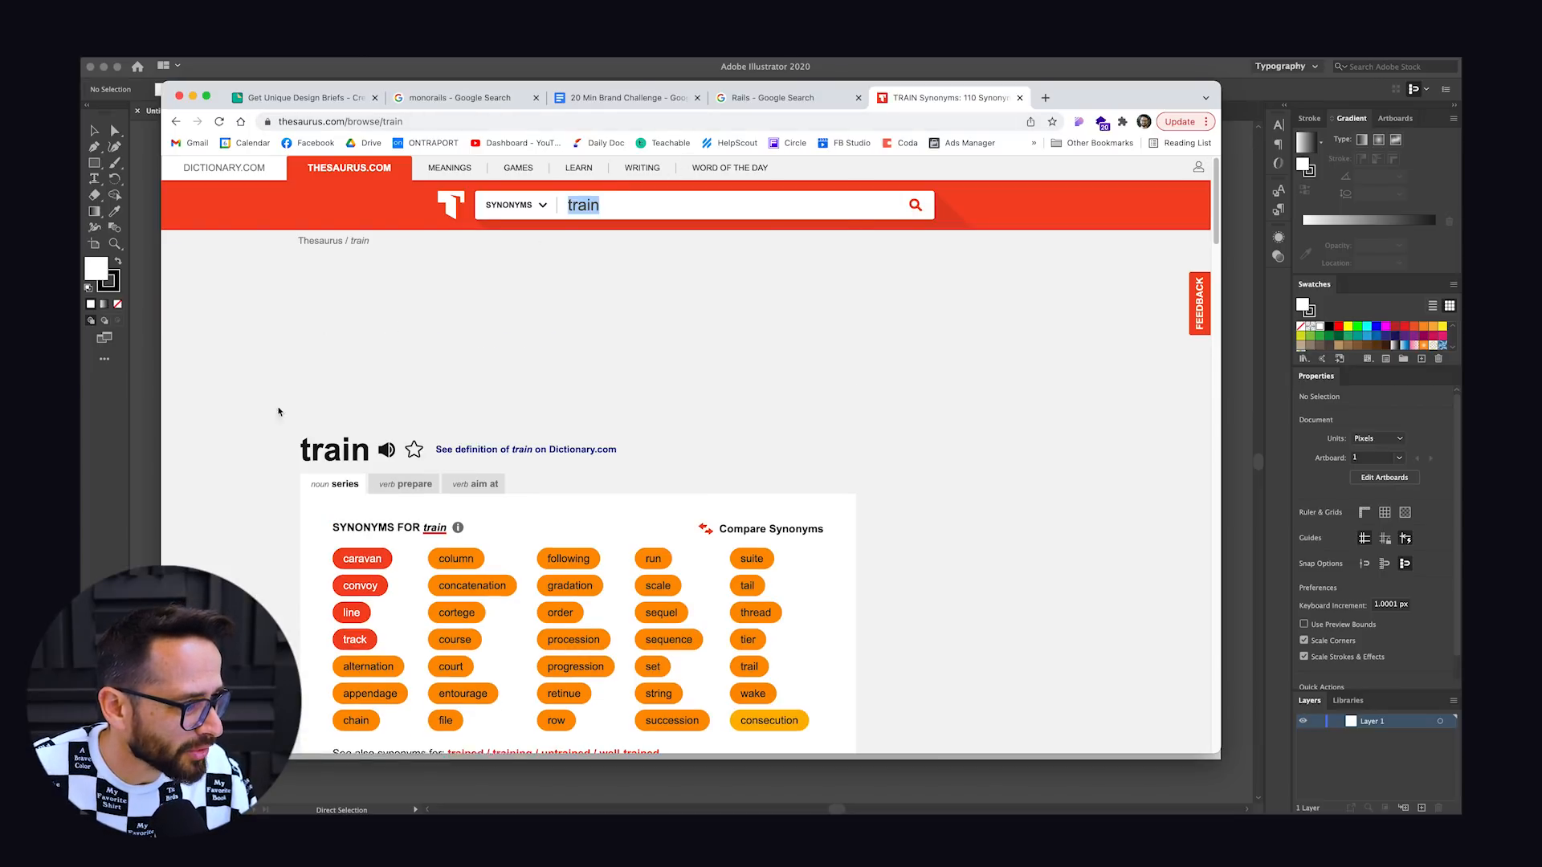
Step: Change the Rails image search to "old school Rails" and shorten it to "old Rails"
click(771, 97)
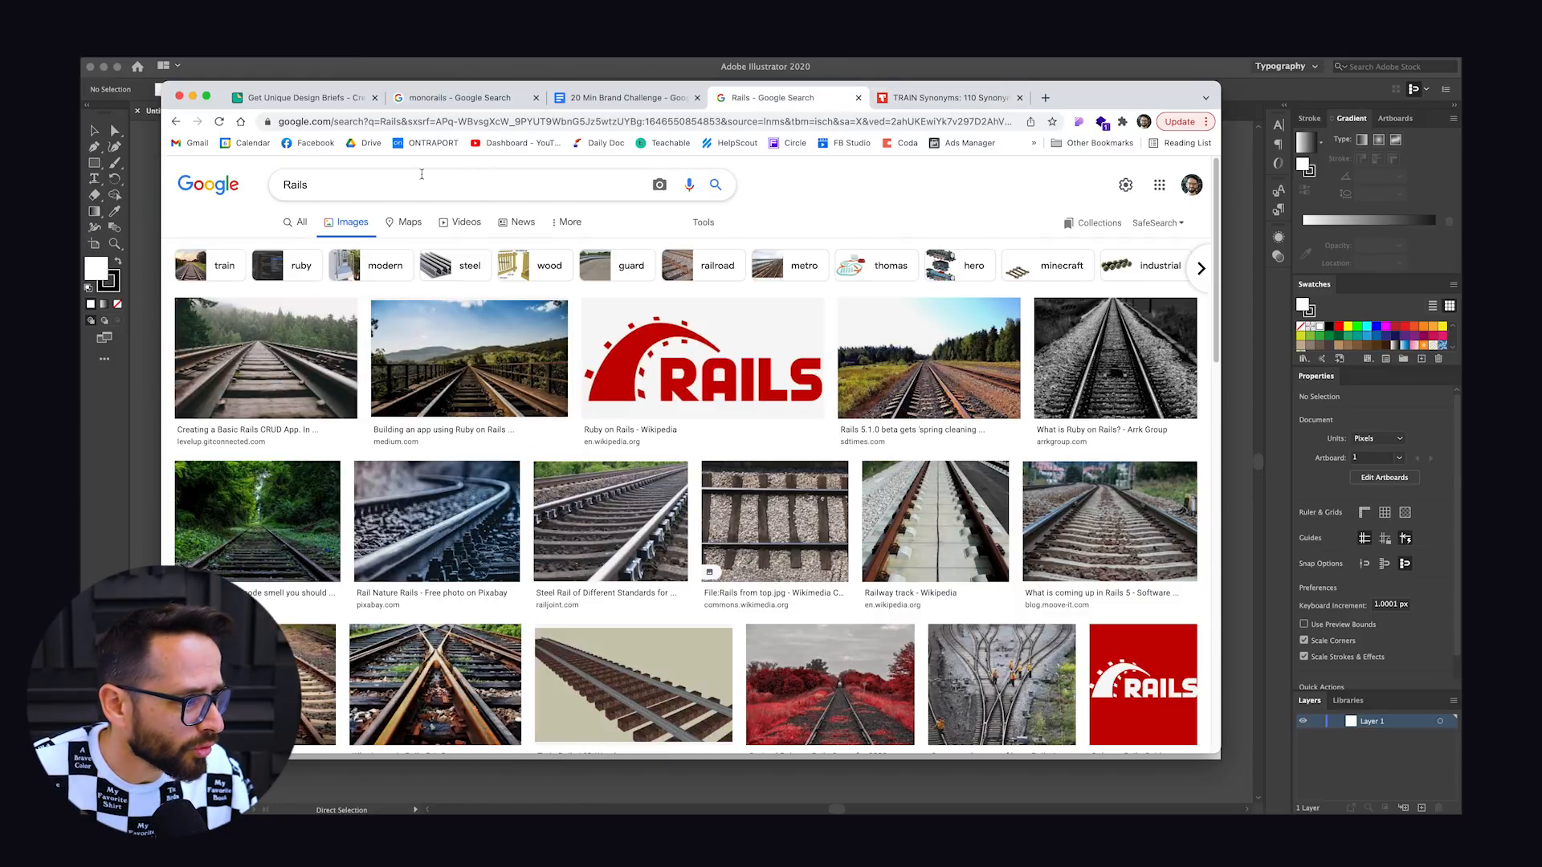
click(349, 190)
text(old school)
key(Return)
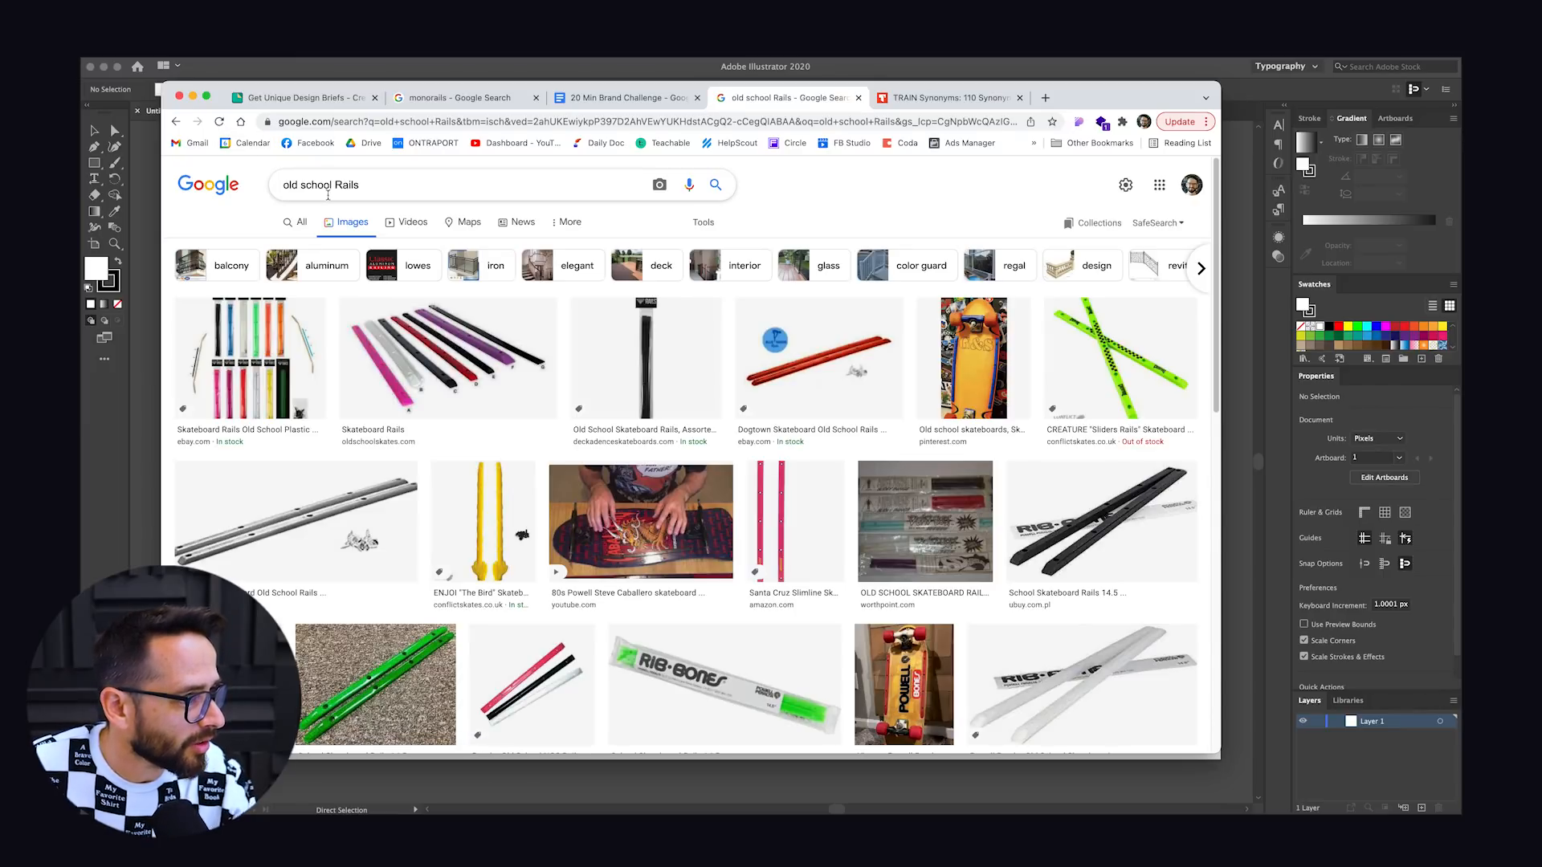
double_click(327, 189)
key(BackSpace)
key(Return)
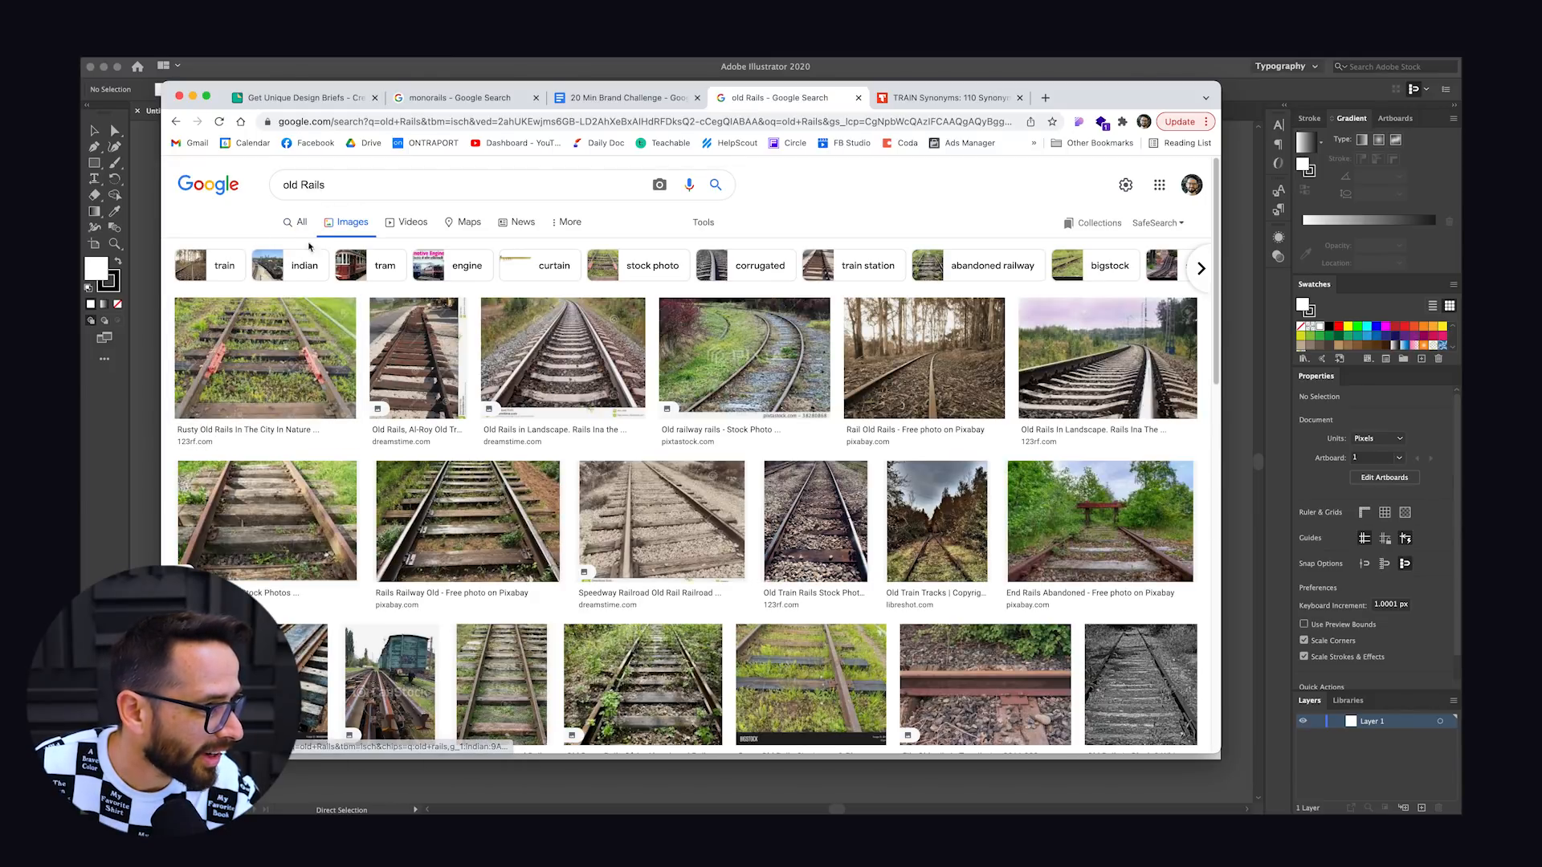
Step: Add "Rusty Rails" as a bullet in the brand challenge document and reread the design brief
click(637, 96)
text(Rusty Rails)
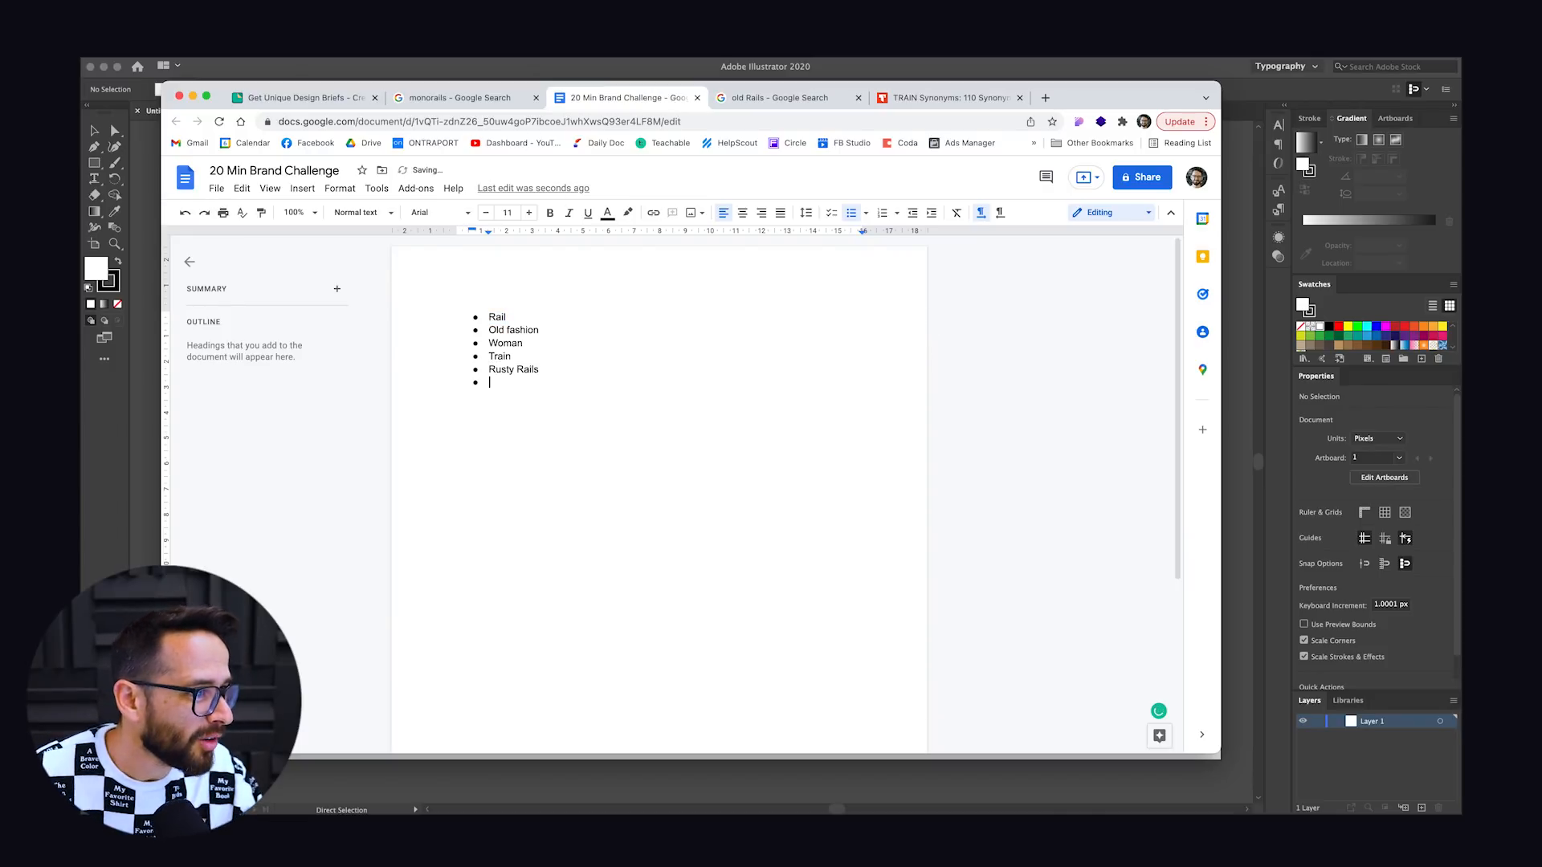
click(313, 100)
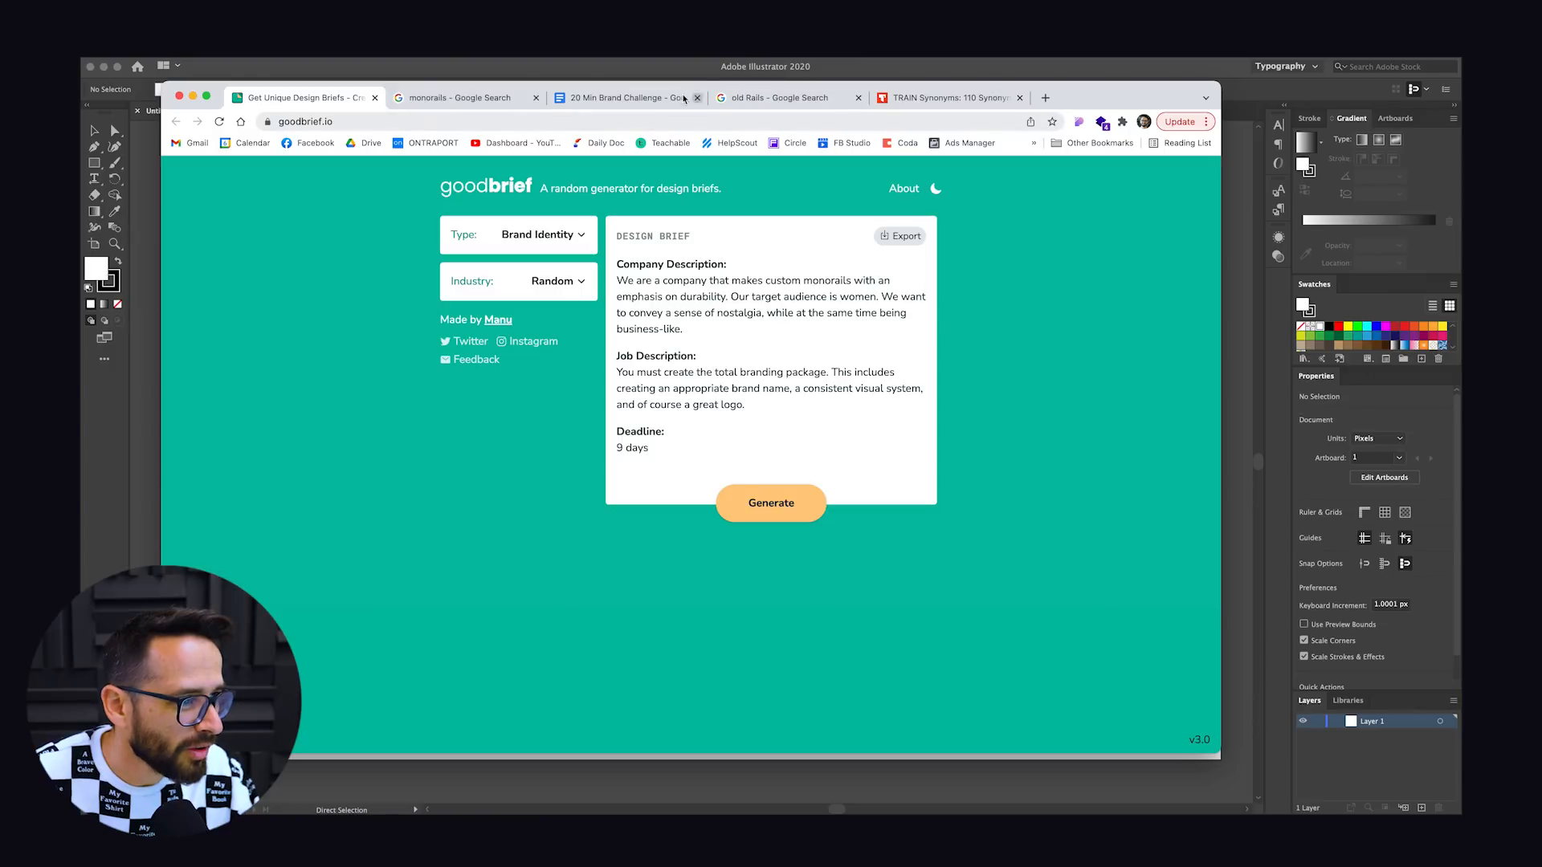
Step: Add the name idea "MonaRail", with a capital R, as a bullet in the brand challenge document
click(623, 98)
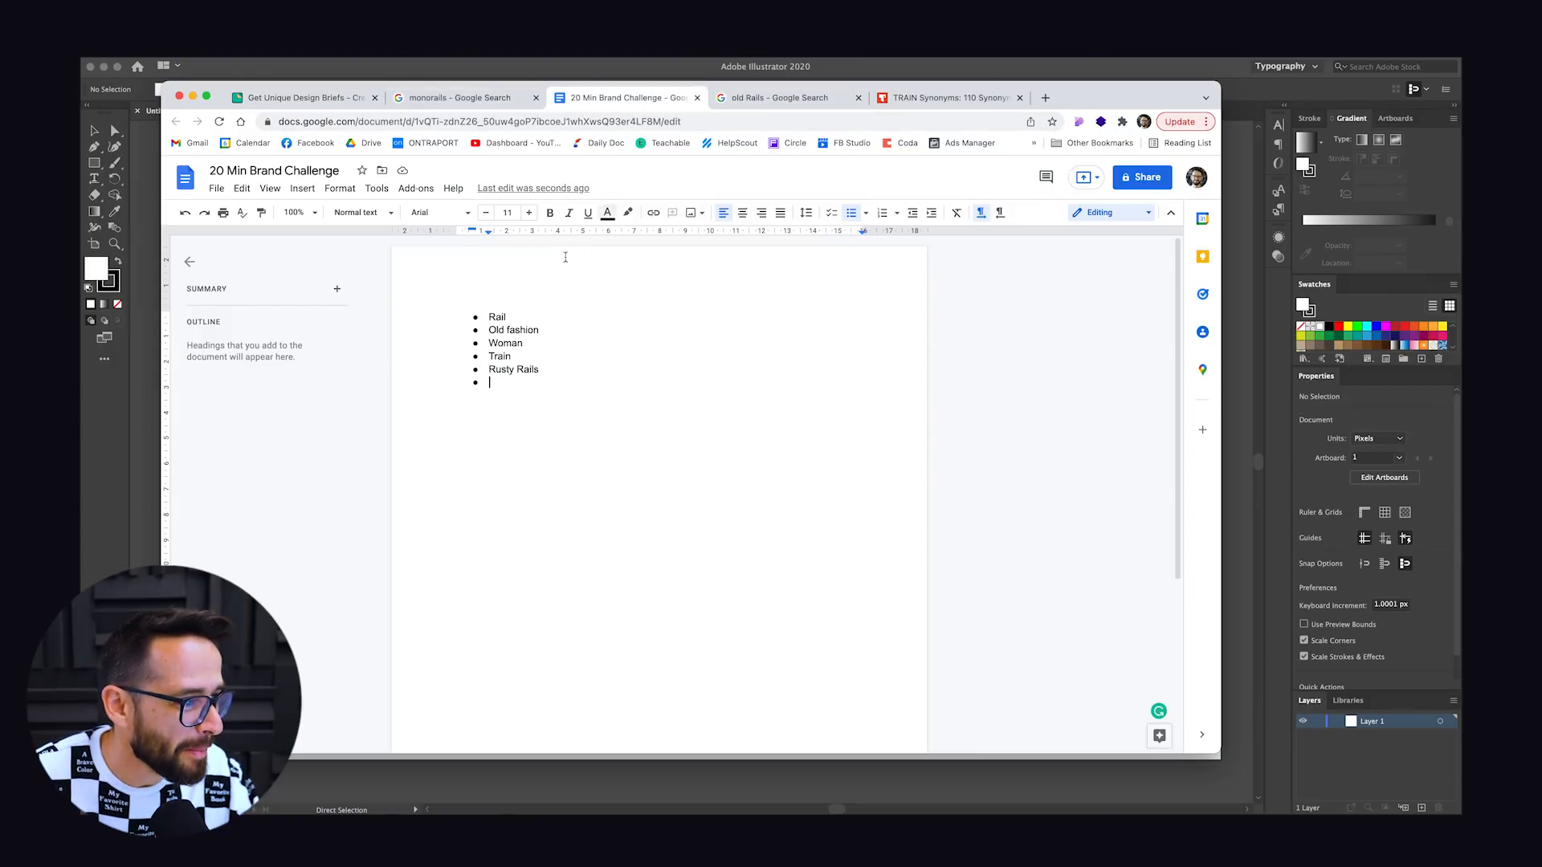
text(Monarail)
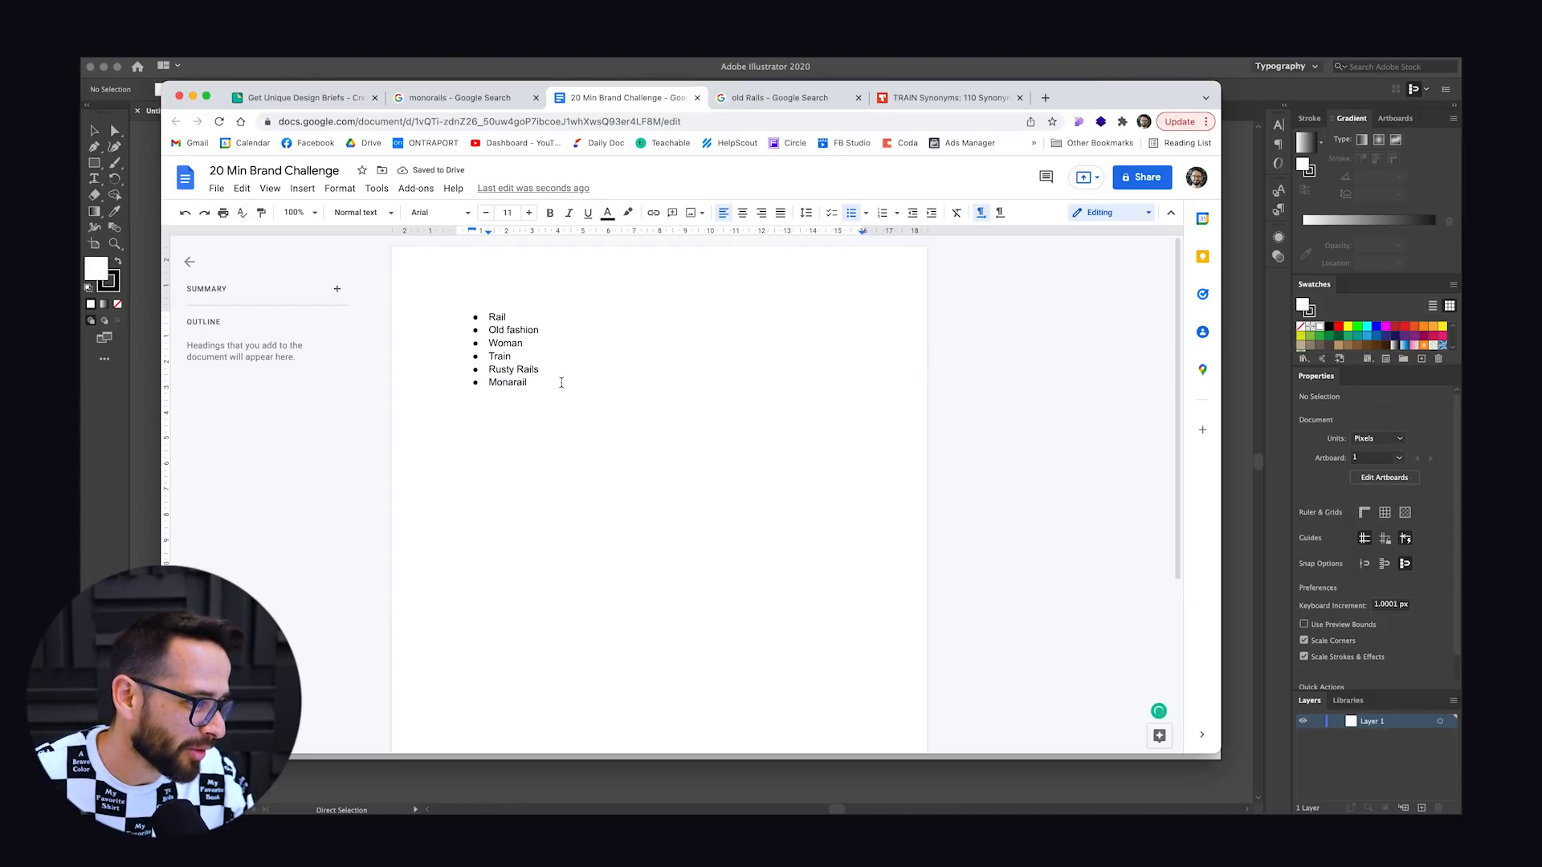
key(BackSpace)
key(BackSpace)
key(BackSpace)
key(BackSpace)
text(Rail)
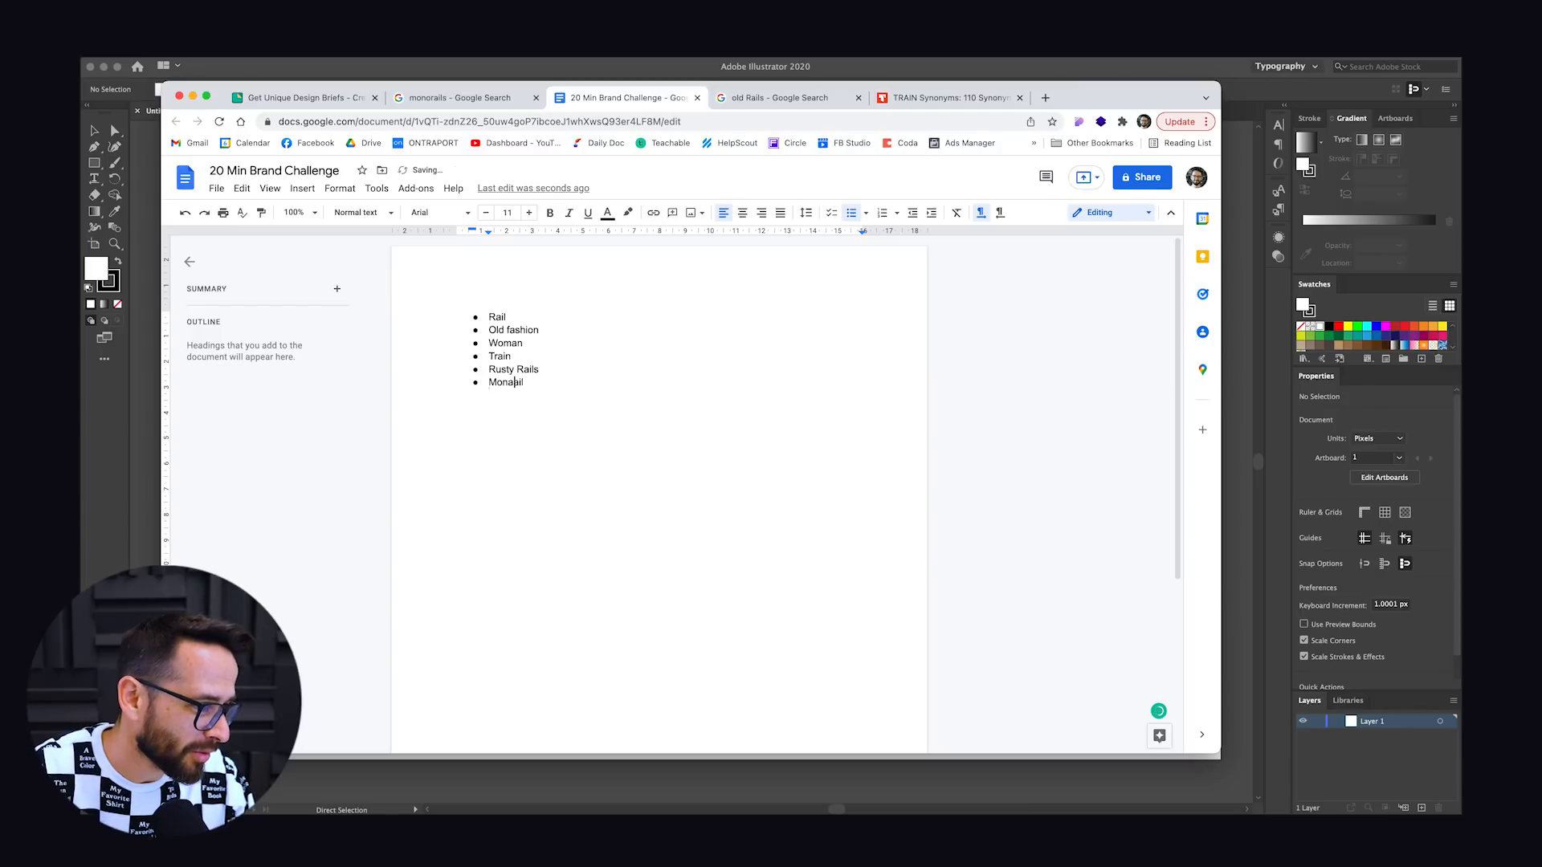
double_click(546, 387)
click(545, 386)
Step: Add "Mono -" and "One Rail" as further bullets below MonaRail
key(Return)
text(Mo)
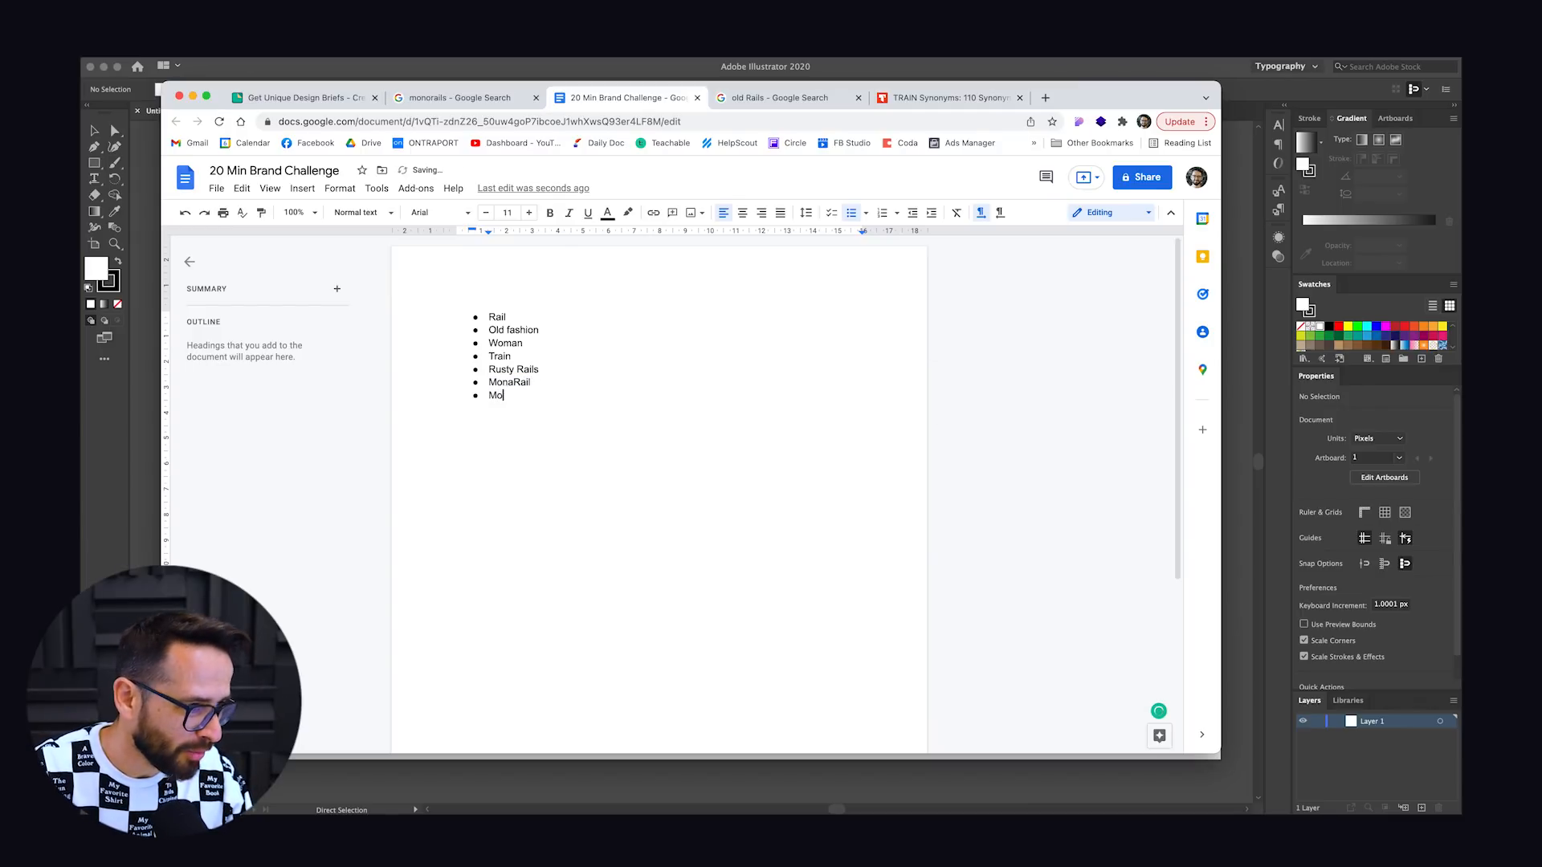
text(no - Ra)
key(BackSpace)
key(BackSpace)
key(BackSpace)
text(O)
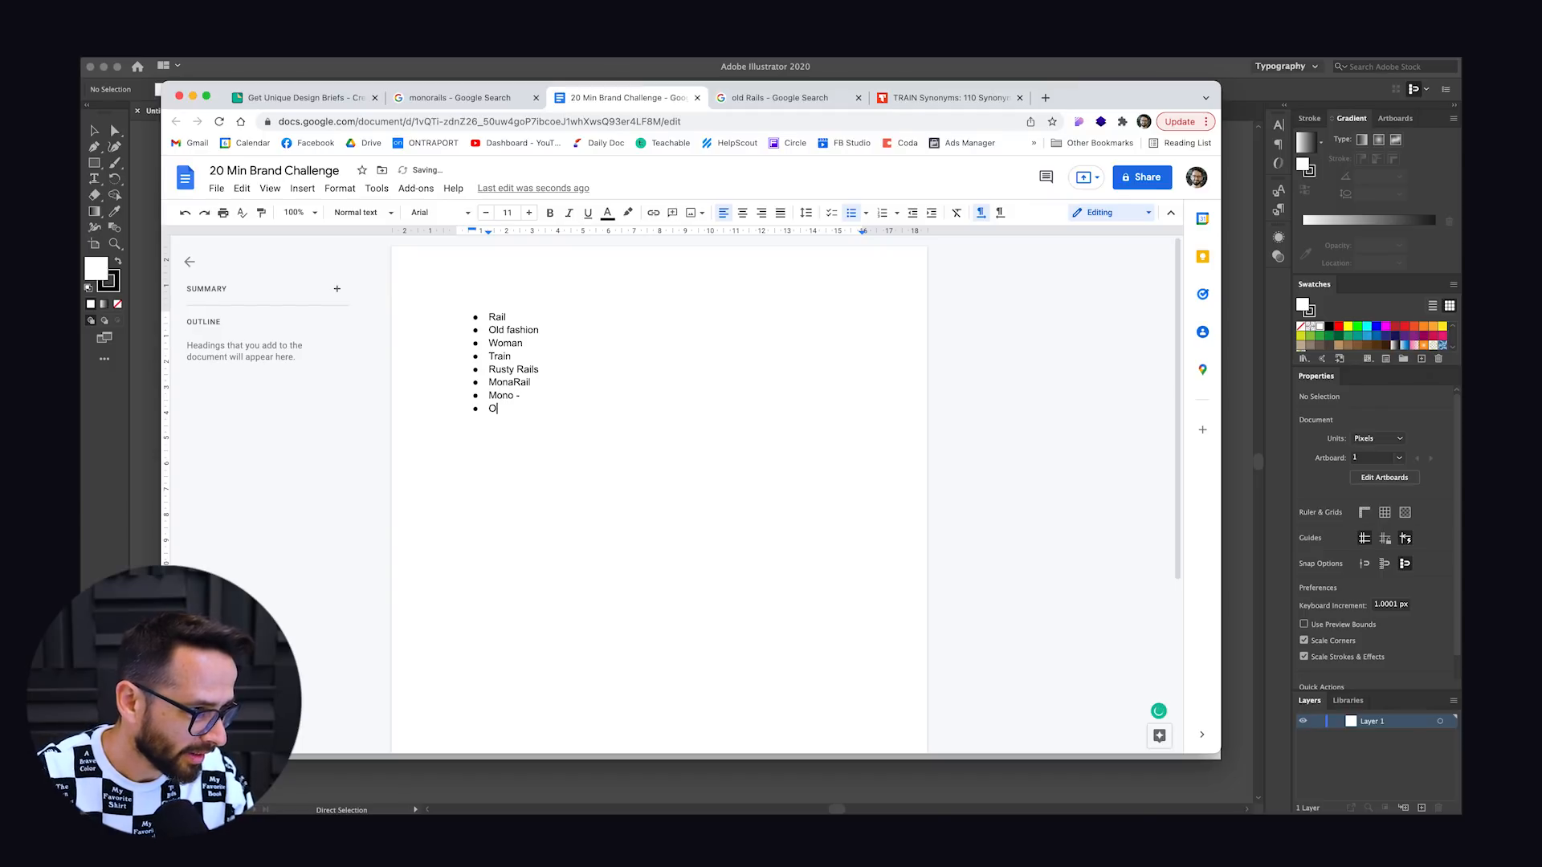
text(ne Rai)
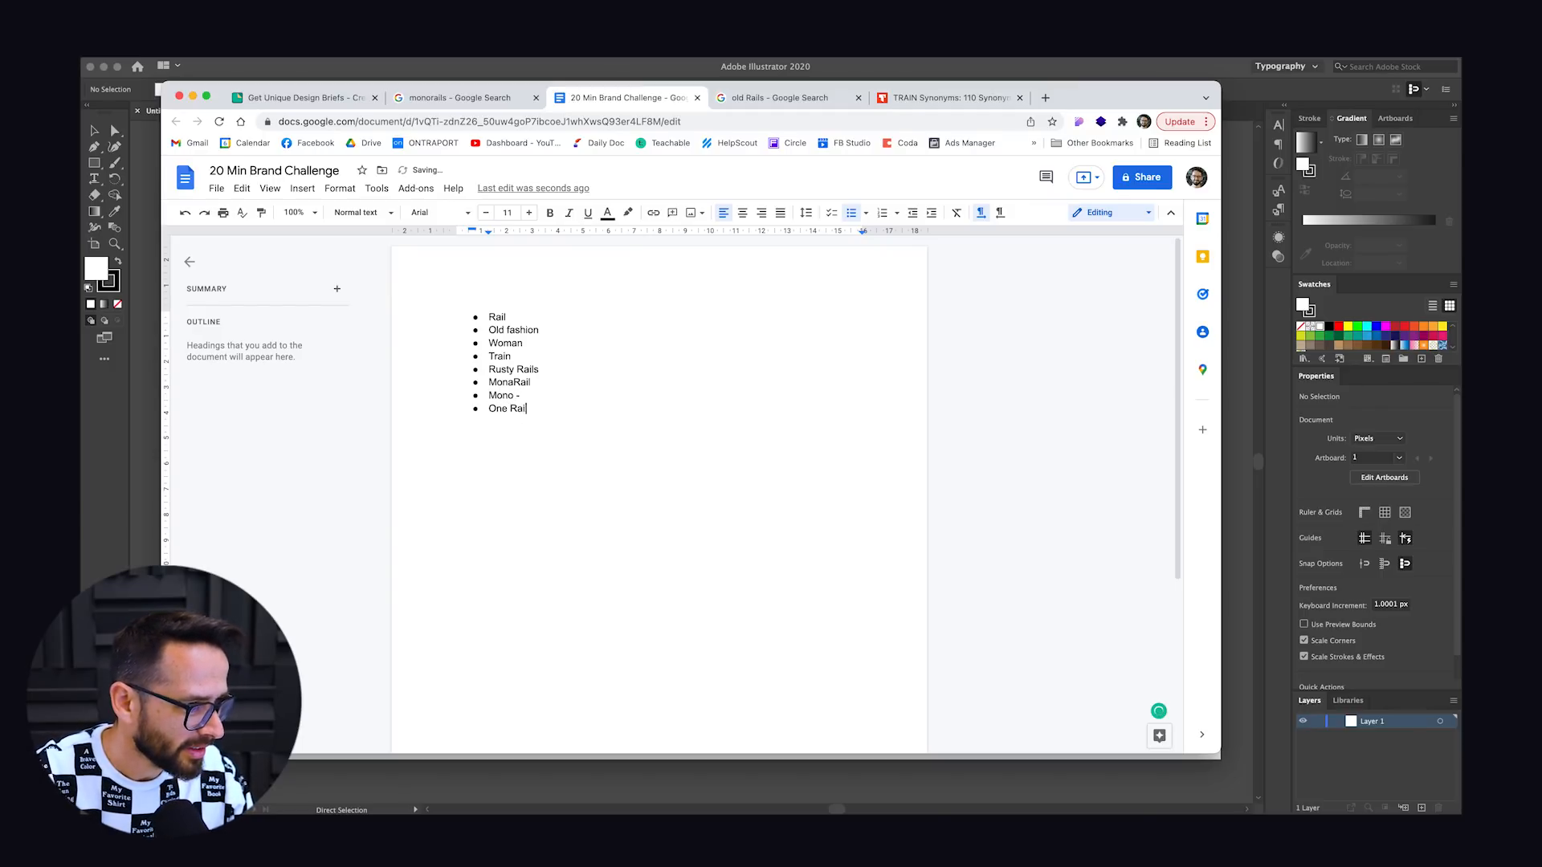
text(l)
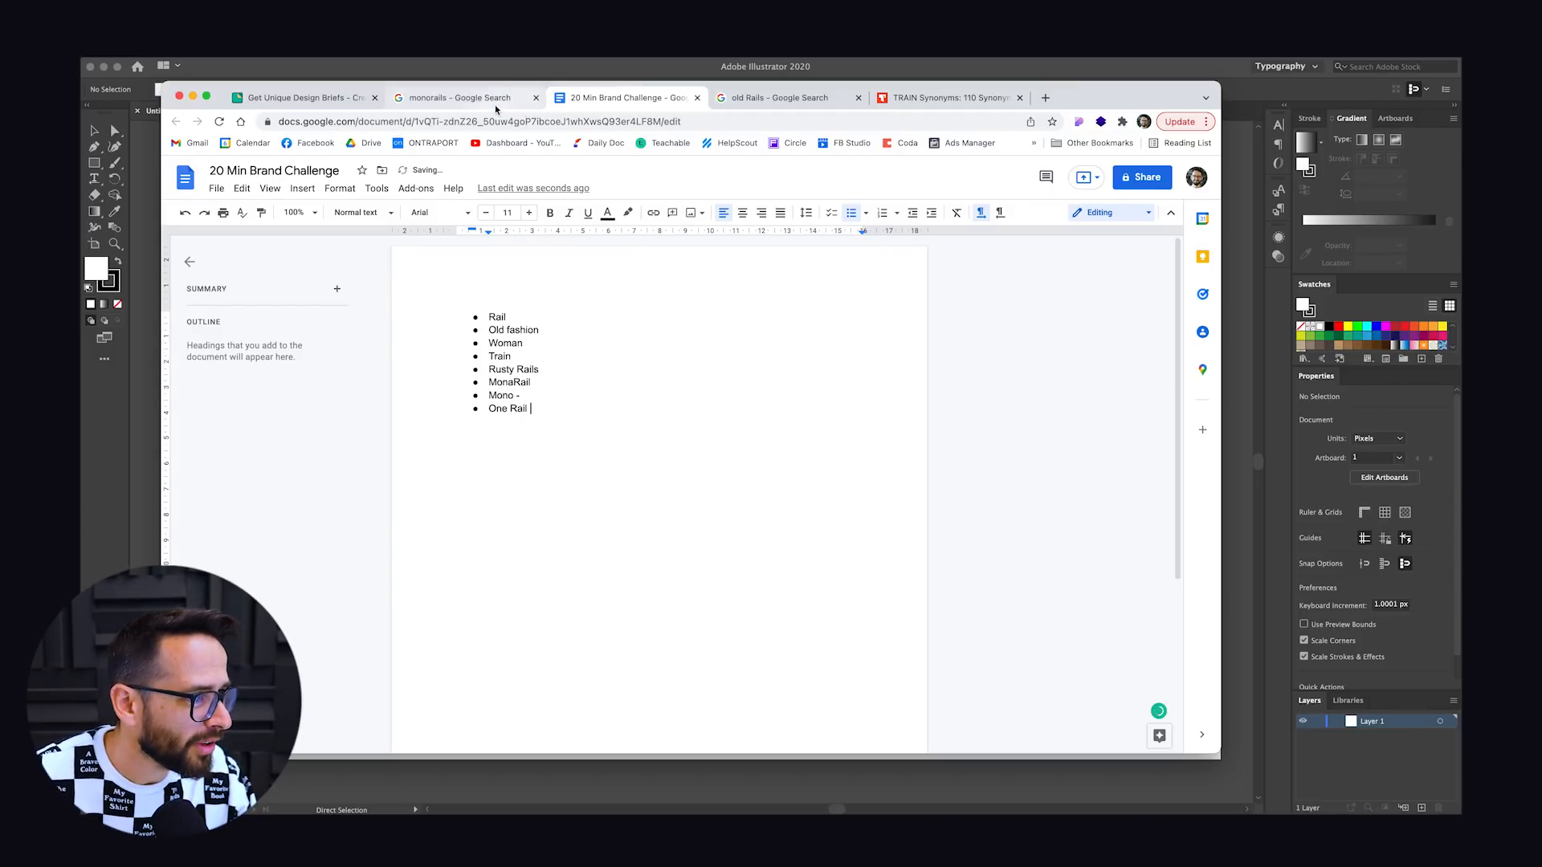
Step: Look at the monorails images and look up synonyms for "mono" on Thesaurus.com, repeating the search from its home page
click(503, 101)
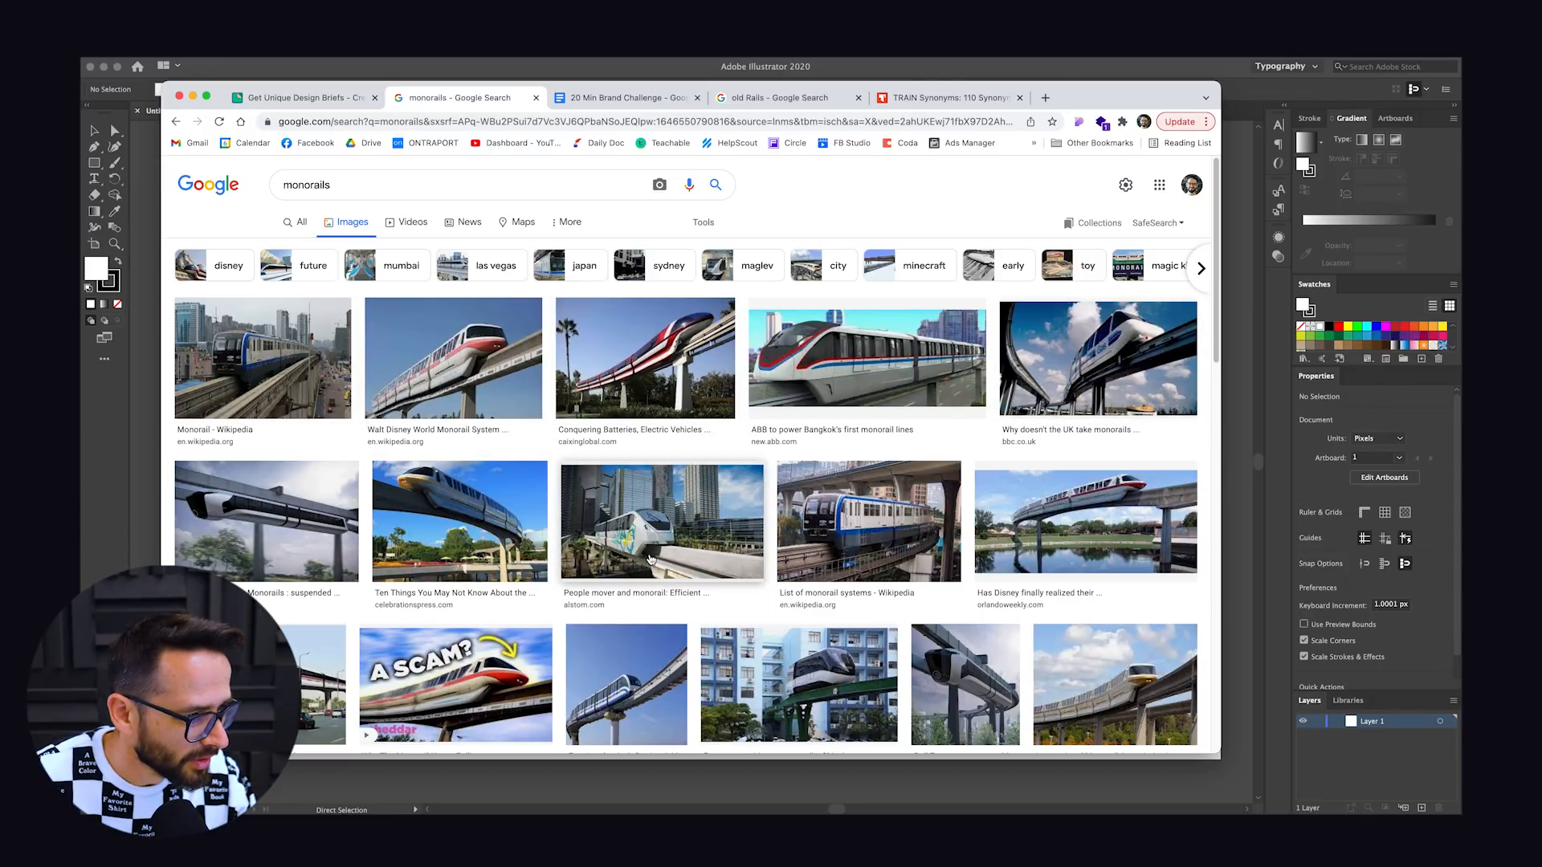
click(932, 95)
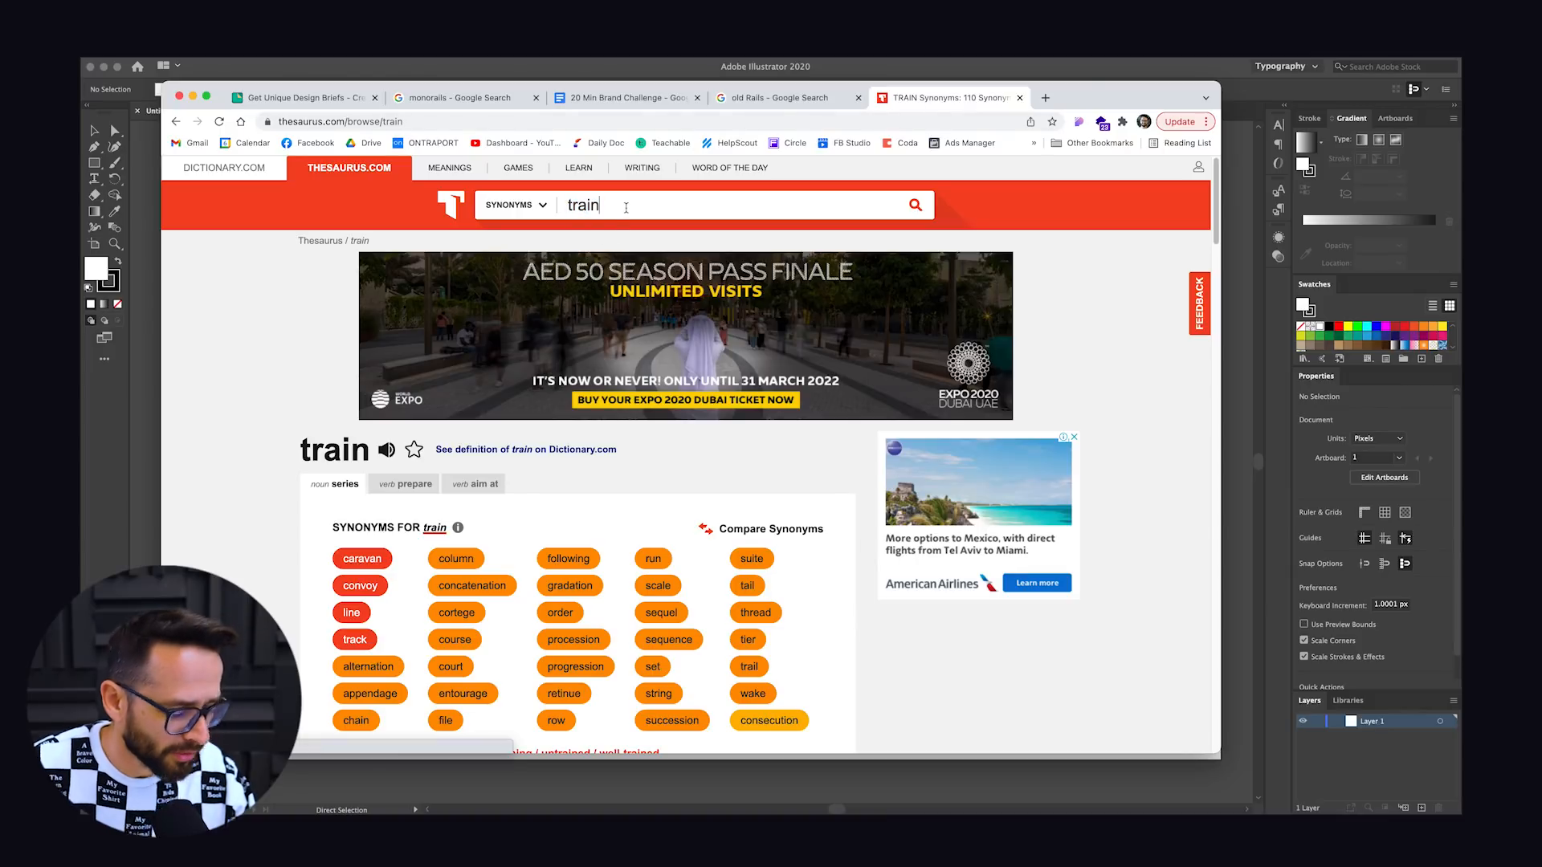
text(mono)
key(Return)
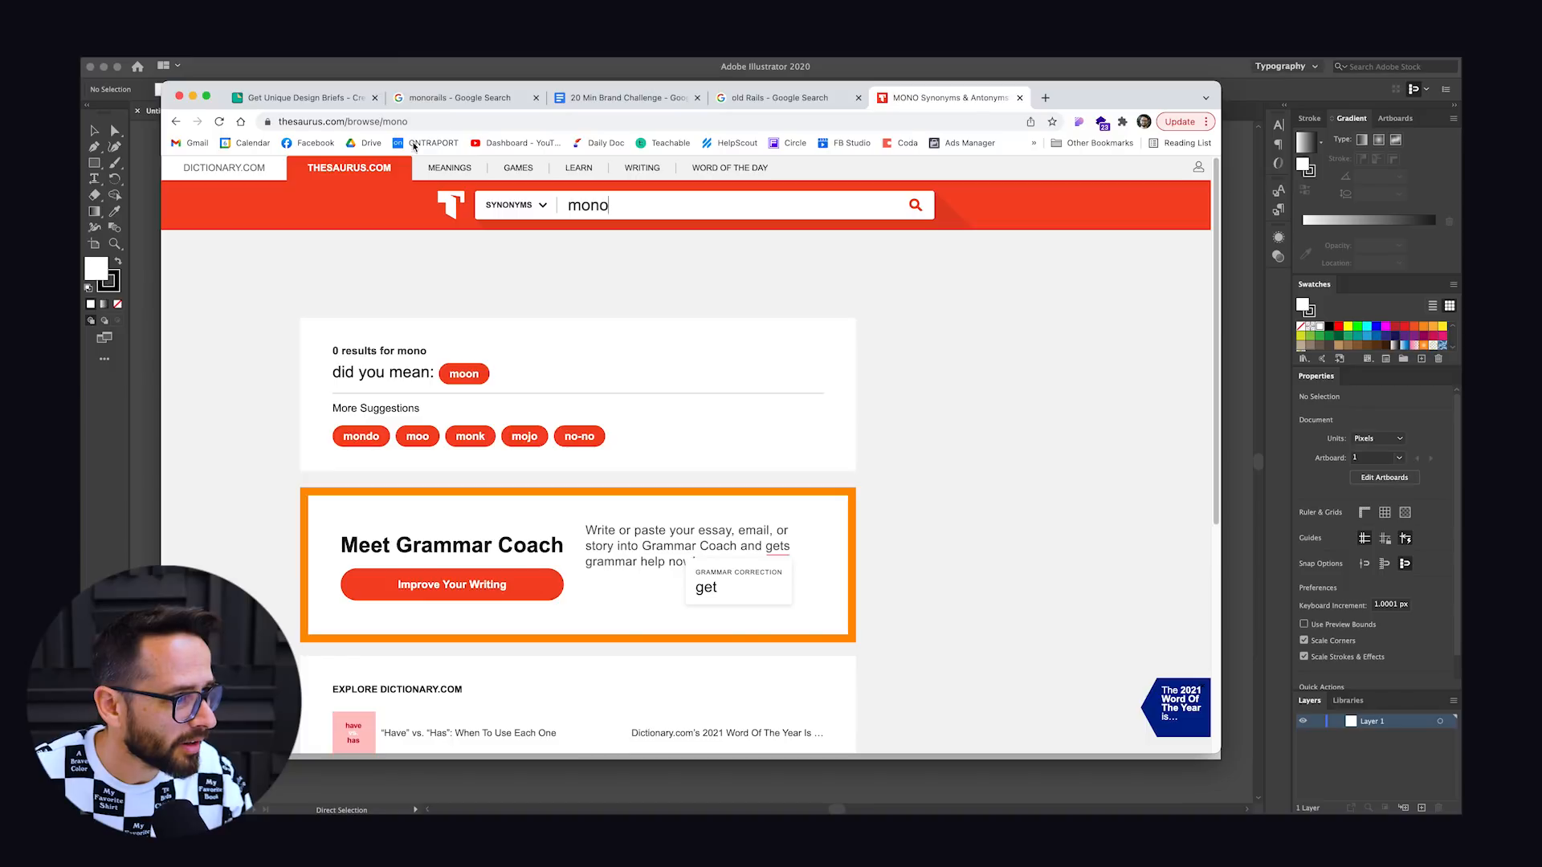
scroll(487, 260, down, 10)
scroll(254, 368, up, 10)
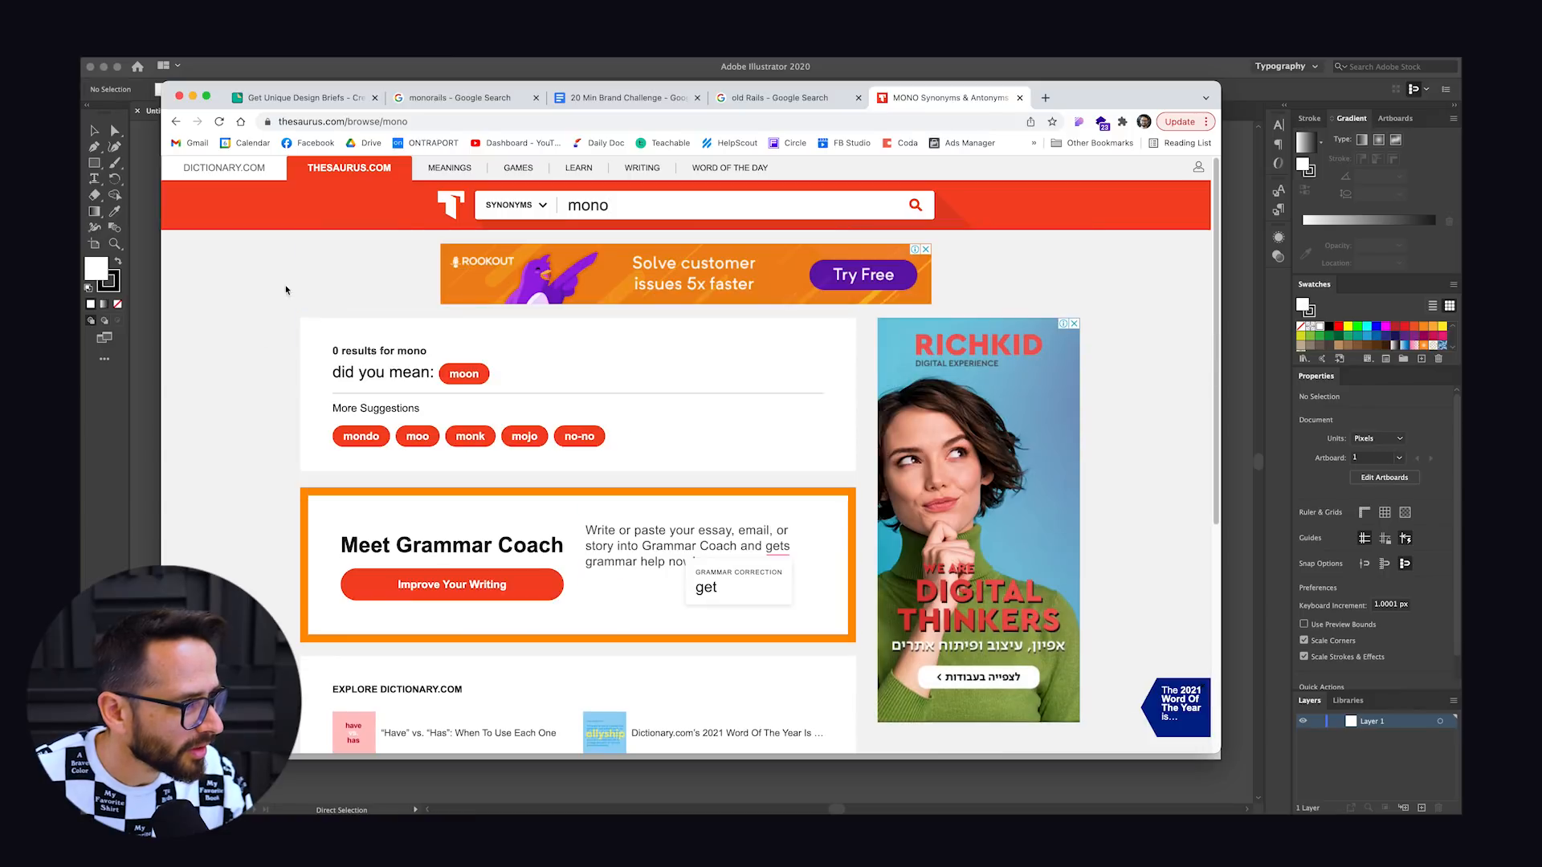
click(512, 205)
click(348, 169)
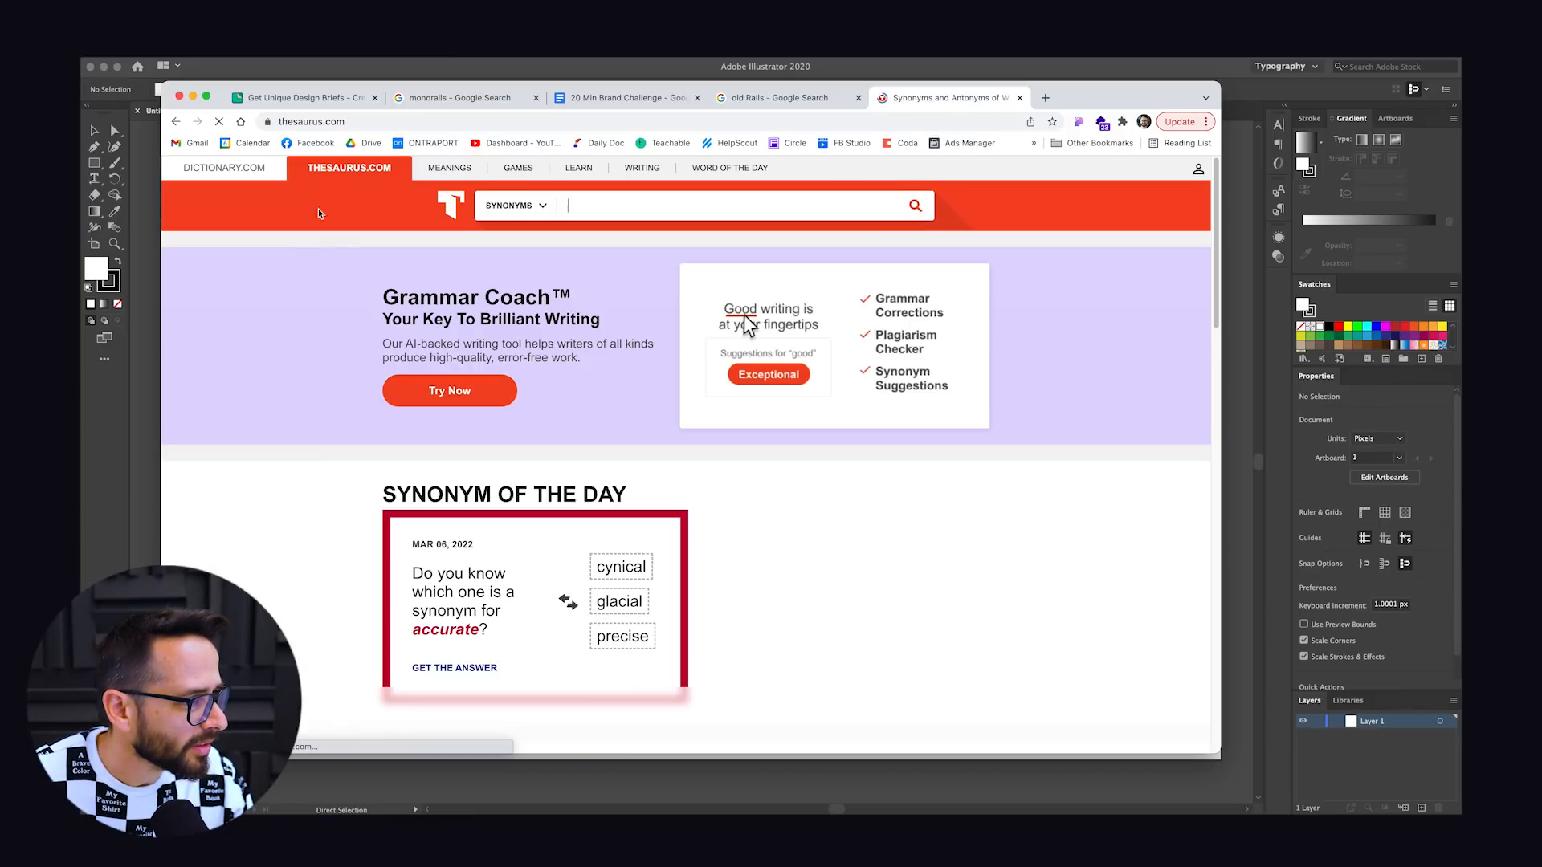
text(mono)
key(Return)
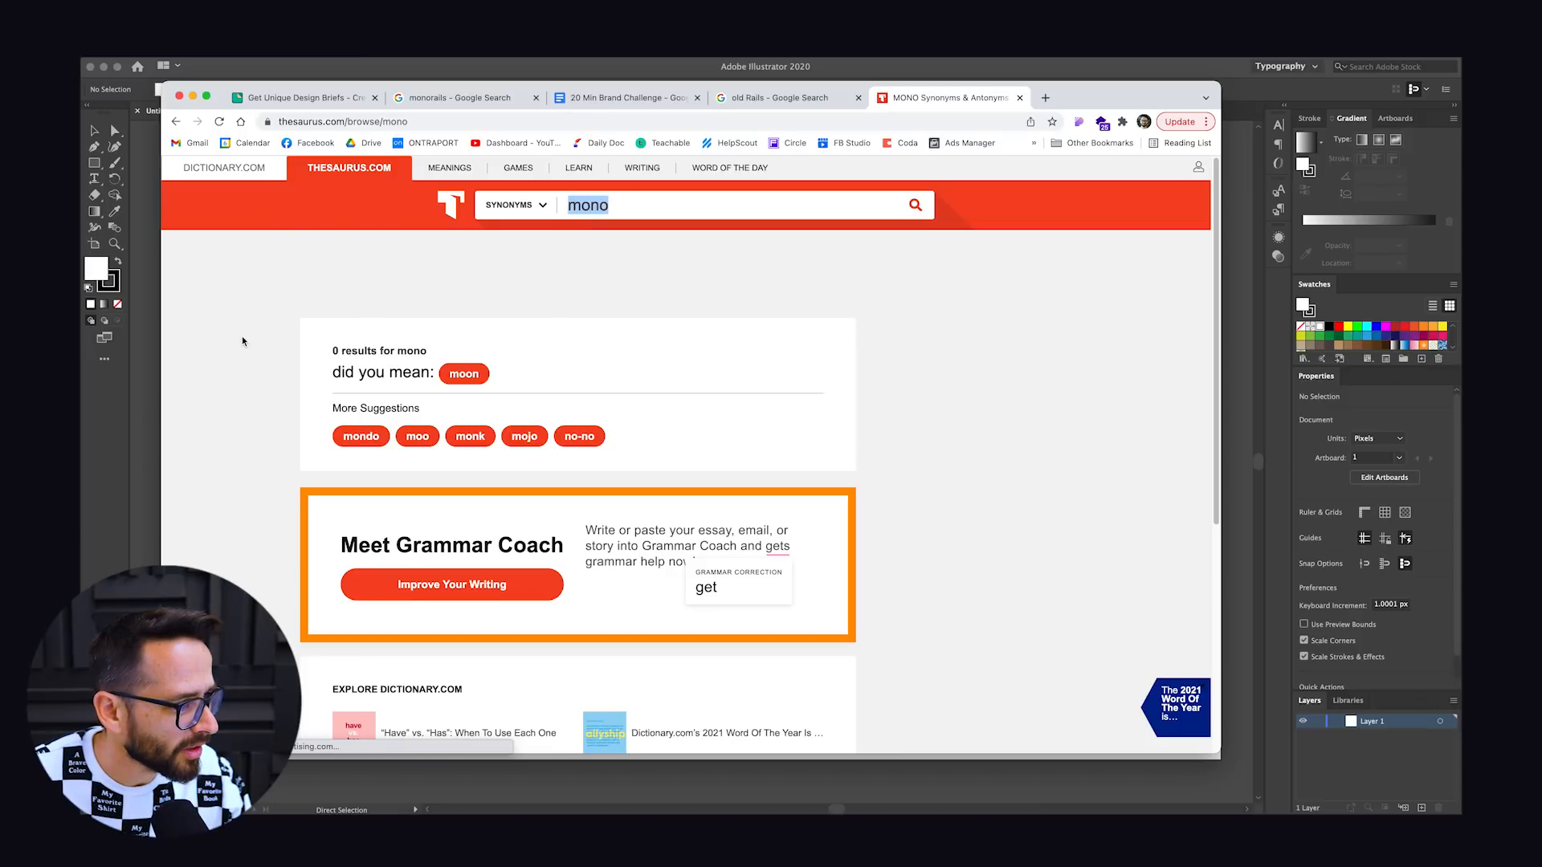
Step: Look up "one" in the thesaurus and review its synonyms and antonyms
text(one)
key(Return)
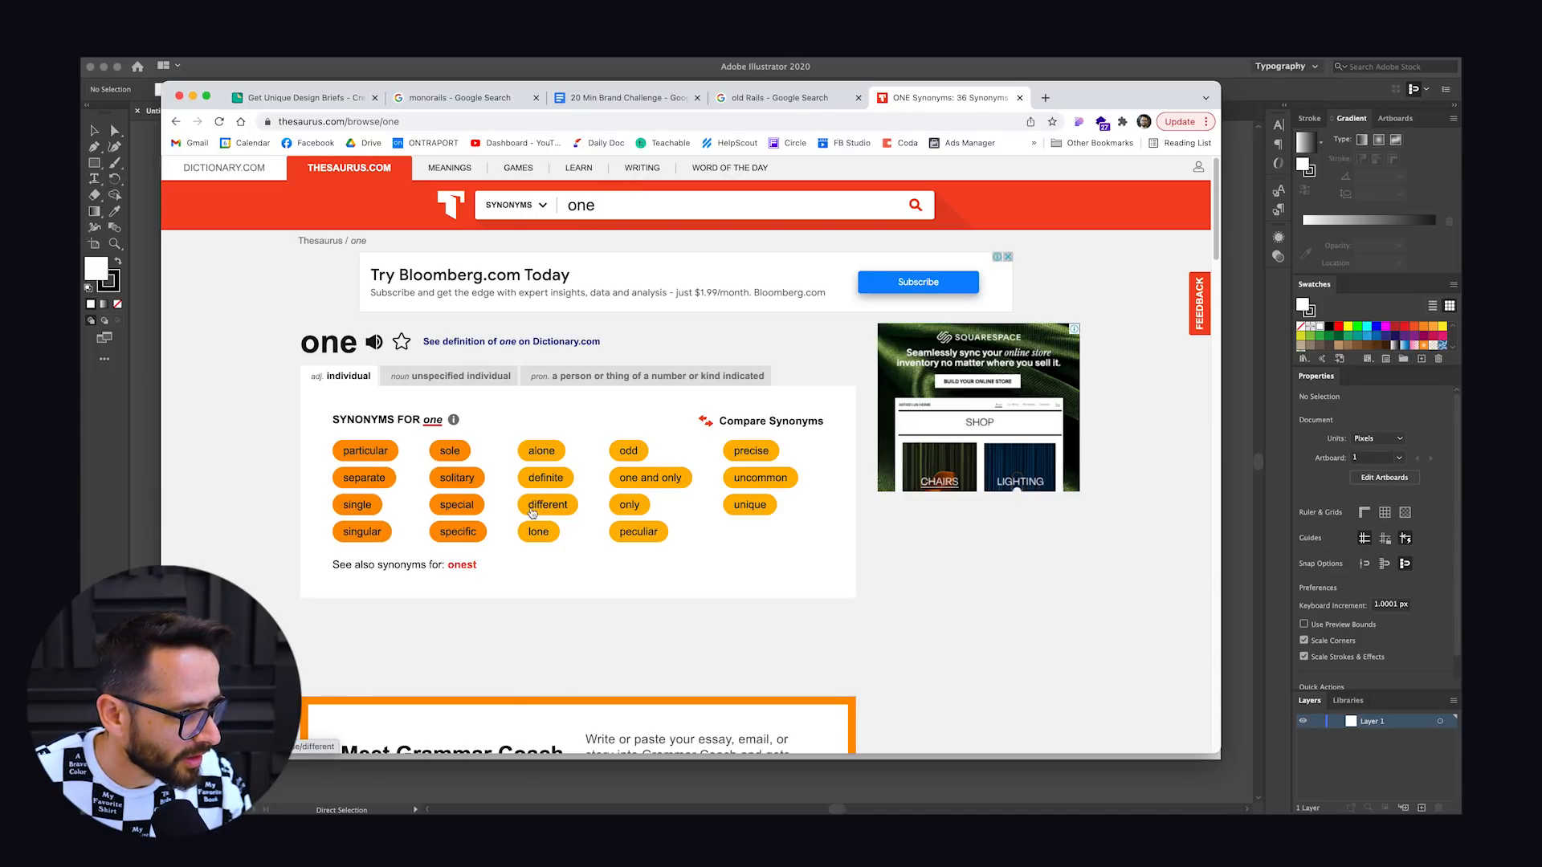
scroll(787, 448, down, 5)
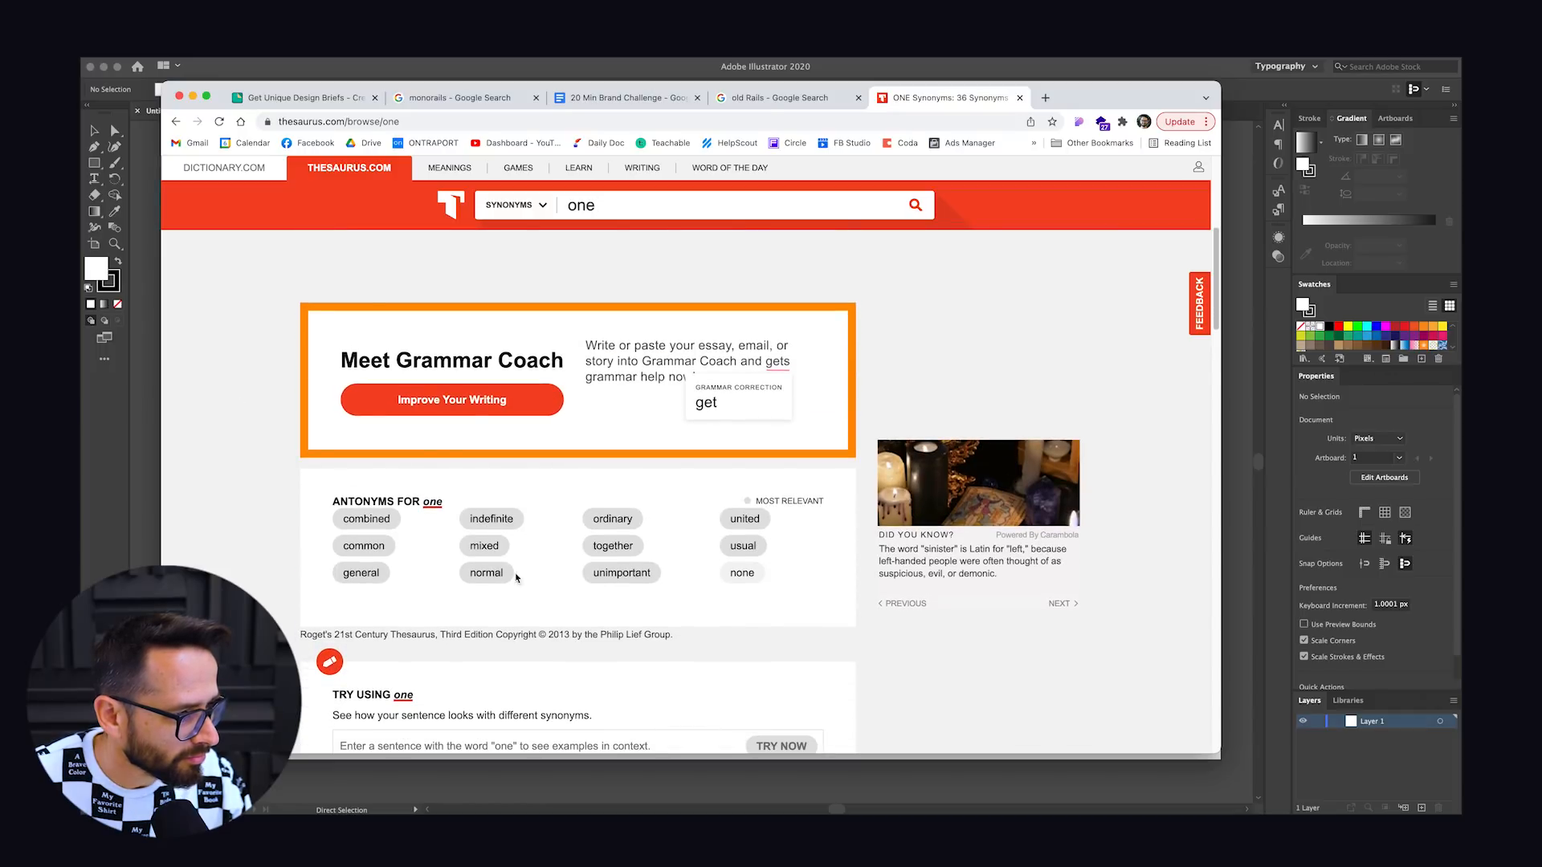
scroll(453, 436, up, 5)
Step: Replace the "old Rails" image search with a search for "mono"
click(775, 97)
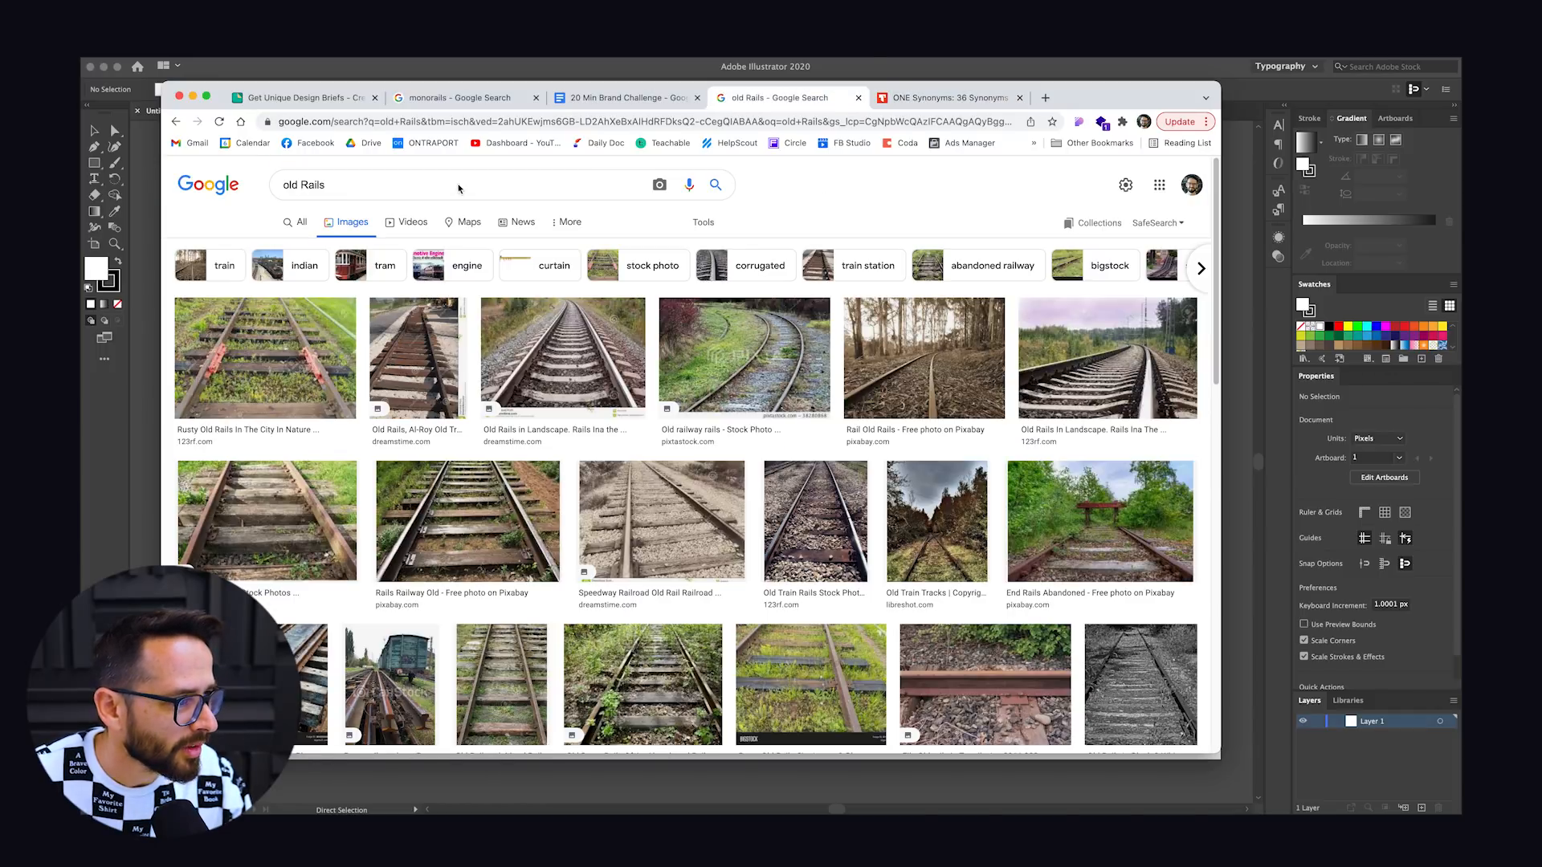
click(347, 183)
key(super+a)
text(mono)
key(Return)
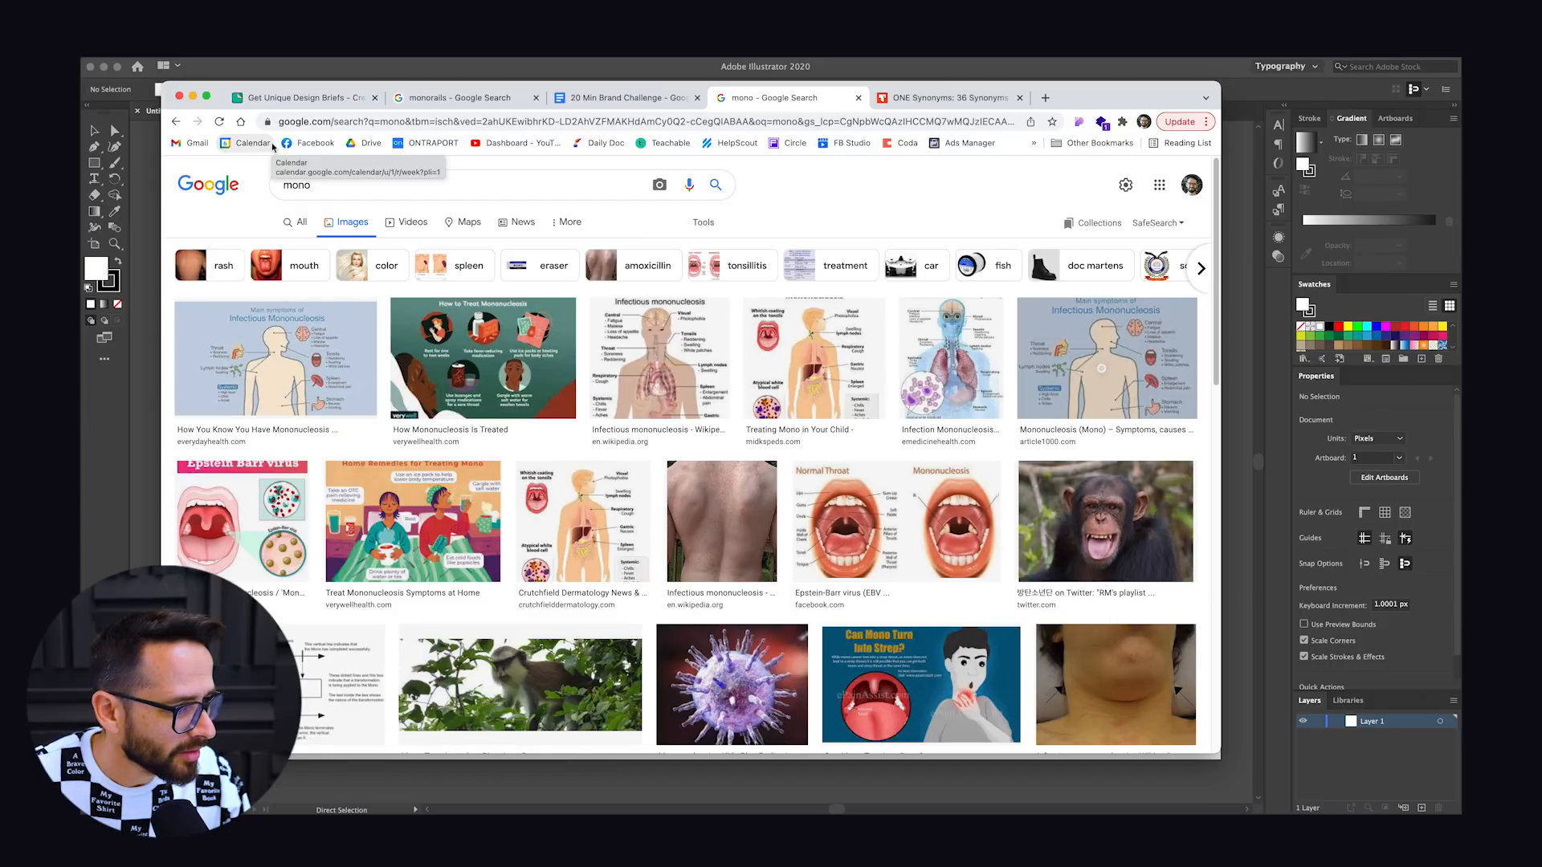
Step: Go back to the "old Rails" image results and reopen the monorails image results
click(175, 121)
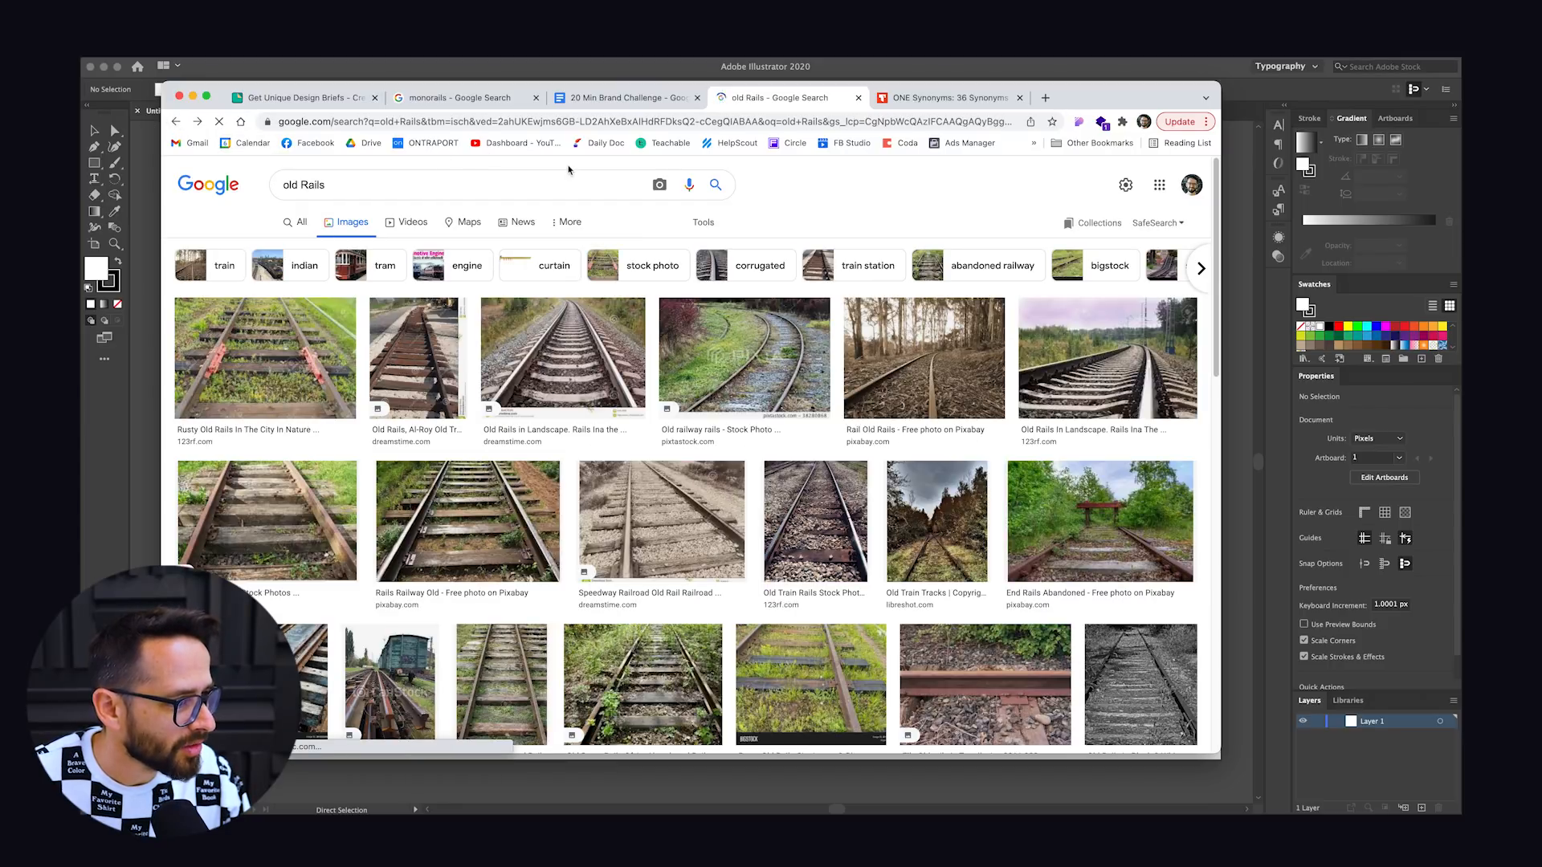
click(689, 98)
click(414, 100)
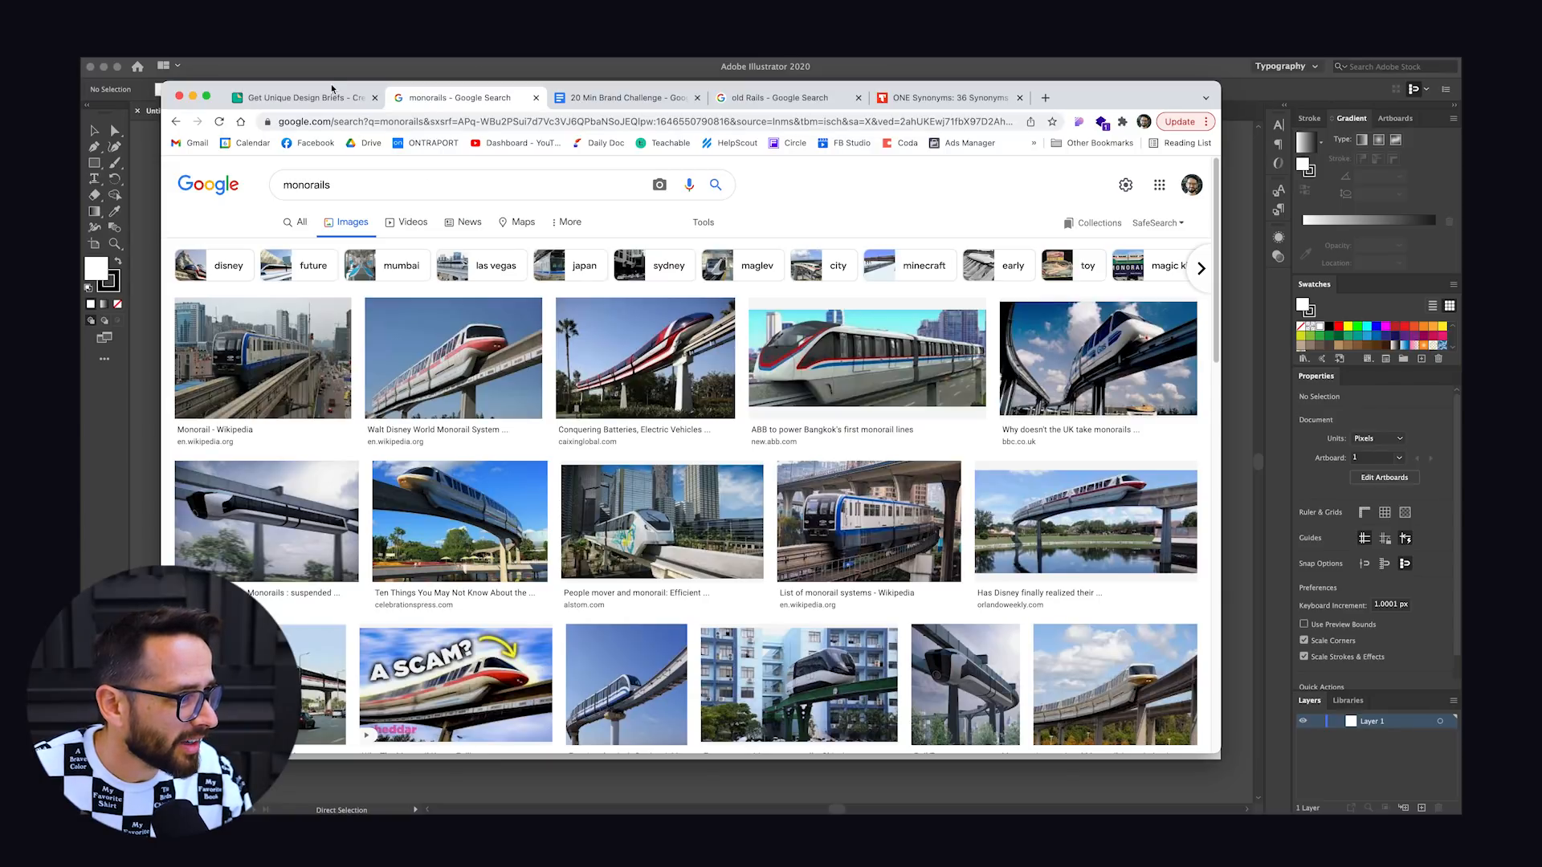
Step: Copy the word "durability" from the design brief and look up its synonyms in the thesaurus
click(306, 97)
drag(624, 277, 838, 280)
click(838, 279)
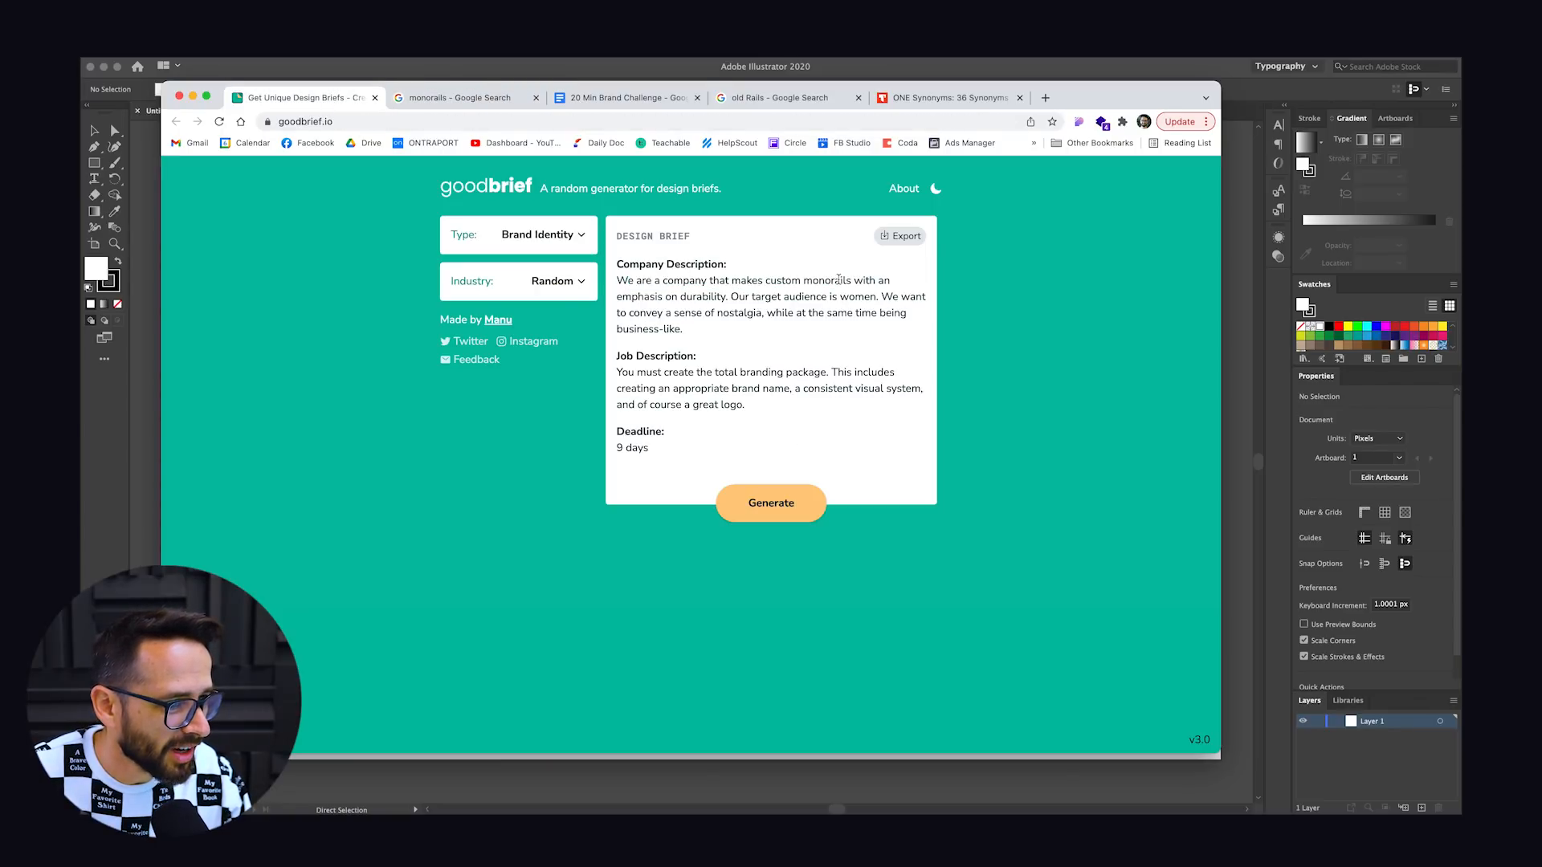
double_click(695, 294)
key(super+c)
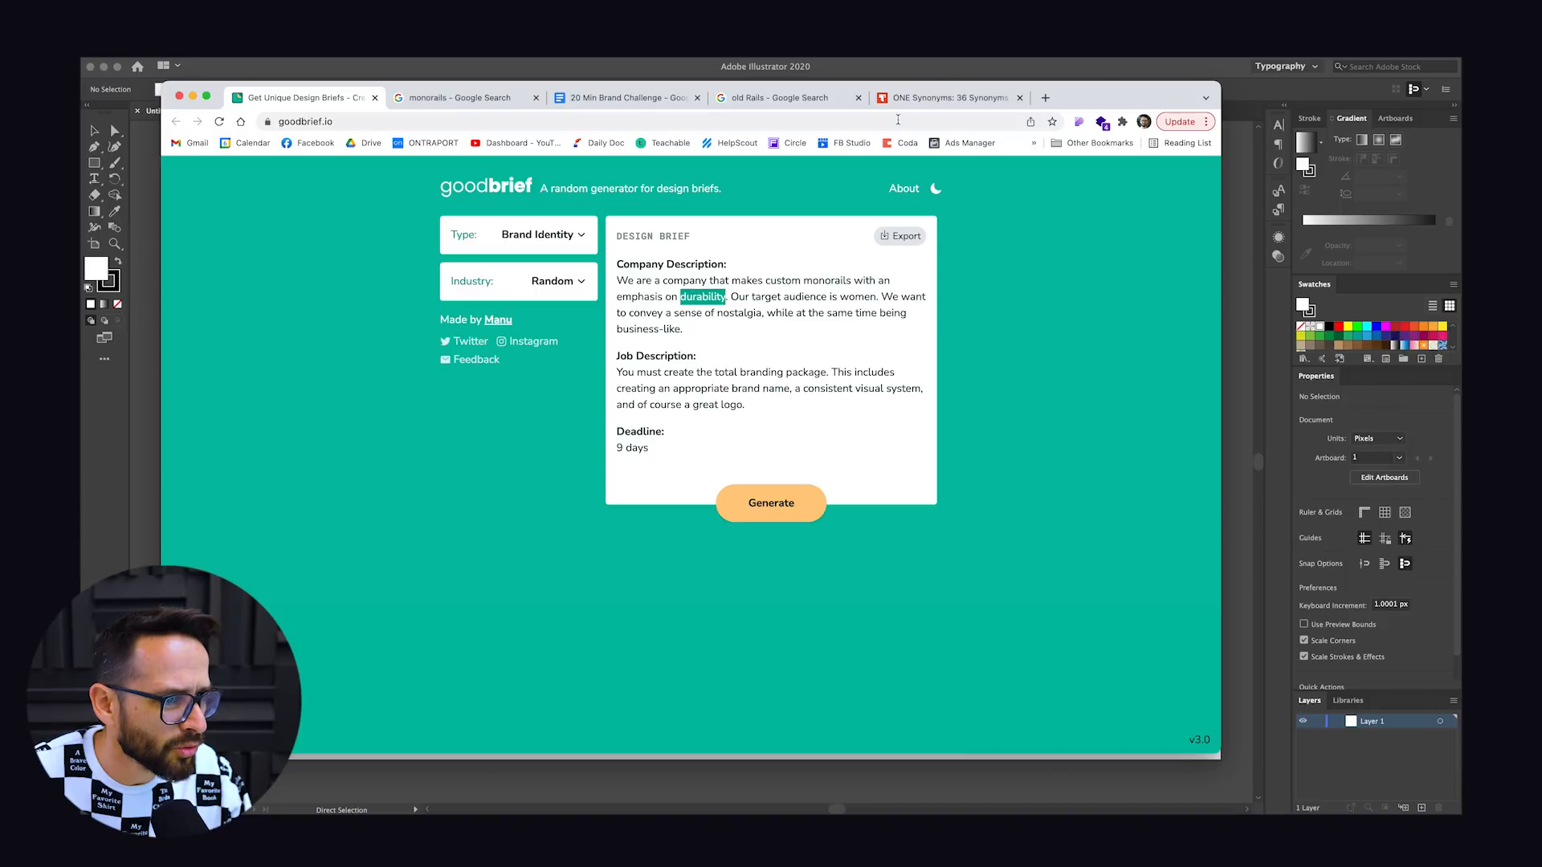
click(924, 100)
triple_click(626, 205)
key(super+v)
key(Return)
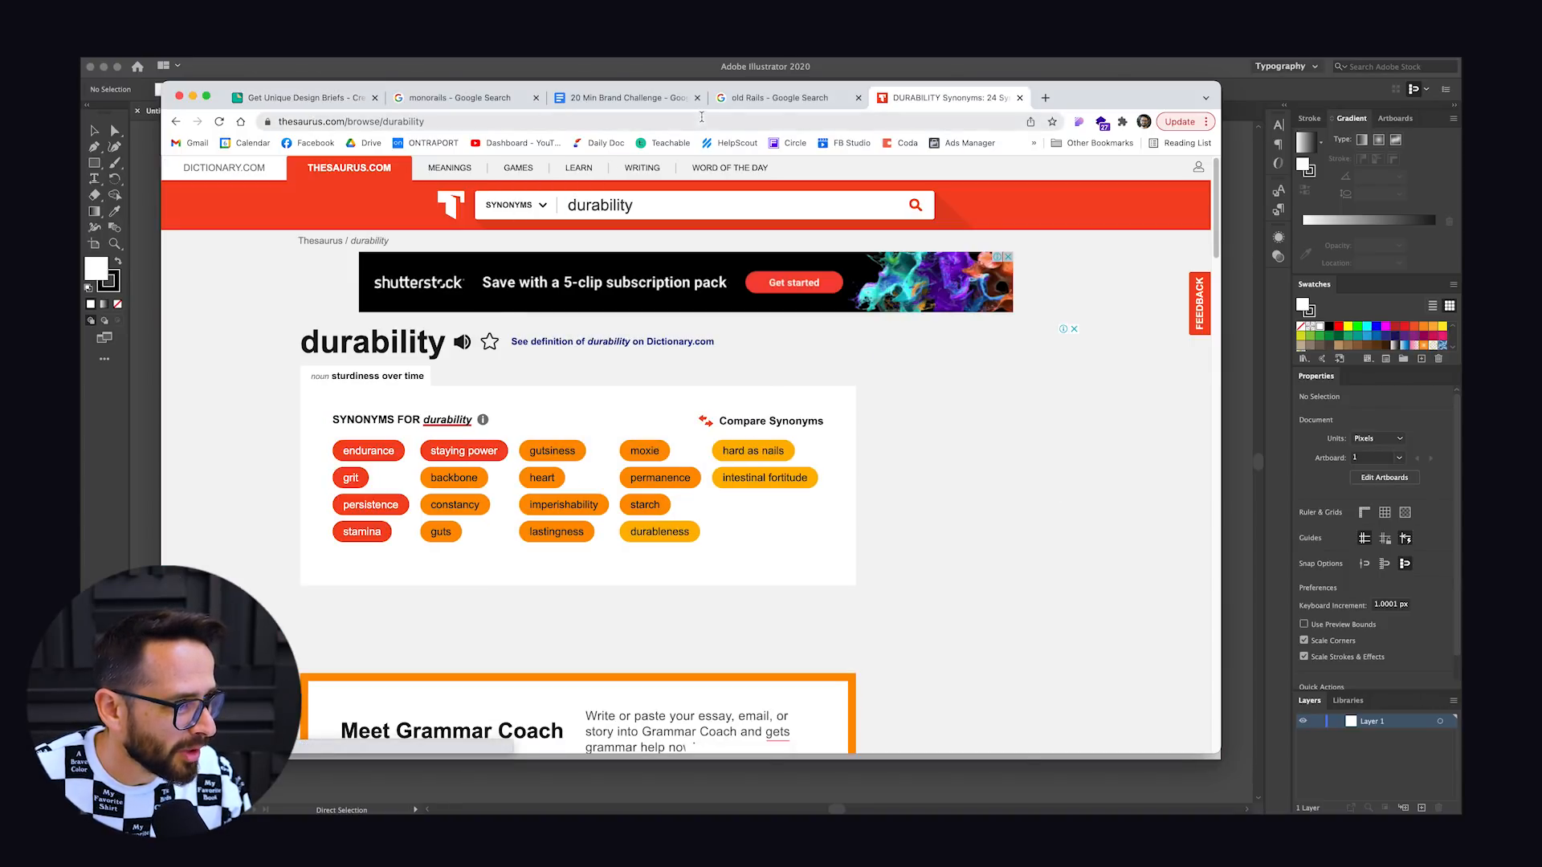
Step: Add the name ideas "DuraRail" and "DuroRail" as new bullets in the 20 Min Brand Challenge document
click(626, 98)
key(Return)
text(DuraRail )
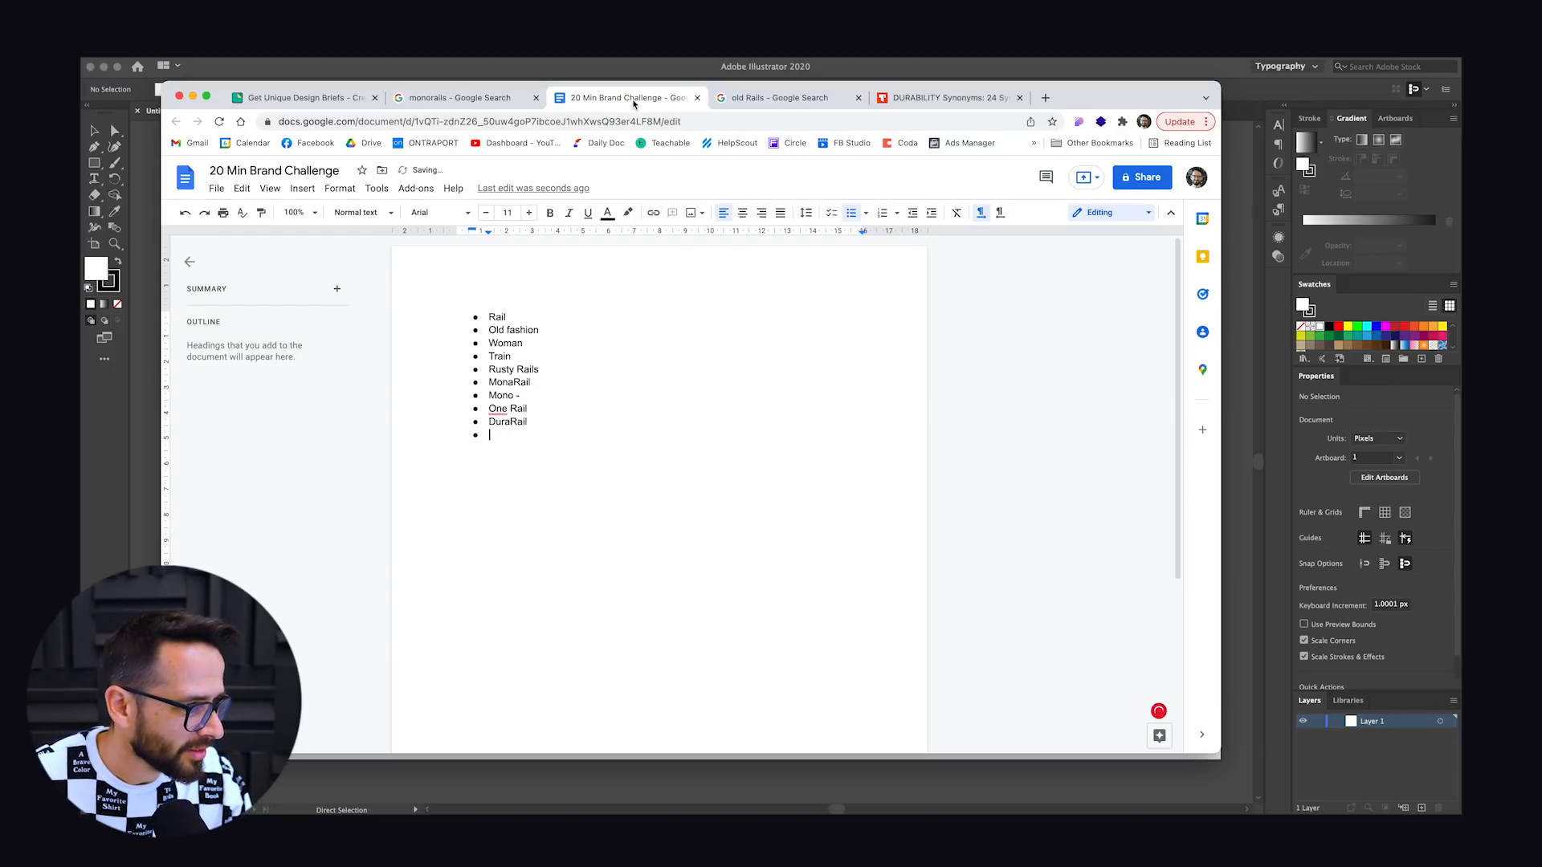
text(DuroRail)
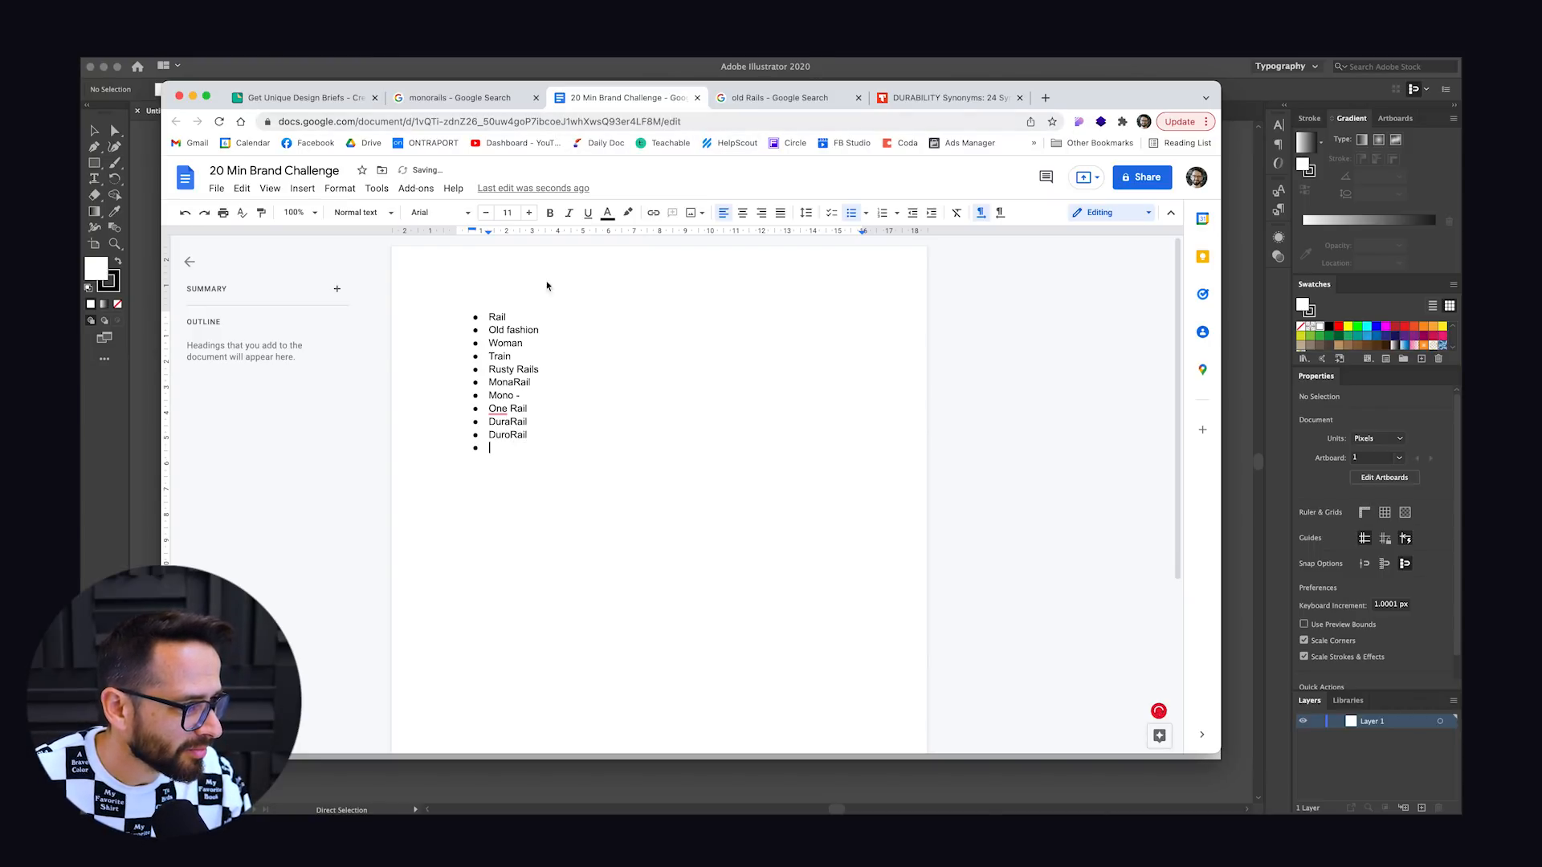
Step: Review the thesaurus synonyms and antonyms for "durability" and close the "old Rails" search page
click(961, 103)
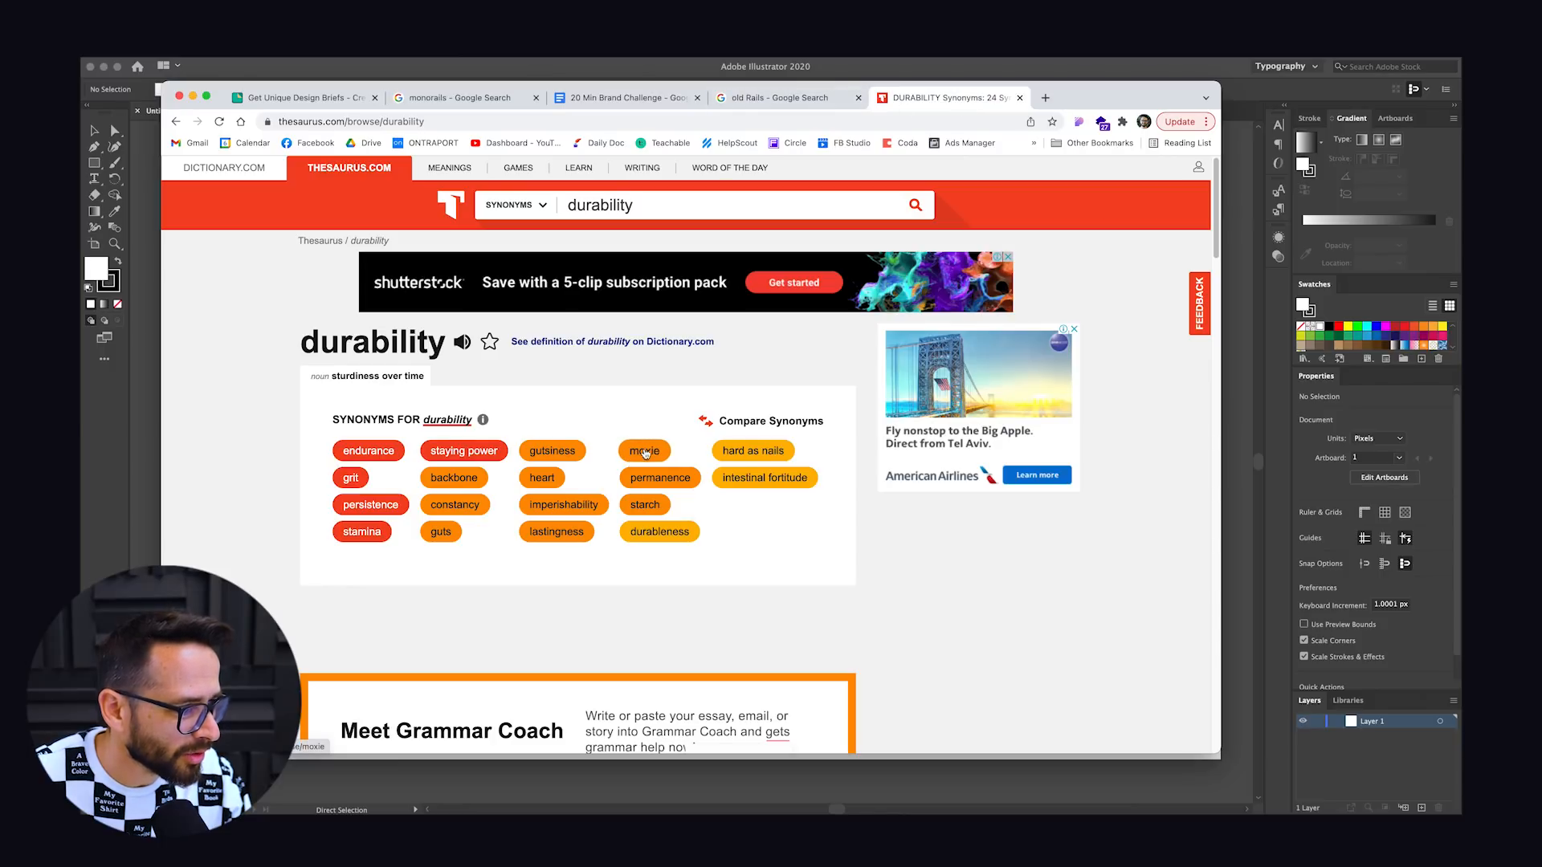
scroll(667, 474, down, 10)
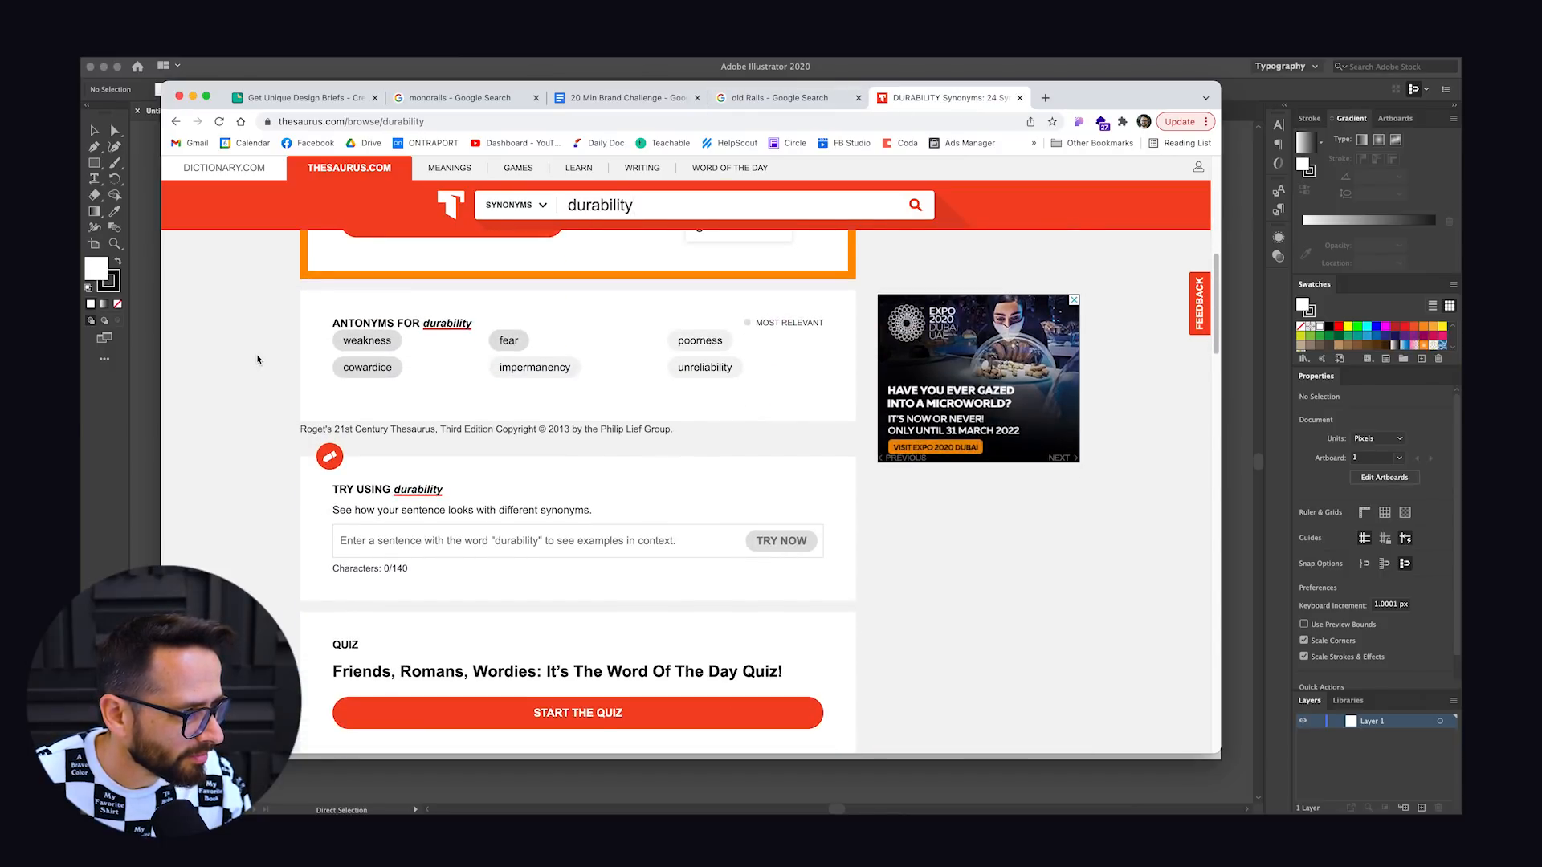
scroll(268, 354, up, 10)
click(771, 97)
click(858, 97)
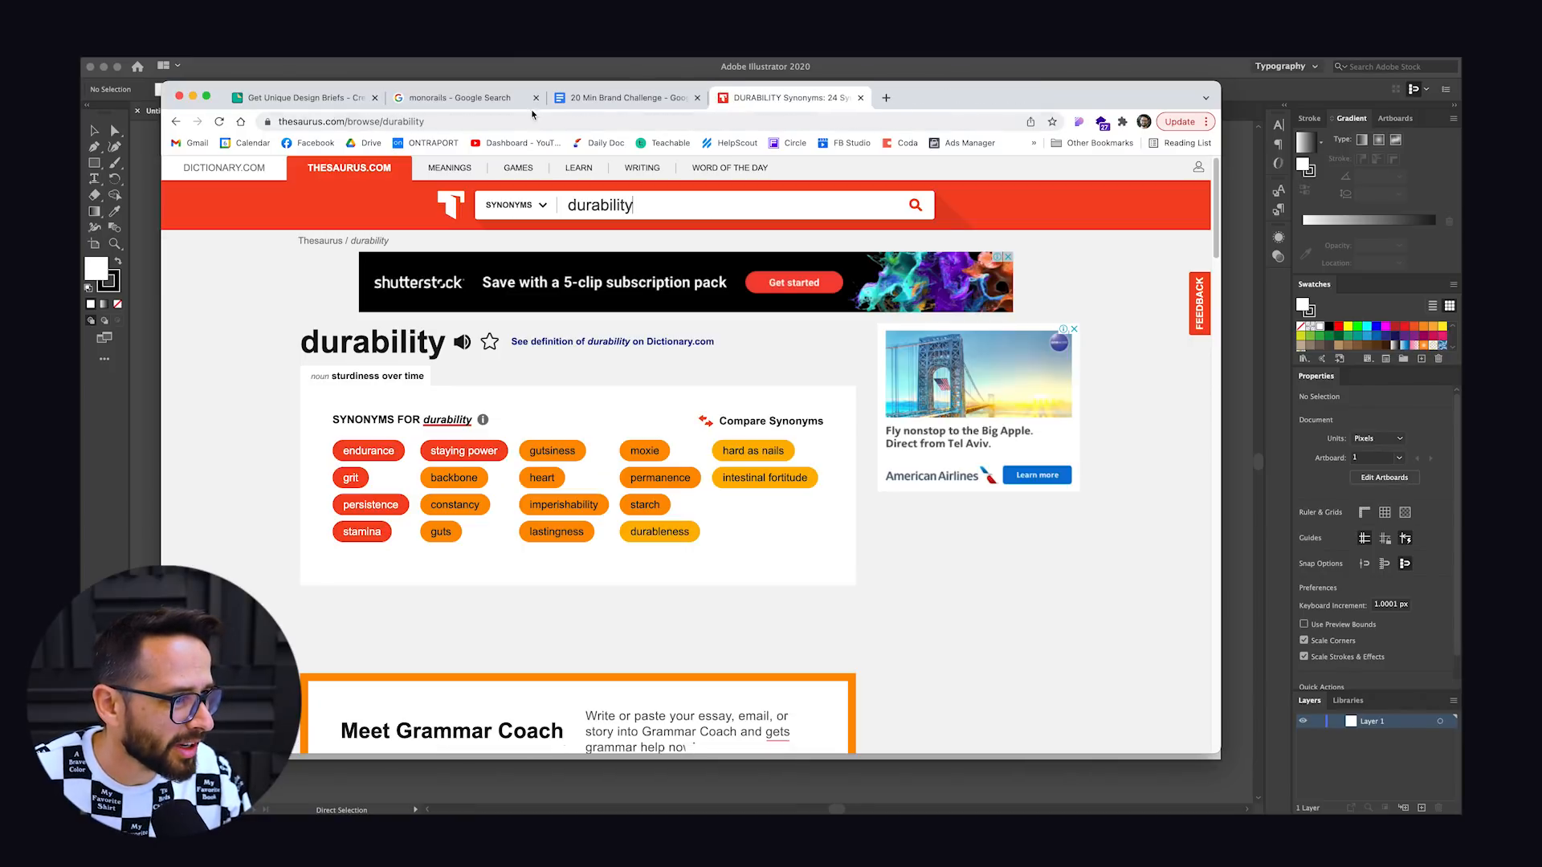
Step: Make the "MonaRail" bullet bold in the brainstorm document and remove the empty bullet ending the list
click(626, 97)
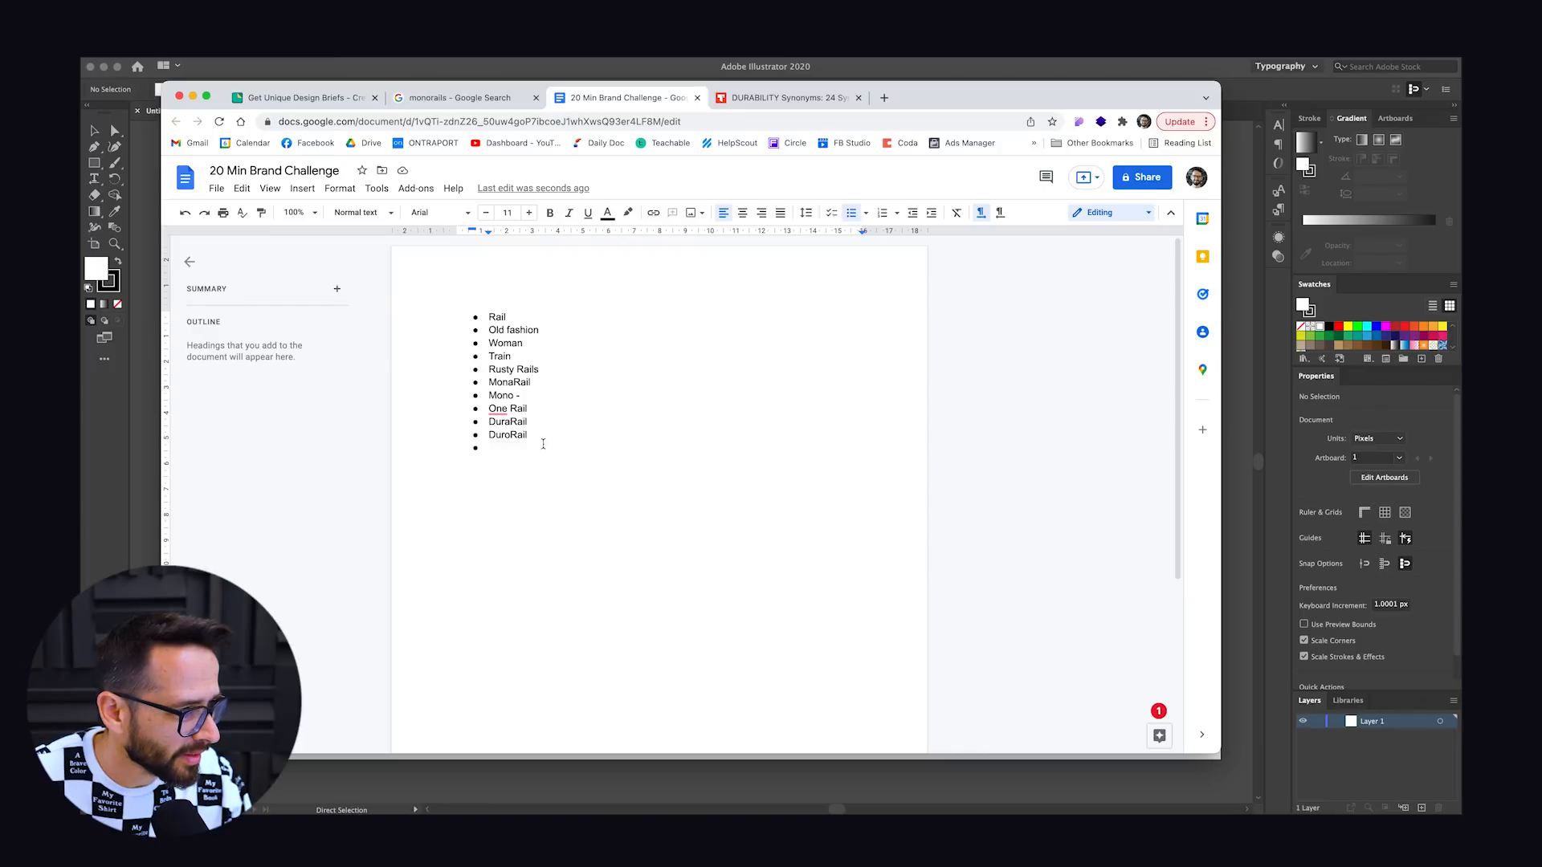
double_click(550, 382)
key(super+b)
click(455, 592)
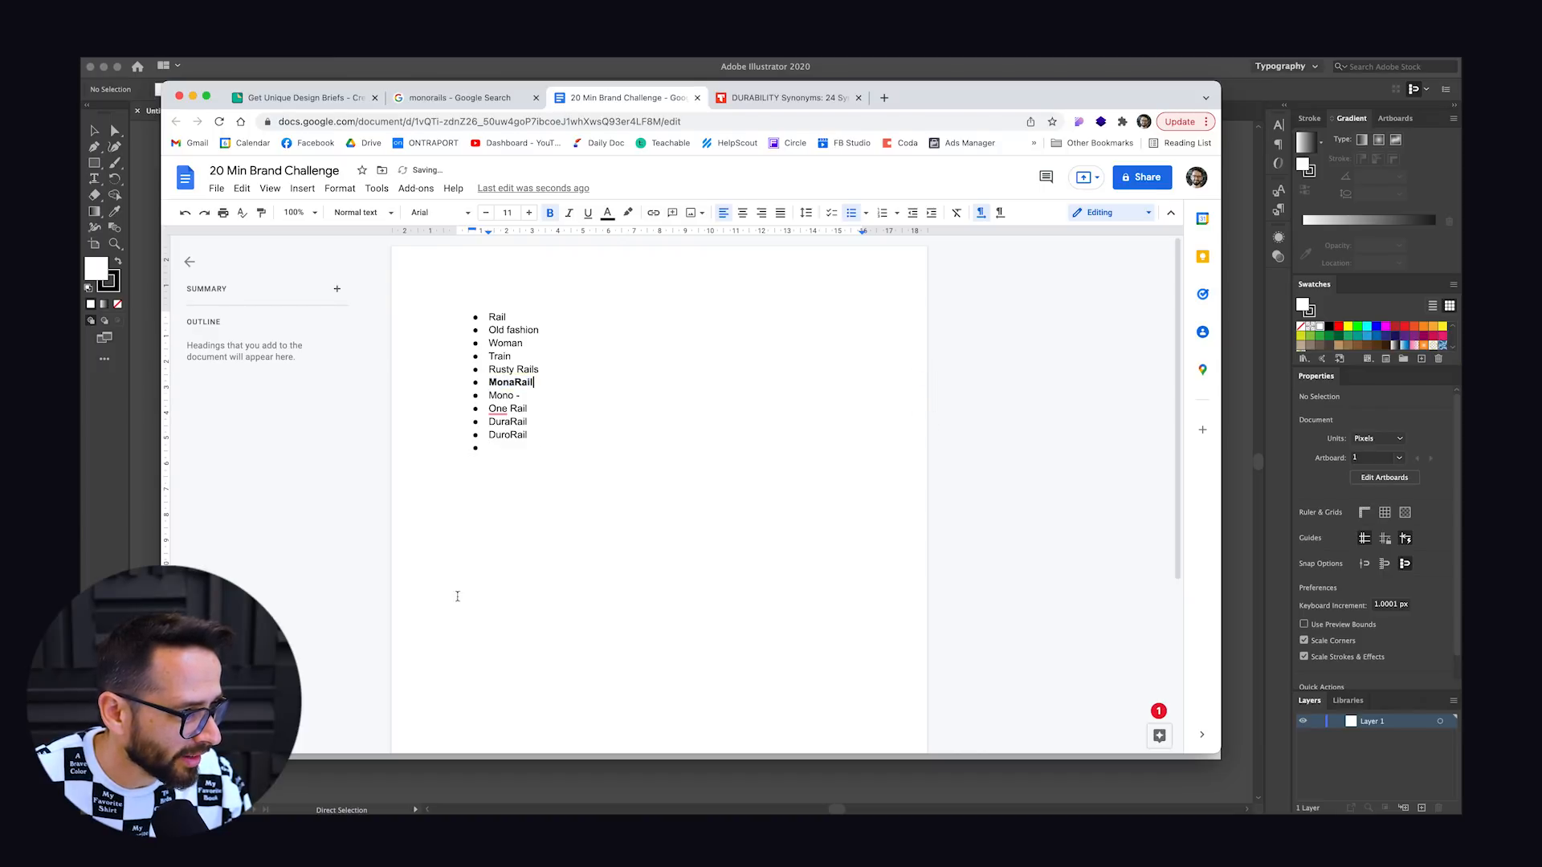
key(BackSpace)
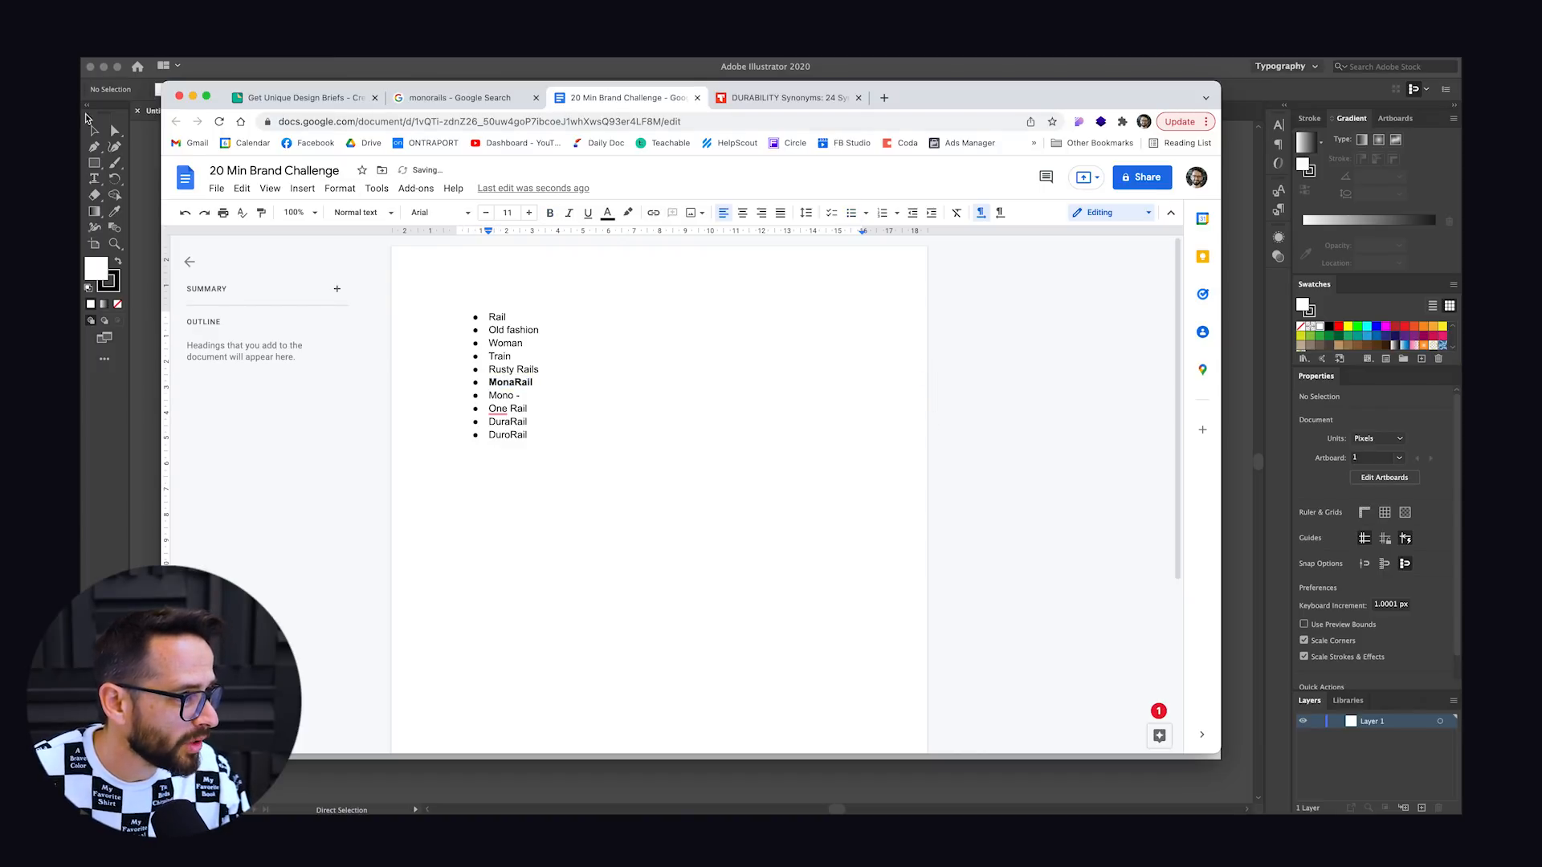
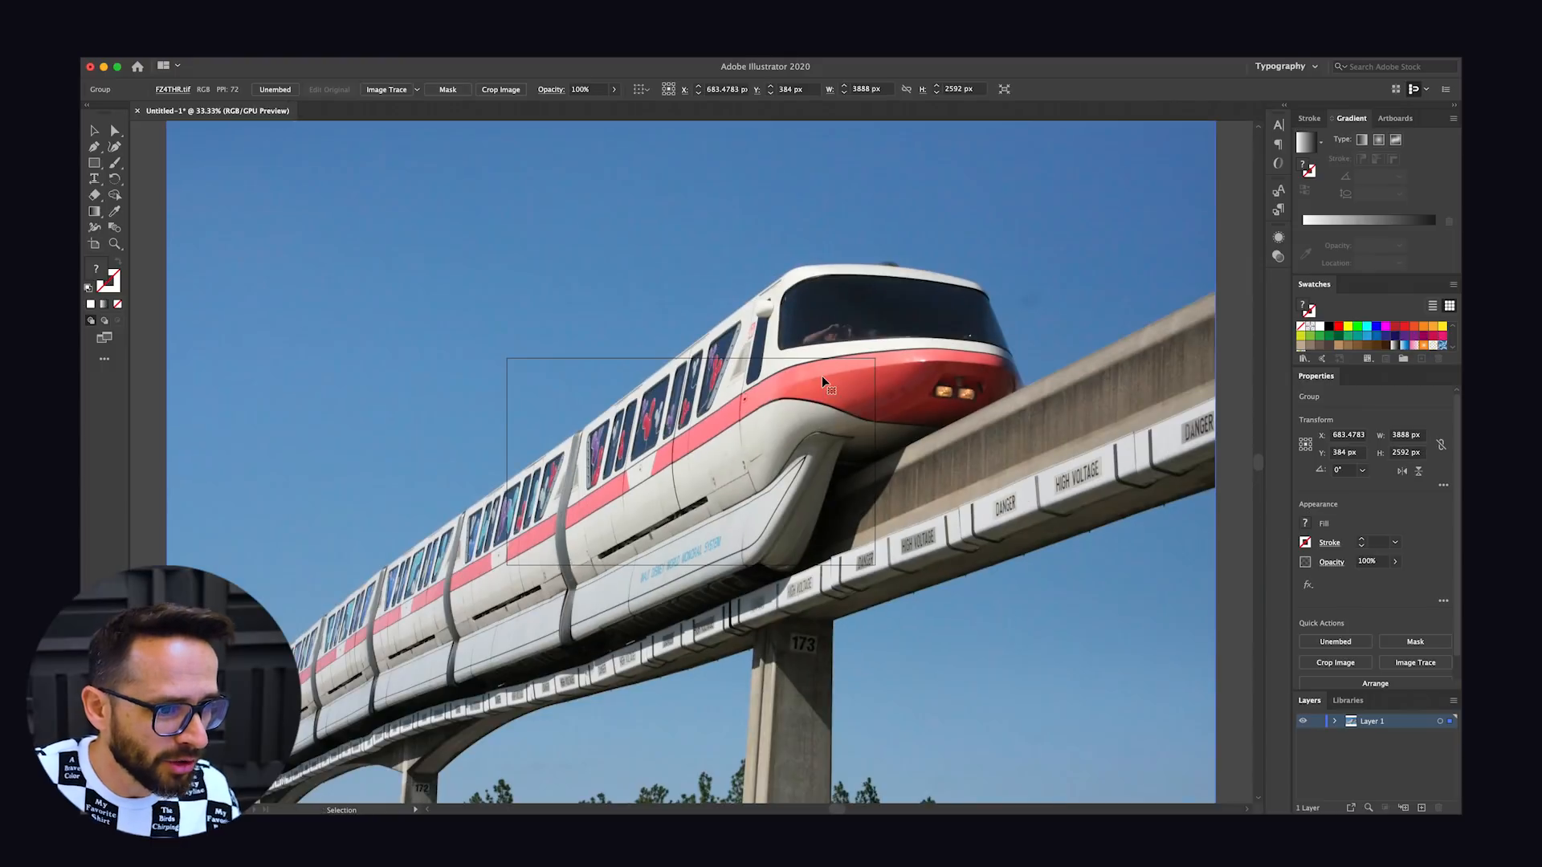
Step: In Illustrator, scale the monorail photo down to about 249 × 166 px, place it near the artboard's upper-left corner and deselect it
key(super+minus)
key(super+minus)
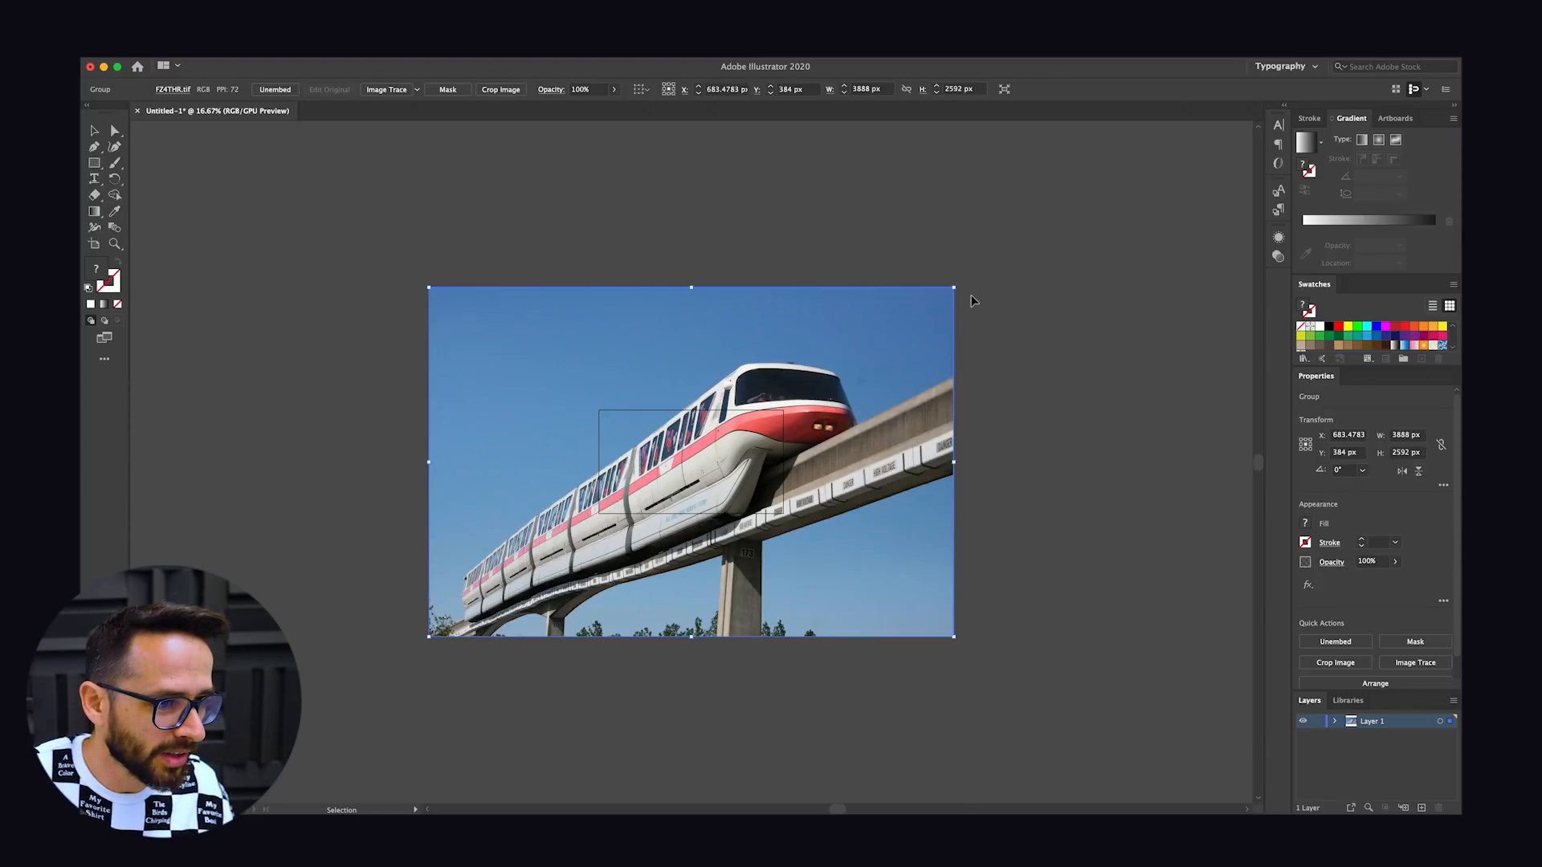
drag(955, 287, 628, 434)
key(super+equal)
key(super+equal)
key(super+equal)
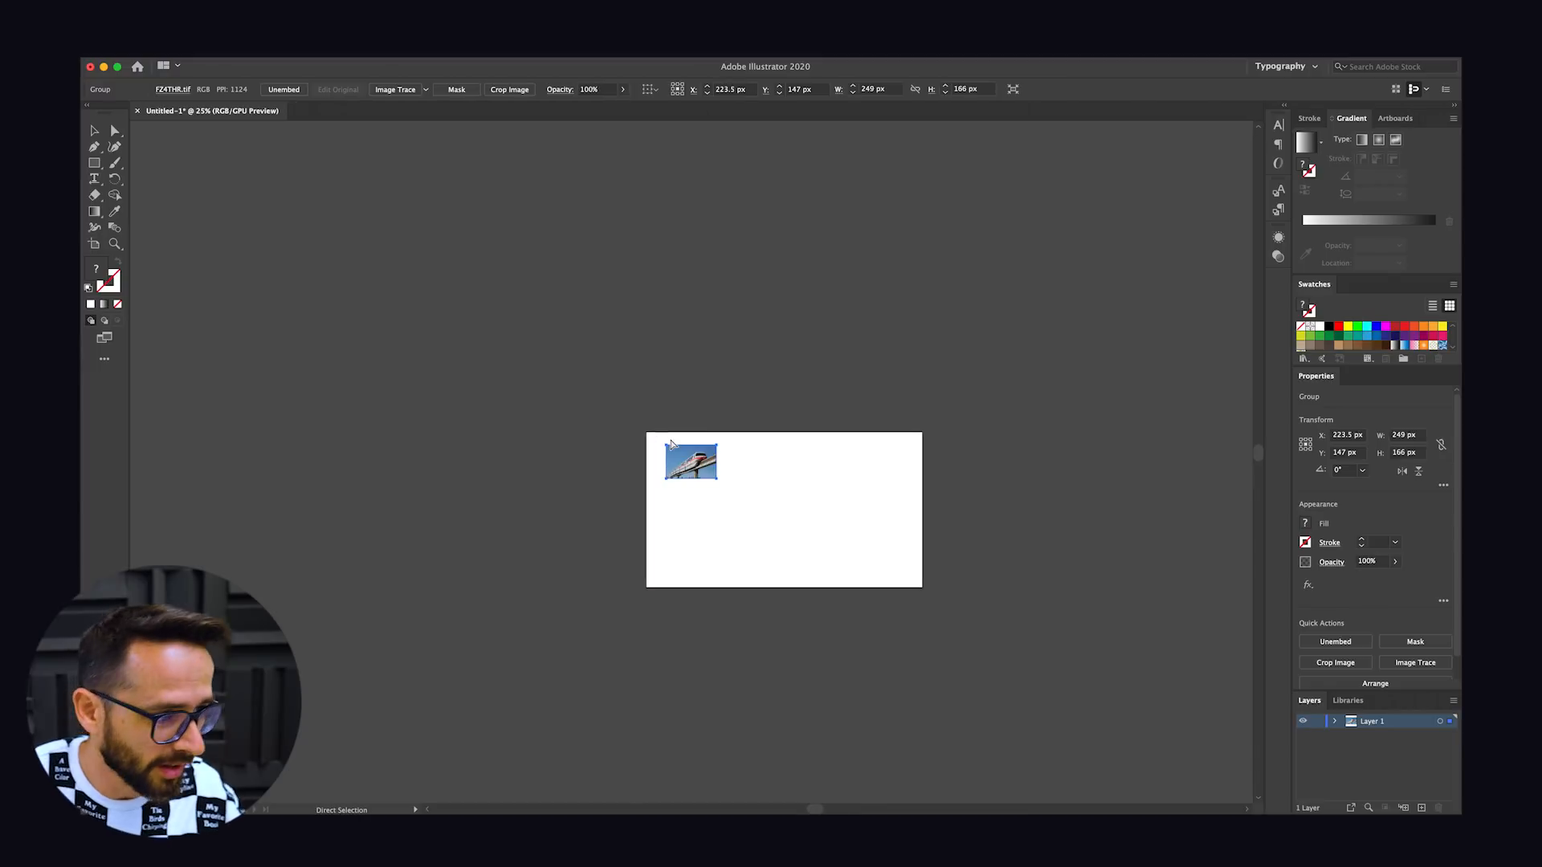
key(super+equal)
key(super+equal)
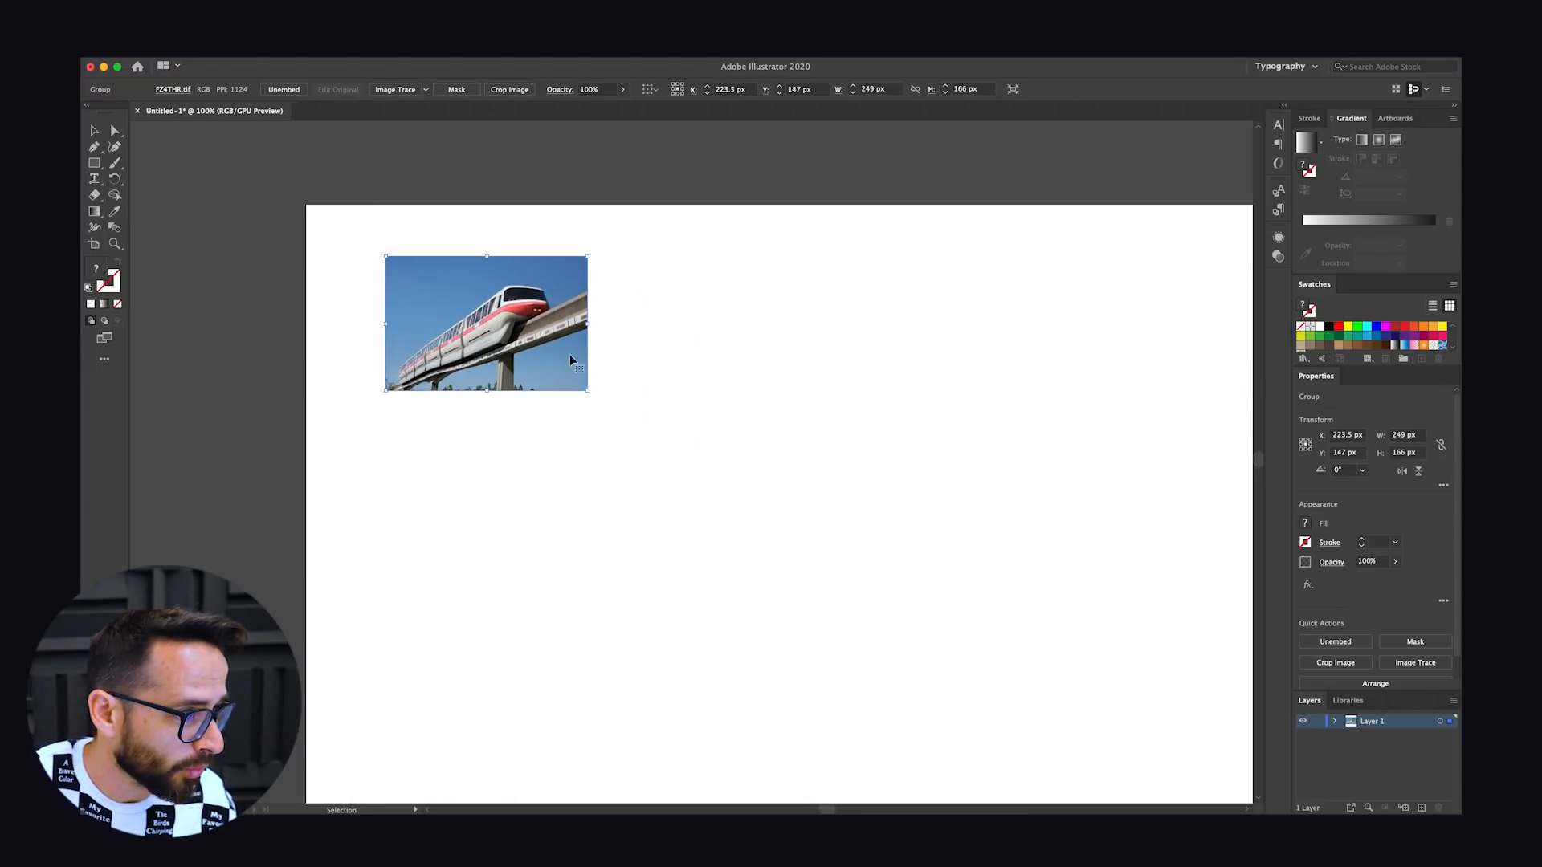
click(755, 314)
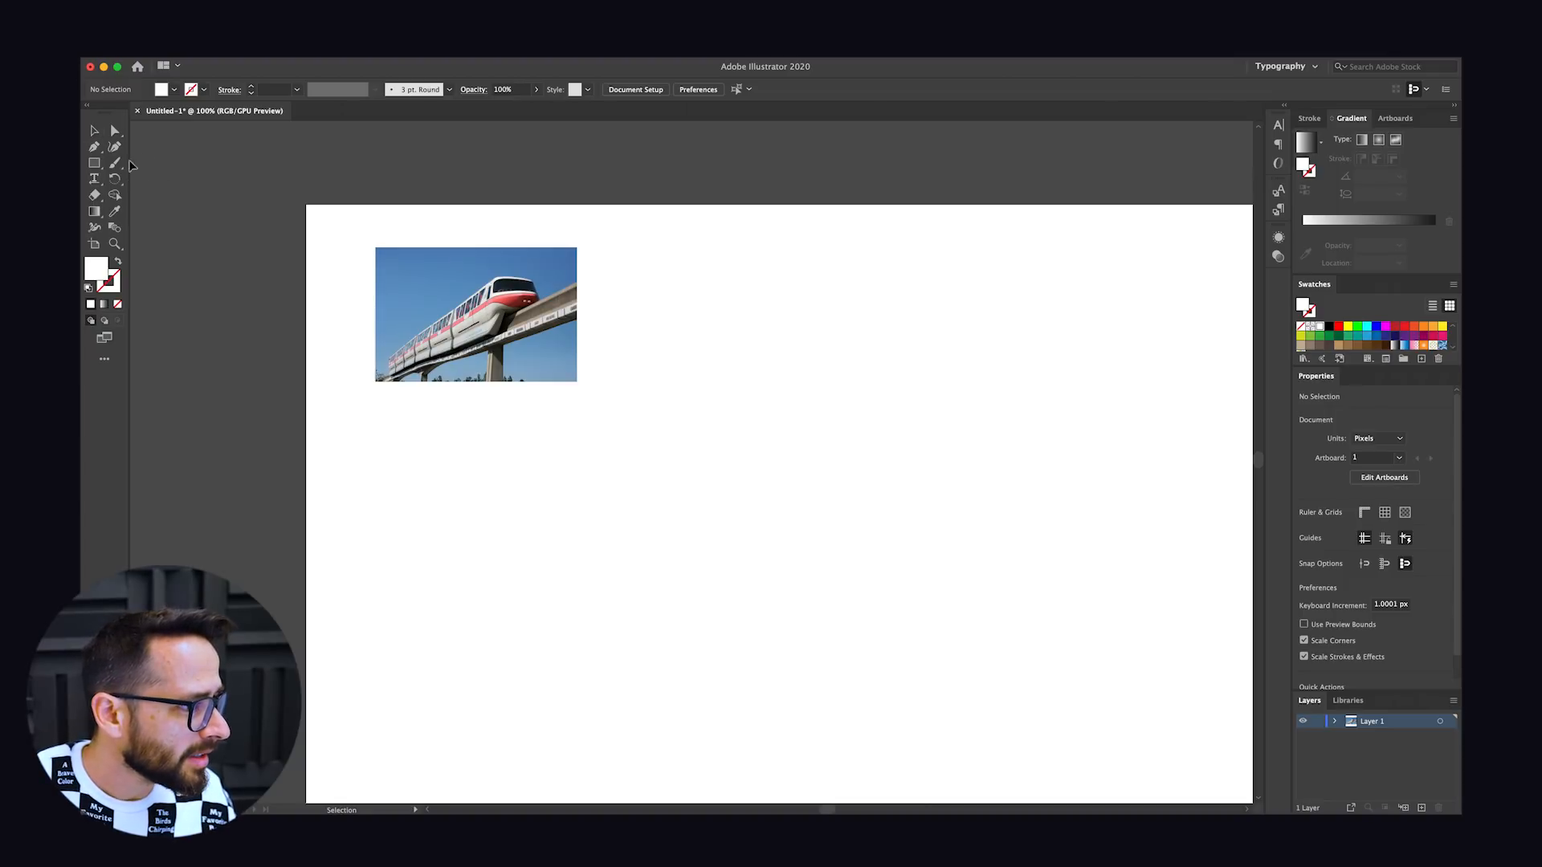
Step: Switch to Chrome, load youworkforthem.com in a new tab and open its fonts section
key(super+Tab)
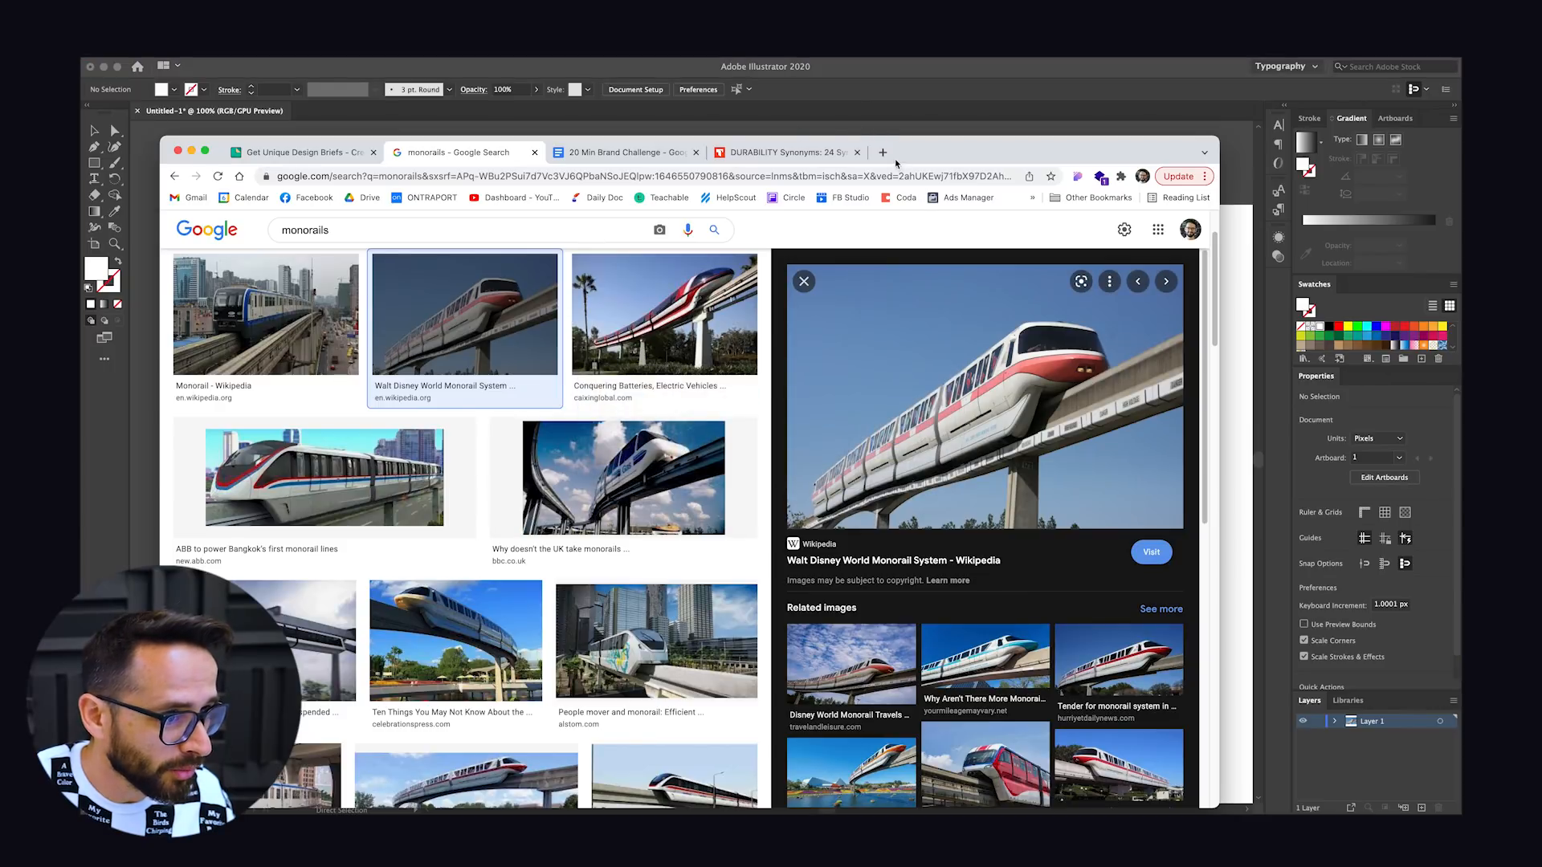
click(888, 157)
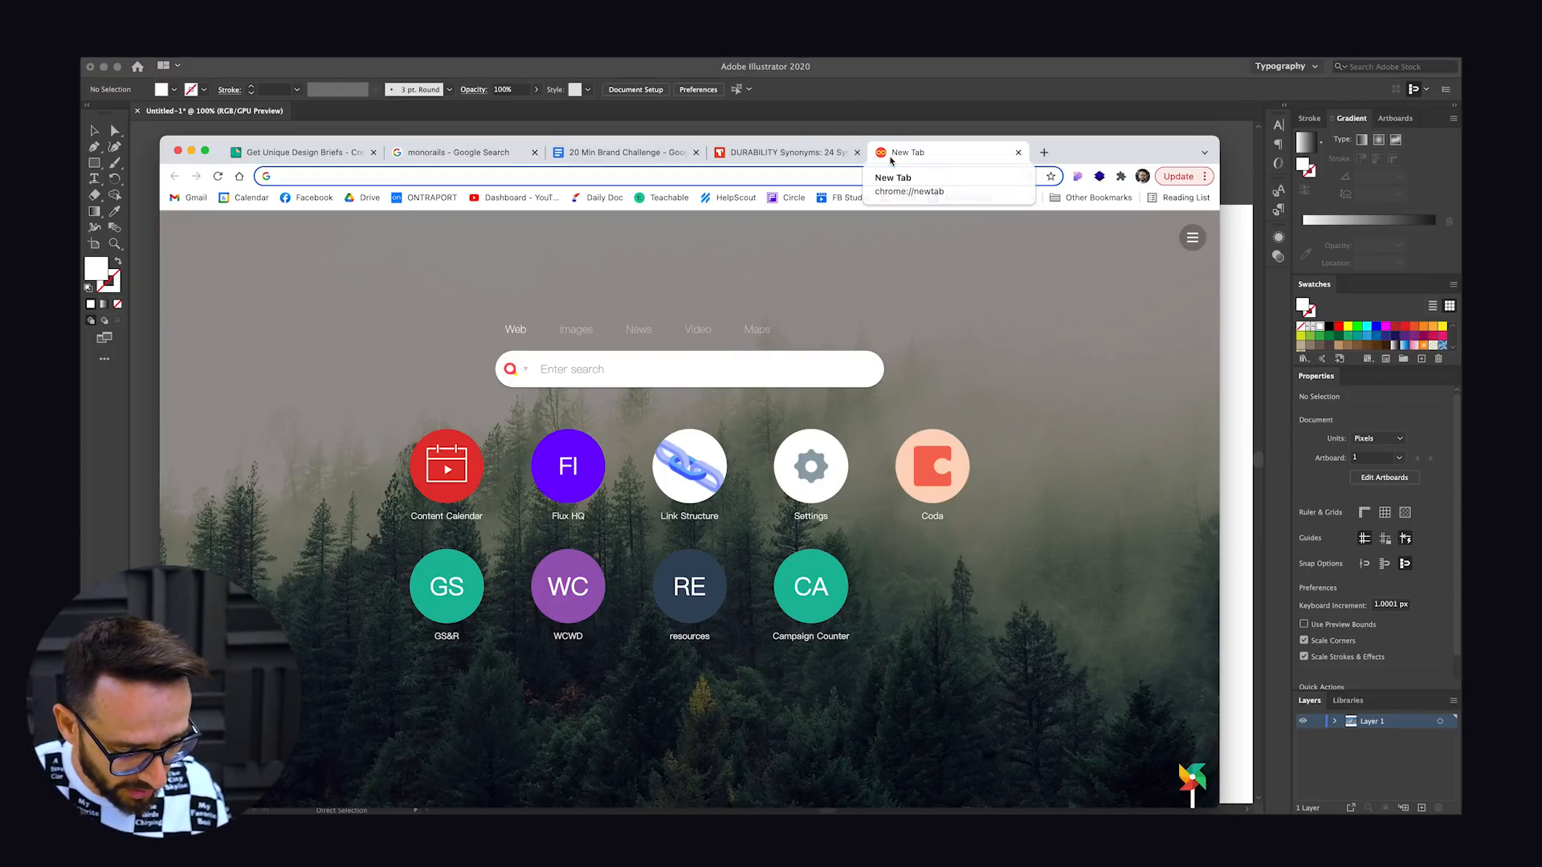
text(youe)
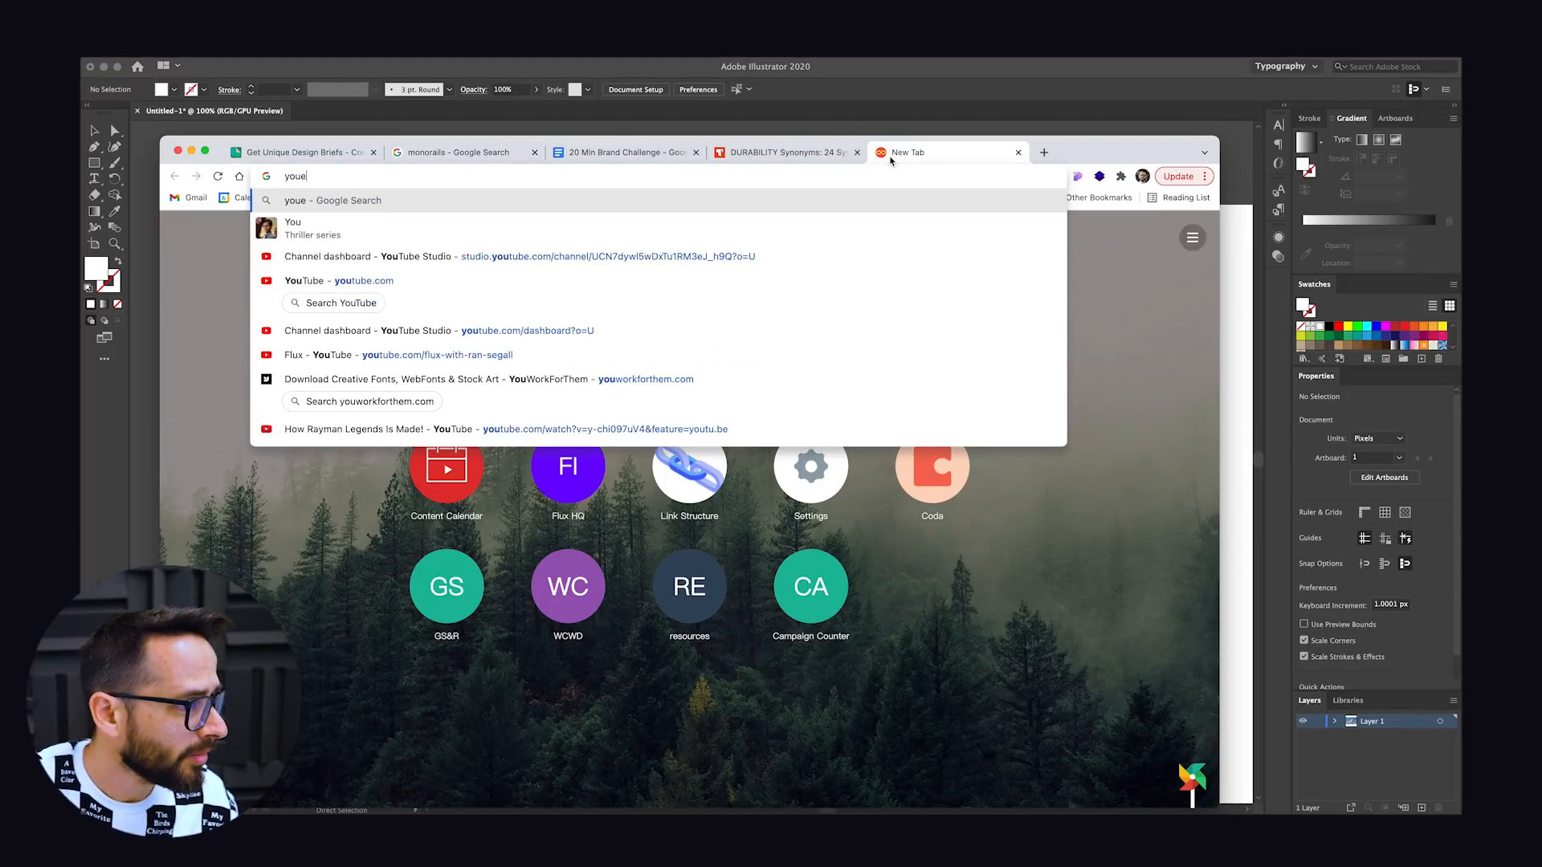
key(BackSpace)
text(work)
key(Return)
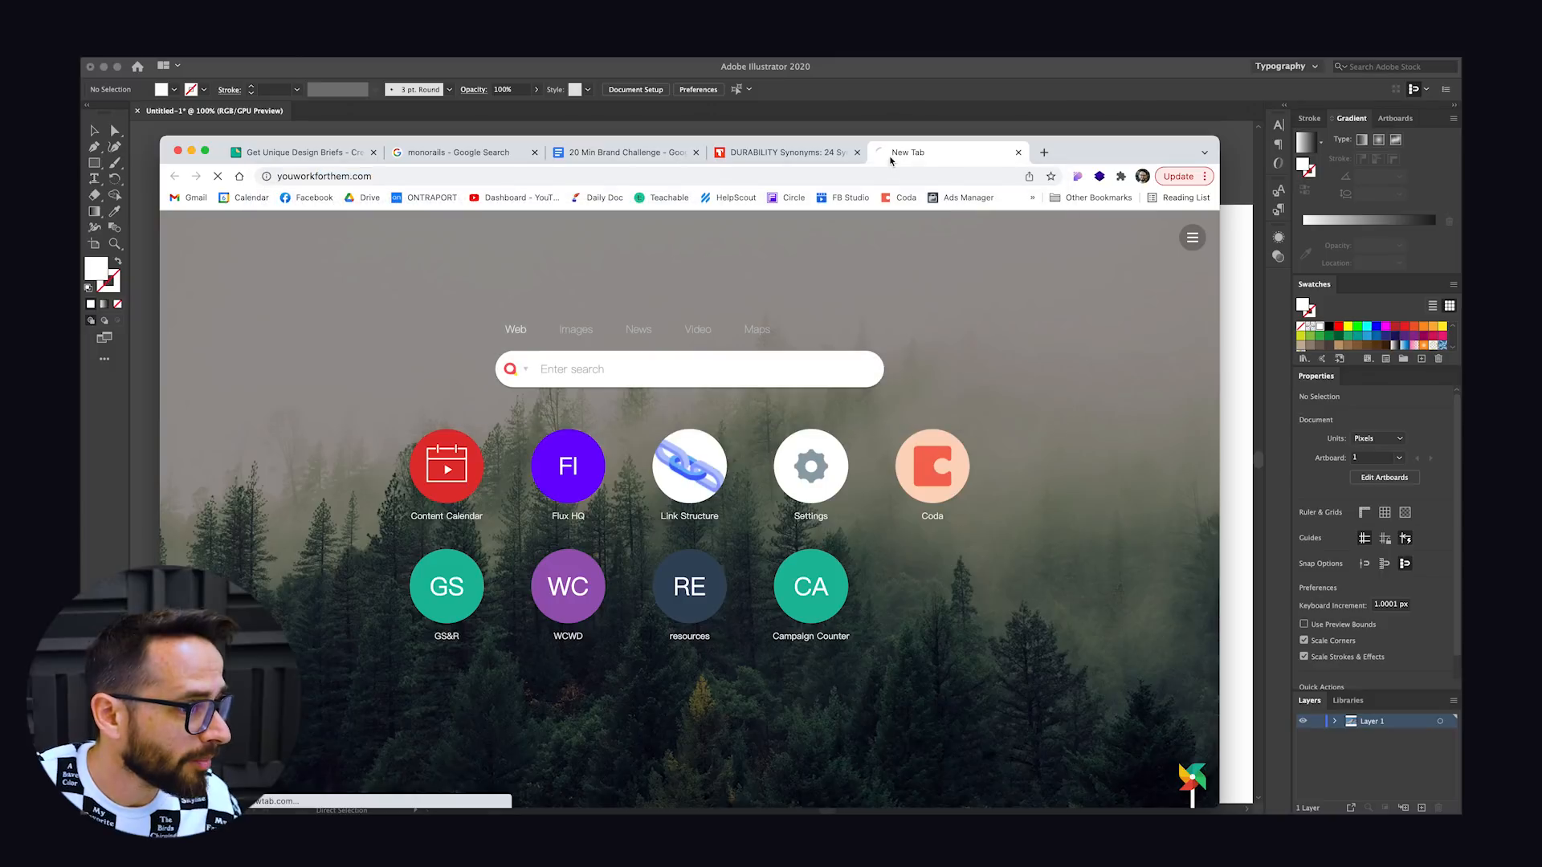
drag(1120, 152, 1137, 109)
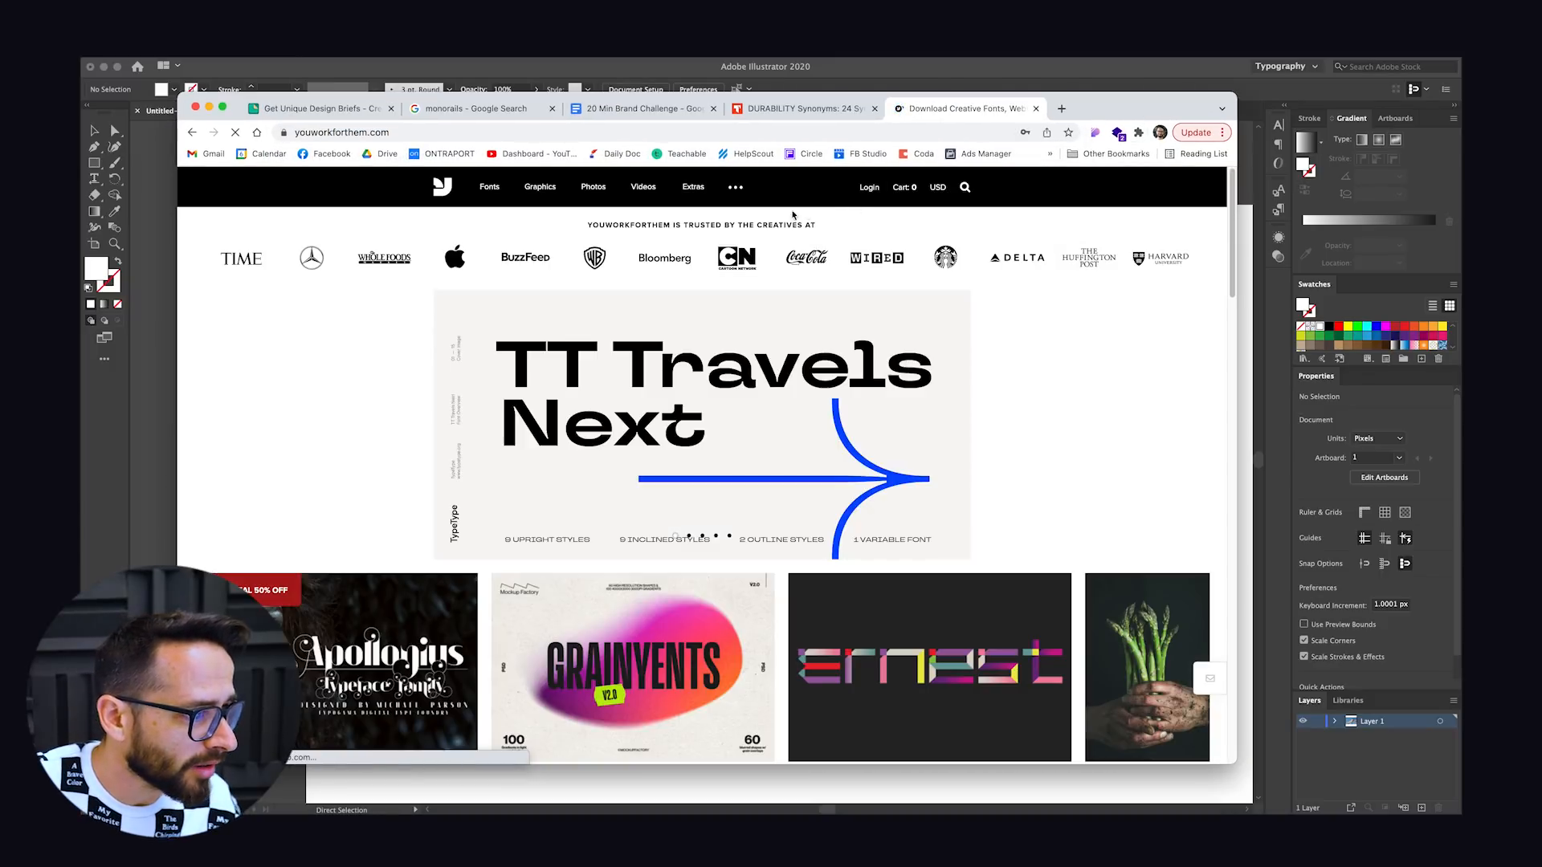
click(489, 187)
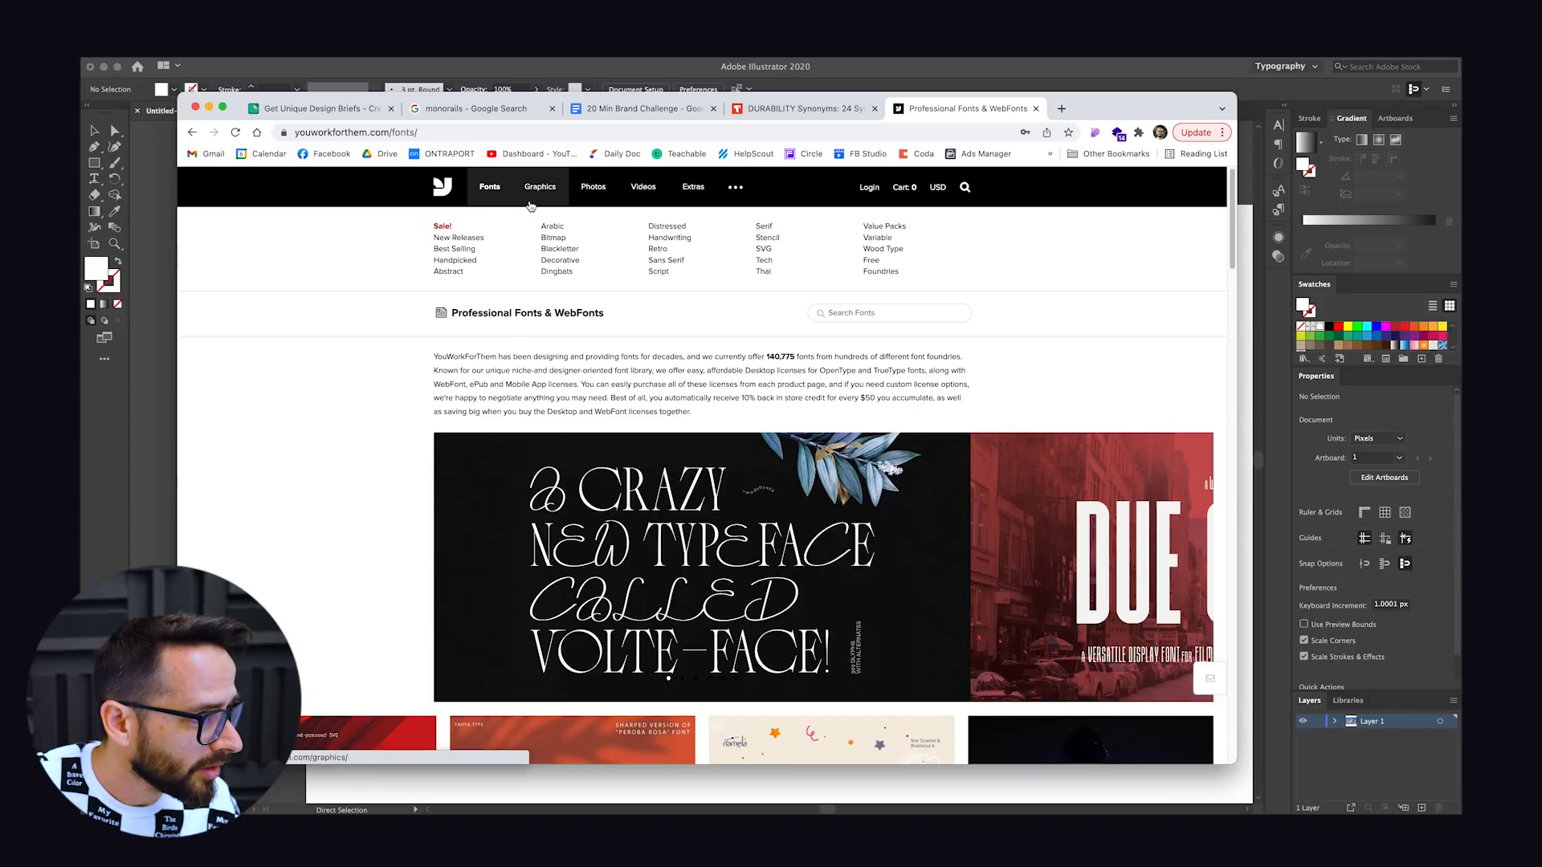
Step: Open the Sans Serif font category and browse the best-selling typefaces for a suitable logo font
mouse_move(540, 187)
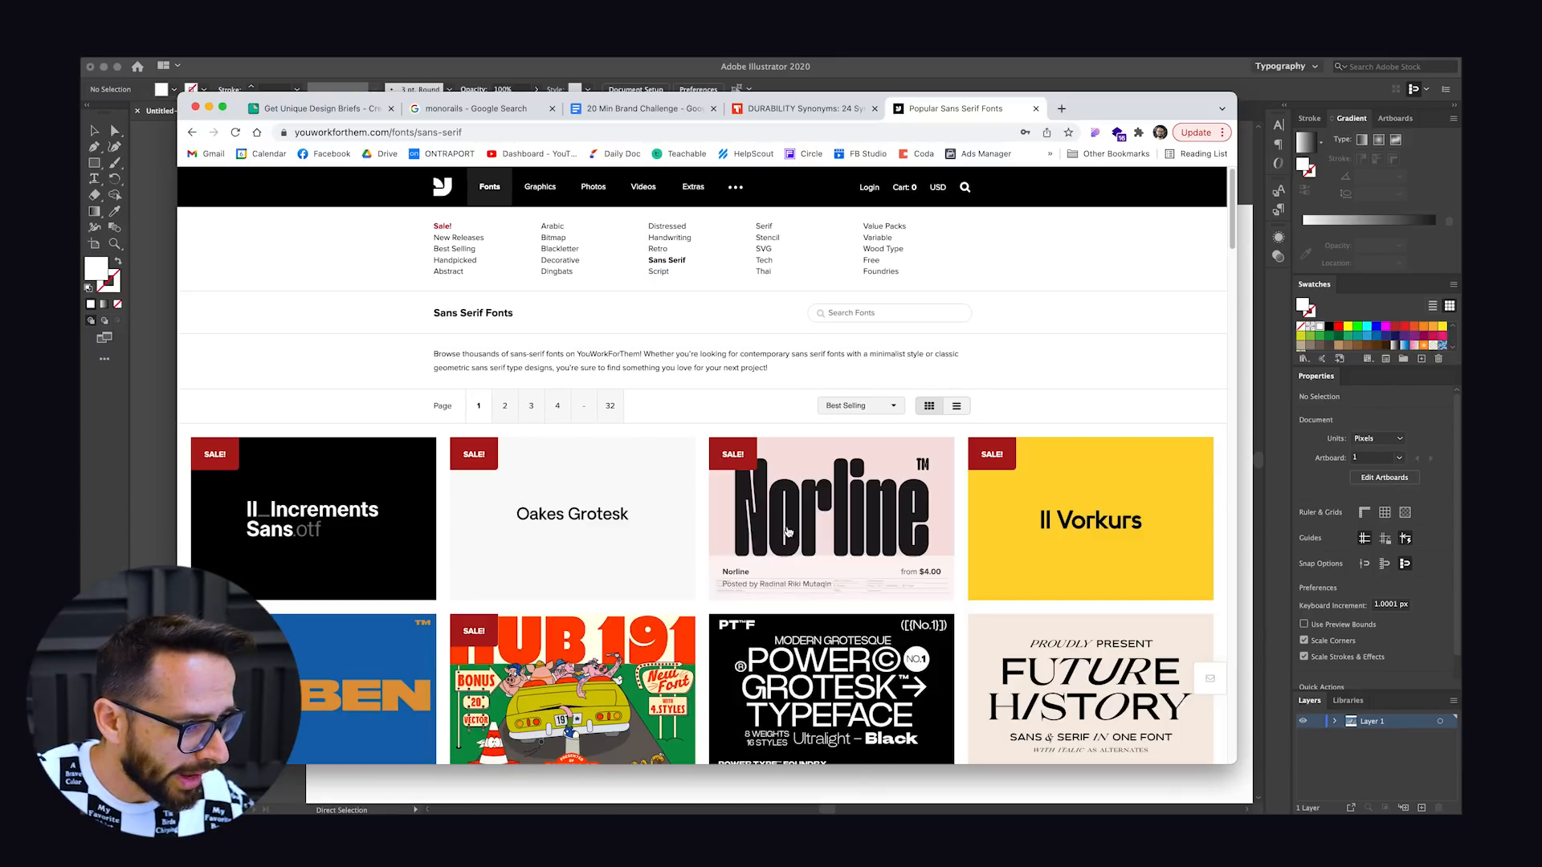
scroll(970, 326, down, 4)
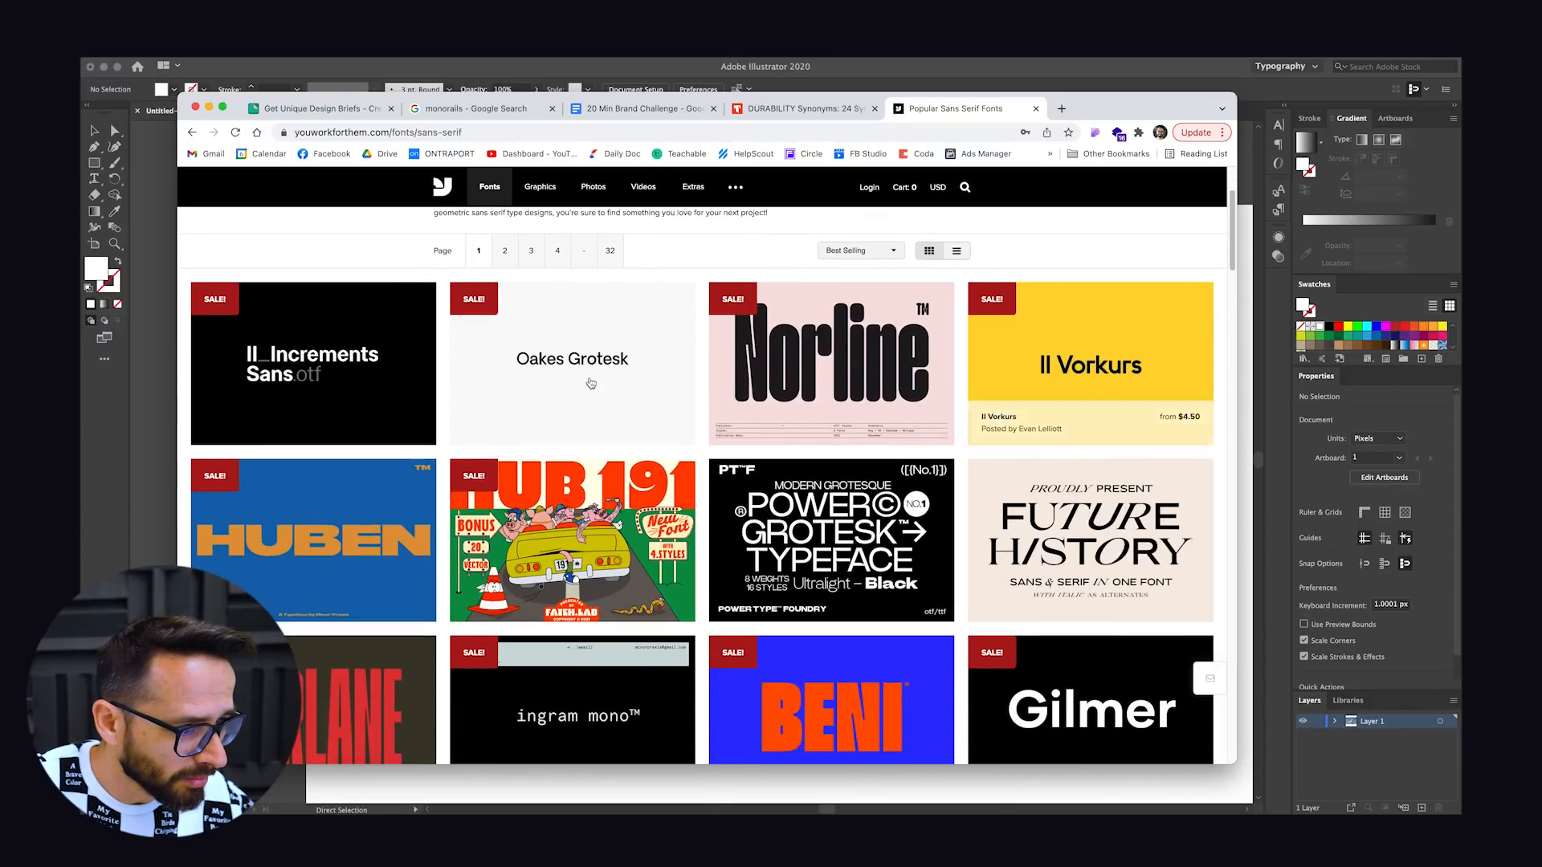
scroll(786, 396, down, 5)
scroll(785, 396, down, 6)
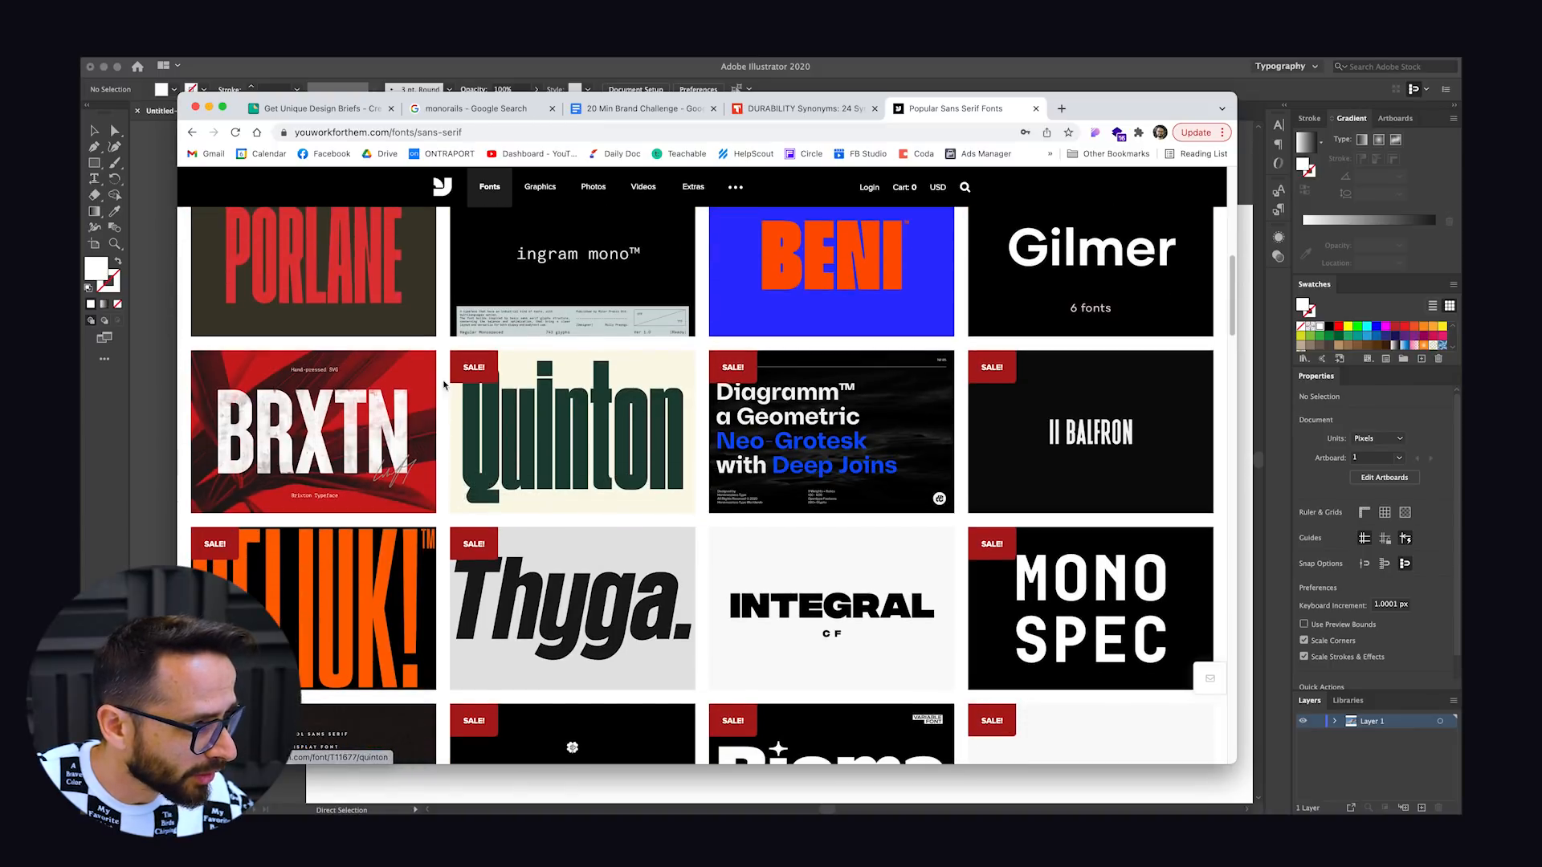
scroll(526, 245, down, 2)
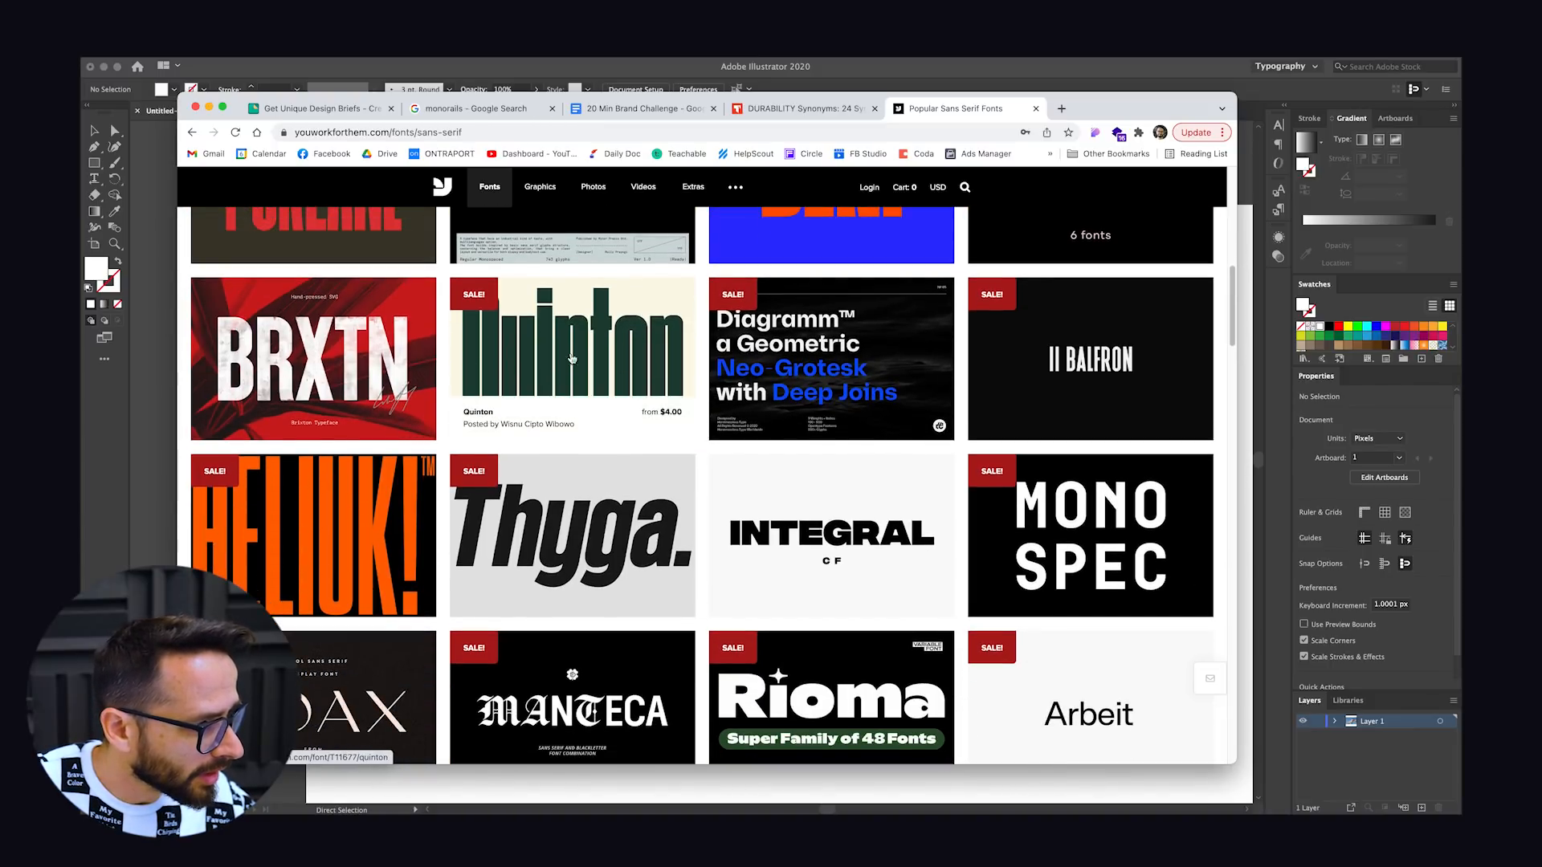
scroll(526, 245, up, 1)
scroll(922, 343, down, 5)
scroll(922, 343, down, 4)
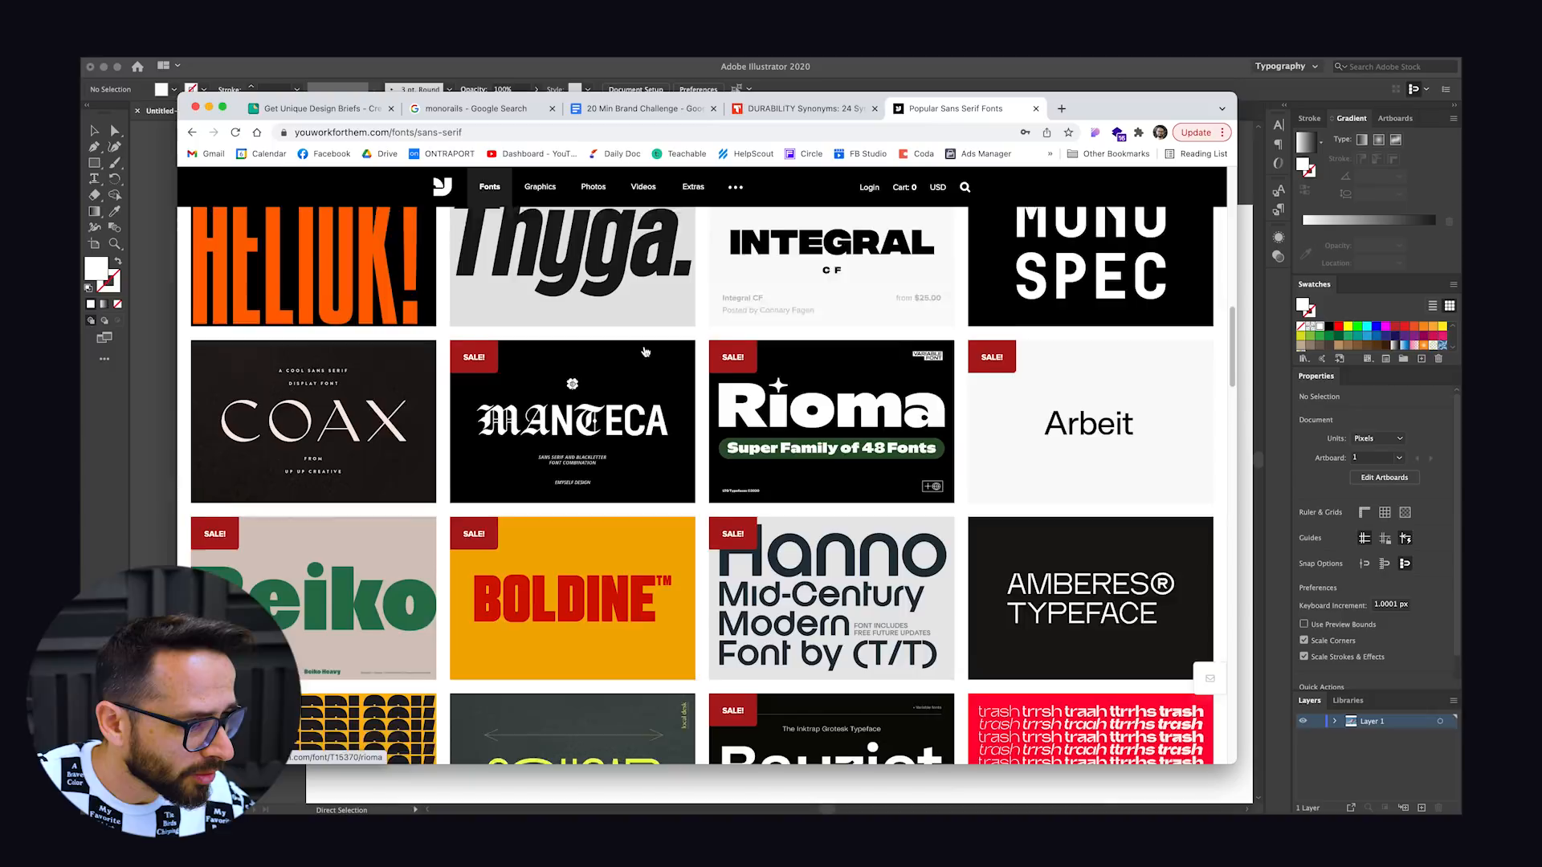
scroll(728, 374, down, 4)
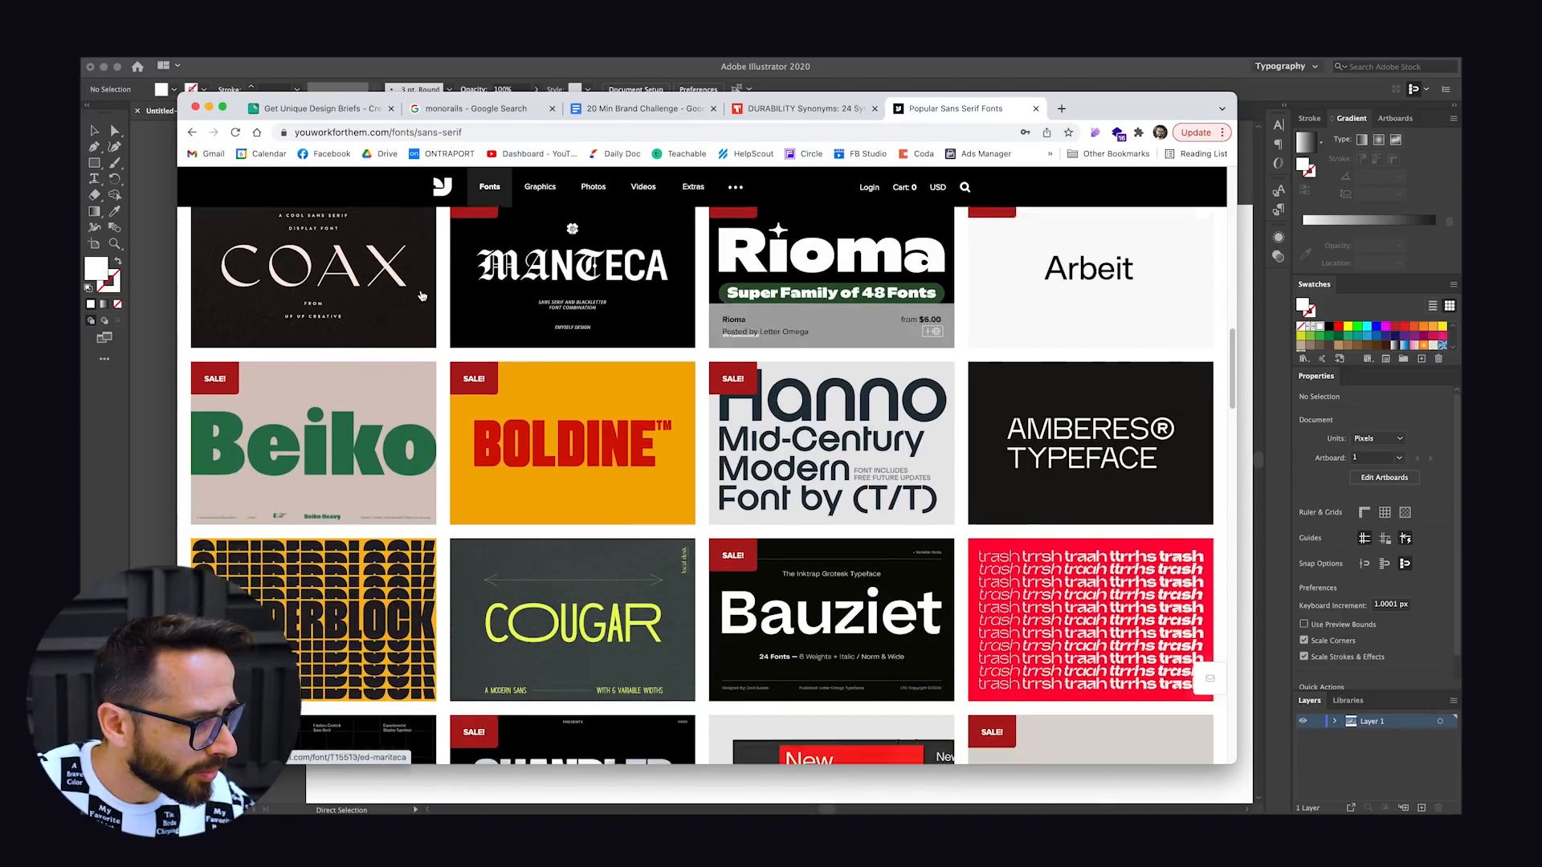
scroll(727, 360, down, 6)
scroll(727, 360, down, 6)
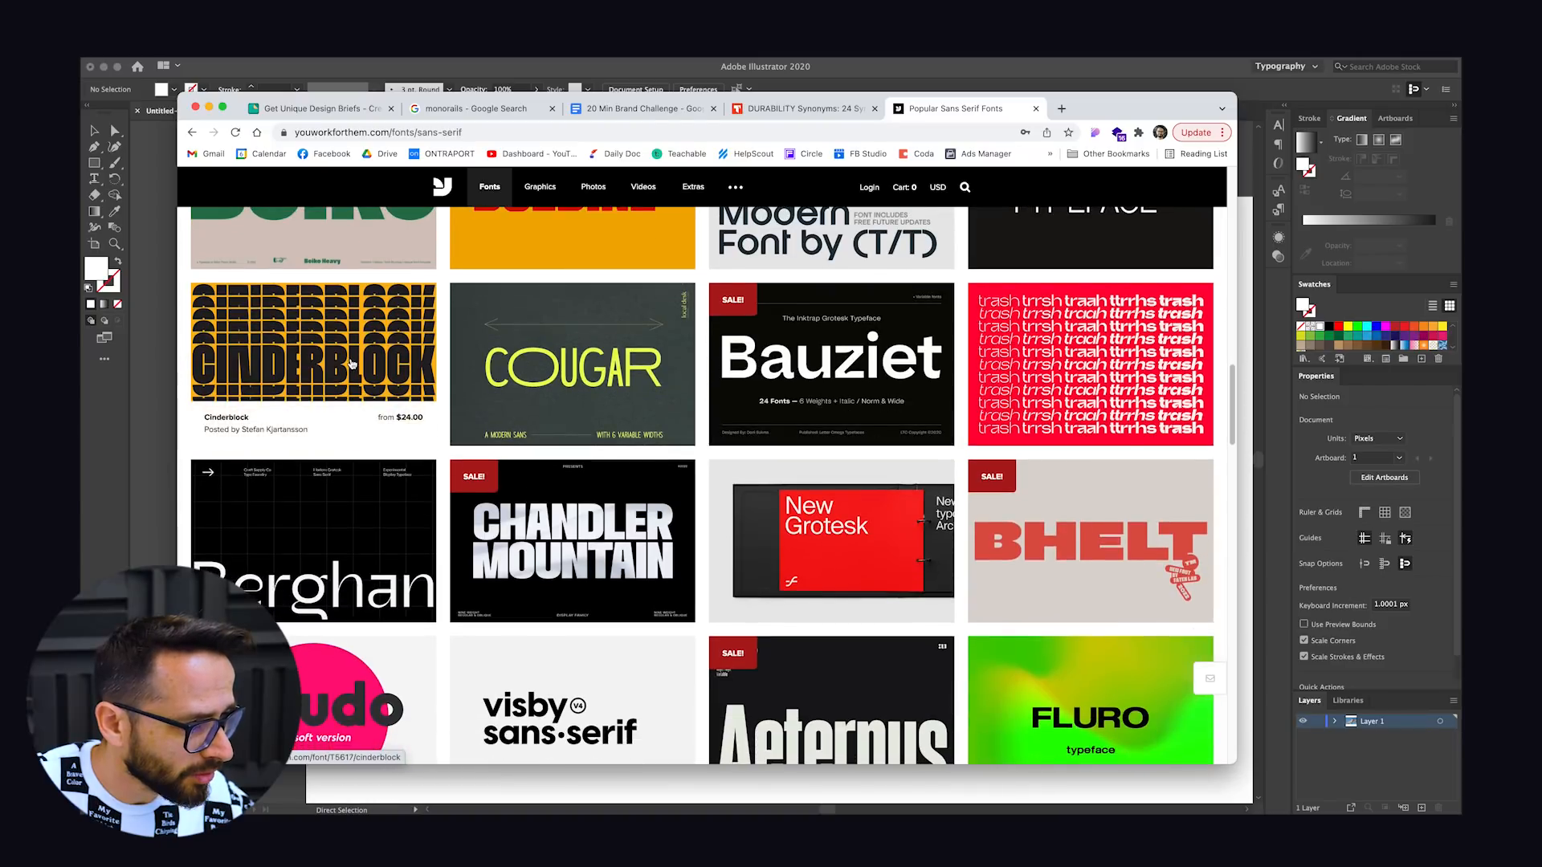
scroll(562, 377, down, 2)
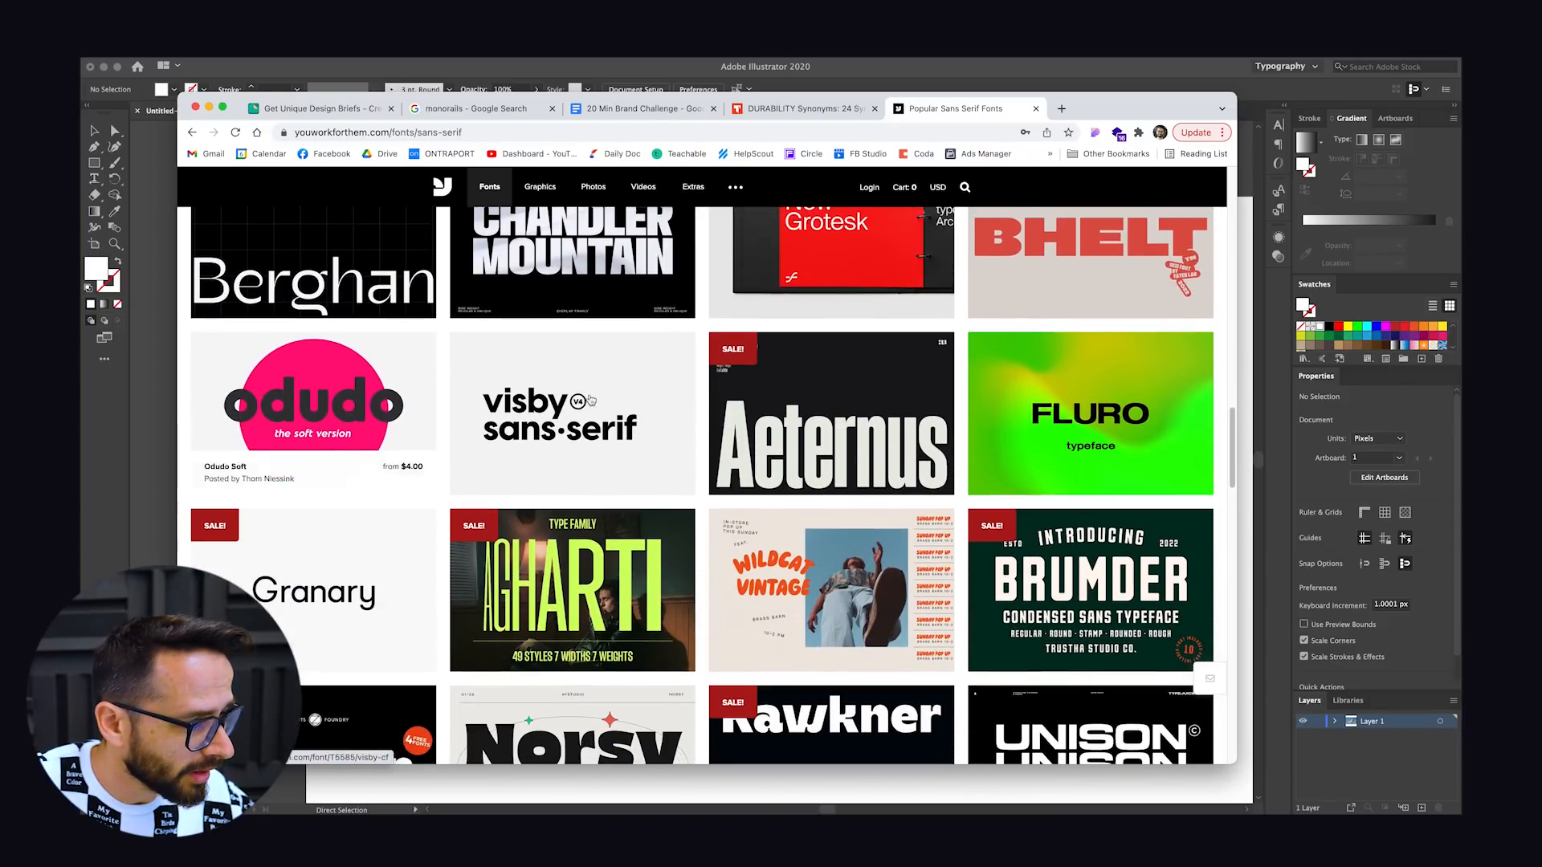
scroll(1055, 426, down, 4)
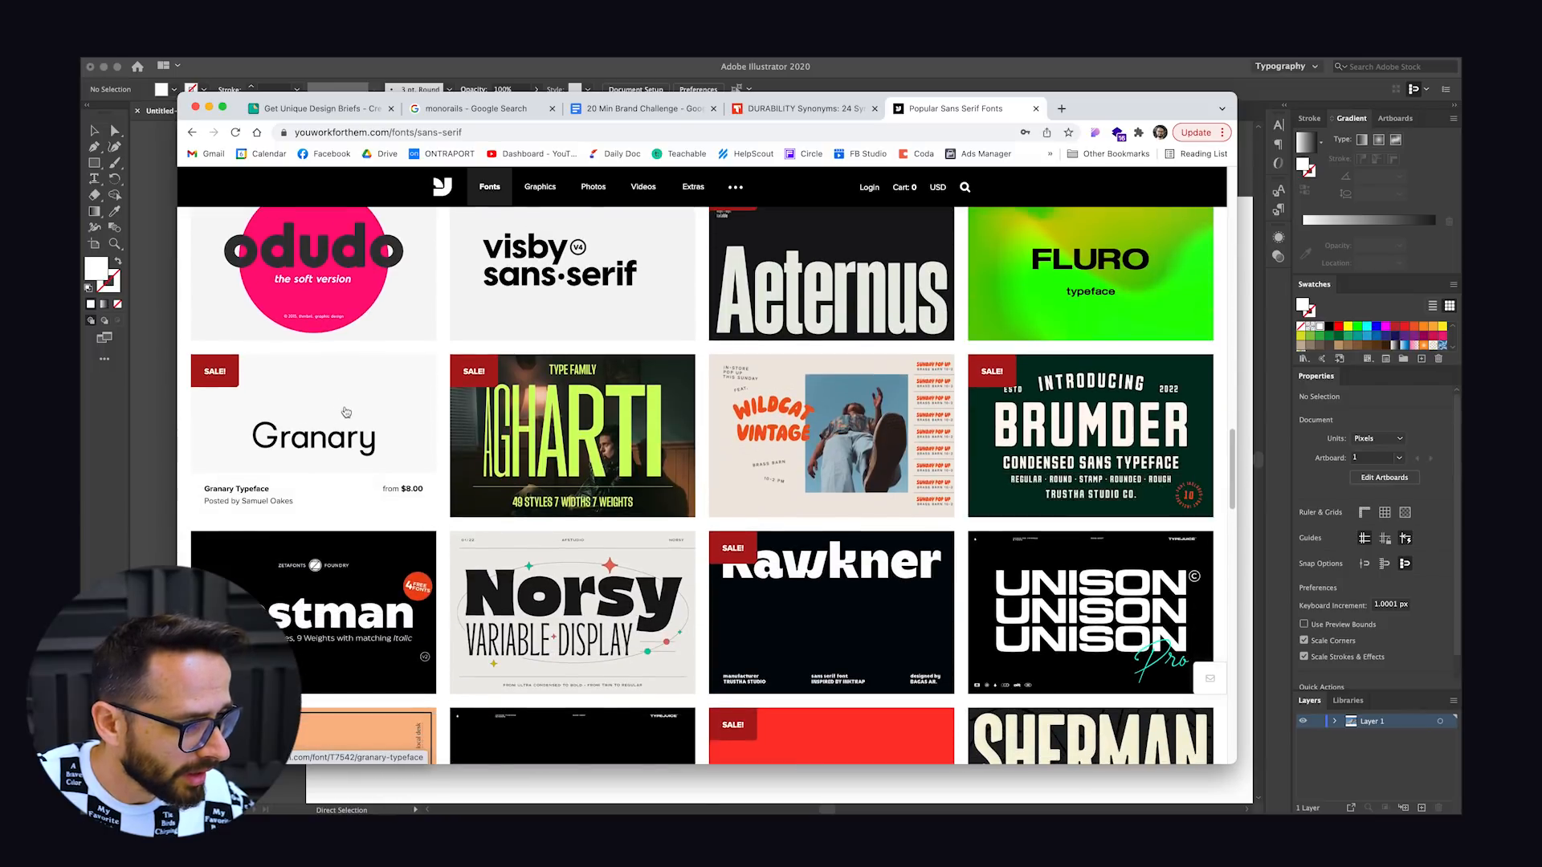
scroll(1037, 438, down, 4)
scroll(1024, 448, down, 4)
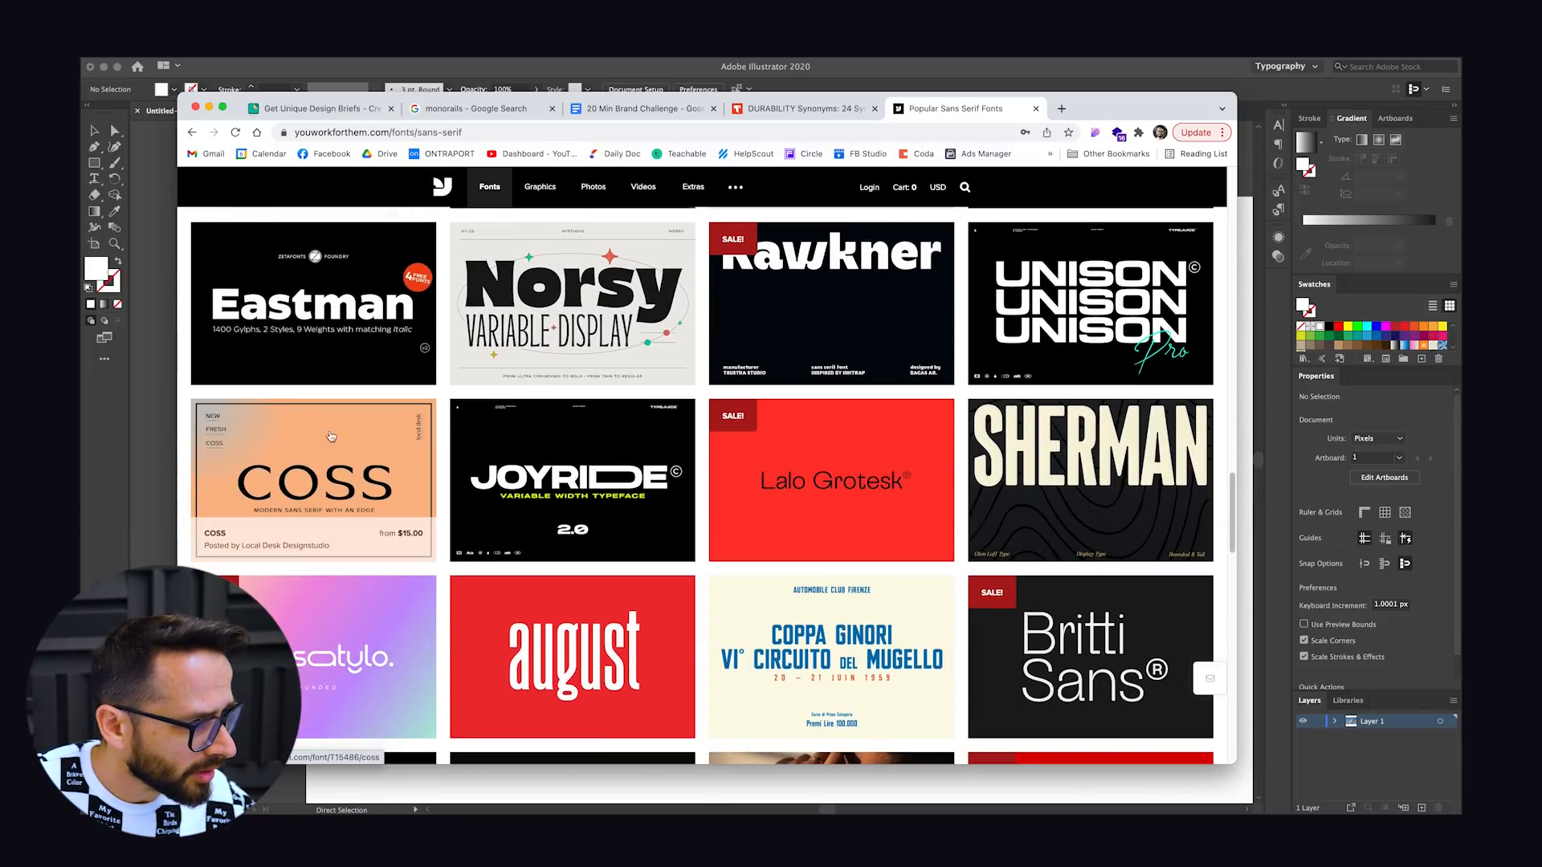
scroll(848, 440, down, 4)
scroll(324, 478, down, 4)
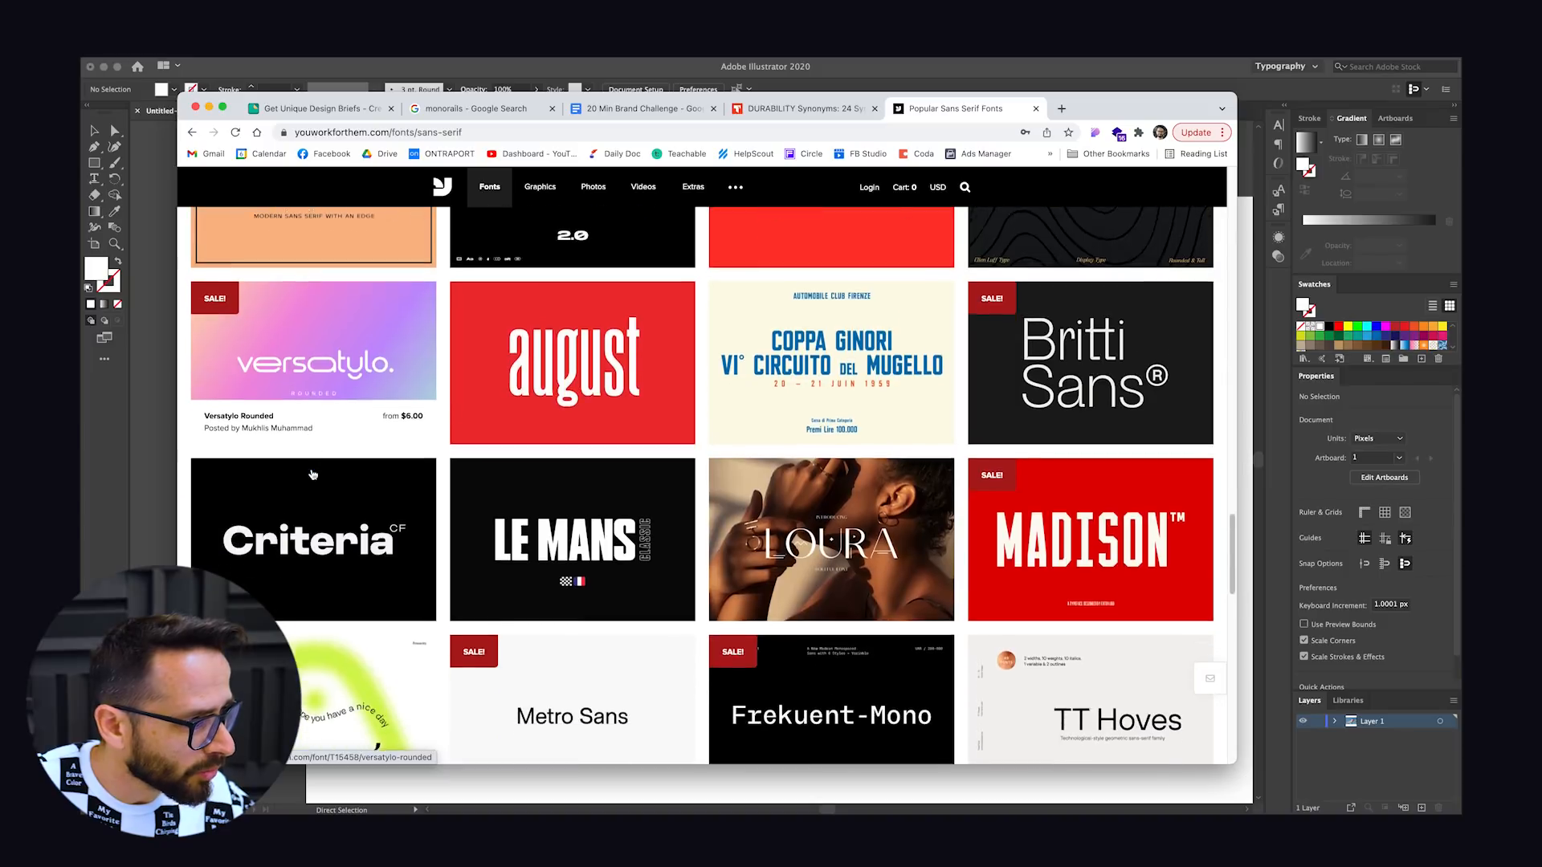
Step: Open the Versatylo Rounded font page in a separate tab while continuing through the sans serif list
right_click(280, 338)
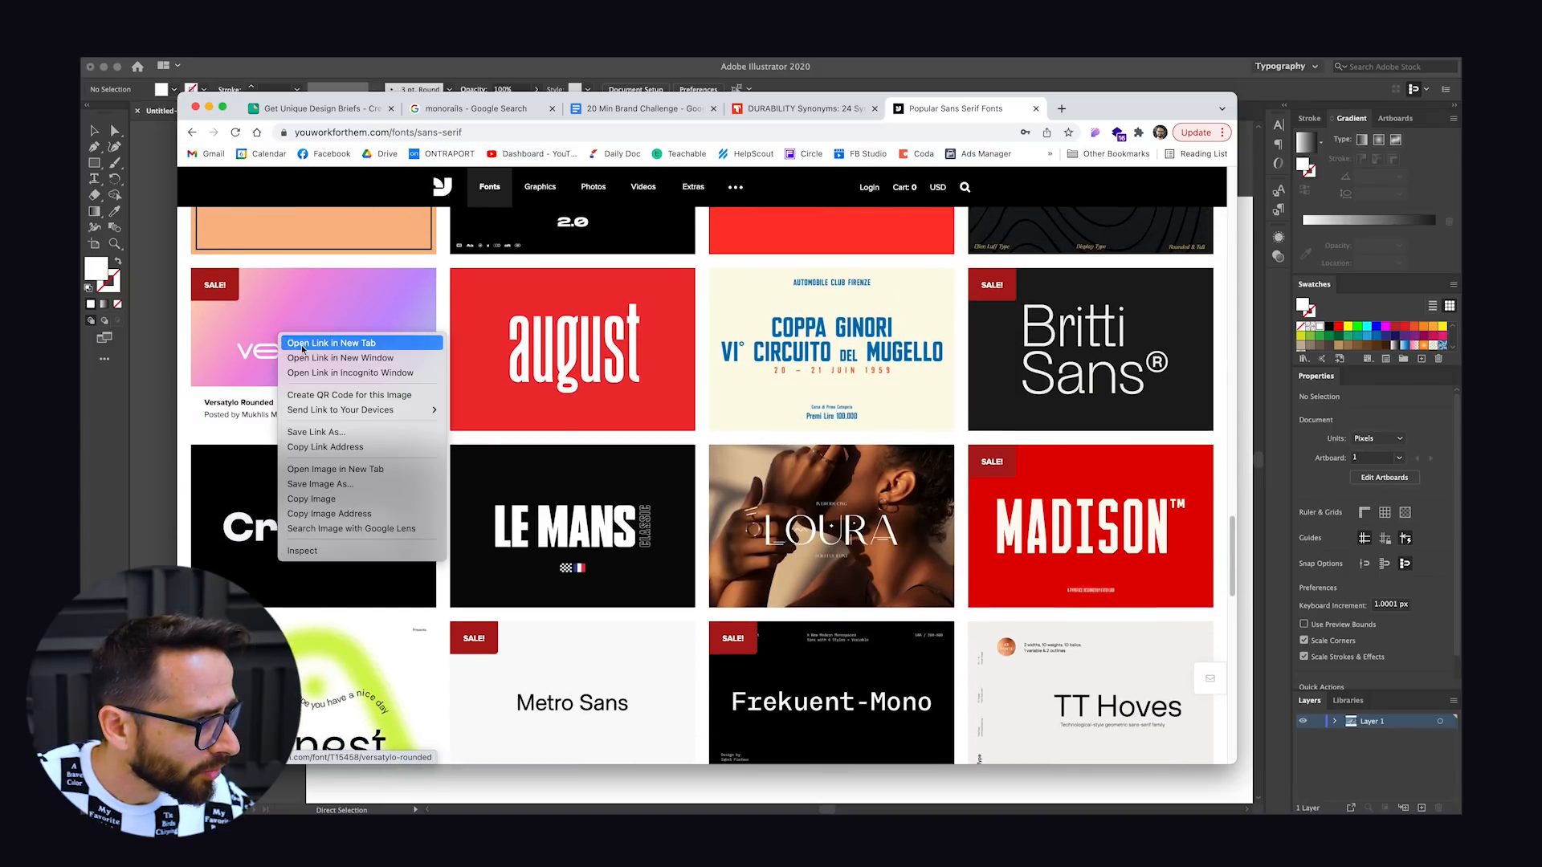
click(308, 349)
scroll(1091, 522, down, 4)
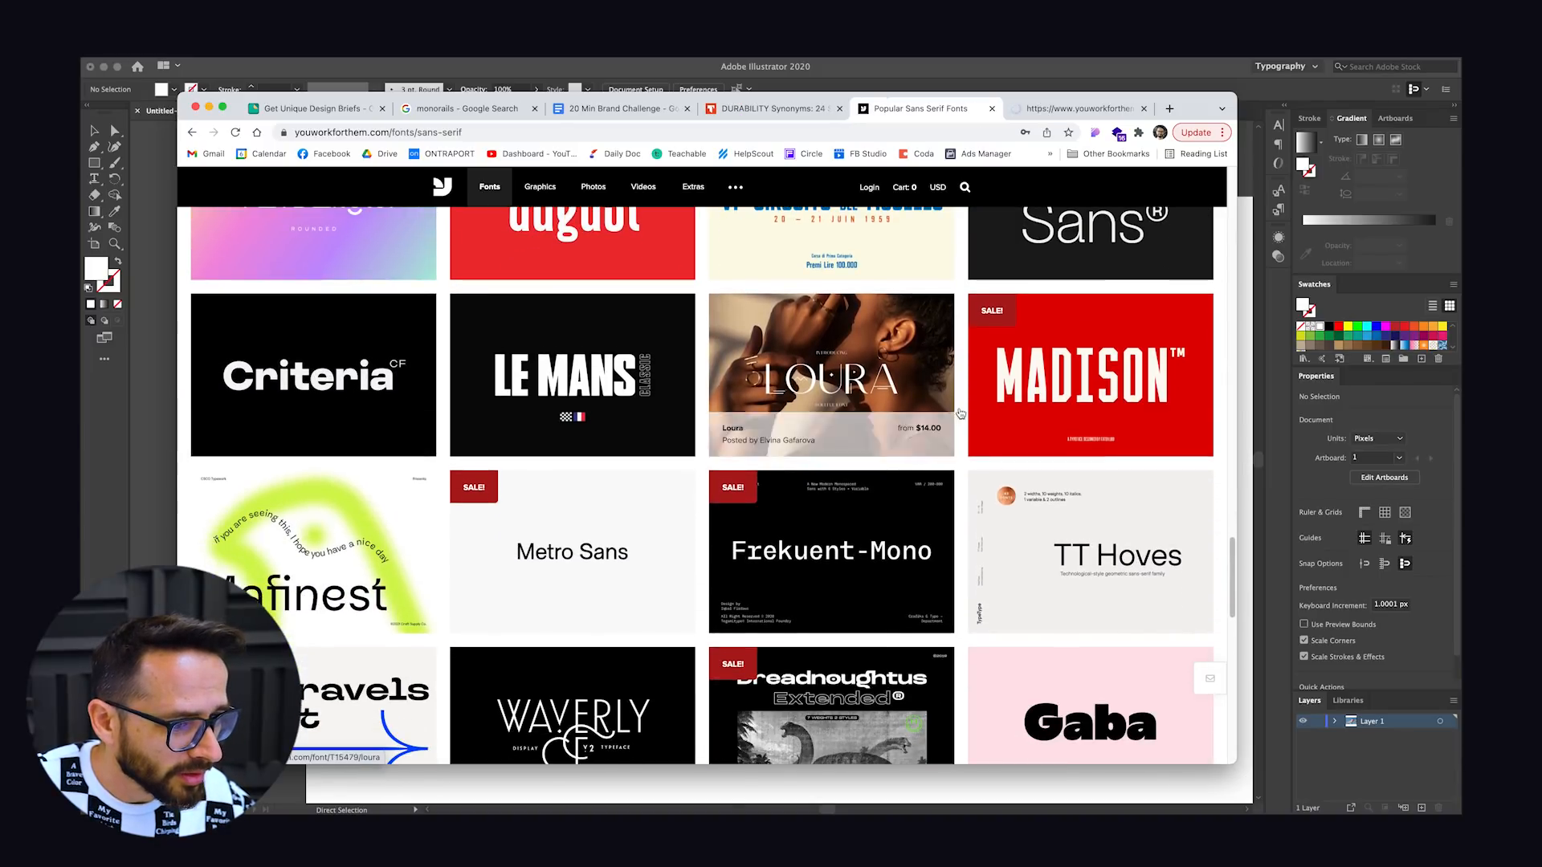
Step: Continue through the sans serif font list and open the Odudo font page in a separate tab
scroll(1090, 522, down, 3)
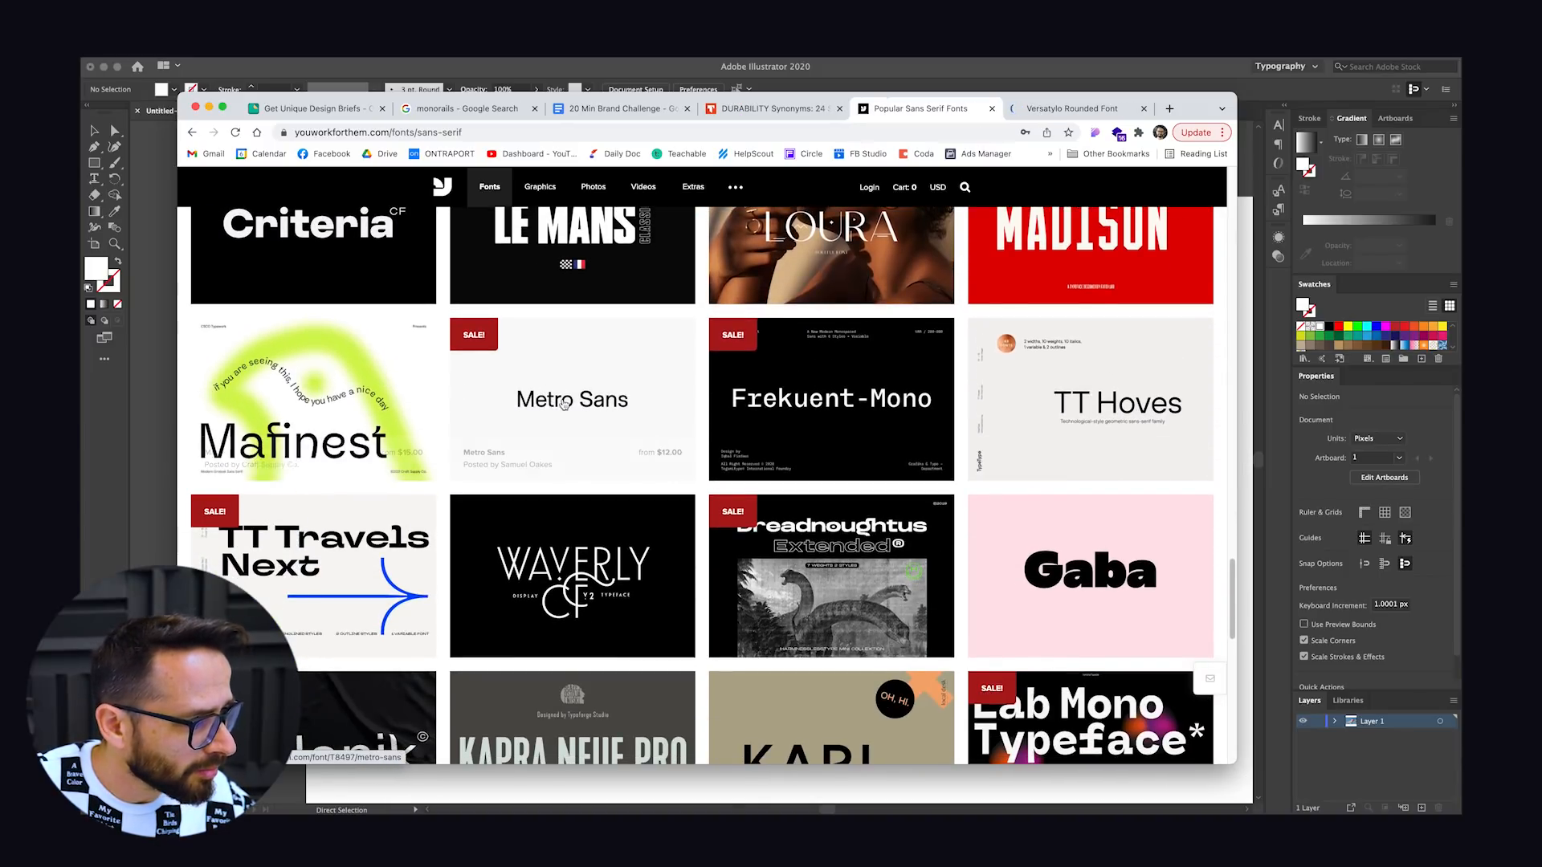
scroll(387, 378, down, 4)
scroll(387, 379, down, 2)
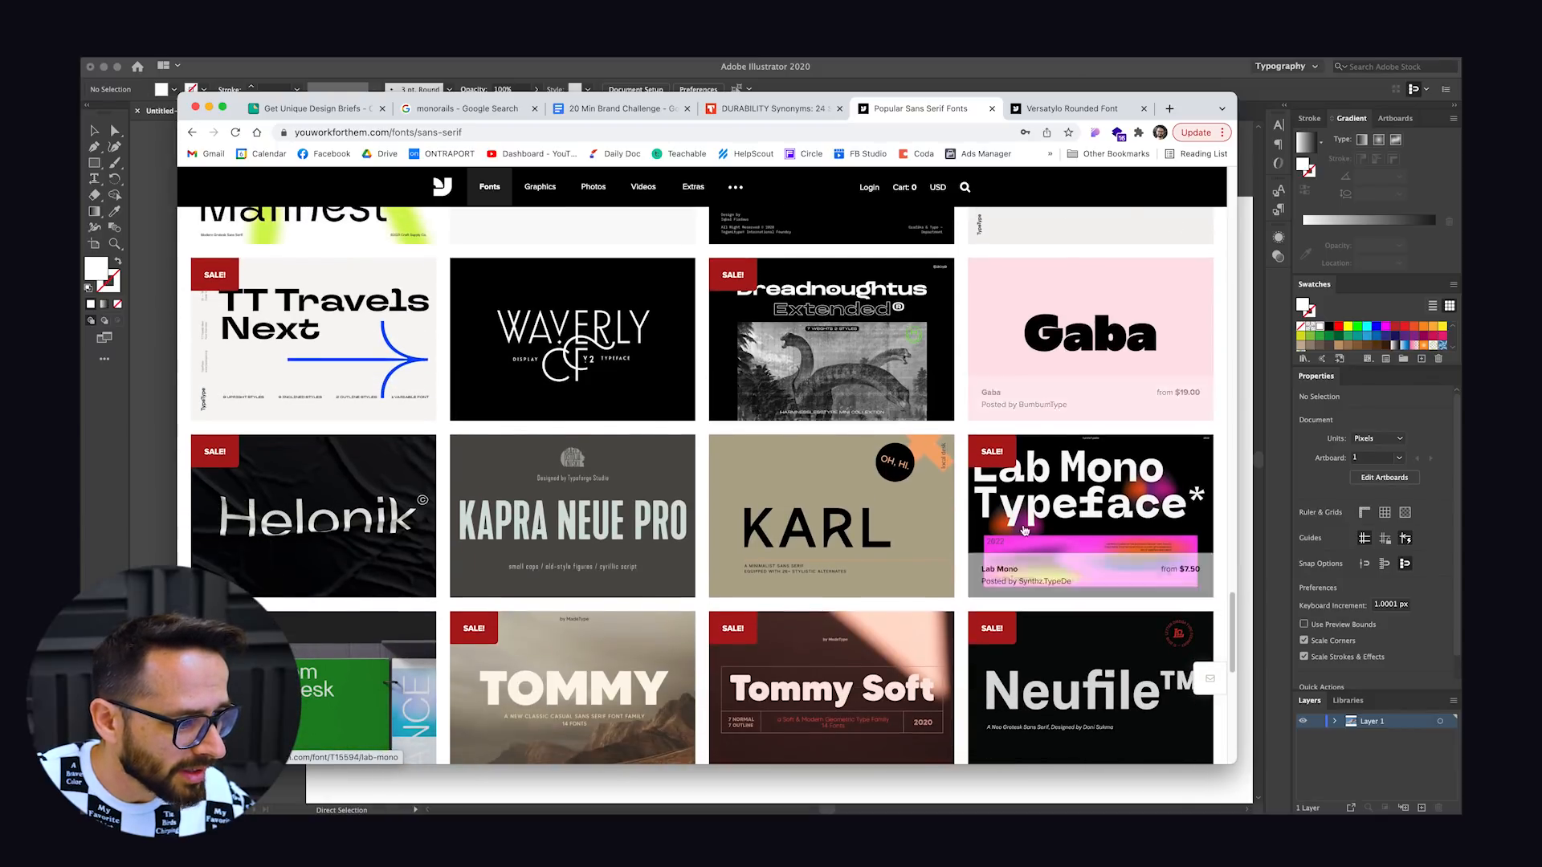
scroll(575, 457, down, 2)
scroll(575, 457, down, 2)
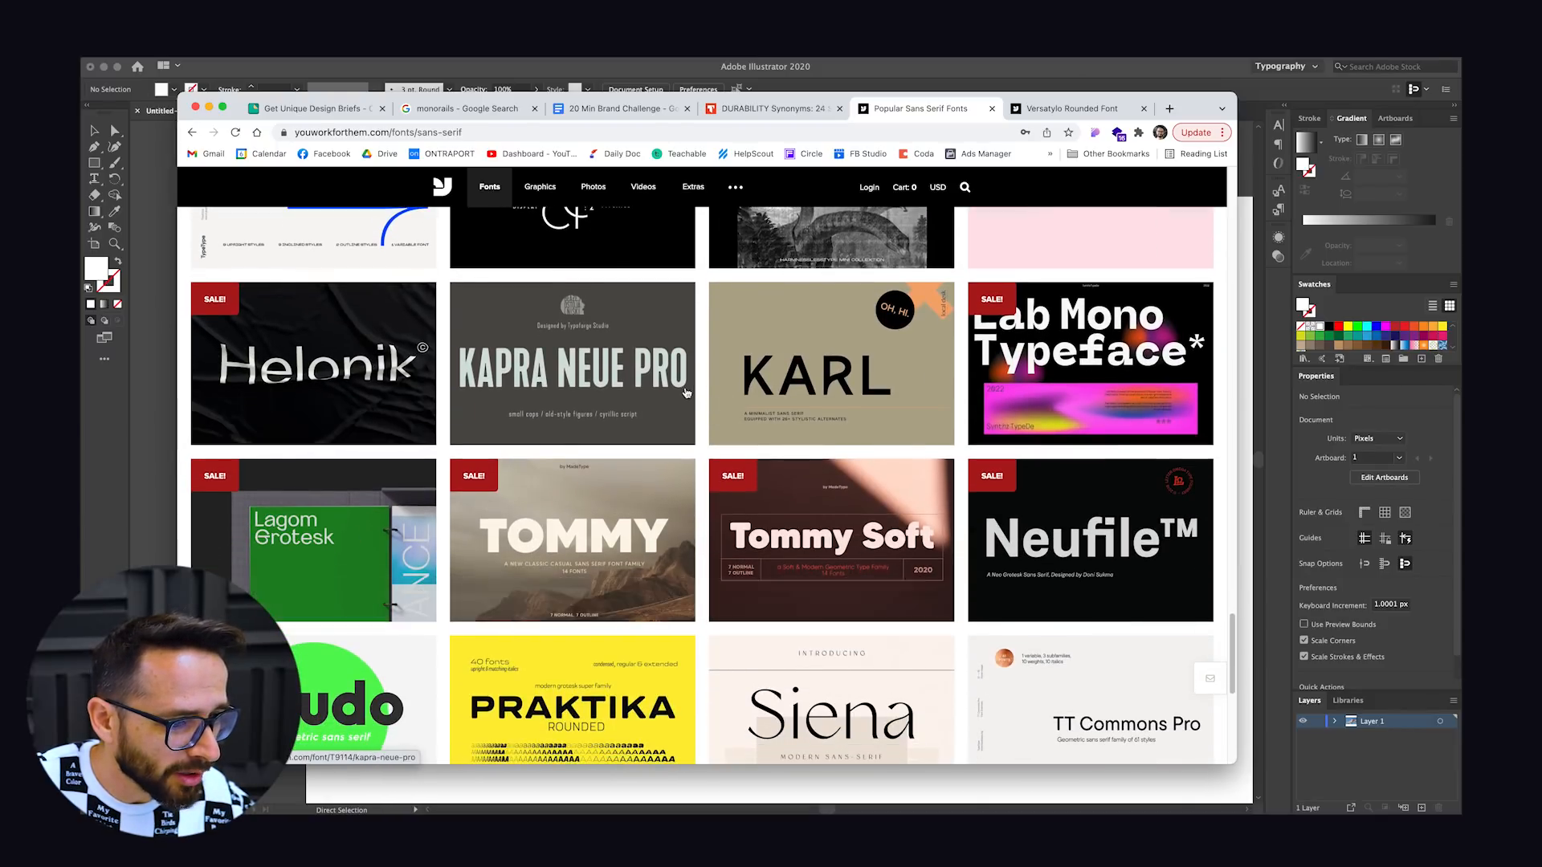
scroll(866, 544, down, 2)
scroll(592, 457, down, 4)
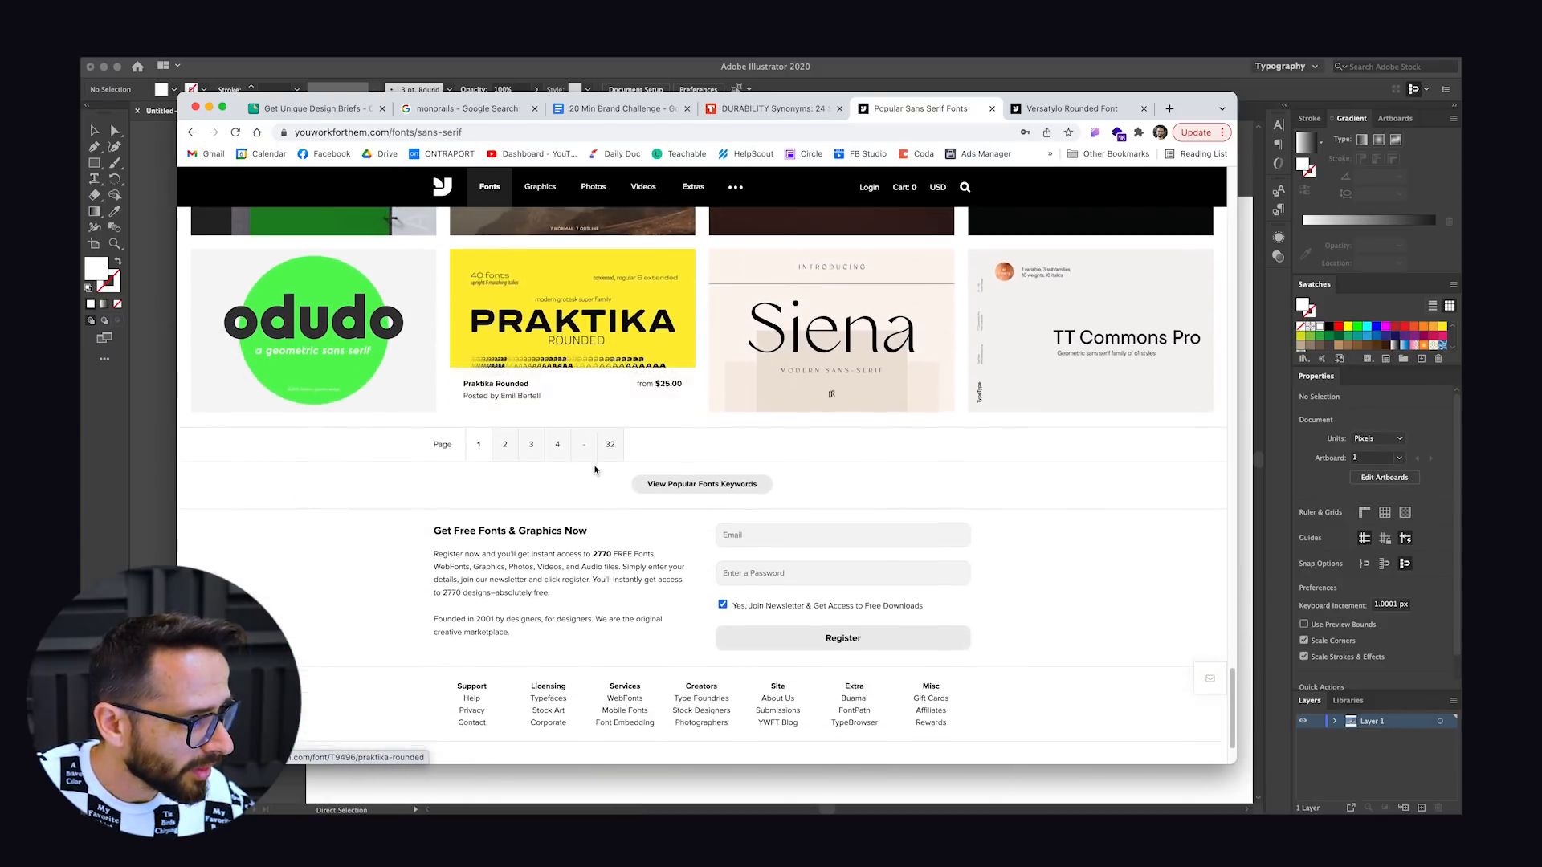
right_click(305, 320)
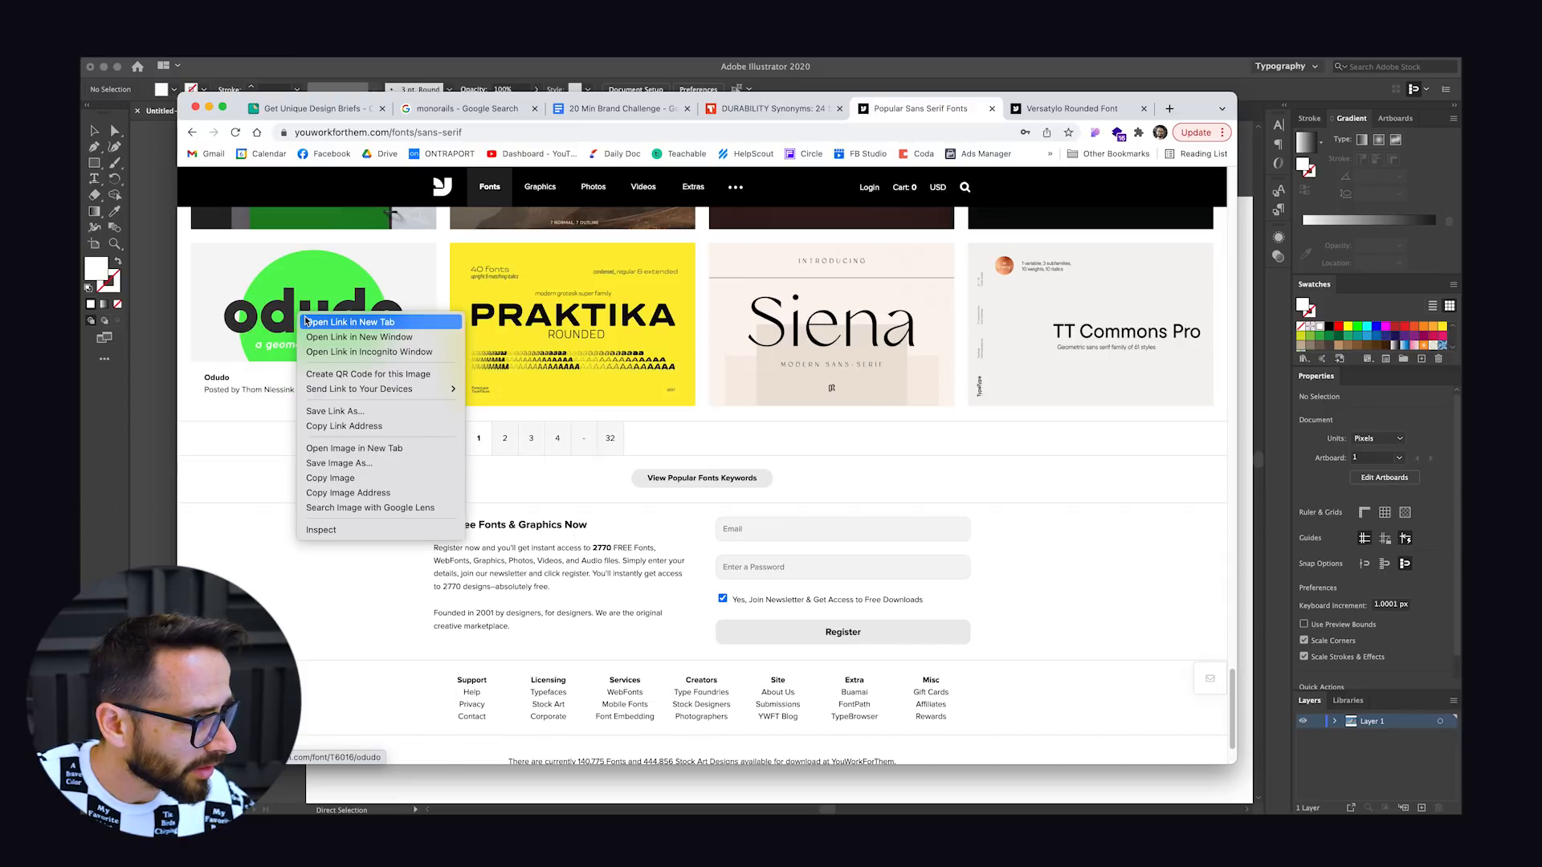
click(350, 322)
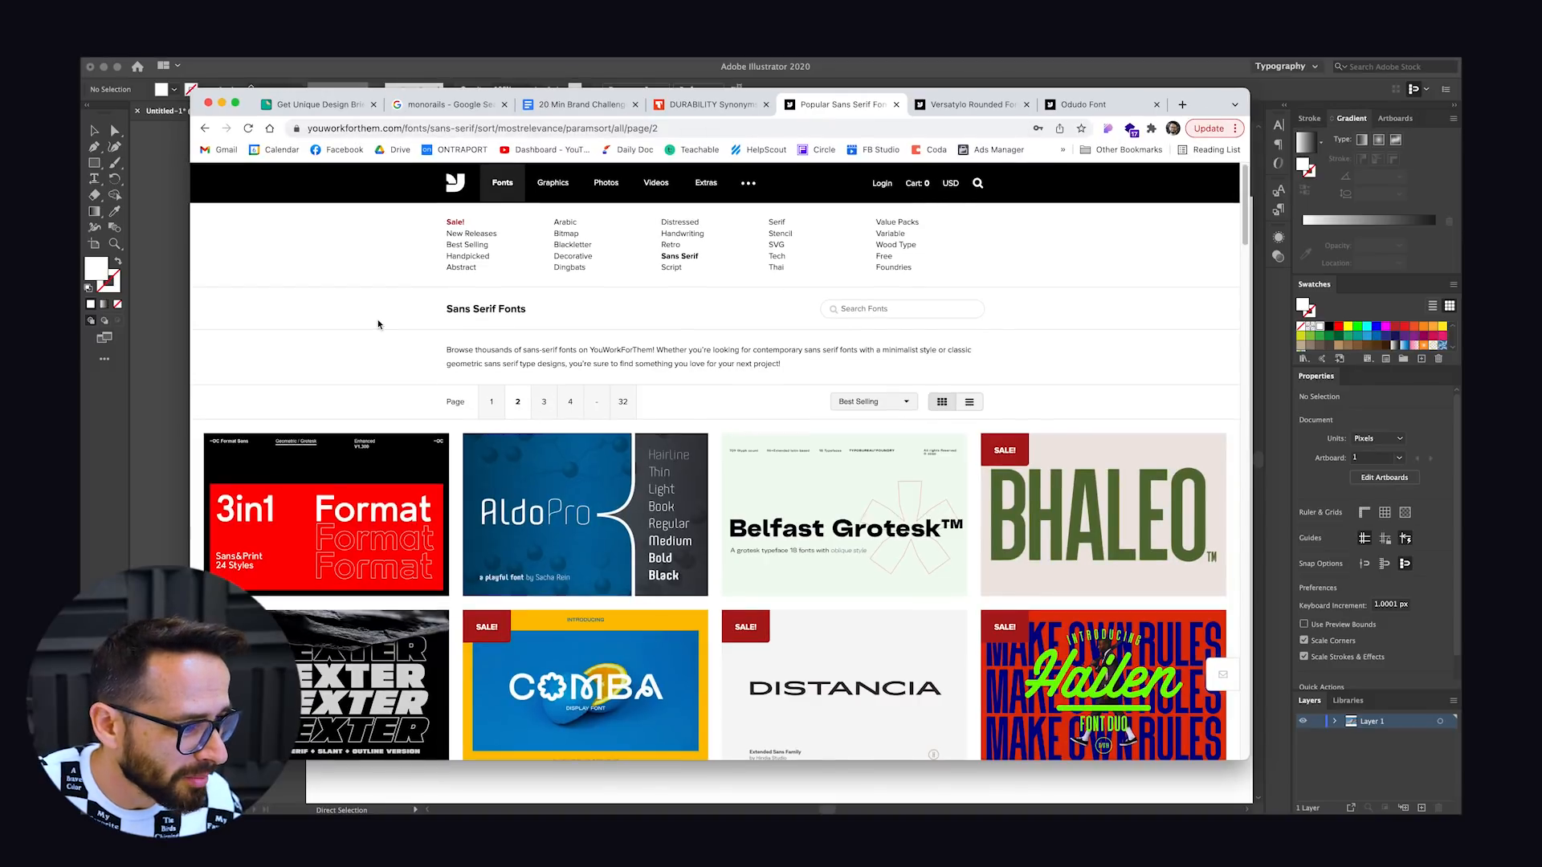
Step: Browse page 2 of the best-selling sans serif fonts for more logo typefaces
scroll(465, 306, down, 5)
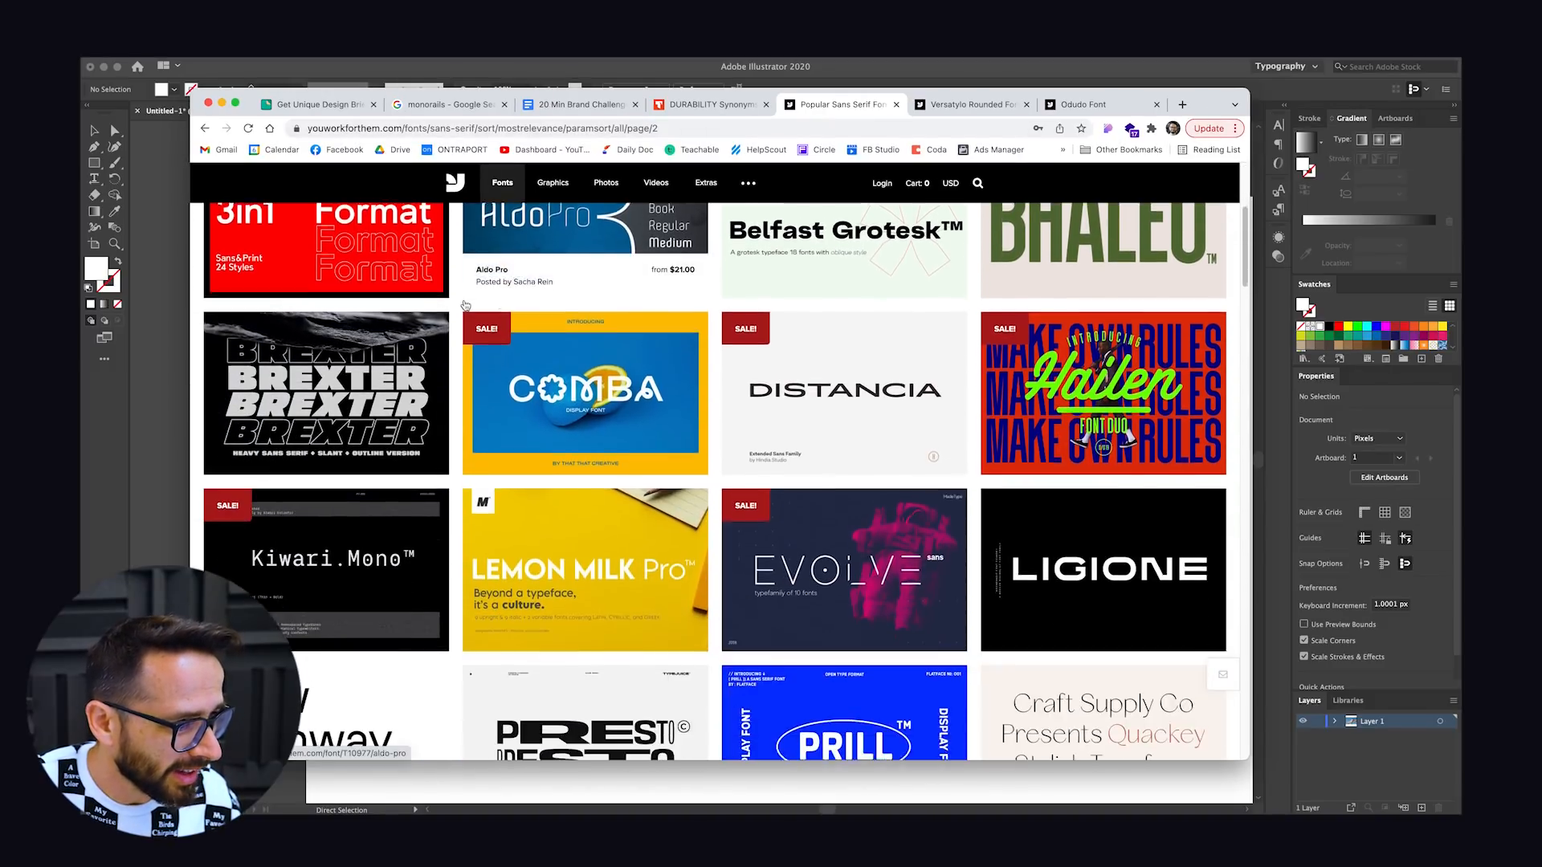
scroll(481, 337, down, 2)
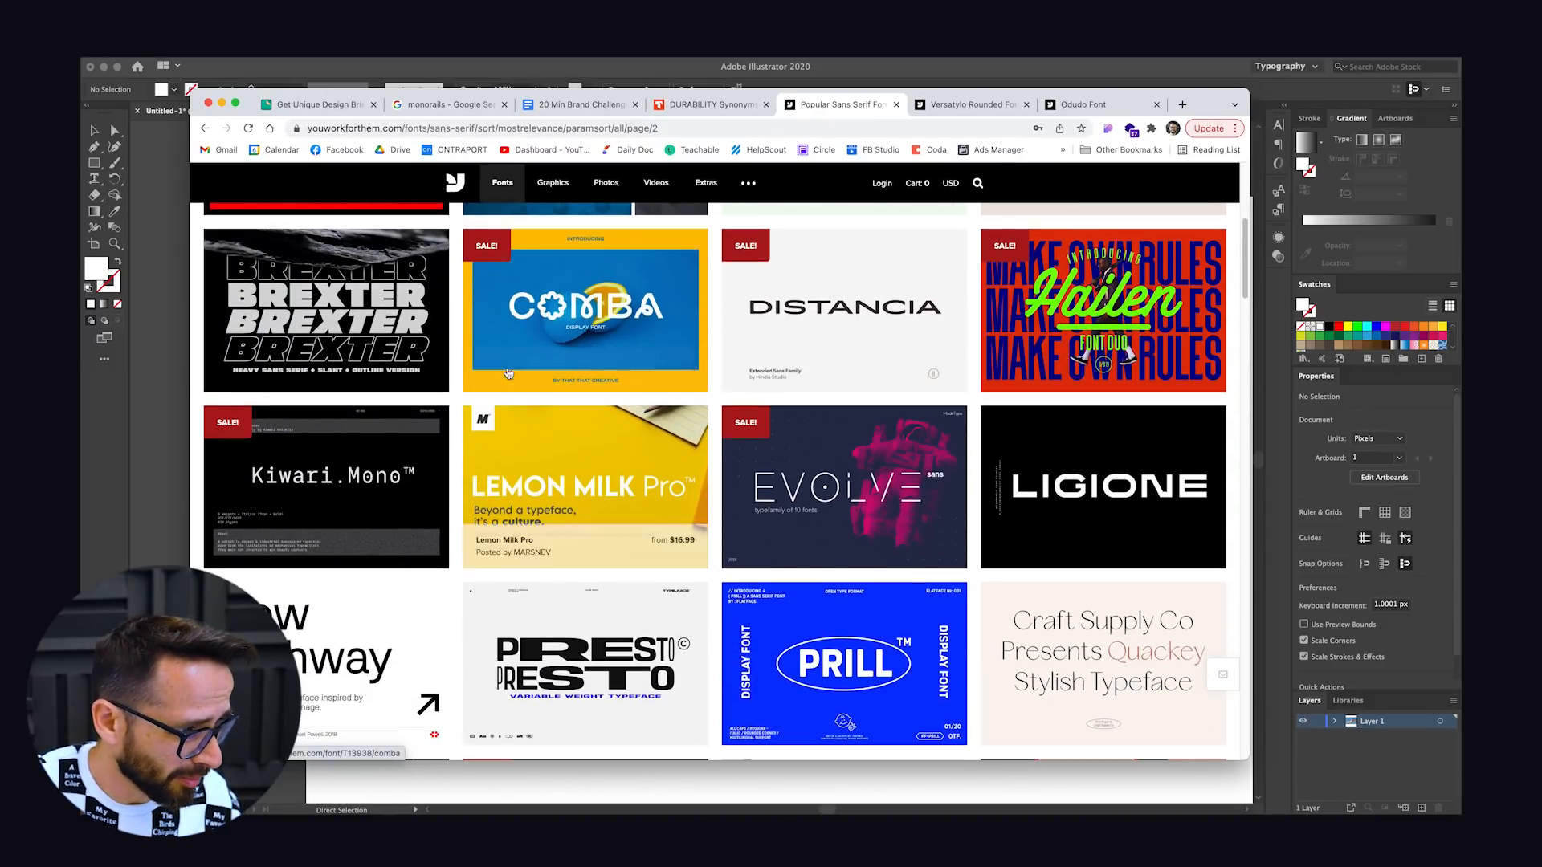
scroll(508, 374, down, 3)
Step: Preview the word "mona" in the type tester on the Versatylo Rounded font page
key(ctrl+Tab)
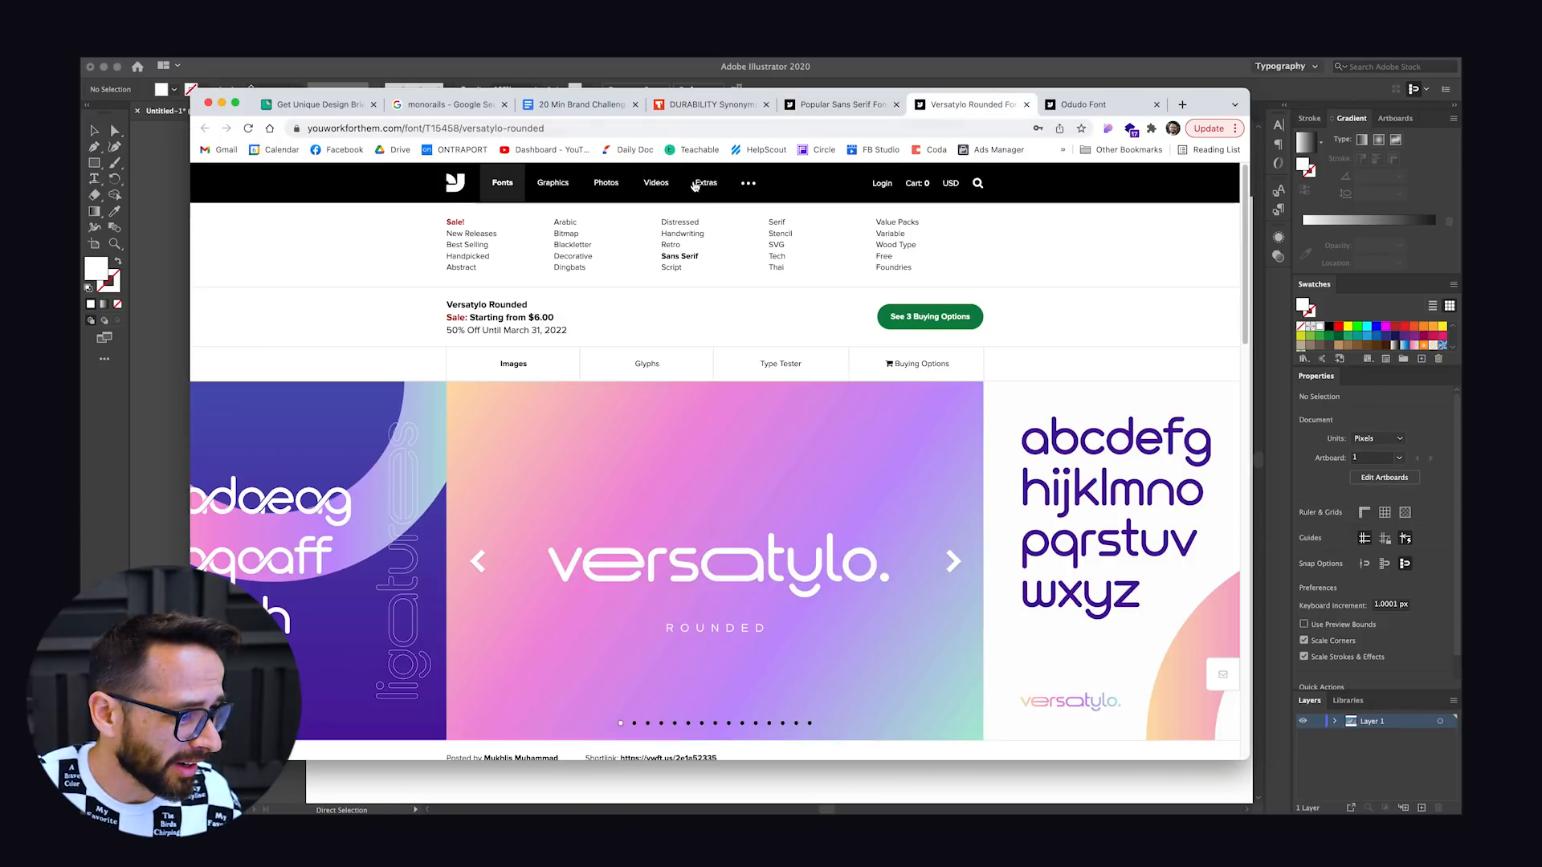
click(727, 365)
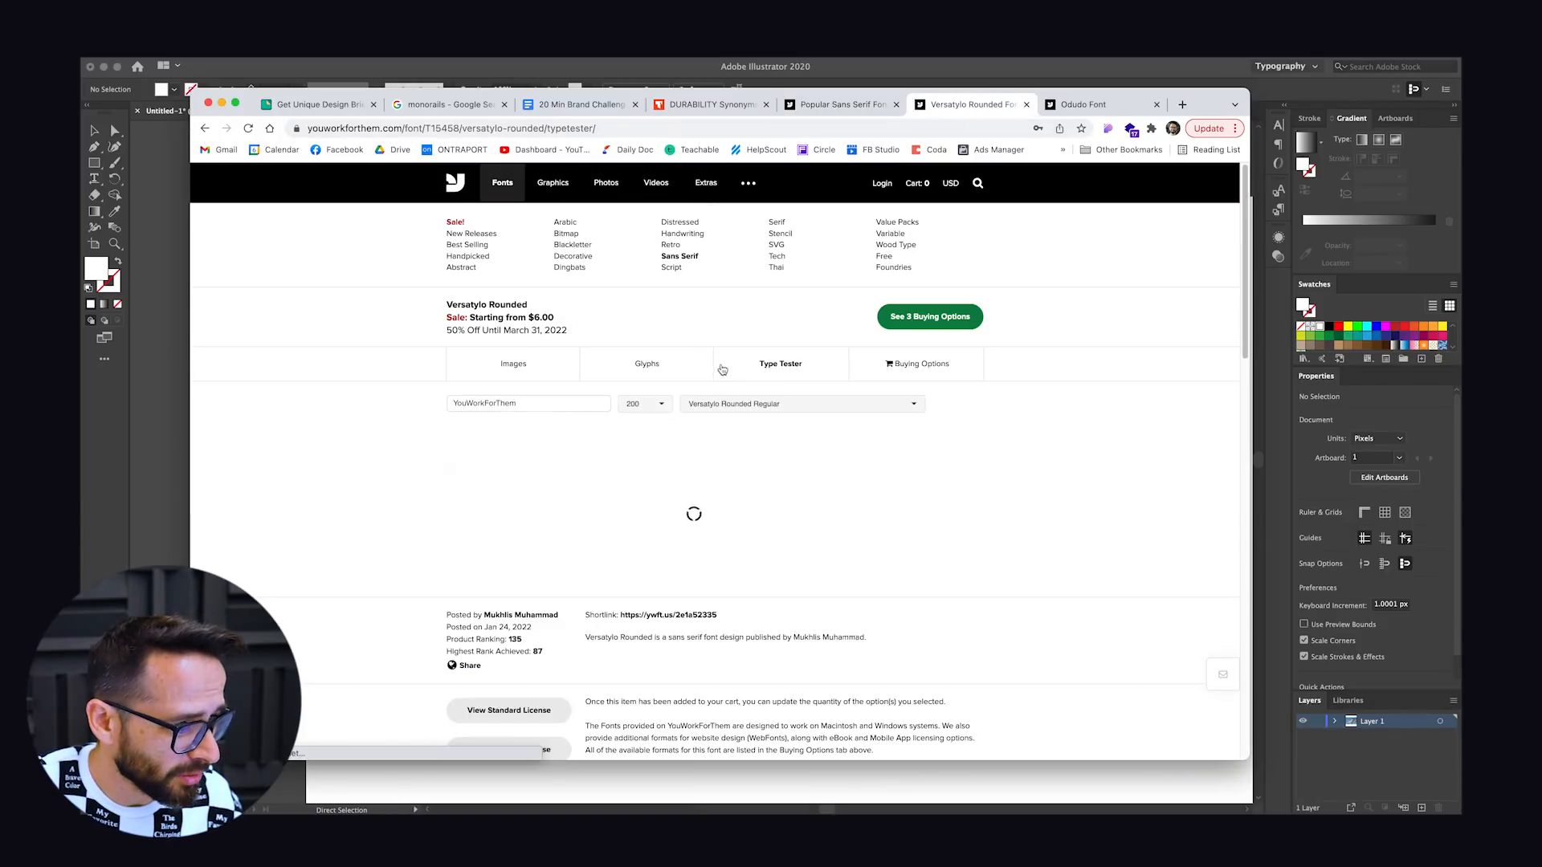
click(547, 402)
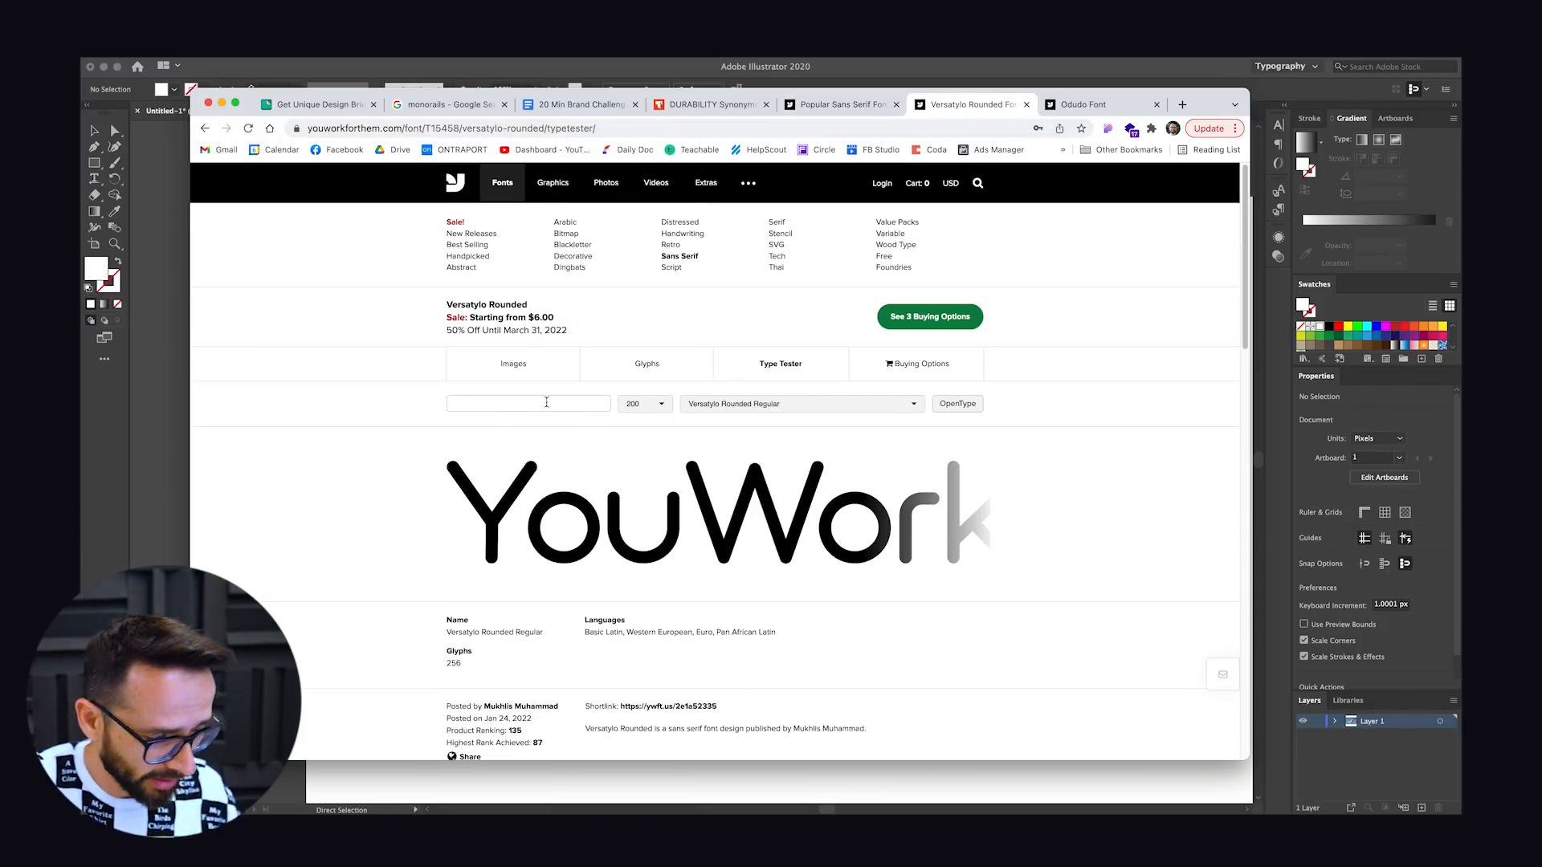
text(mona)
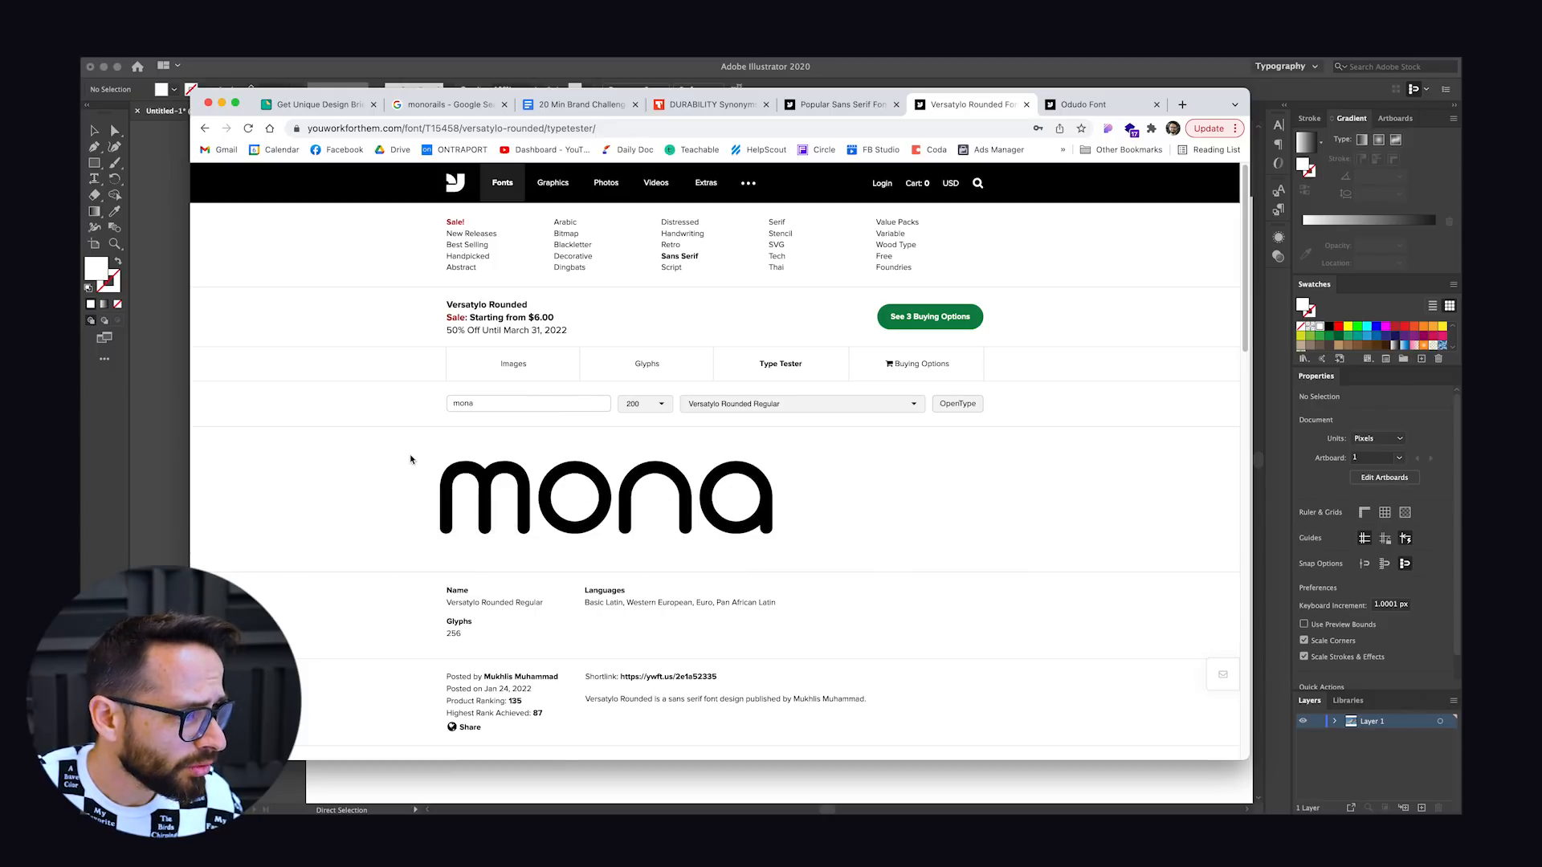
Step: Capture a screenshot of the Versatylo Rounded "mona" preview, place it in the Illustrator document and switch to Illustrator
click(371, 72)
key(v)
key(super+Tab)
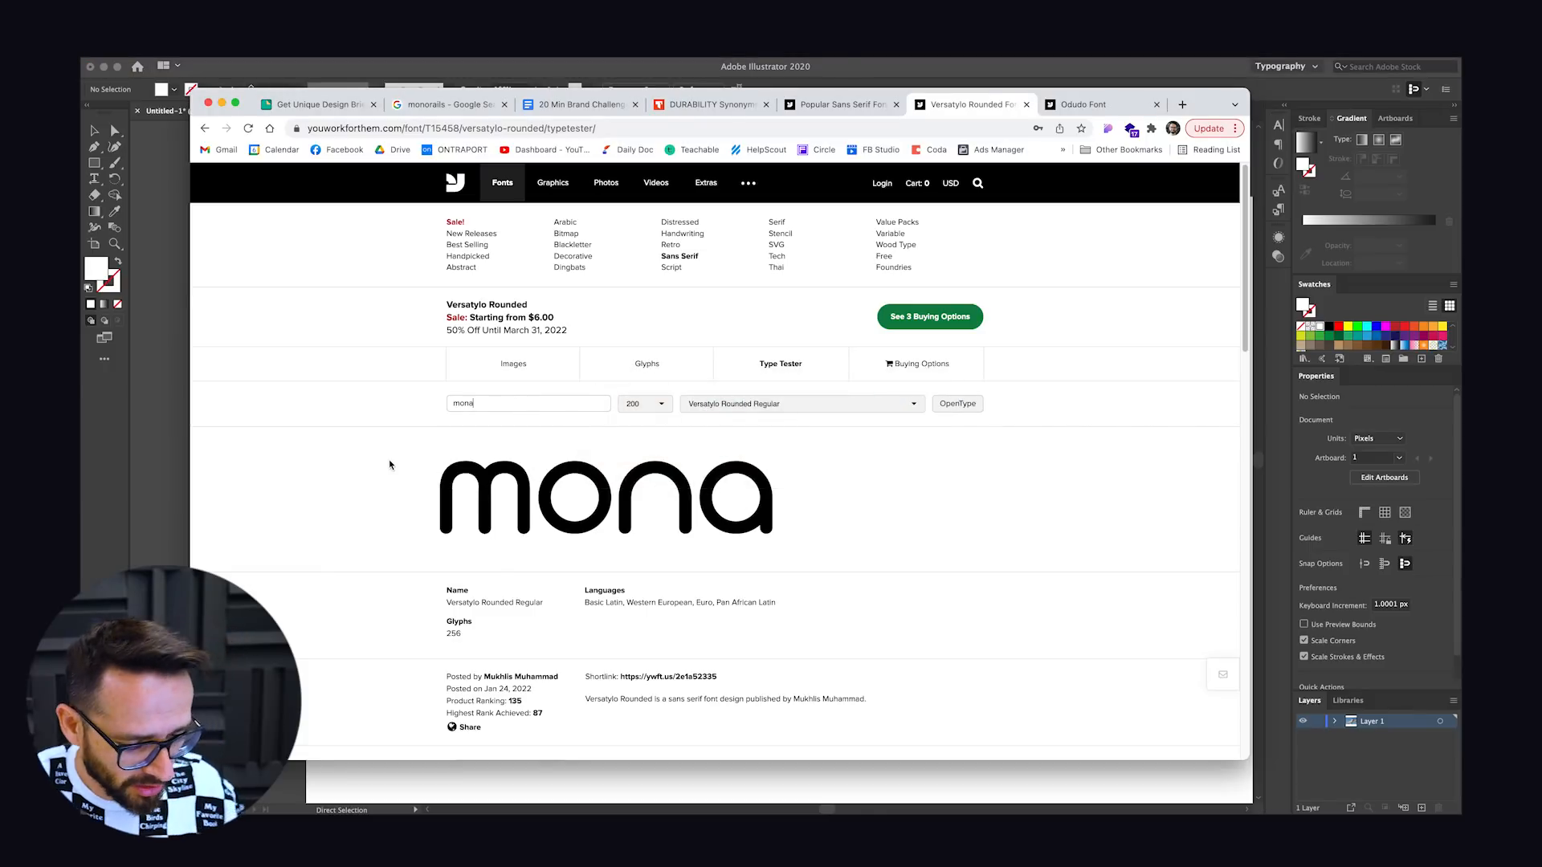
key(super+shift+4)
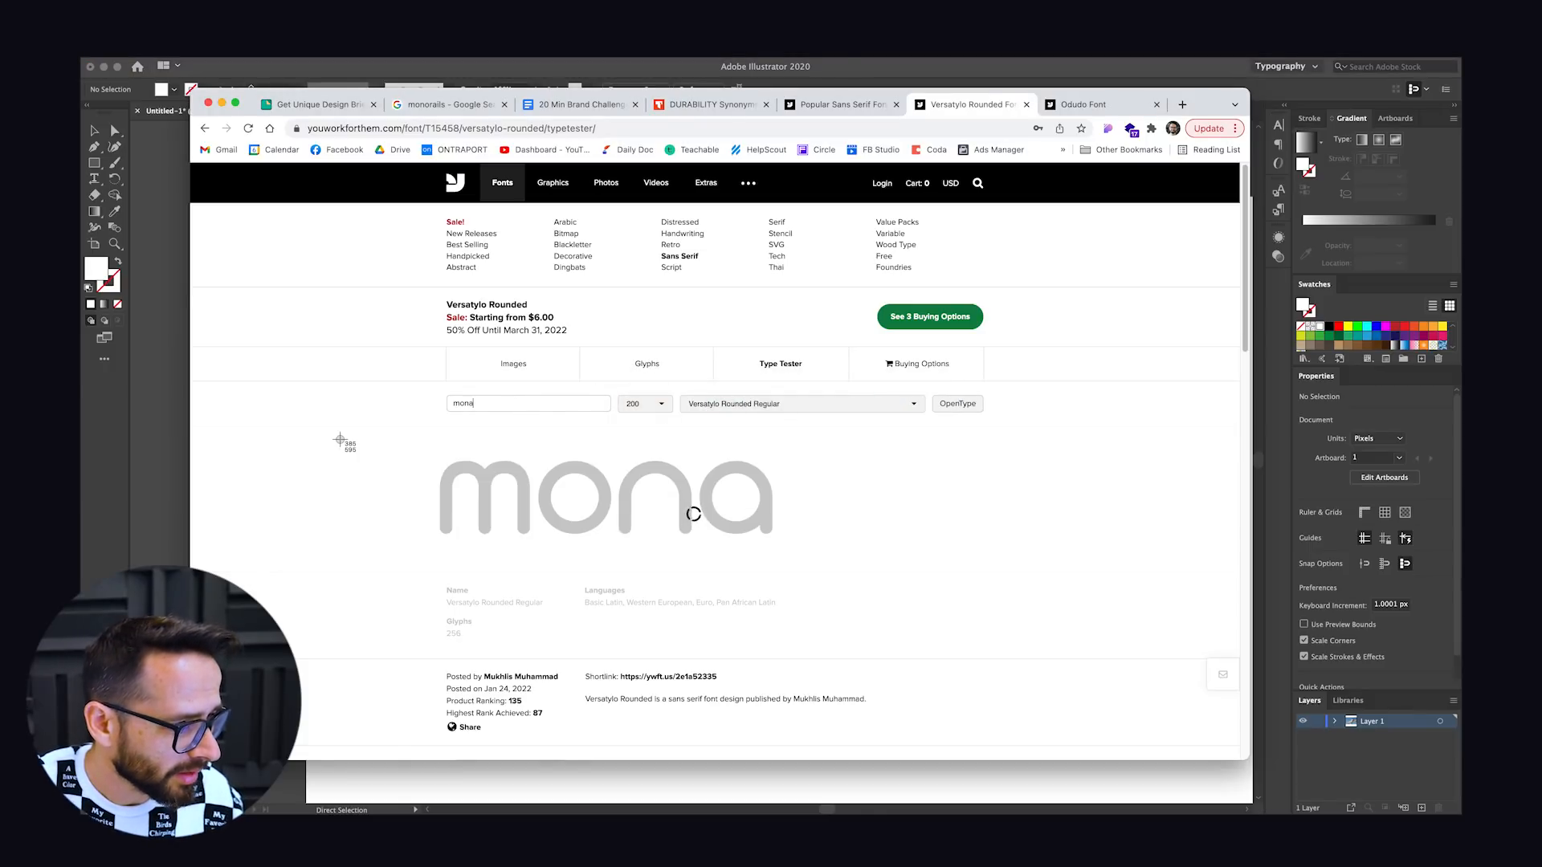
drag(399, 438, 803, 560)
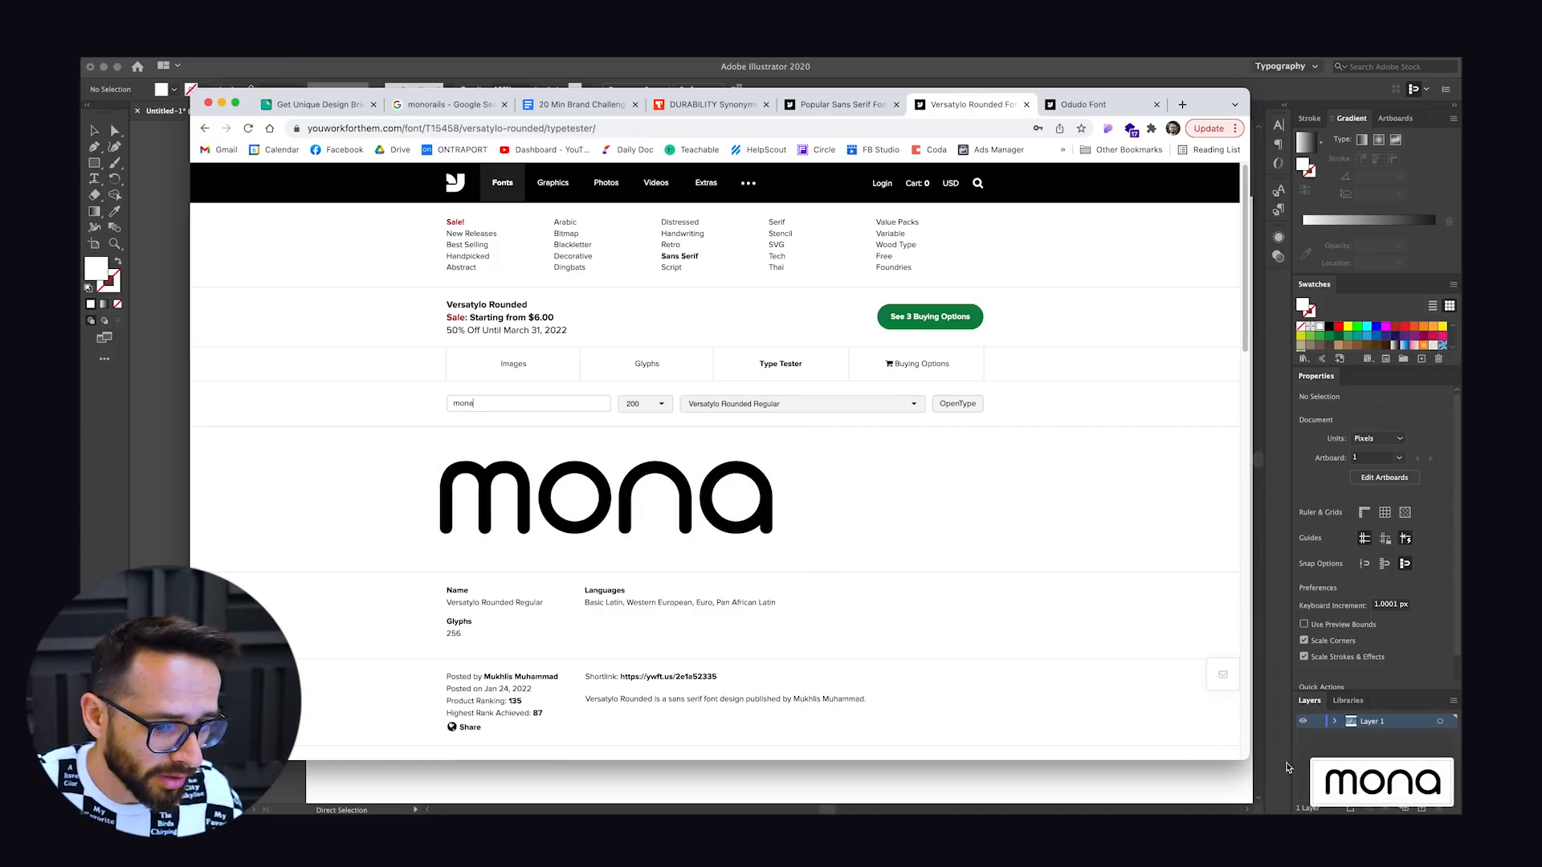
drag(1381, 791, 532, 529)
key(super+Tab)
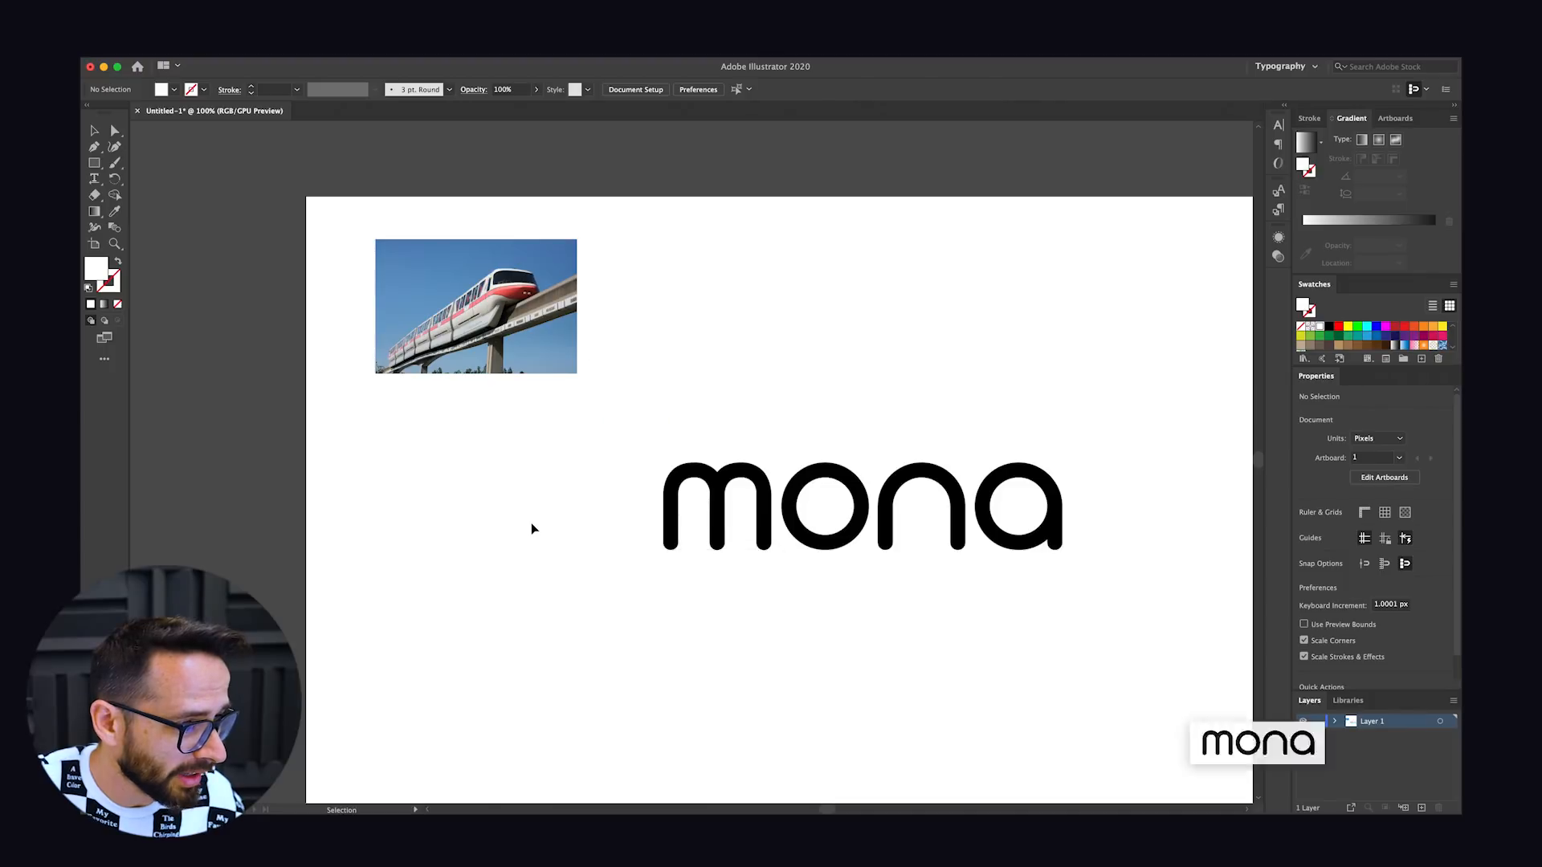
Step: Scale the "mona" sample down to about 368 × 116 px, place it below the monorail photo and deselect it
drag(965, 549, 690, 556)
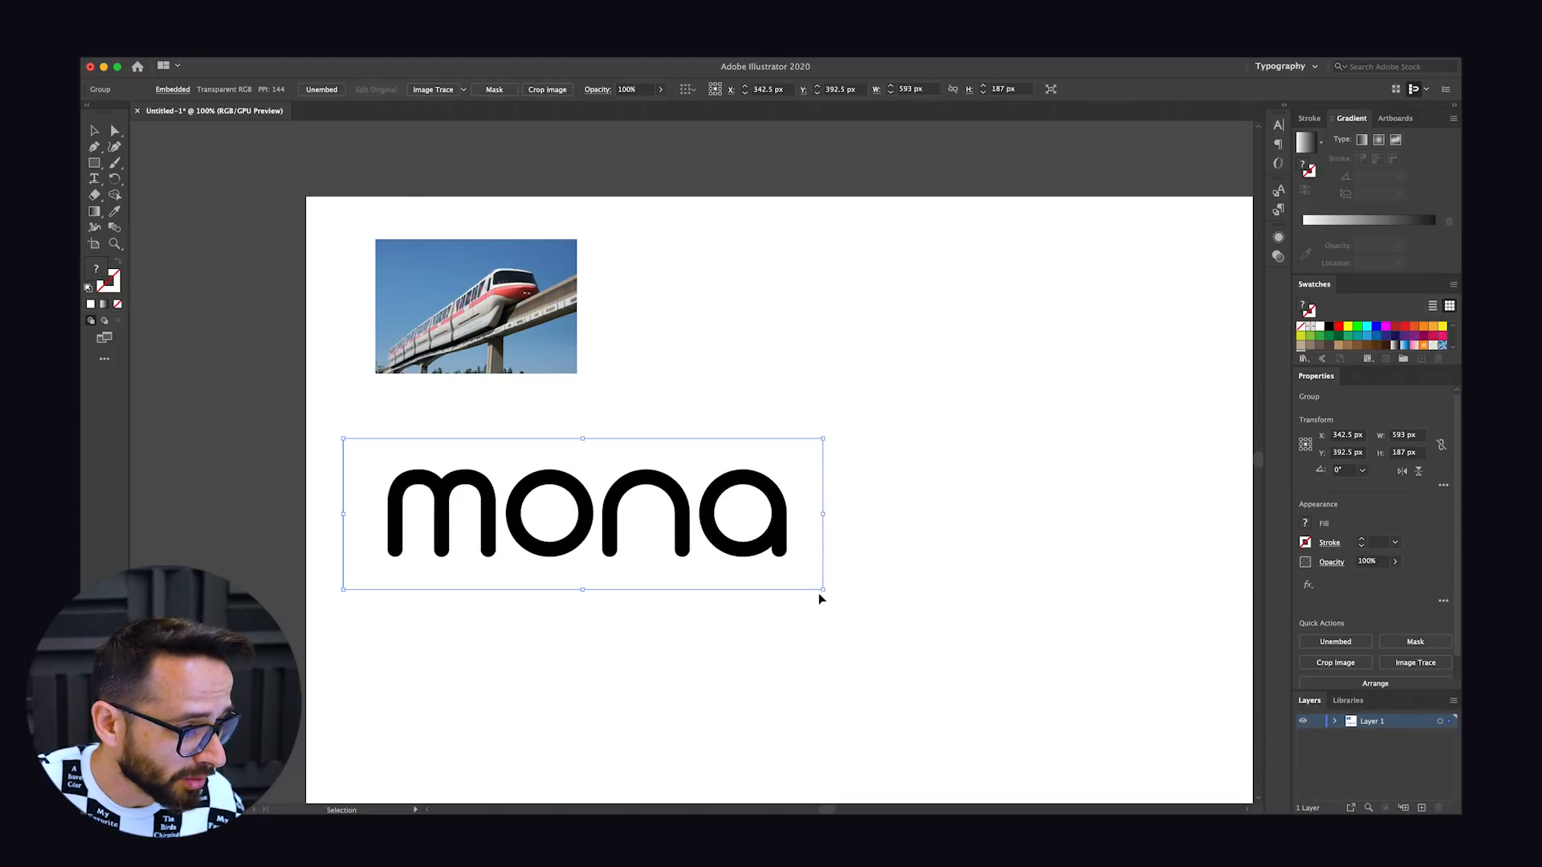
drag(824, 590, 671, 533)
drag(480, 473, 508, 448)
click(527, 531)
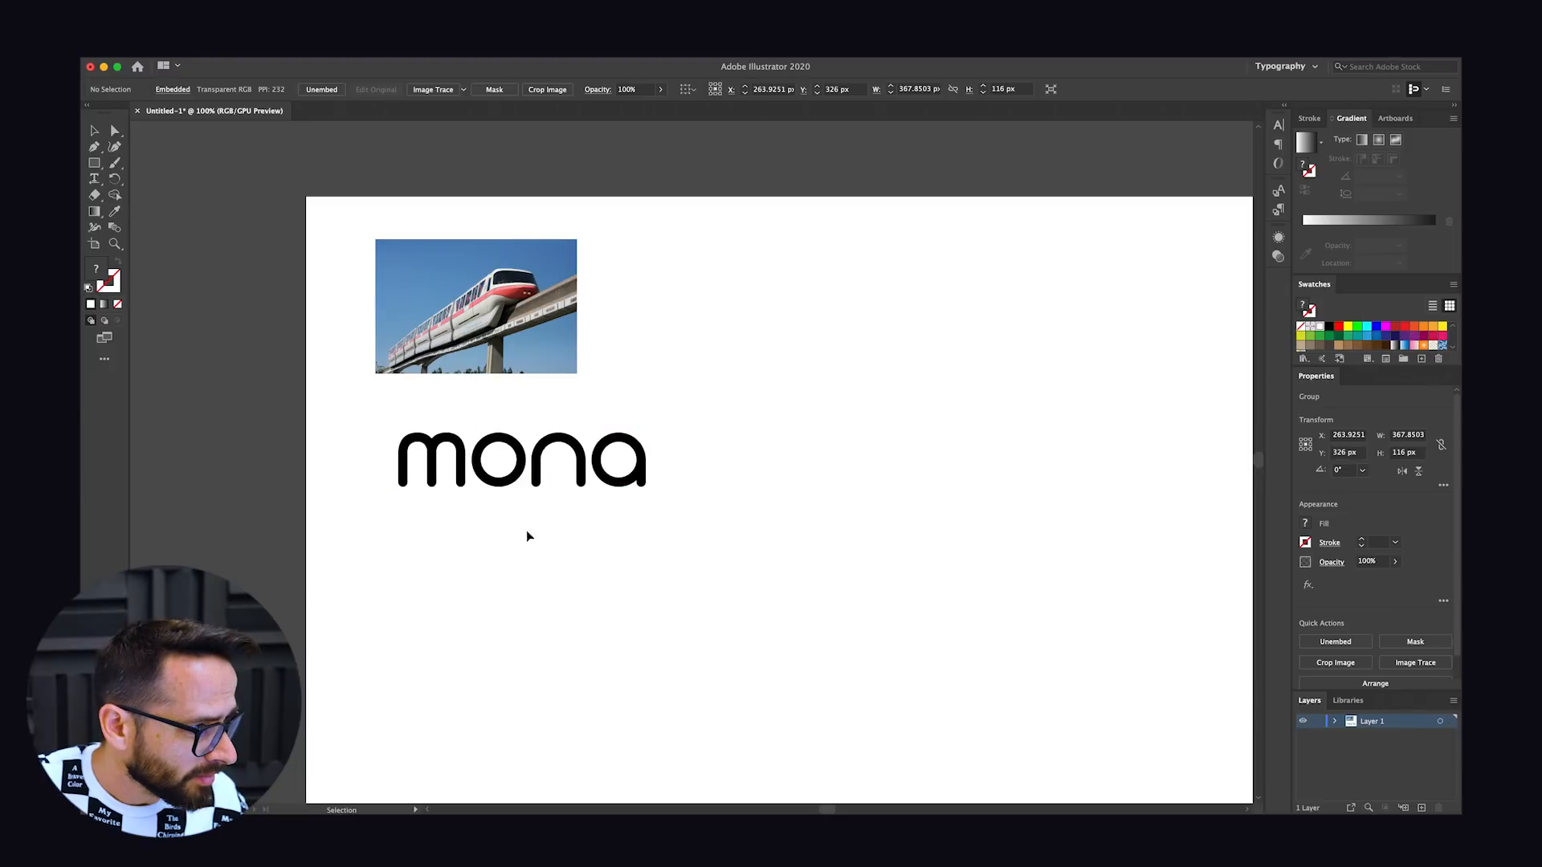
Step: Capture the Versatylo Rounded Regular style label from Chrome and add the screenshot to the Illustrator document
key(super+Tab)
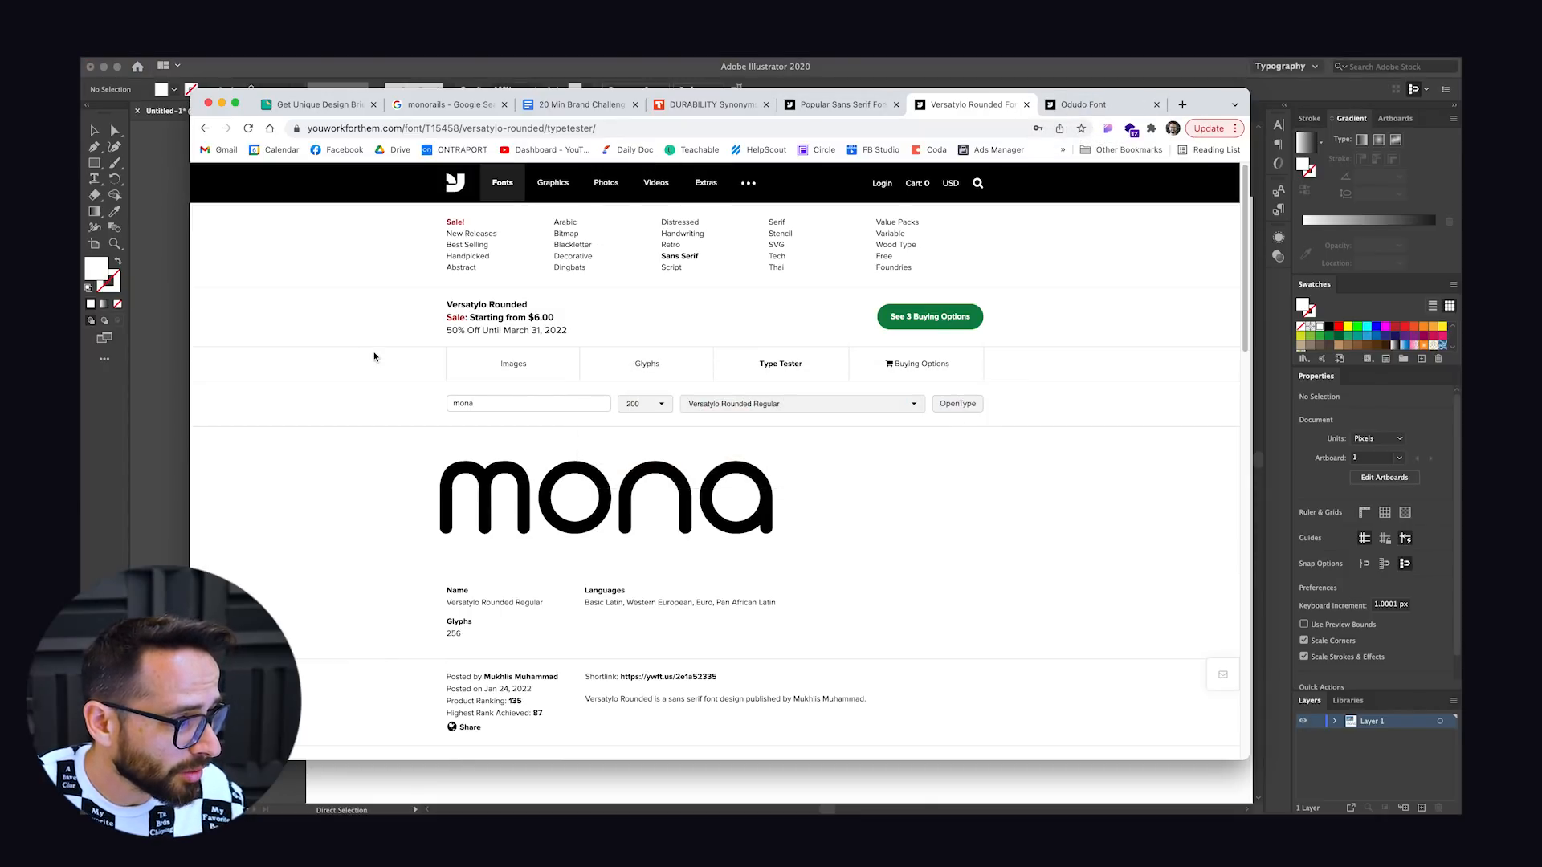
drag(657, 379, 1050, 455)
drag(1365, 786, 516, 404)
key(super+Tab)
Step: Shrink the font label screenshot and position it directly beneath the "mona" sample as its caption
drag(755, 485, 576, 552)
drag(908, 616, 750, 568)
drag(533, 540, 441, 516)
click(643, 488)
Step: Switch to Chrome and preview the word "mona" in the type tester on the Odudo font page
key(super+Tab)
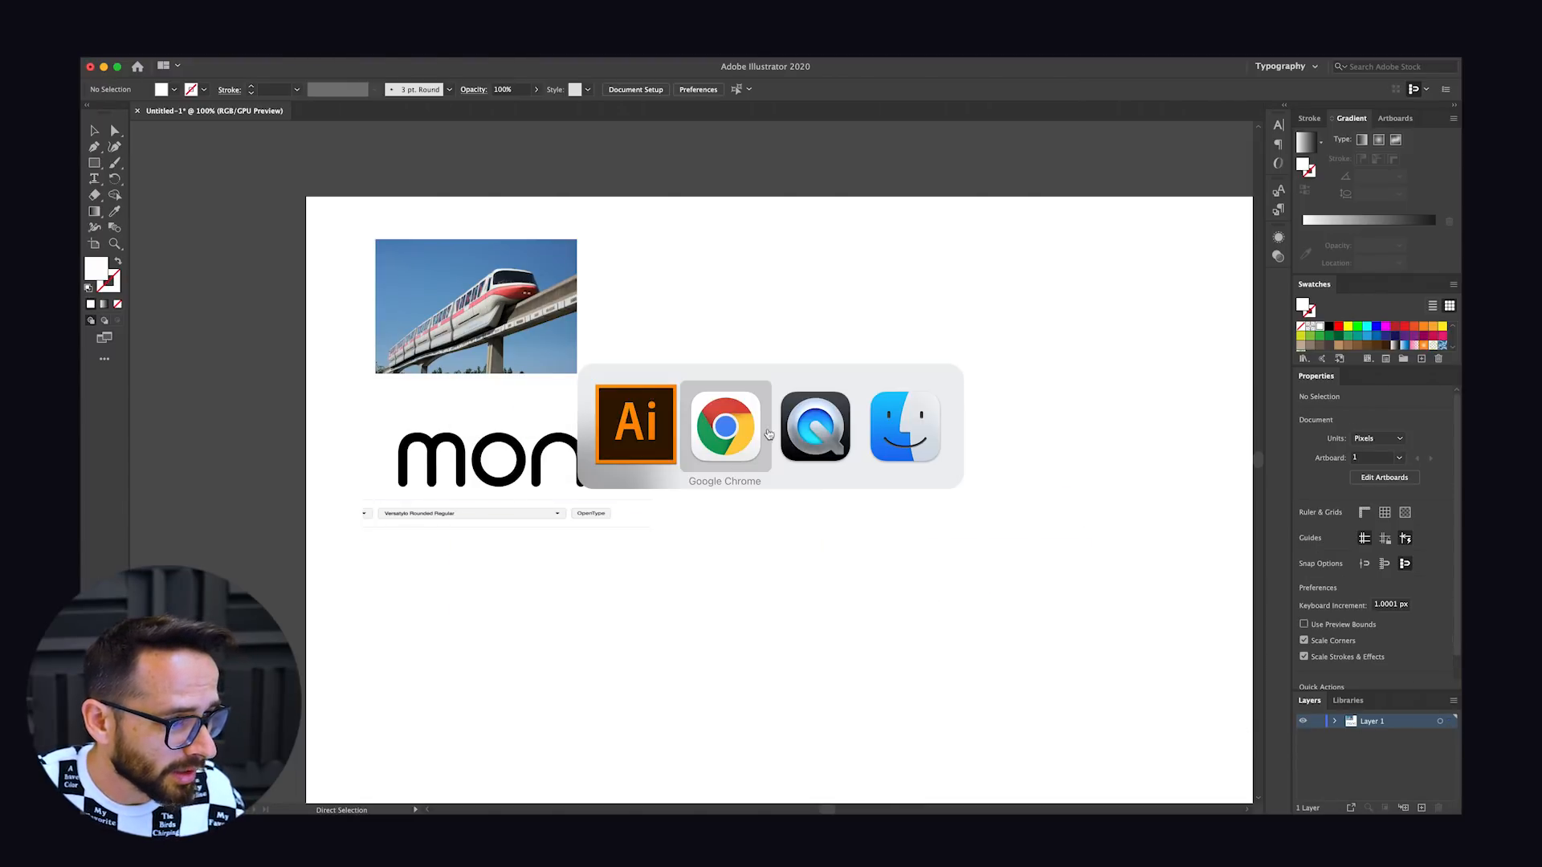
click(1064, 105)
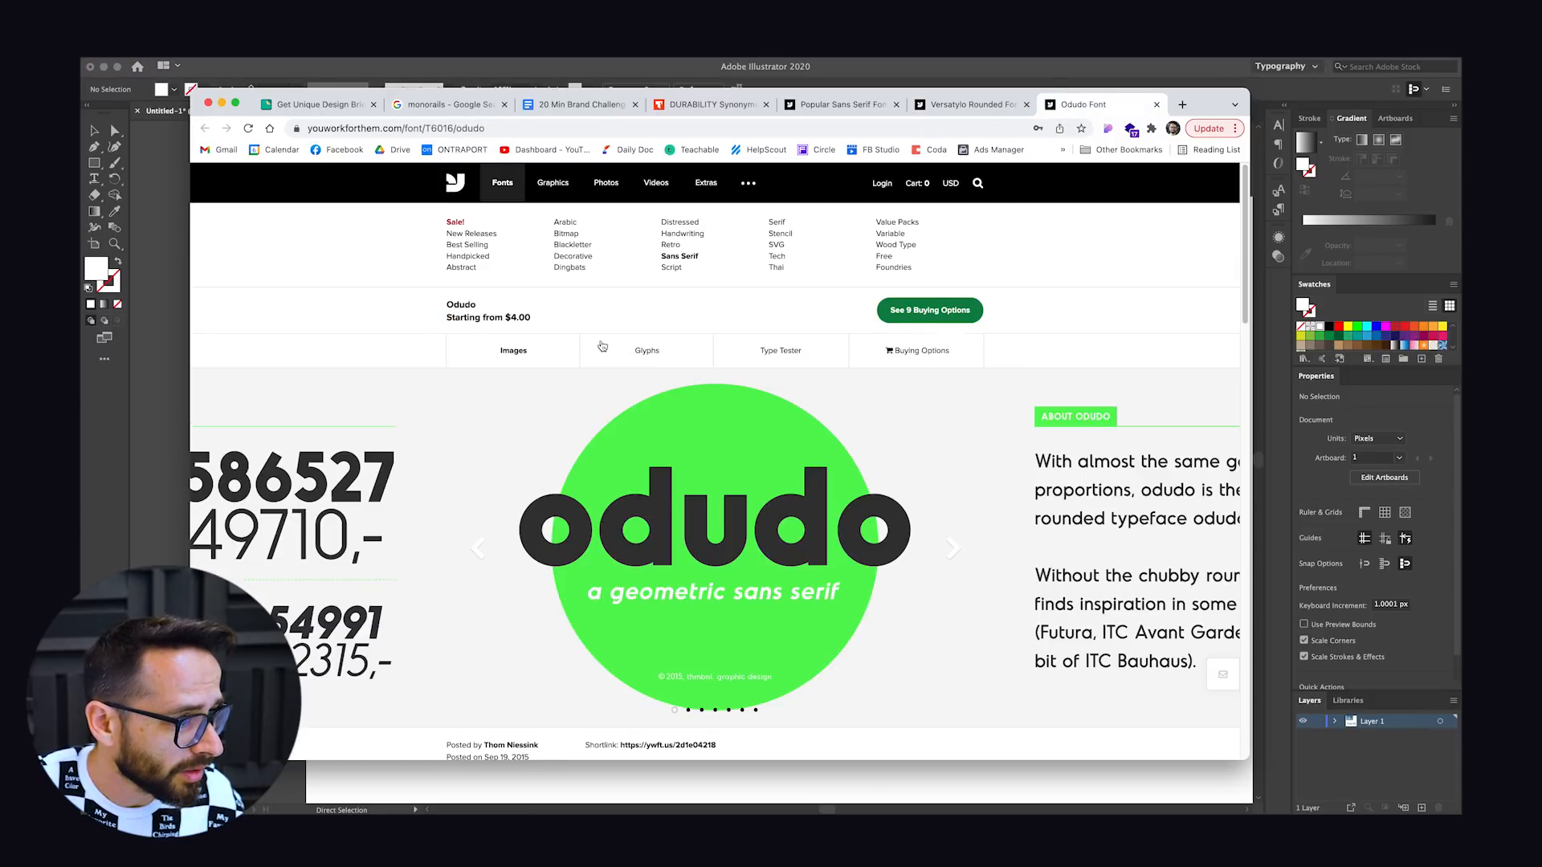
click(778, 350)
text(mona)
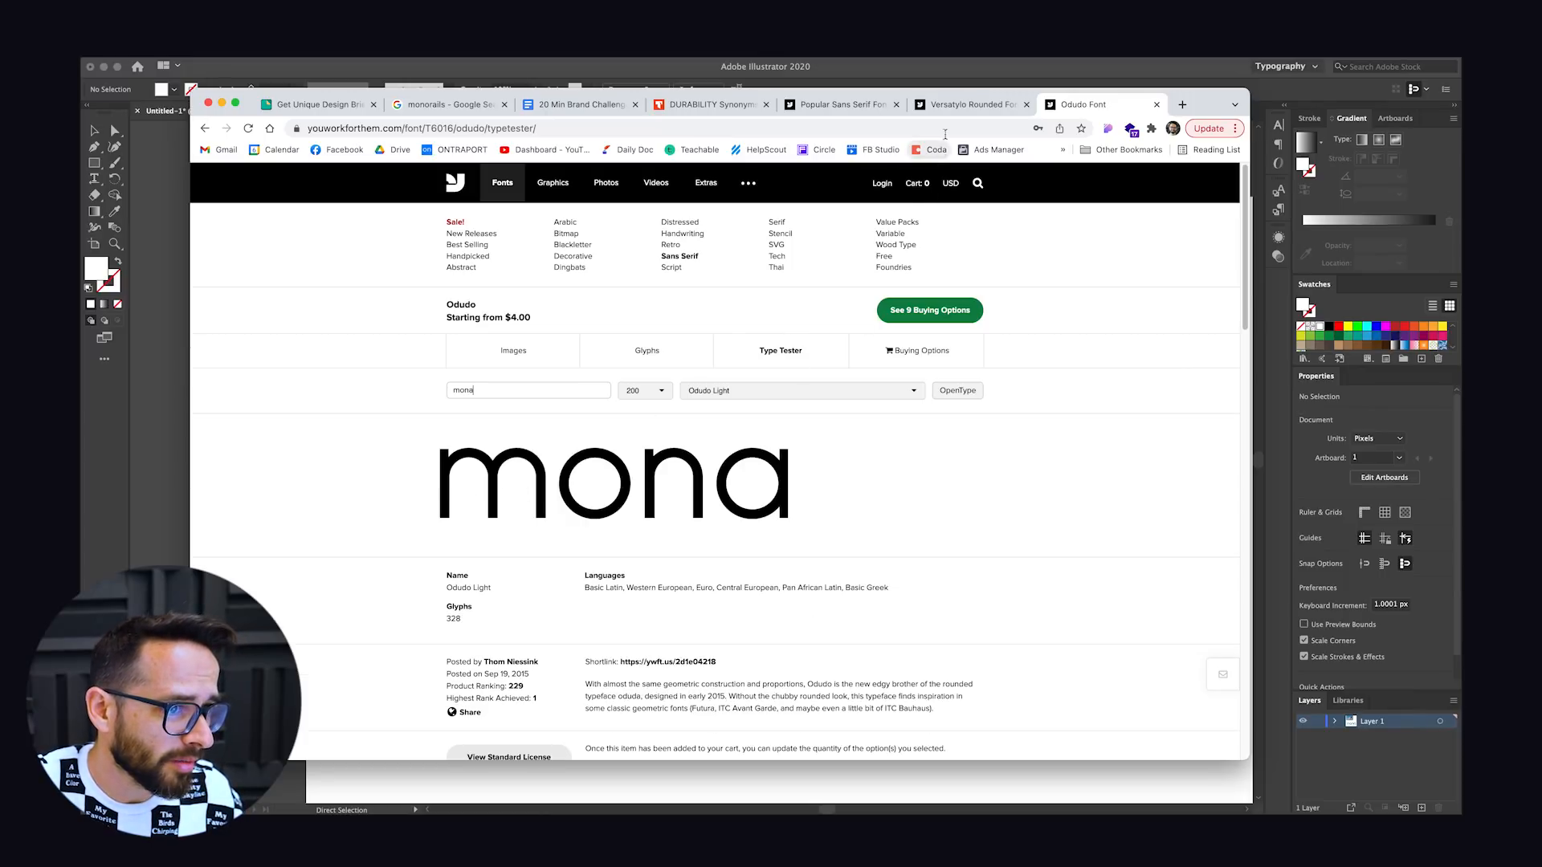
Step: Try the Versatylo Rounded Outline style on the "mona" preview and return it to Versatylo Rounded Regular
click(968, 105)
click(732, 404)
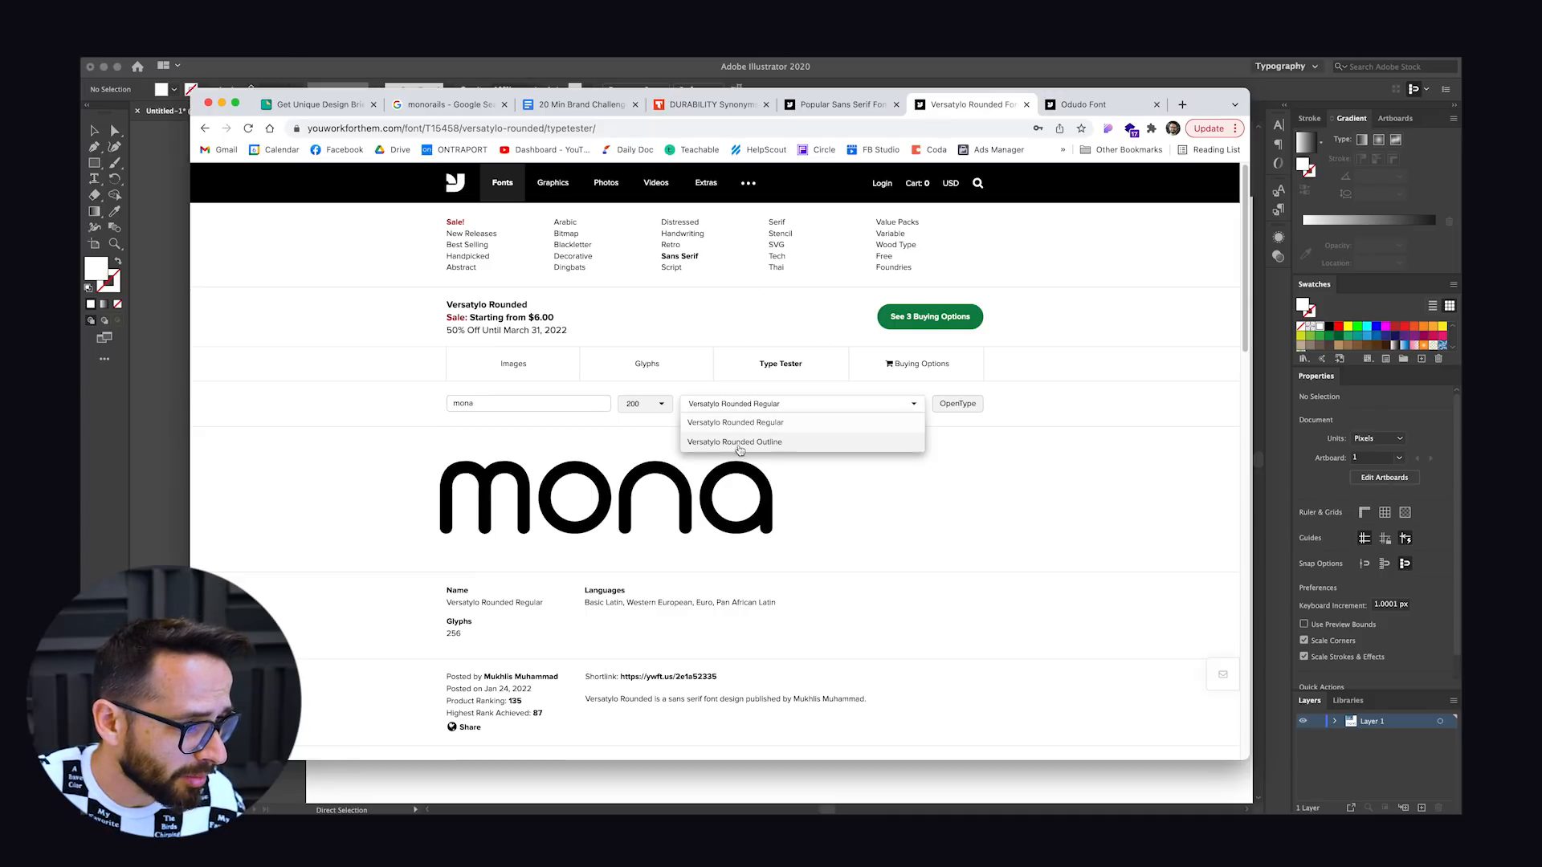
click(740, 442)
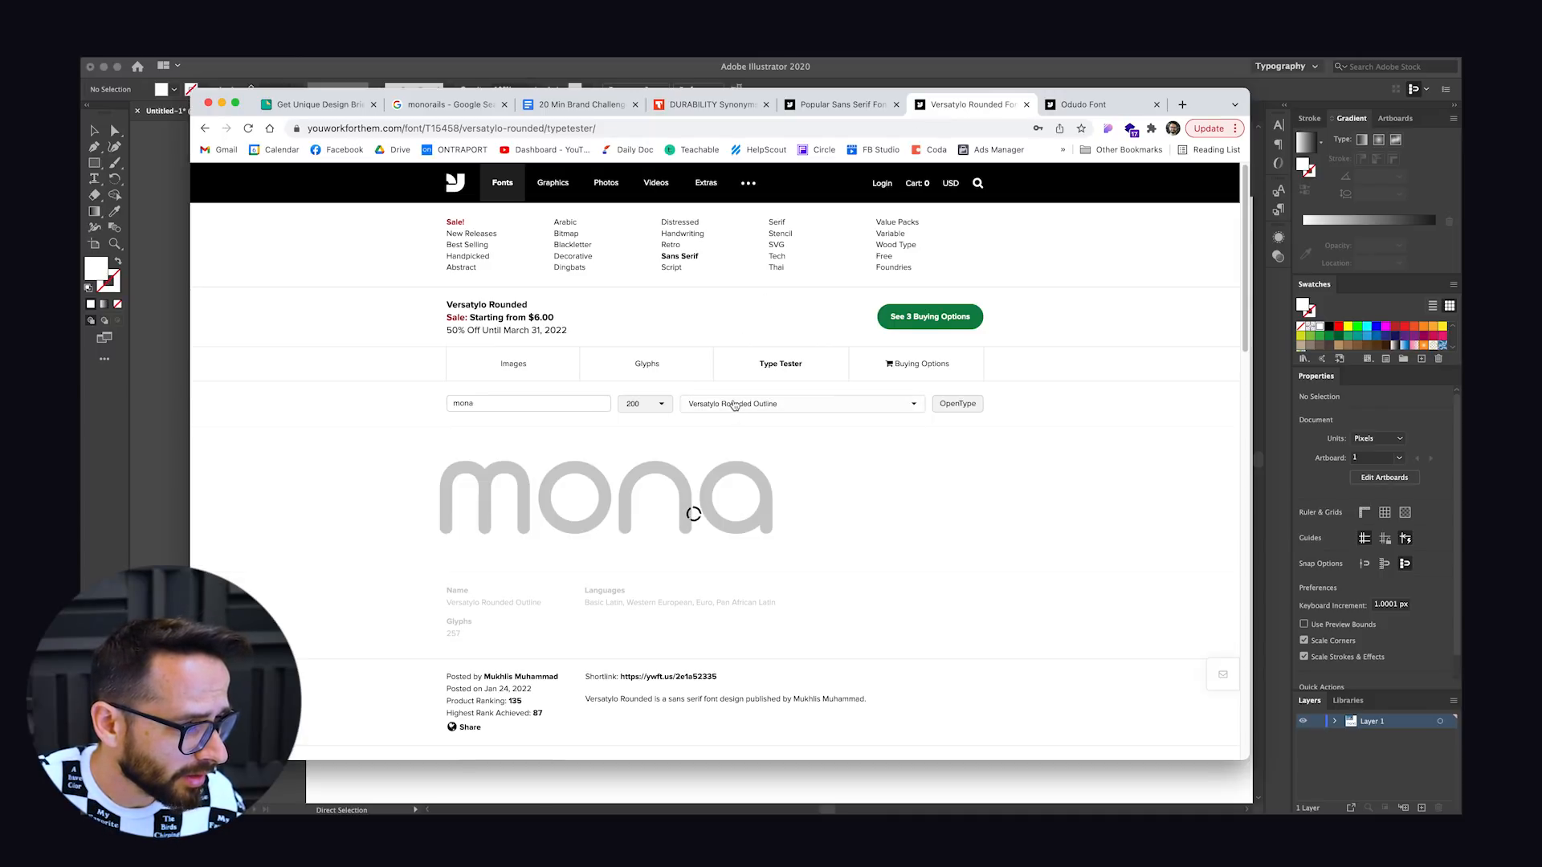
click(749, 405)
click(732, 423)
Step: Set the Odudo type tester to the Odudo Semi Bold style for the "mona" preview
click(1084, 104)
click(720, 391)
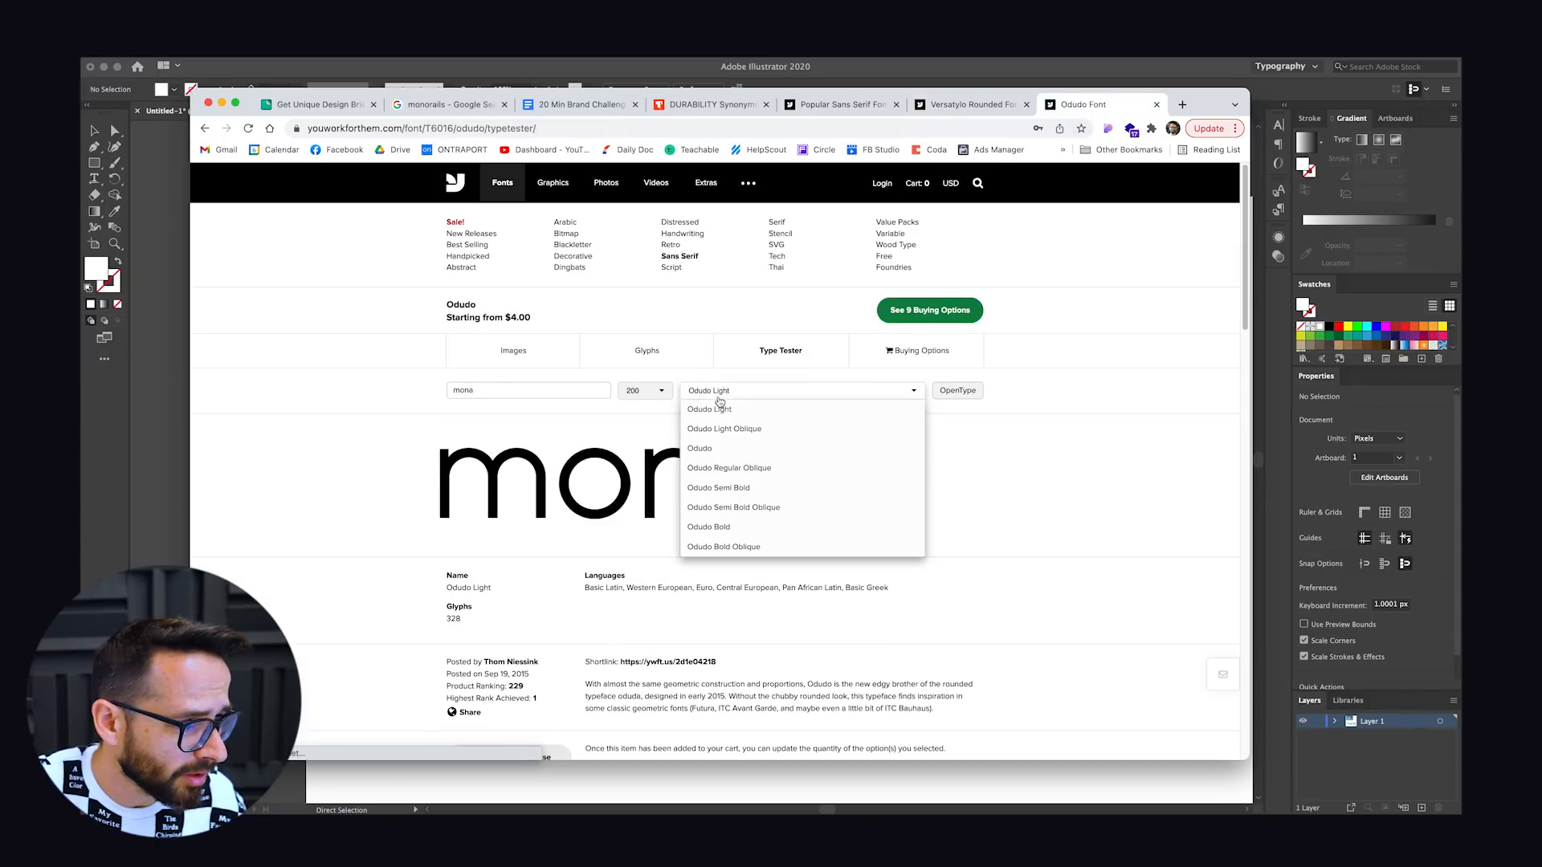
click(807, 487)
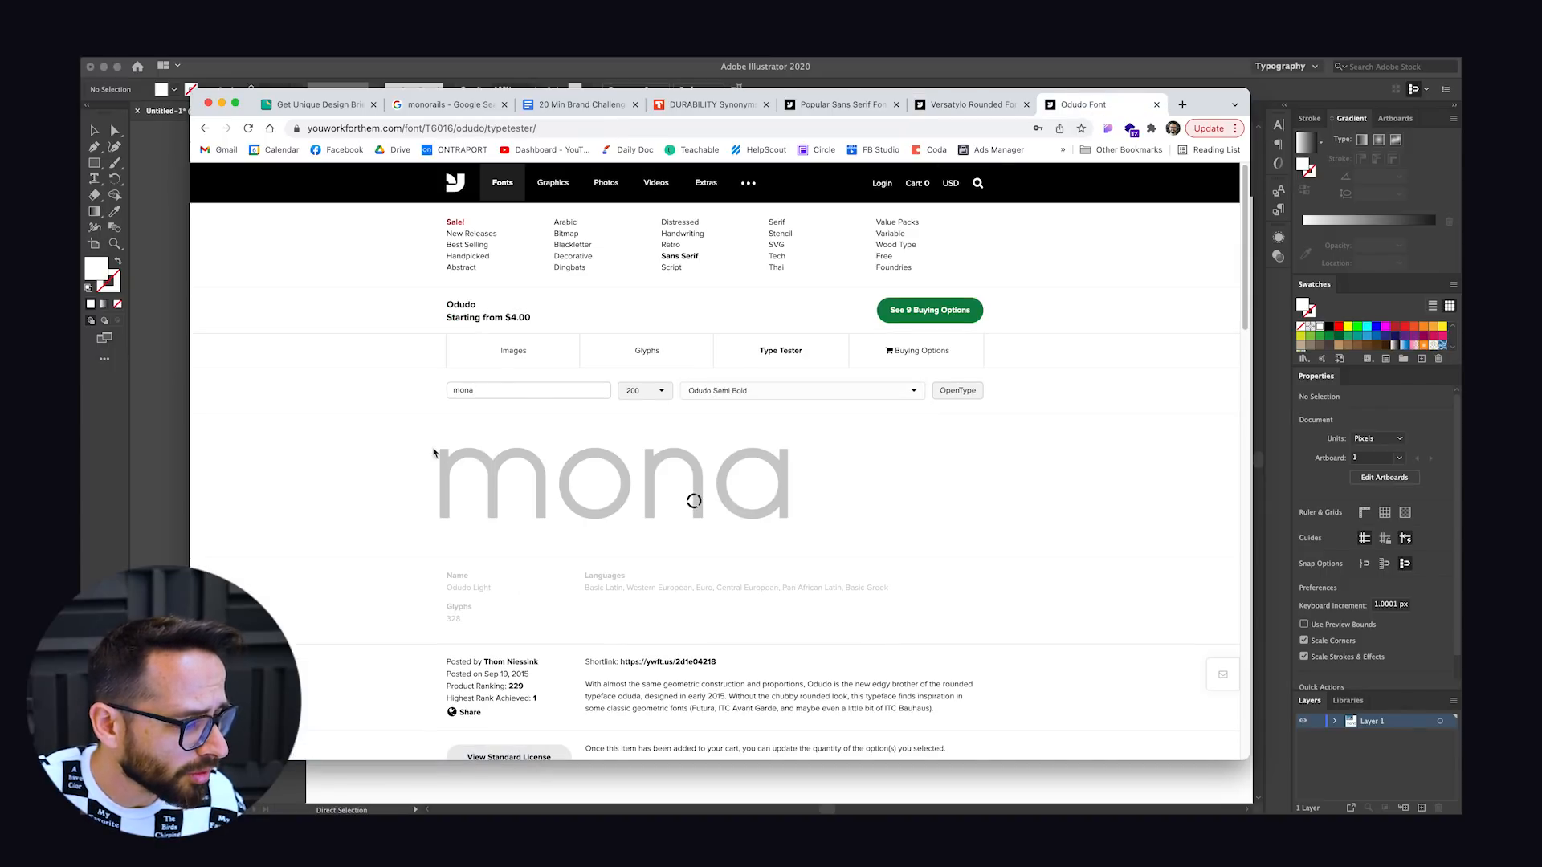
click(723, 402)
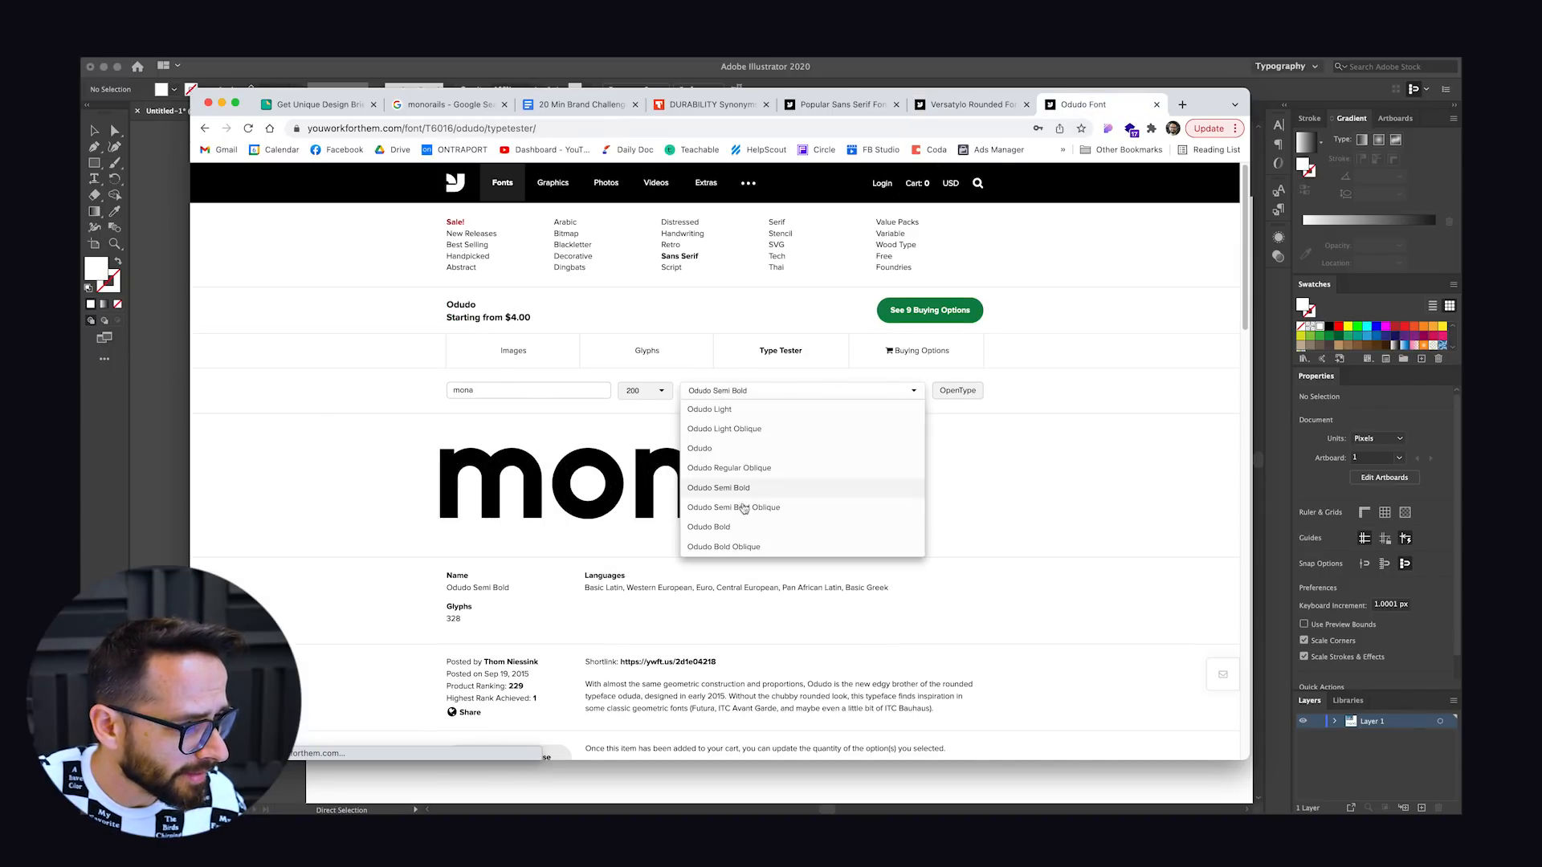
click(749, 532)
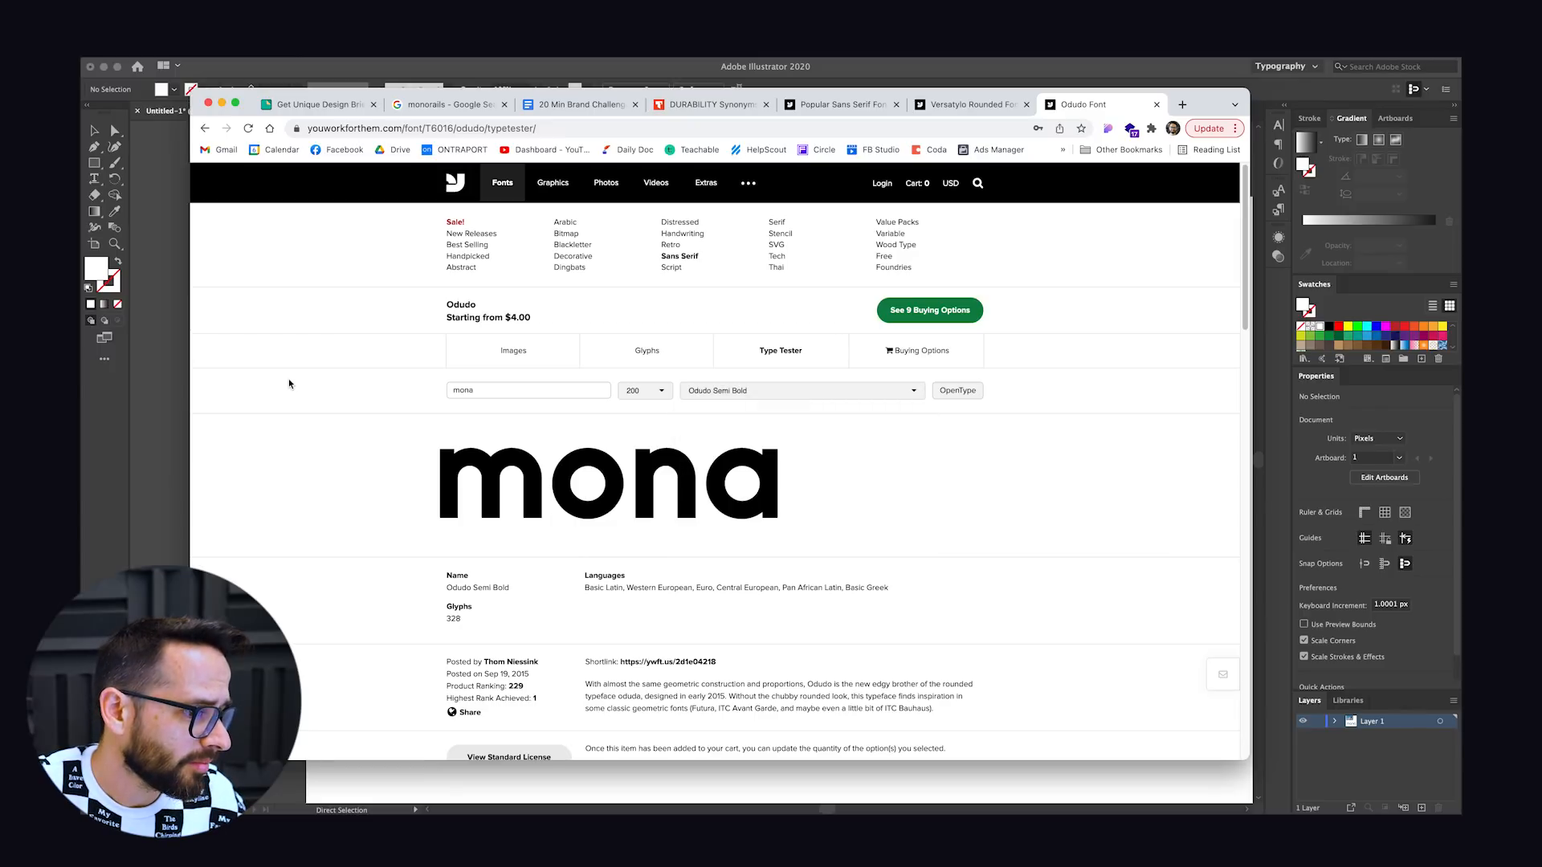
Step: Capture the Odudo Semi Bold "mona" preview with its style label and place it in Illustrator below the Versatylo sample
key(super+shift+4)
drag(405, 363, 1014, 546)
key(super+Tab)
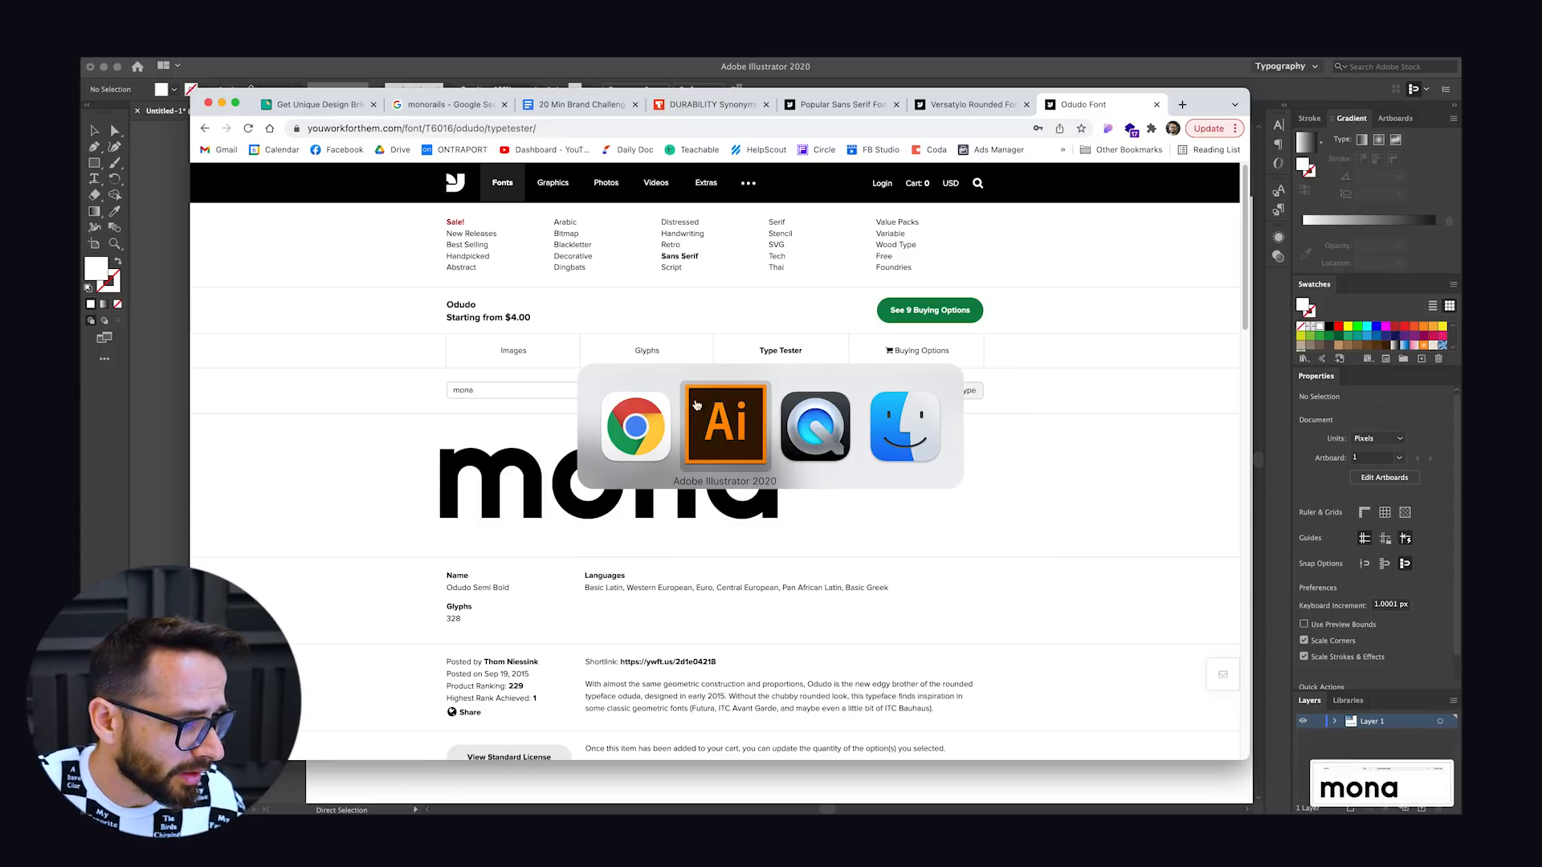
drag(1405, 779, 678, 613)
drag(1099, 474, 710, 595)
click(882, 444)
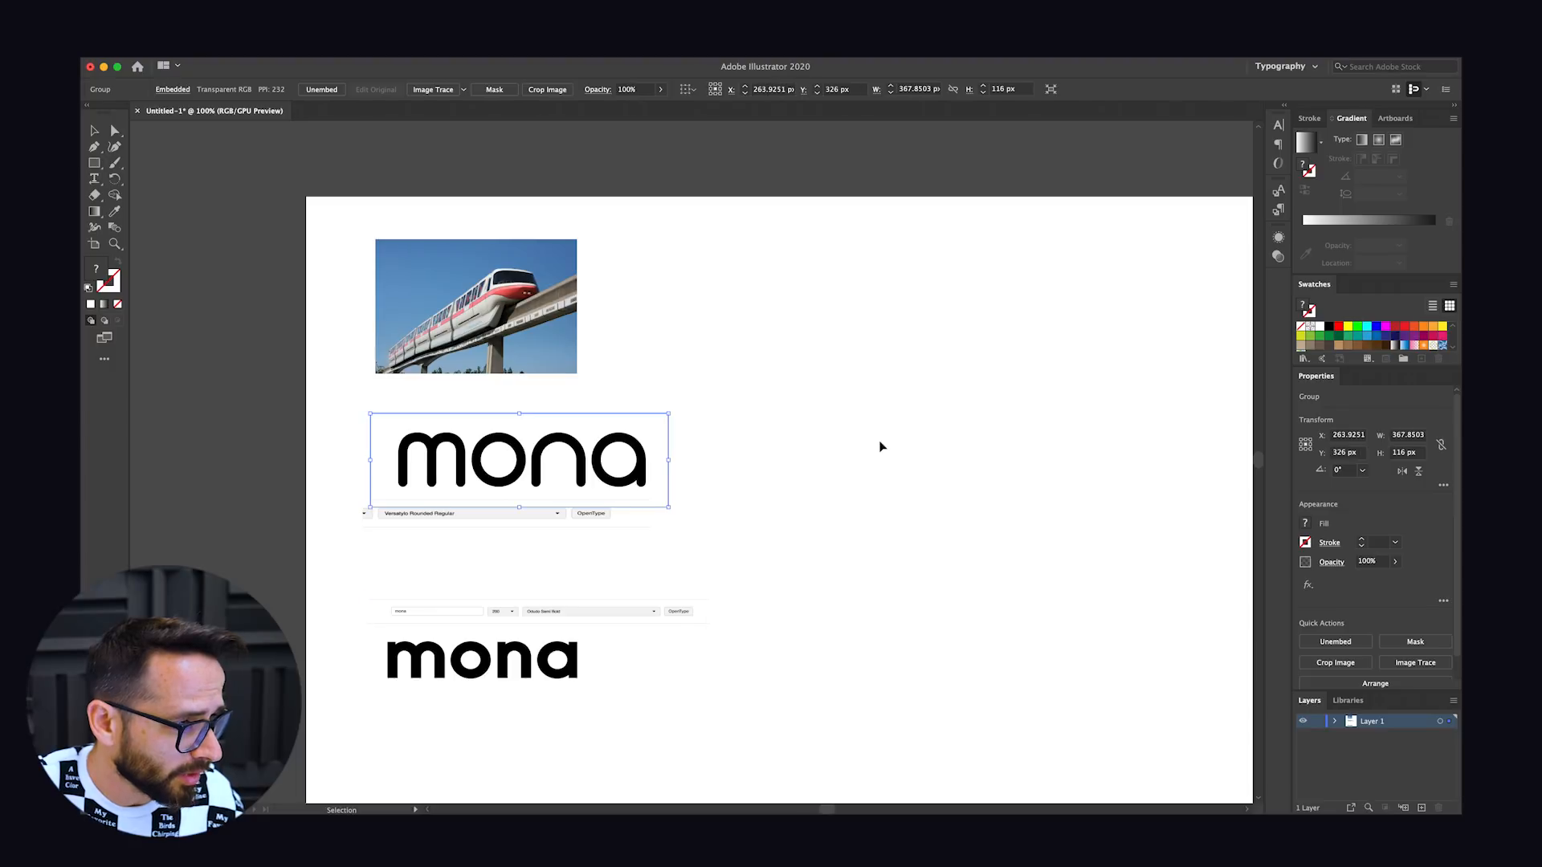
Step: Draw a circle about 29 × 29 px in the empty area beside the font samples and fill it with black
key(super+equal)
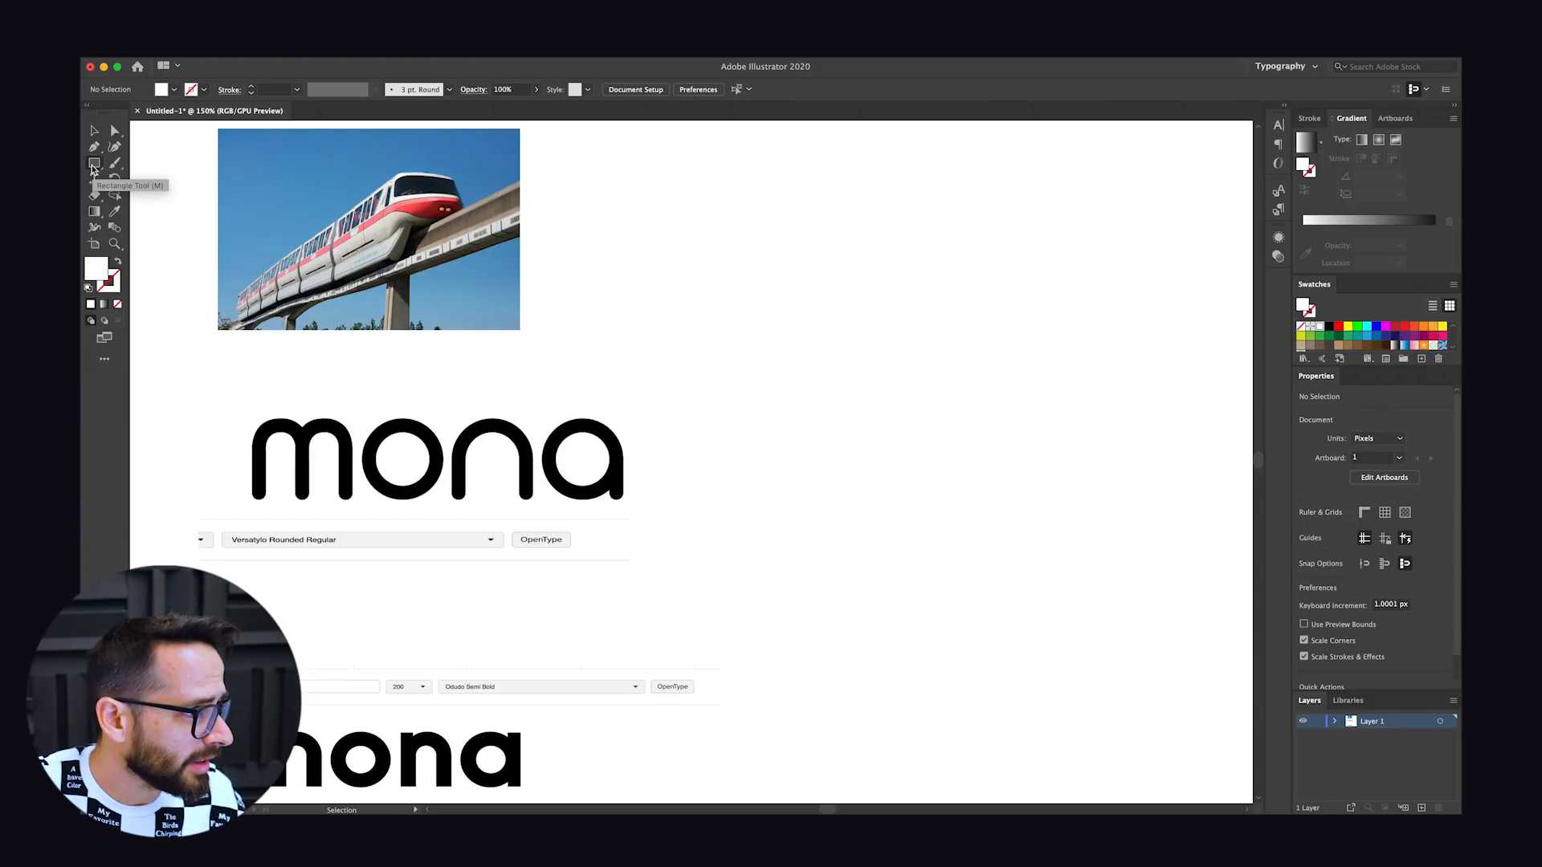
drag(94, 170, 147, 181)
drag(922, 351, 961, 385)
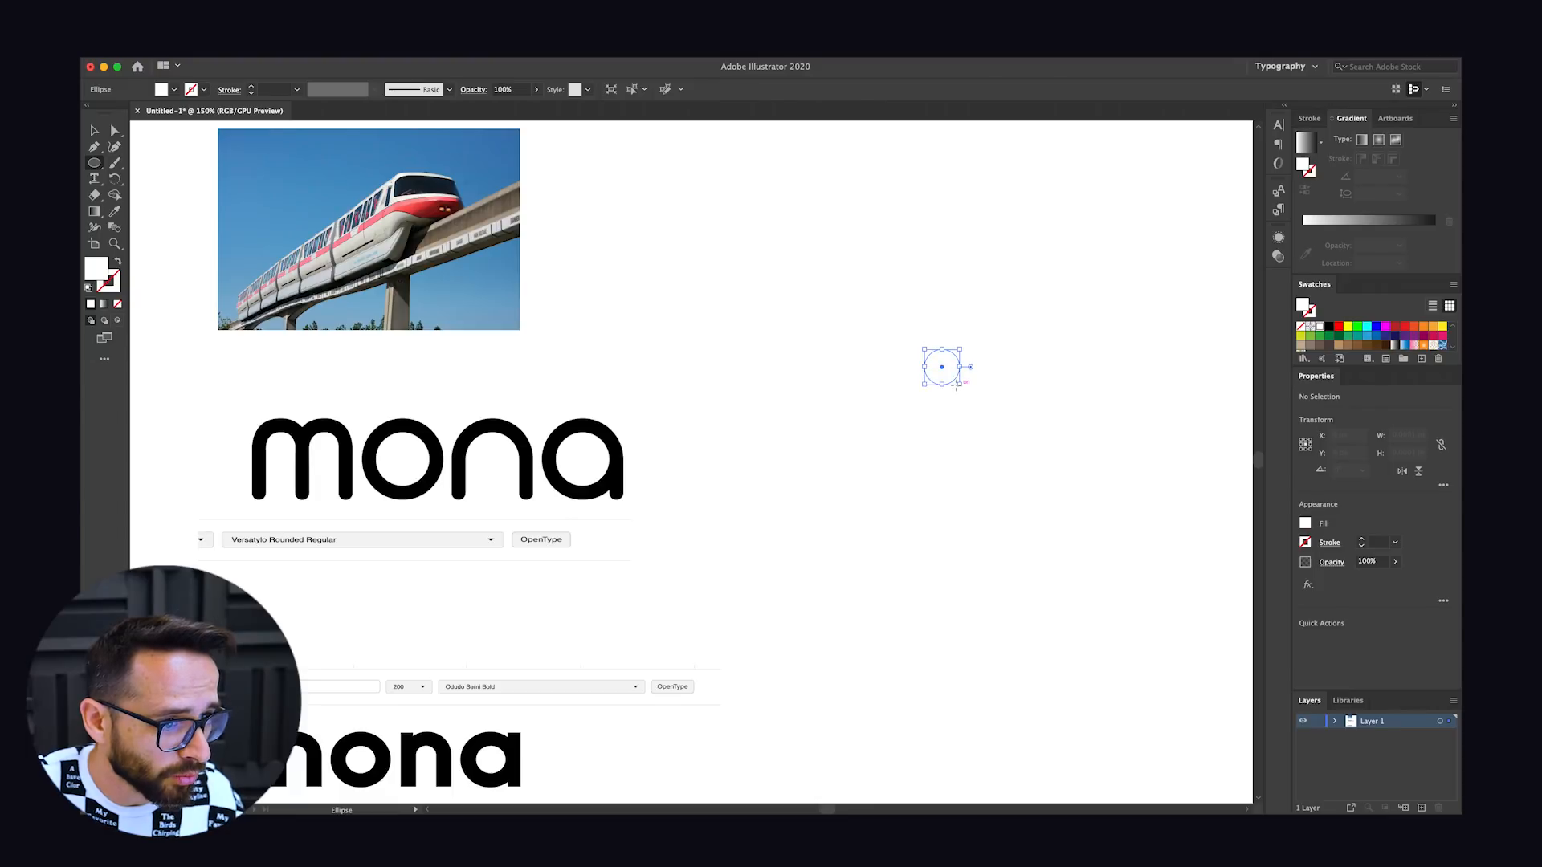
click(1329, 327)
key(v)
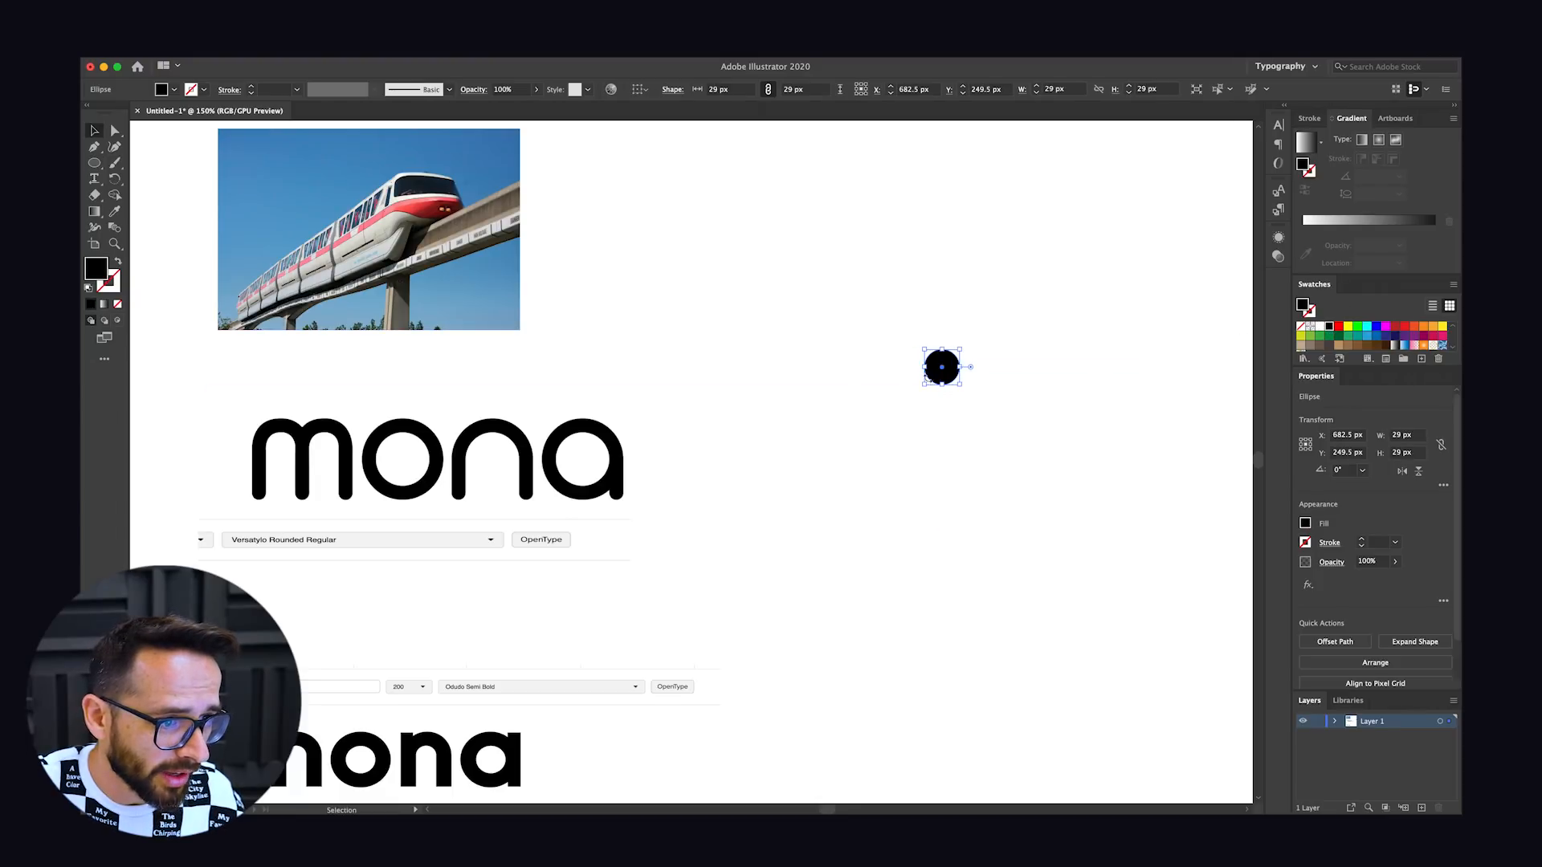
Step: Duplicate the black circle twice to place two copies side by side directly above the original
drag(947, 384, 934, 406)
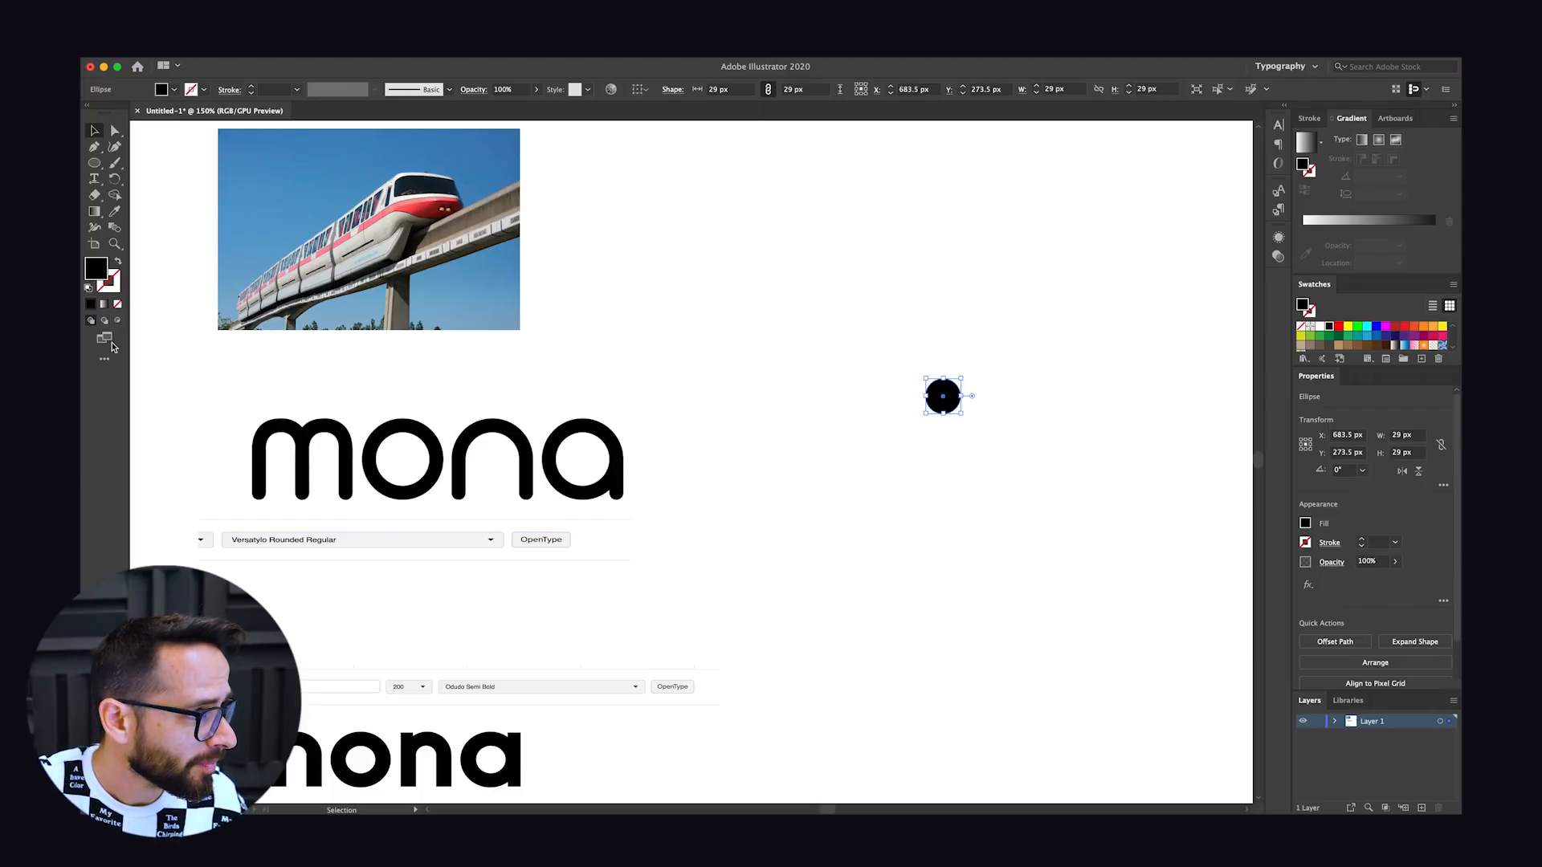
drag(943, 396, 959, 348)
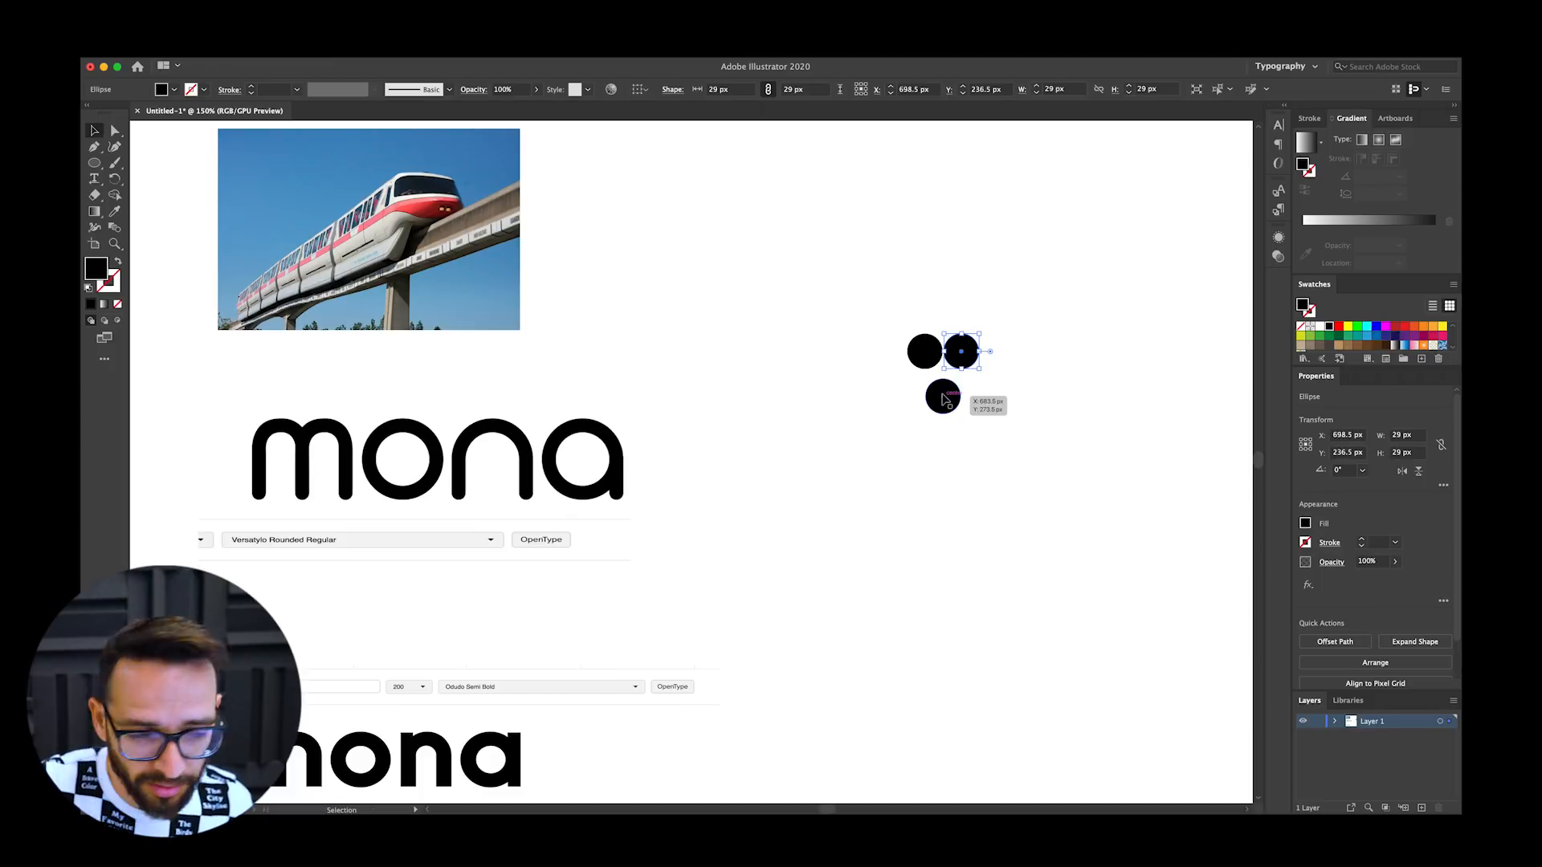
Step: Draw a black rectangle about 29 × 43 px running down from the centre of the upper-left circle, matching the circle's width
click(923, 351)
click(111, 161)
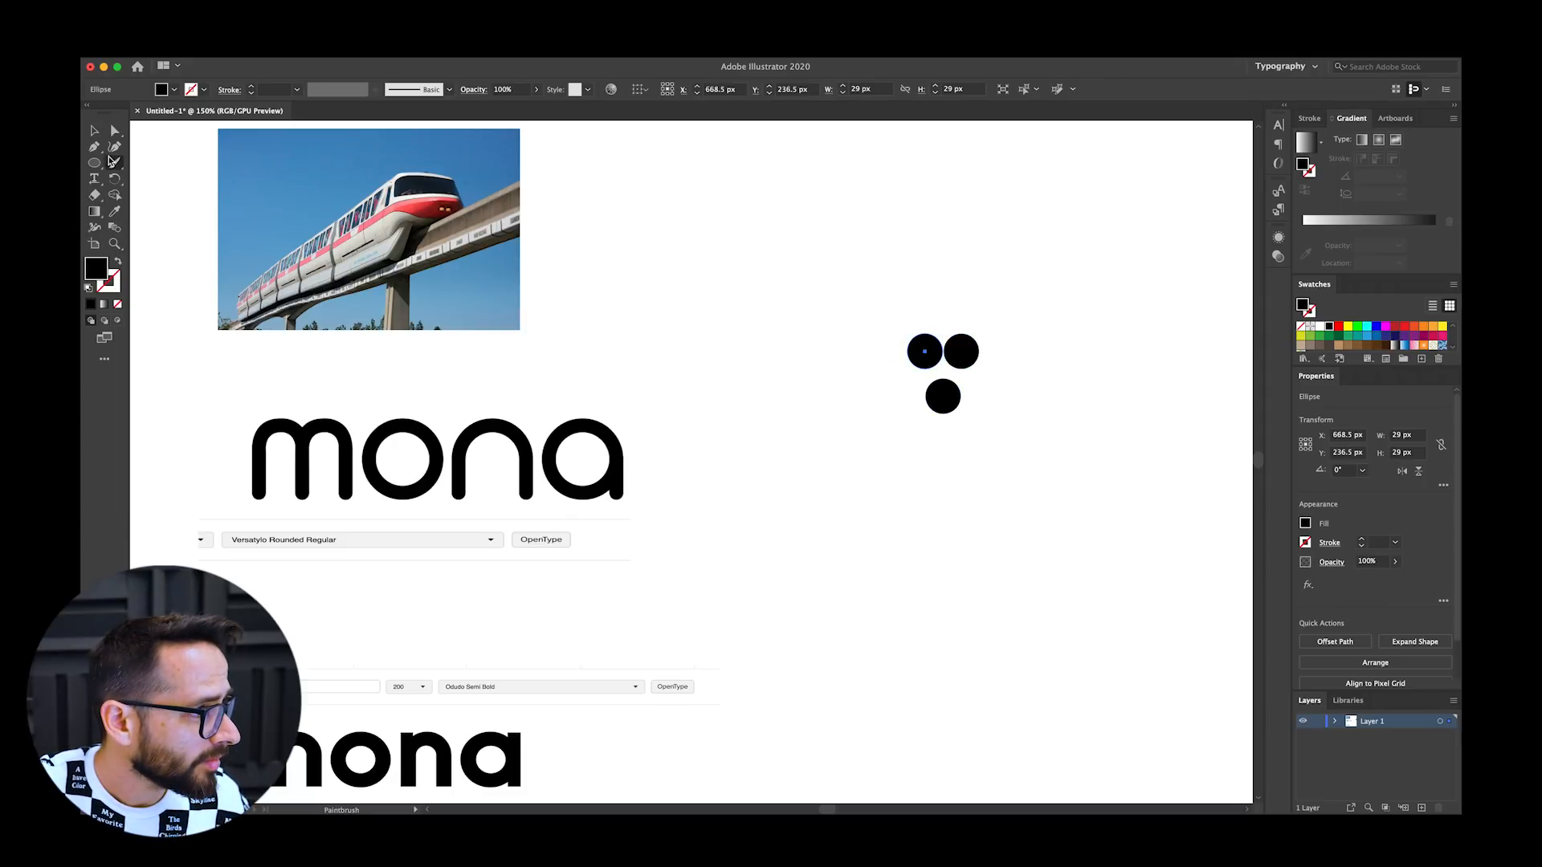
drag(102, 166, 165, 159)
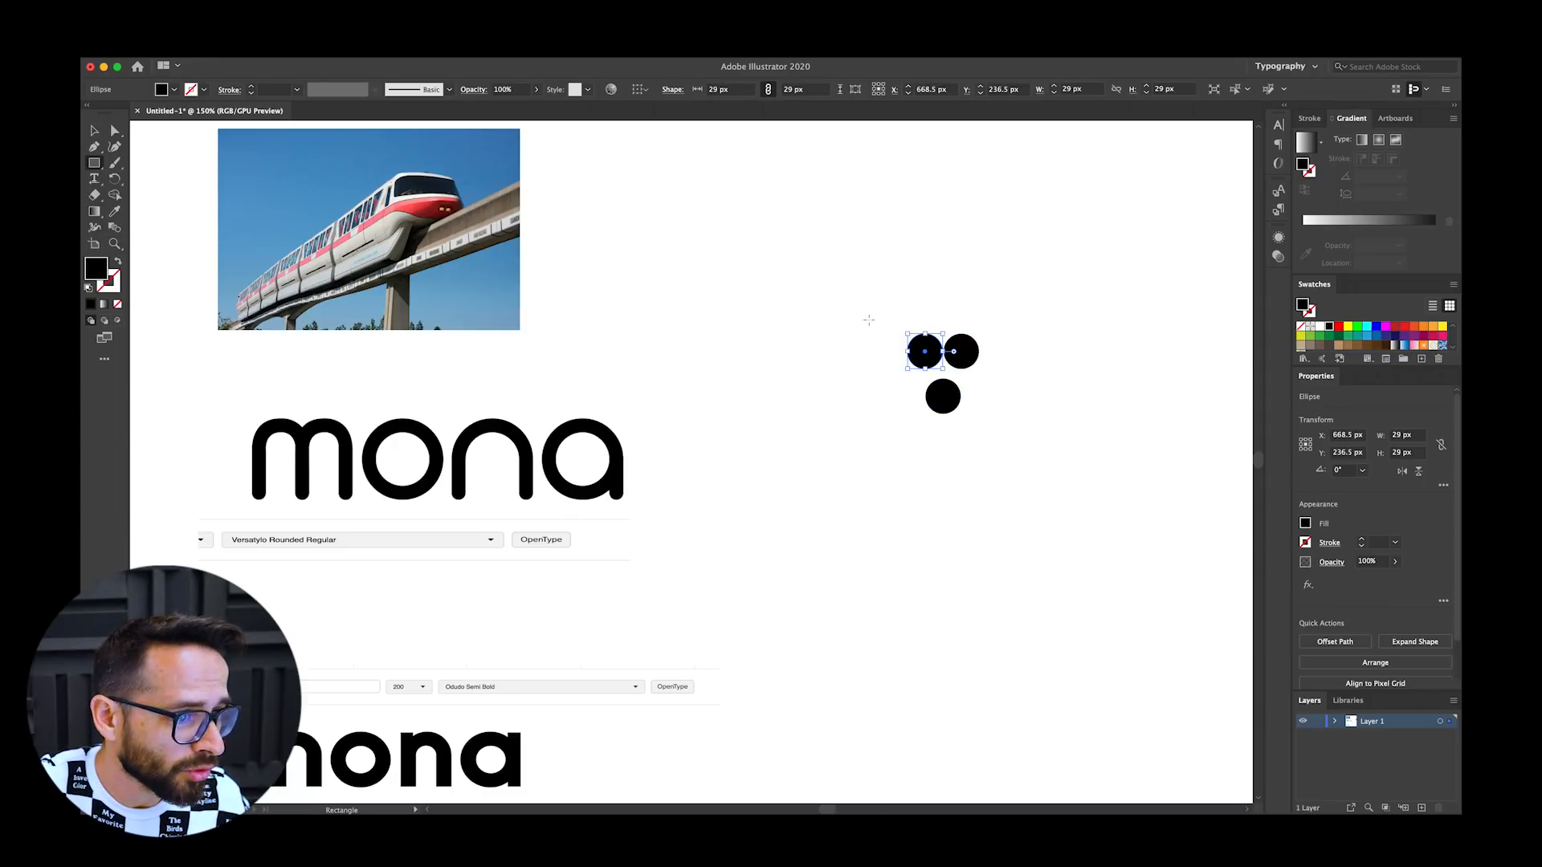
mouse_move(909, 460)
mouse_down()
mouse_move(888, 385)
mouse_move(885, 407)
mouse_move(920, 367)
mouse_up()
key(v)
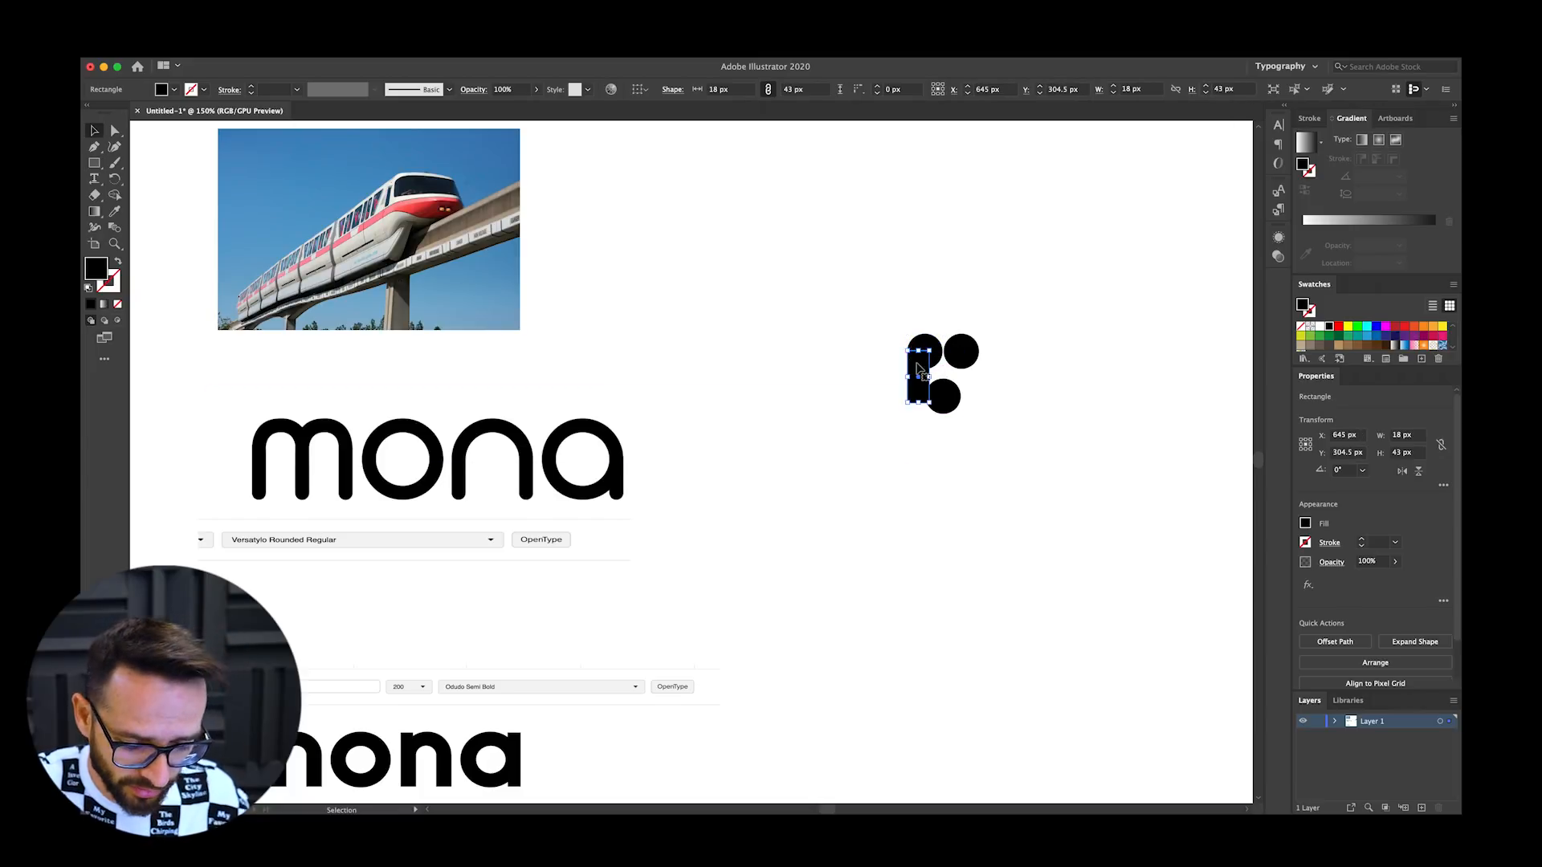
key(super+equal)
key(super+equal)
key(super+equal)
key(super+equal)
drag(734, 465, 790, 465)
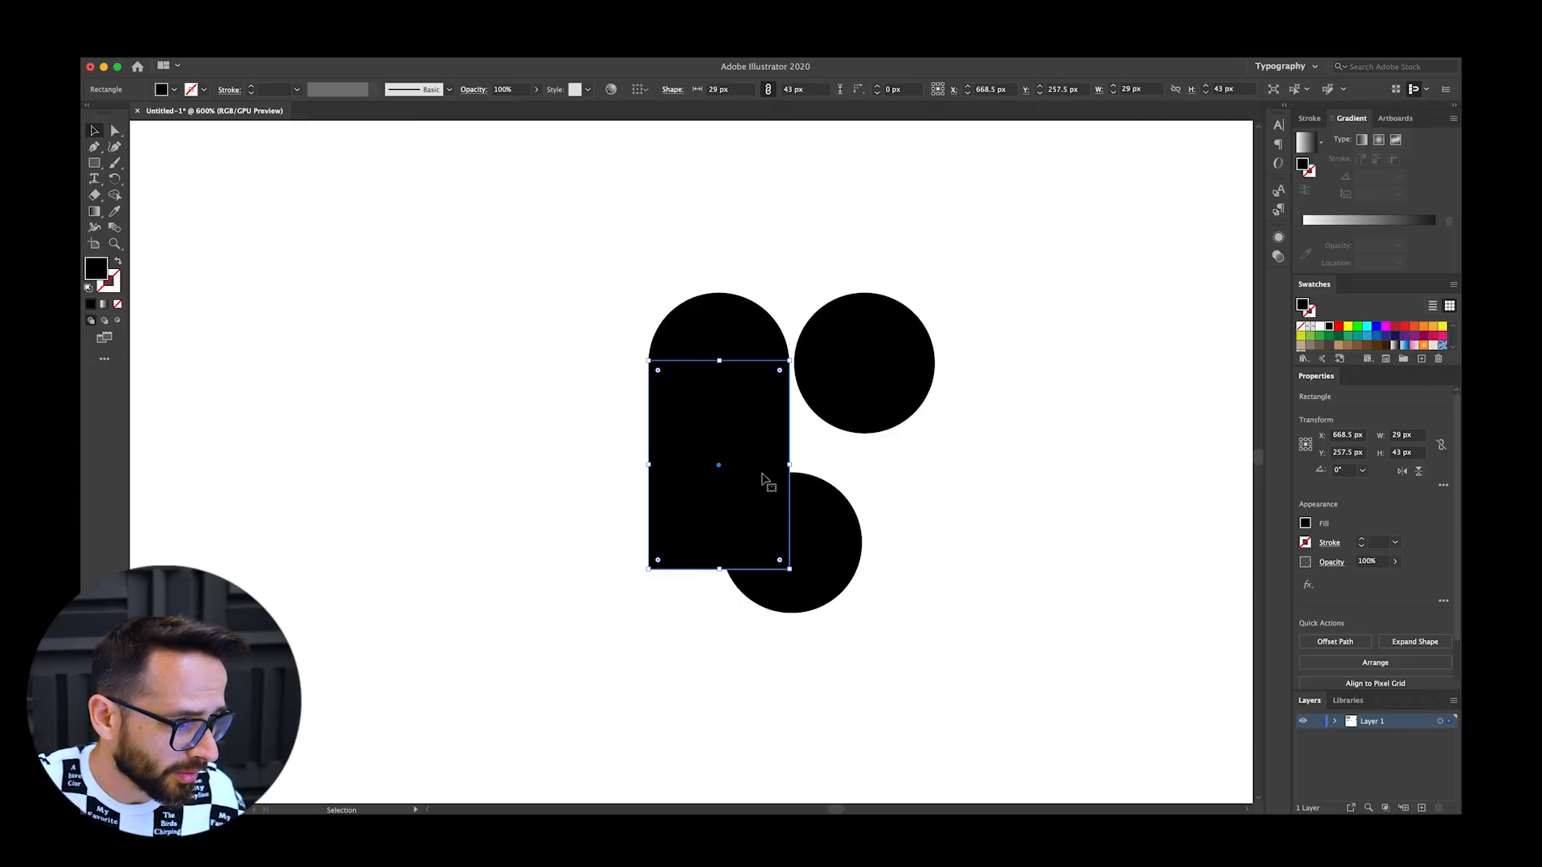
Step: Move the round-topped pillar beside the lower circle, replacing the spare upper circle with a copy of the pillar on the other side
click(707, 207)
click(735, 405)
drag(722, 340, 649, 397)
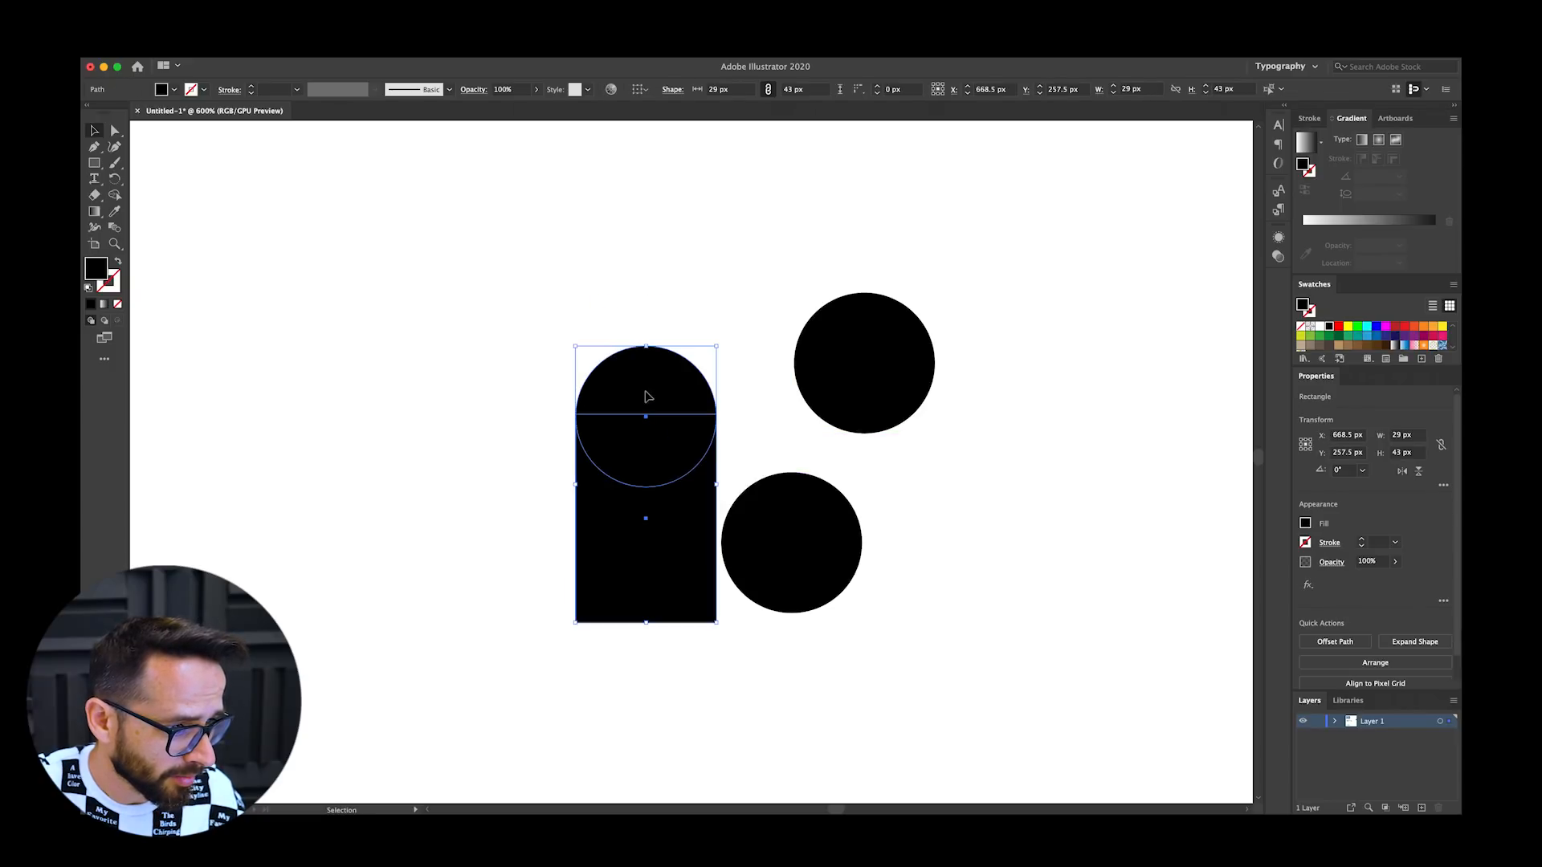
drag(794, 543, 793, 553)
click(886, 363)
key(Delete)
drag(654, 498, 950, 524)
click(651, 300)
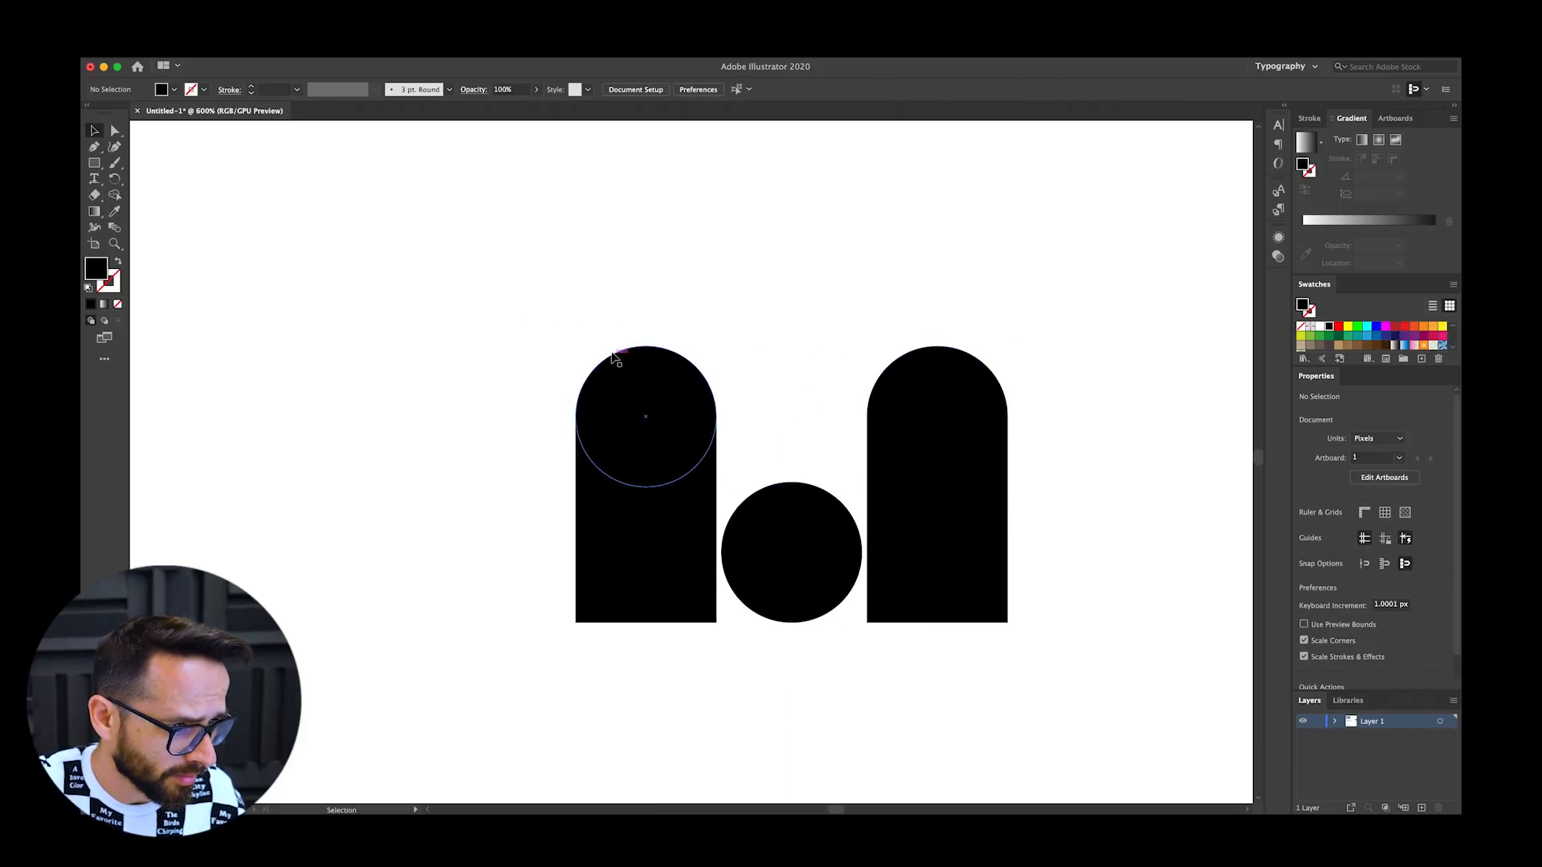
Step: Duplicate the left pillar's top circle into the gap between the pillars, directly above the existing middle circle
key(super+minus)
key(super+minus)
drag(672, 442, 745, 440)
click(553, 368)
scroll(579, 366, up, 3)
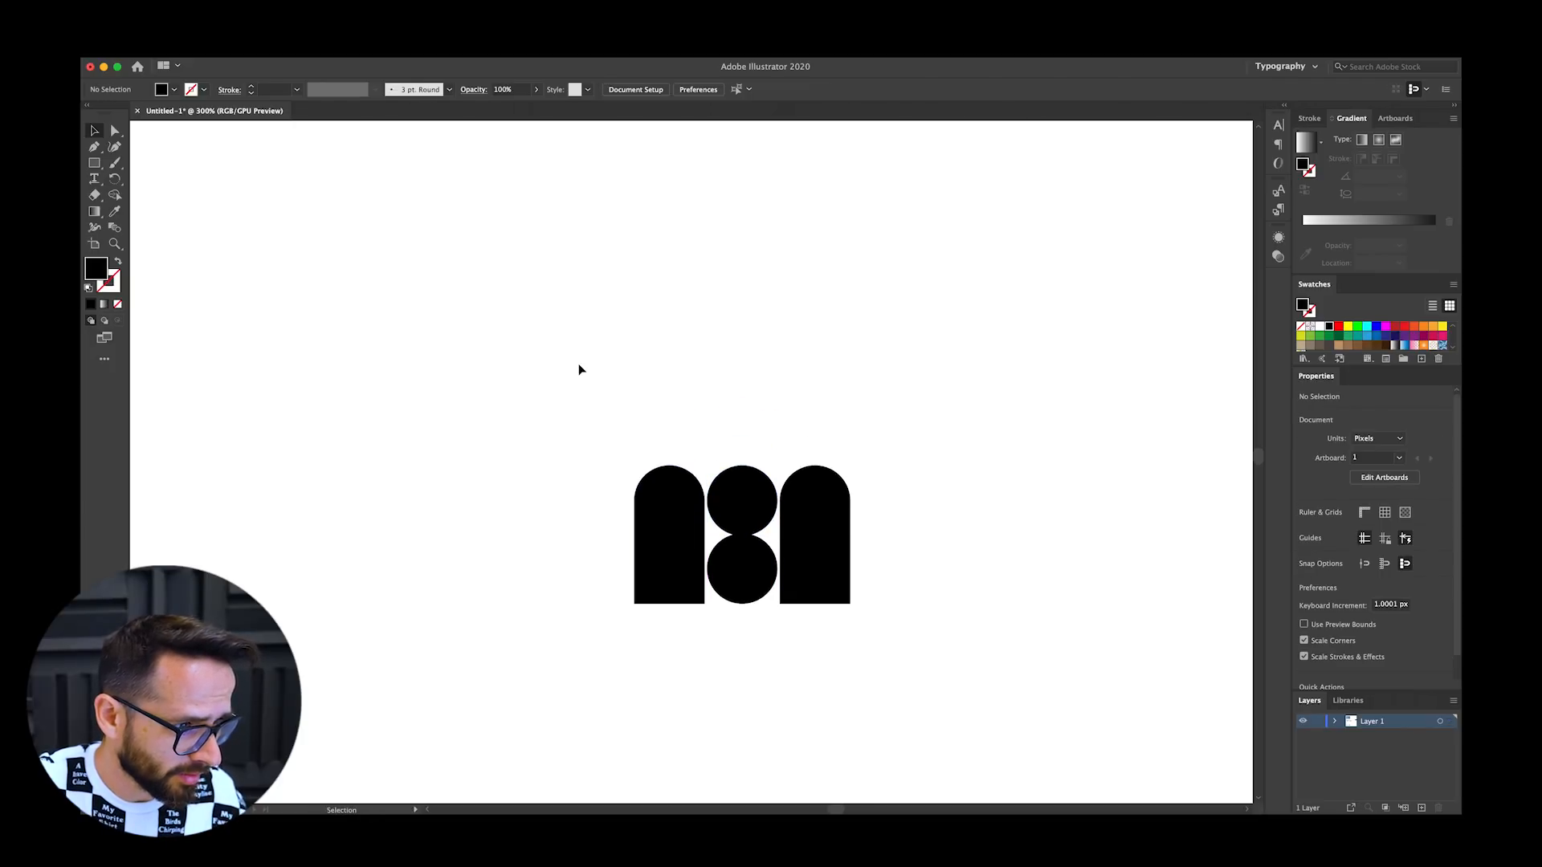
click(751, 508)
shift+click(669, 498)
shift+click(814, 498)
drag(764, 490, 764, 466)
key(super+z)
Step: Raise the three top circles of the mark together by about 7 px
click(671, 485)
shift+click(759, 487)
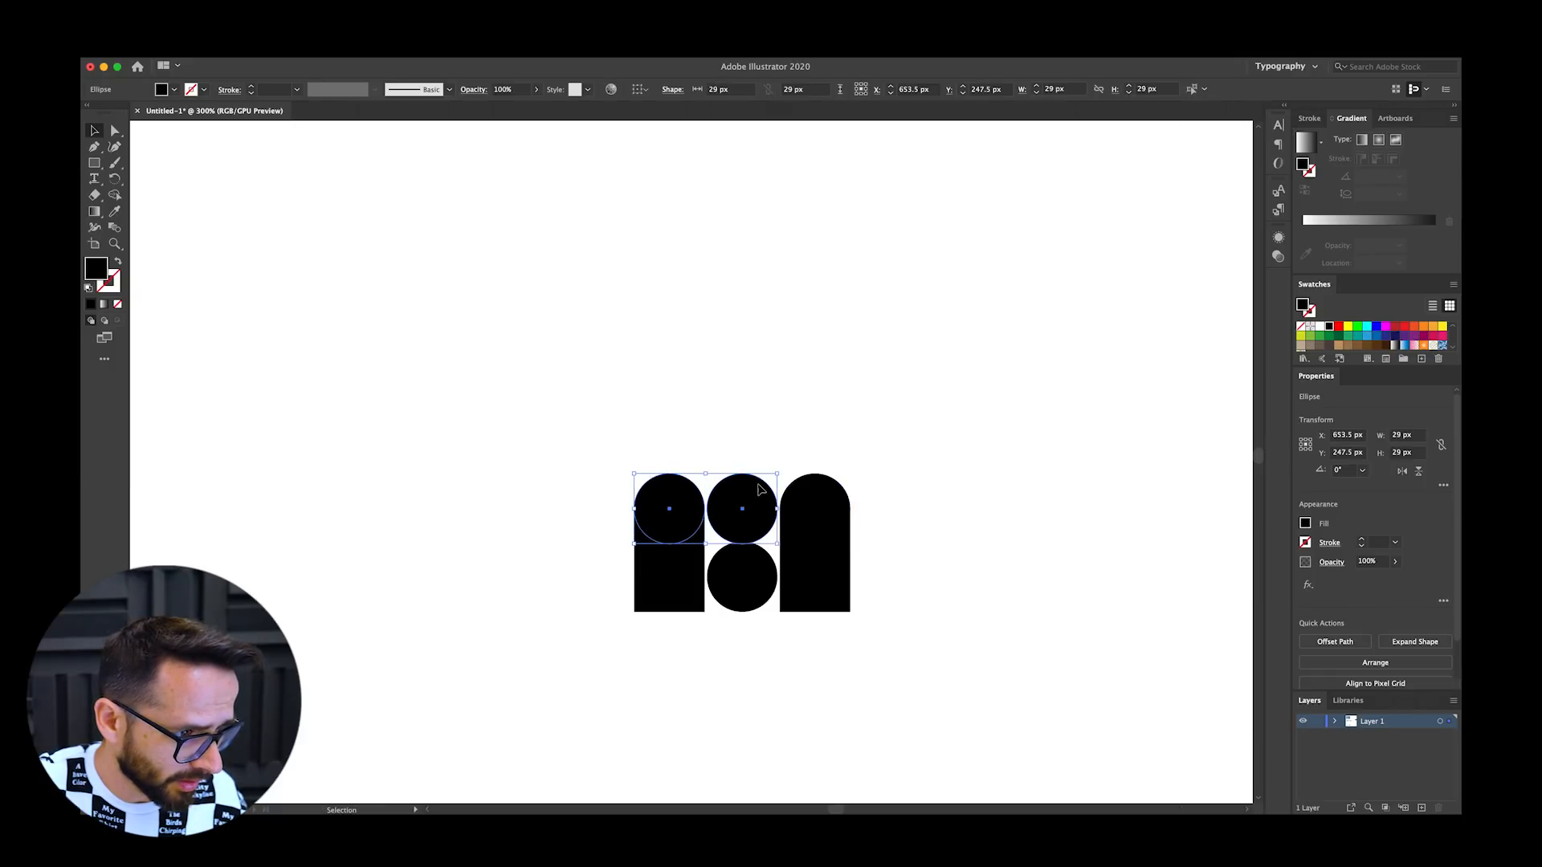
shift+click(819, 490)
drag(819, 490, 820, 474)
click(957, 509)
Step: Extend both pillar rectangles upward to the top circles' centres, making them 50 px high
click(812, 533)
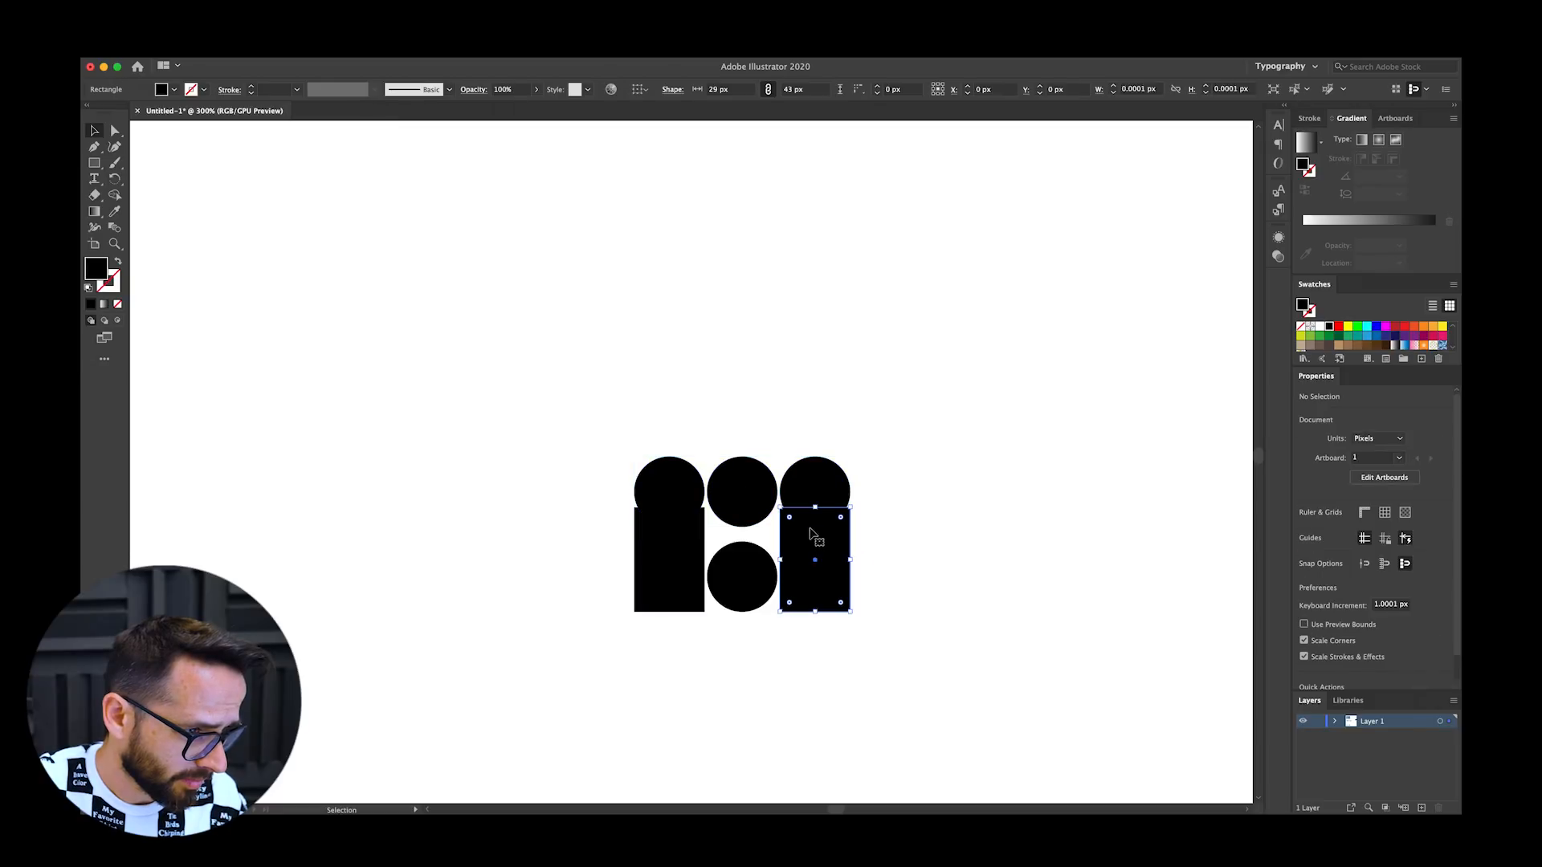
shift+click(674, 518)
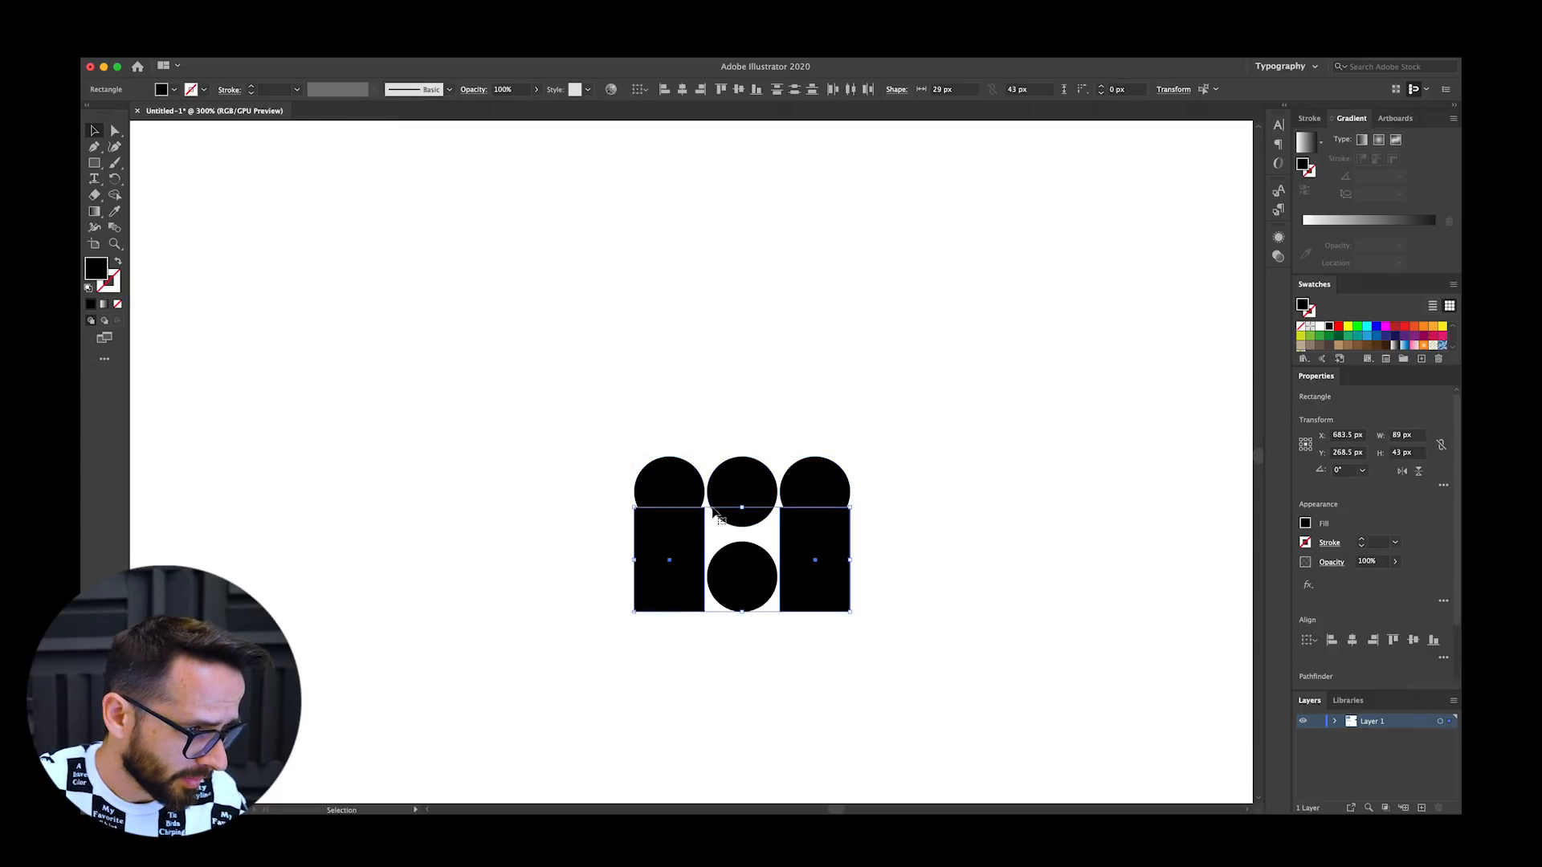
drag(743, 510, 743, 492)
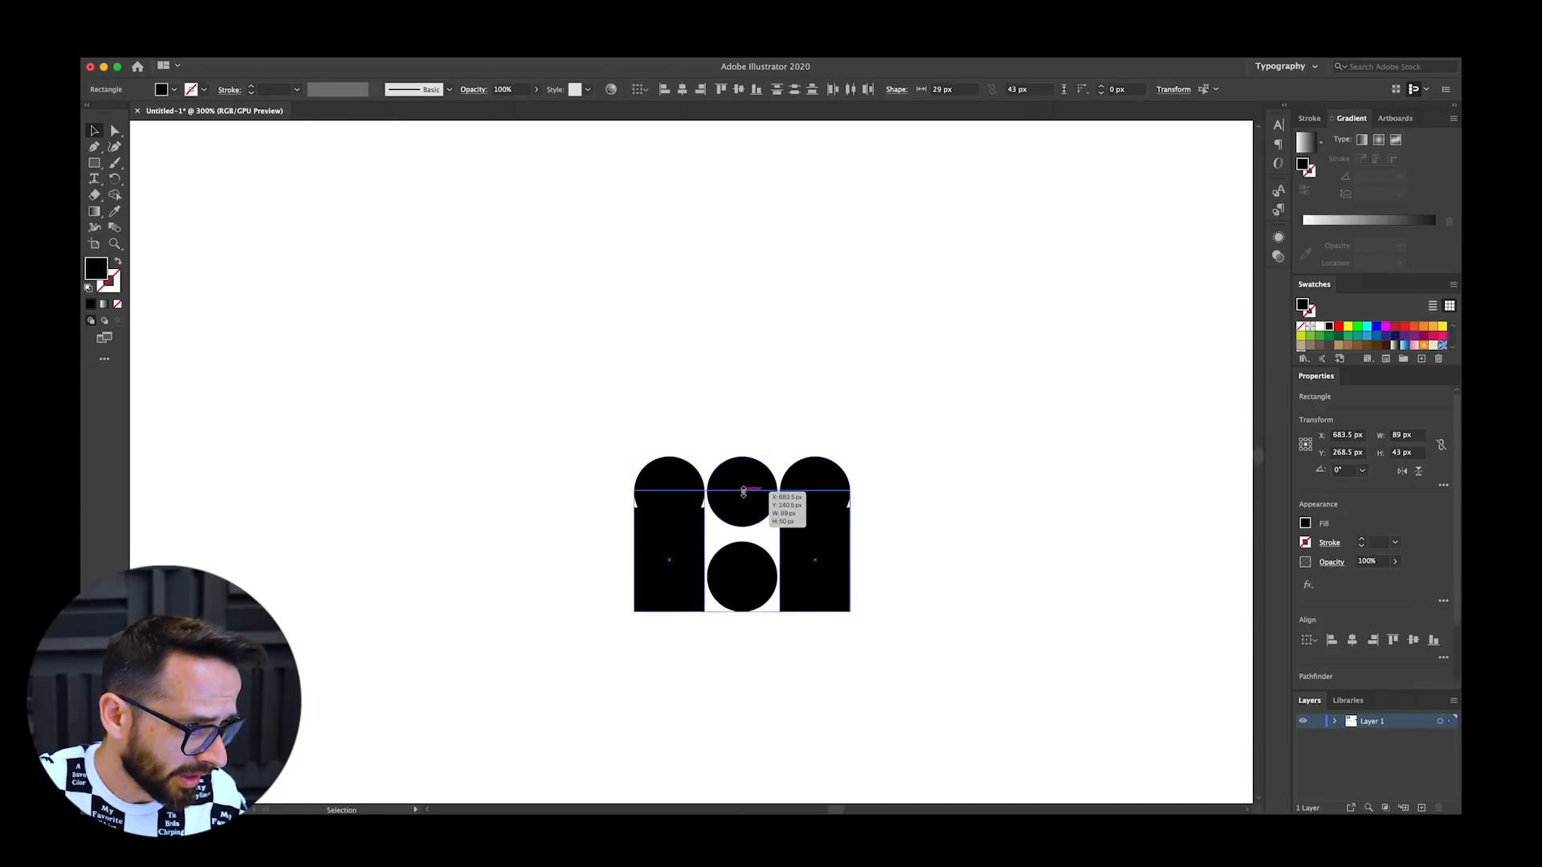
click(741, 400)
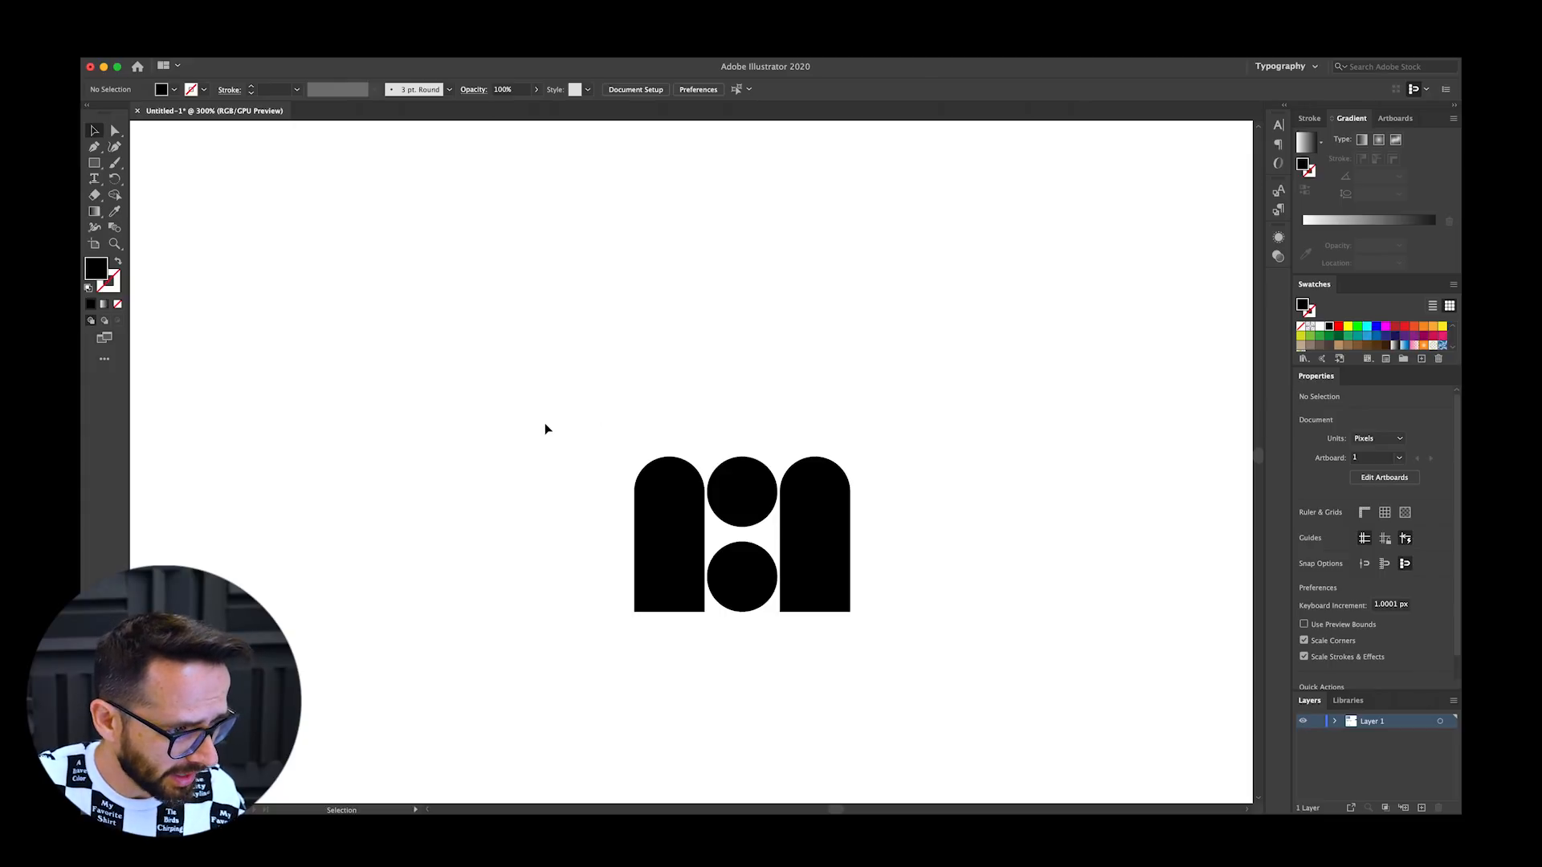
Step: Duplicate the whole pillar-and-circle mark to the right of the original
key(super+minus)
key(super+minus)
key(super+minus)
key(super+equal)
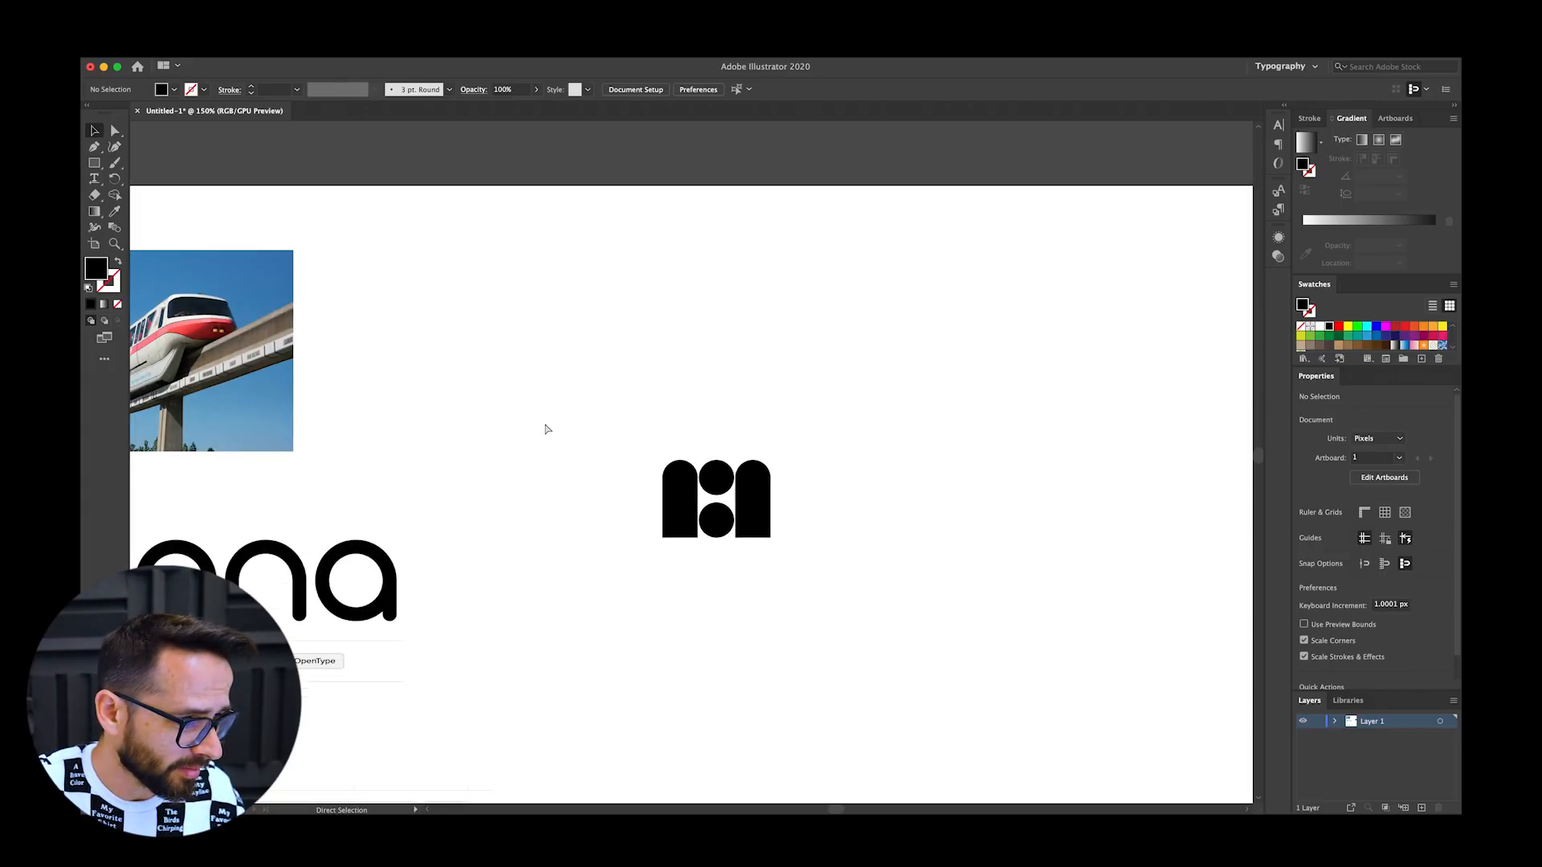
drag(629, 447, 914, 466)
click(972, 401)
Step: Enlarge a top circle of the copied mark to 89 px and centre it across both pillars
click(834, 465)
click(838, 517)
shift+click(921, 512)
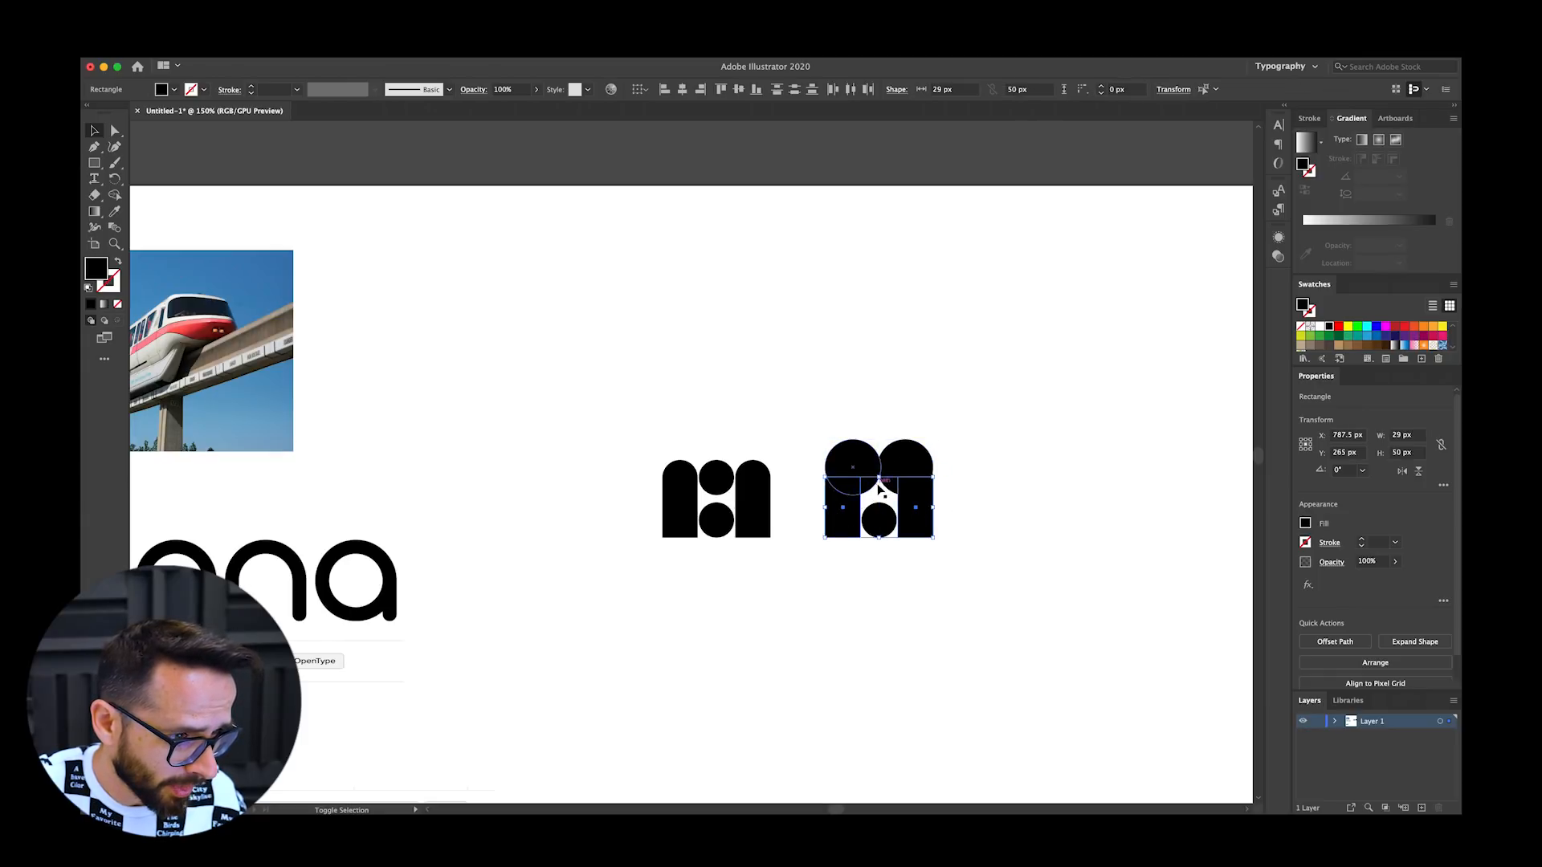
drag(879, 478, 934, 391)
click(818, 428)
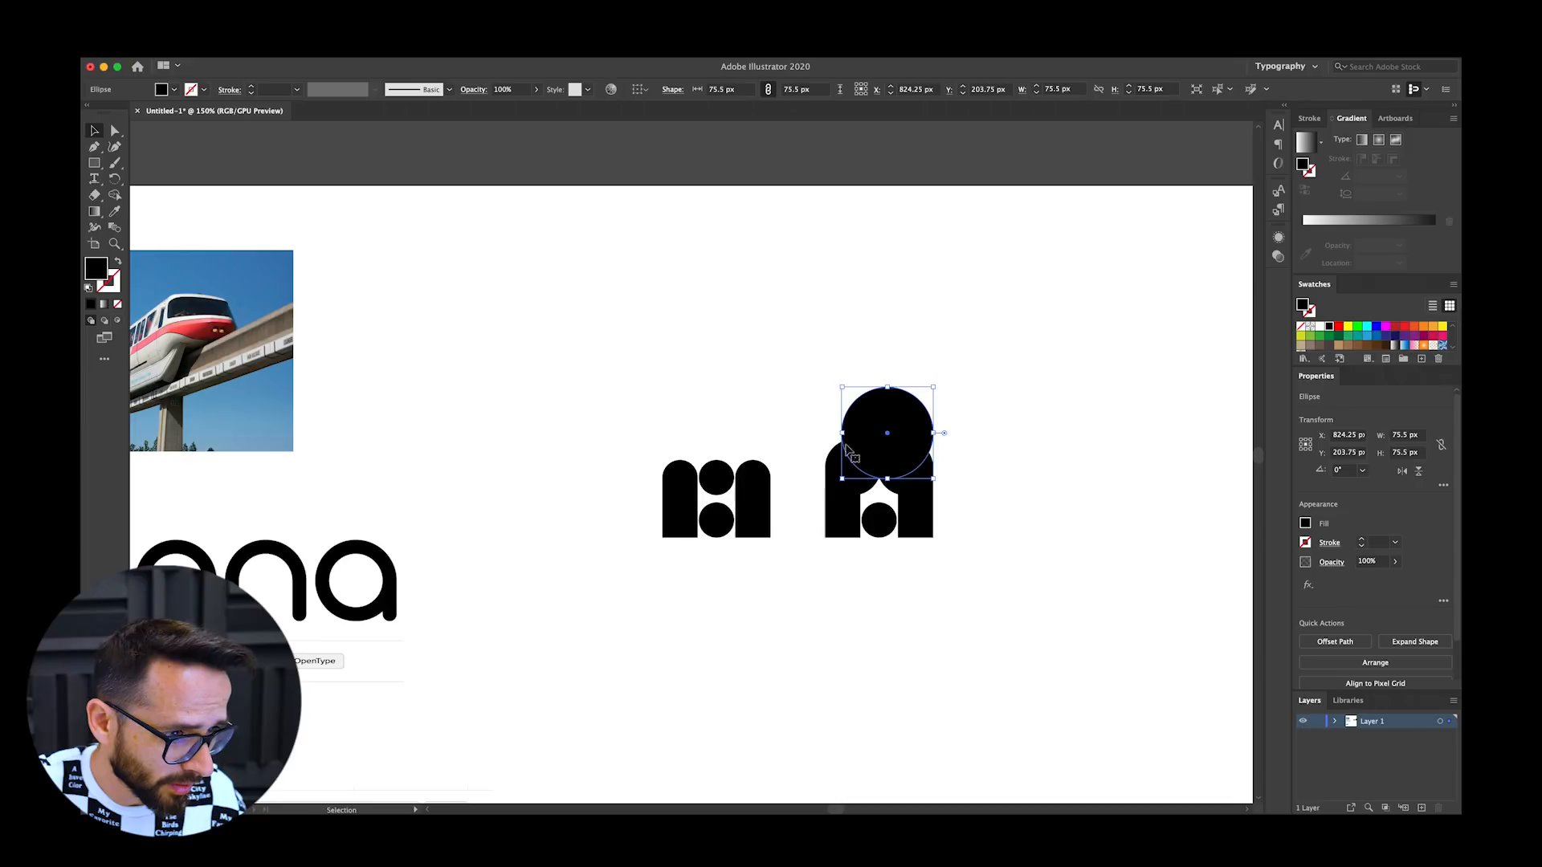
drag(842, 480, 825, 495)
drag(889, 441, 889, 466)
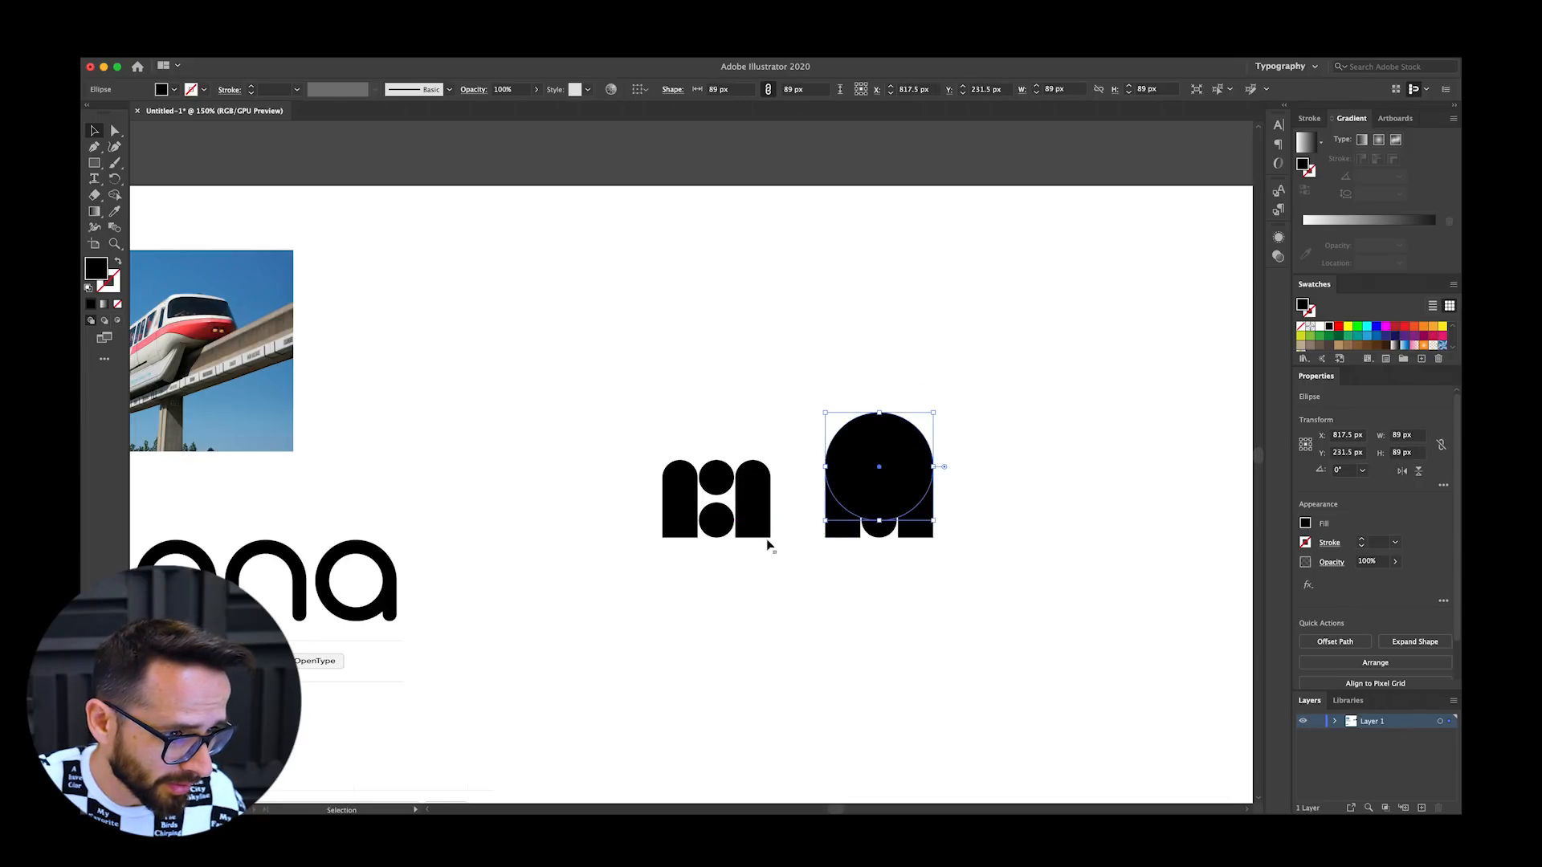
Step: Cut the 89 px circle to its upper half by deleting its lowest anchor point
key(a)
click(879, 520)
key(Delete)
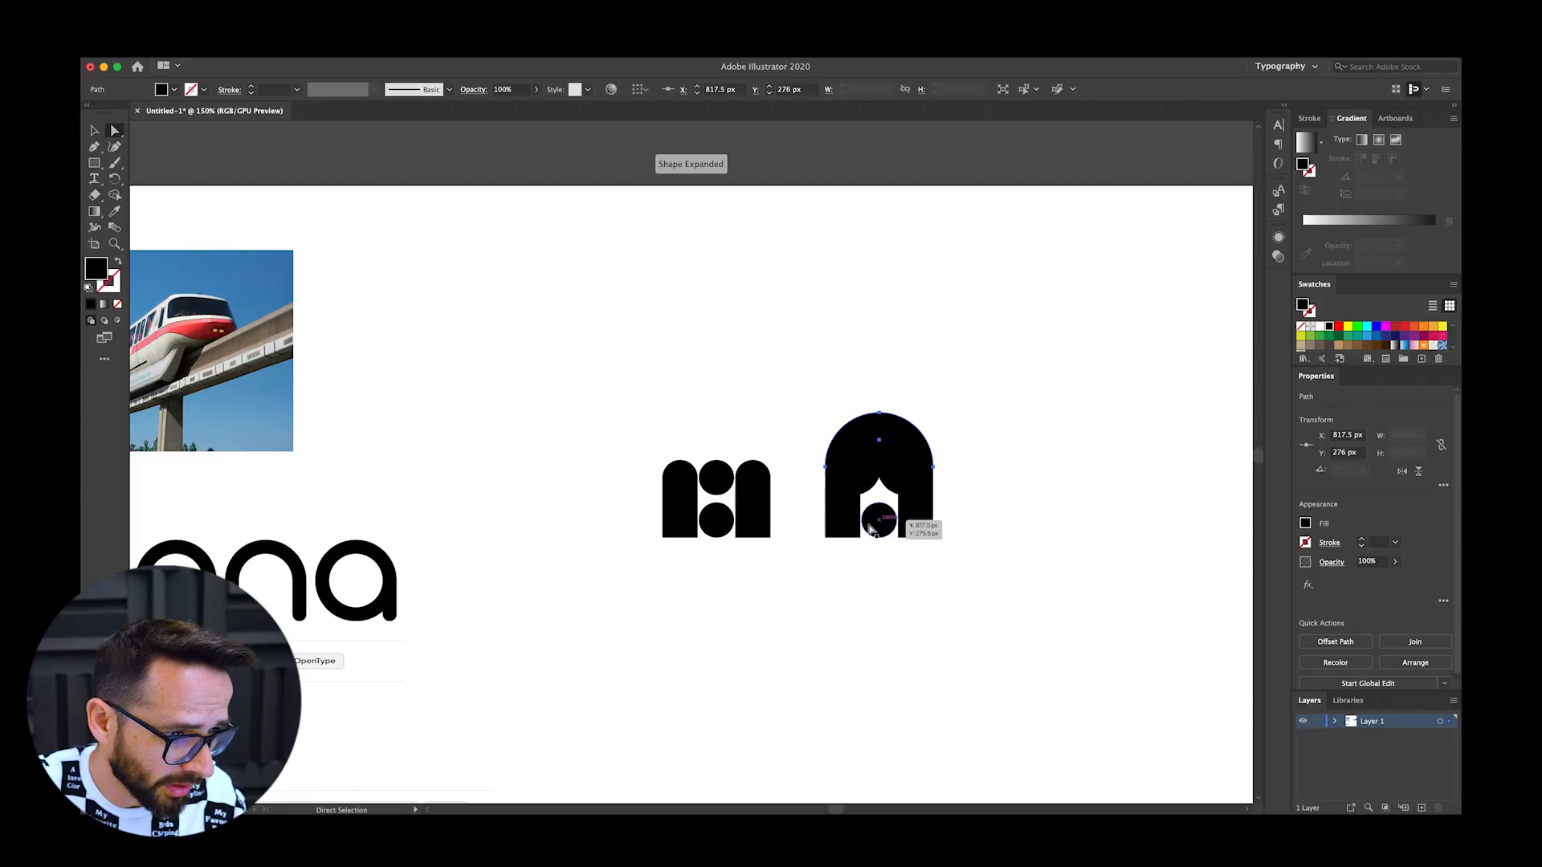
Step: Delete the two smaller circles beneath the large semicircle and seat it on the two pillars
key(v)
click(871, 484)
key(Delete)
click(892, 486)
key(Delete)
click(881, 441)
click(759, 355)
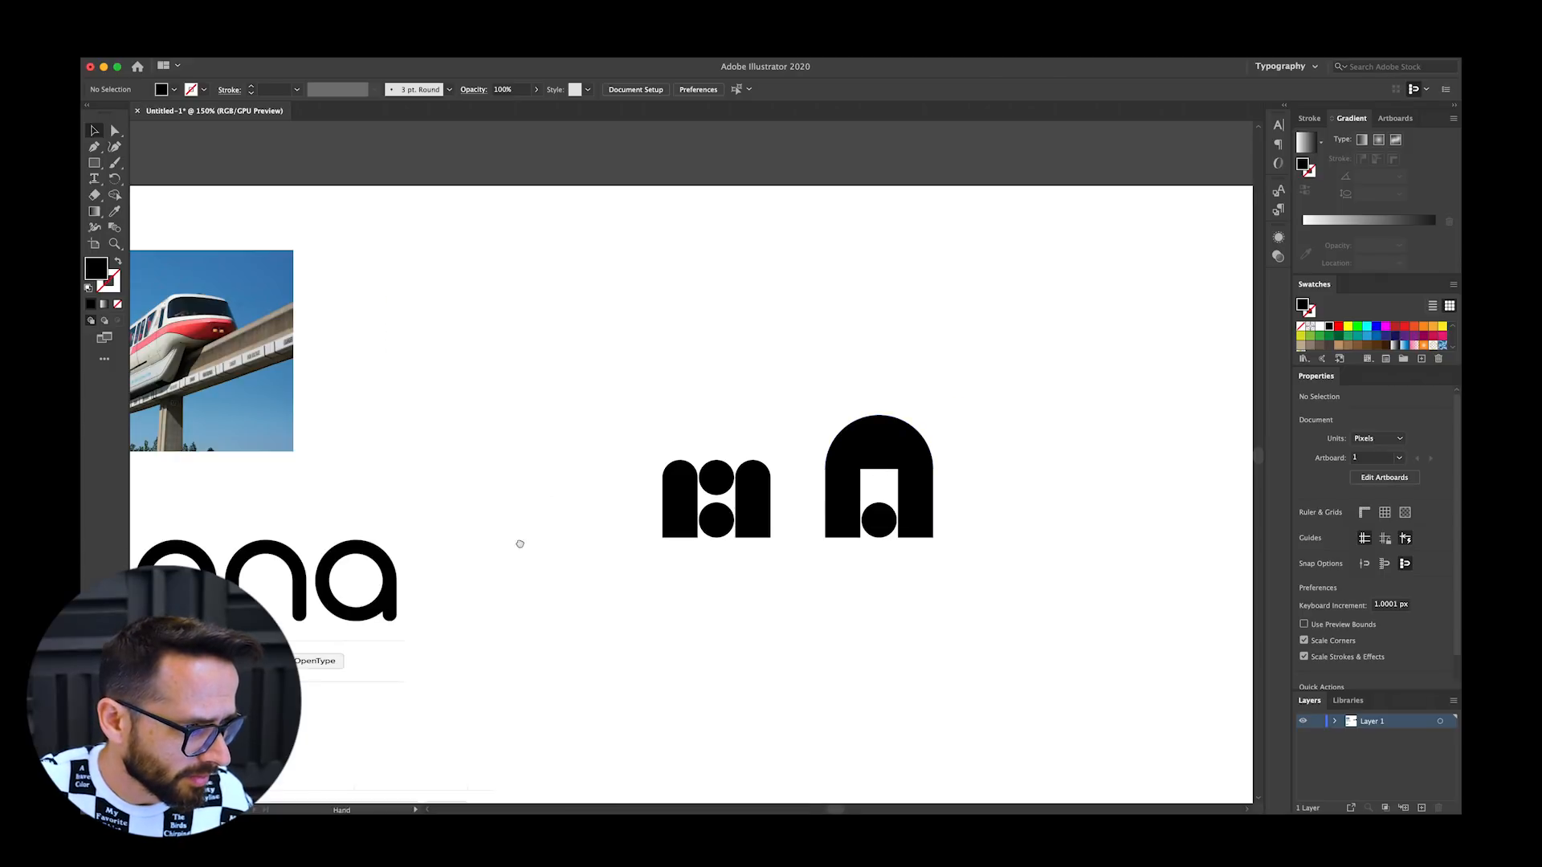
Step: Duplicate the first mark's left pillar below it and unite its circle and rectangle with Pathfinder
drag(521, 544, 733, 530)
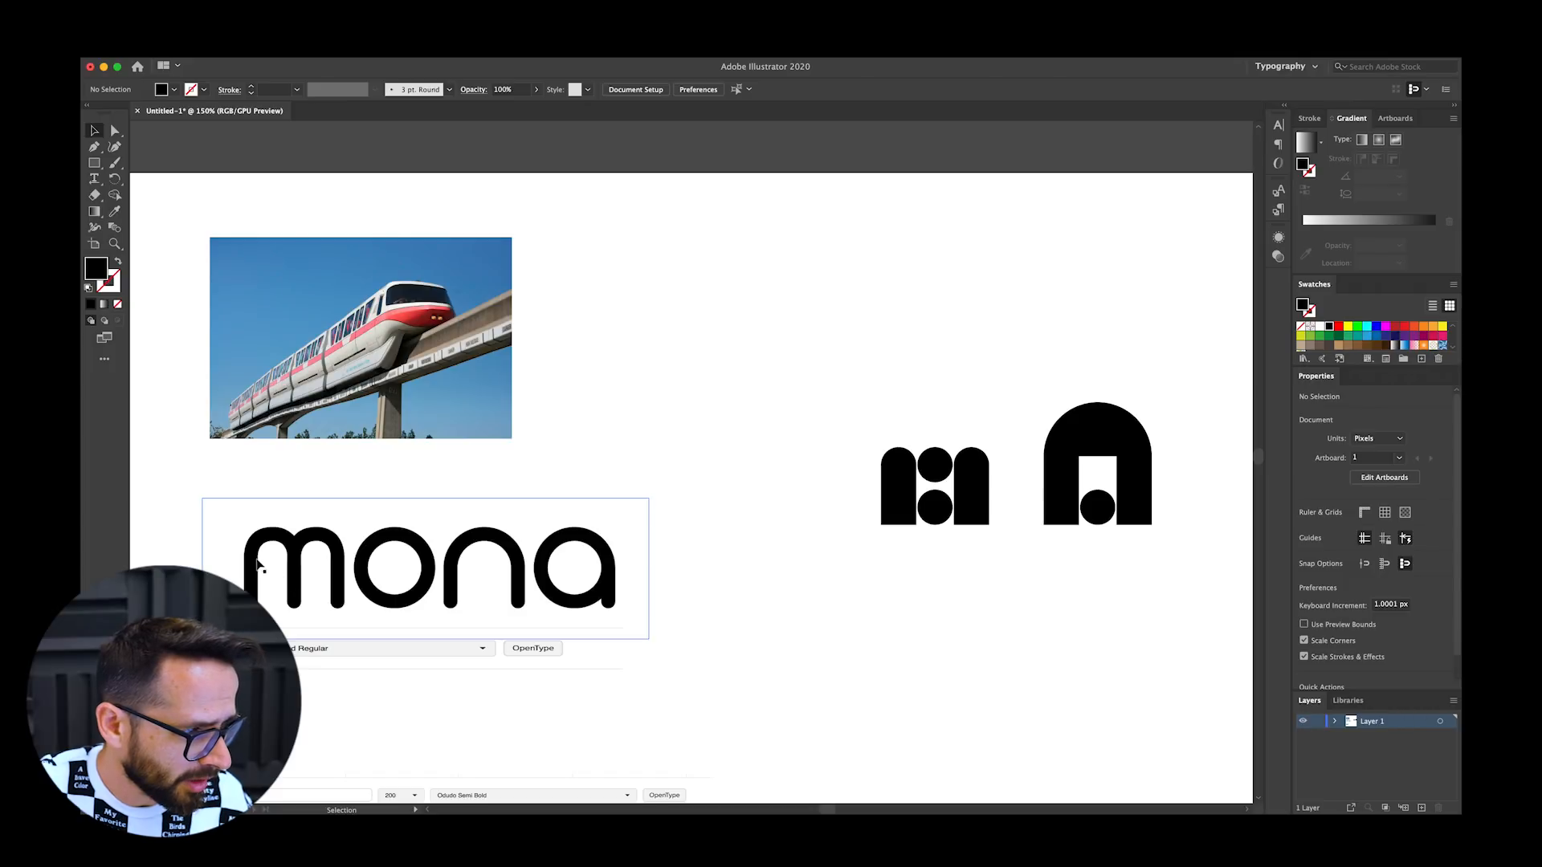
click(900, 476)
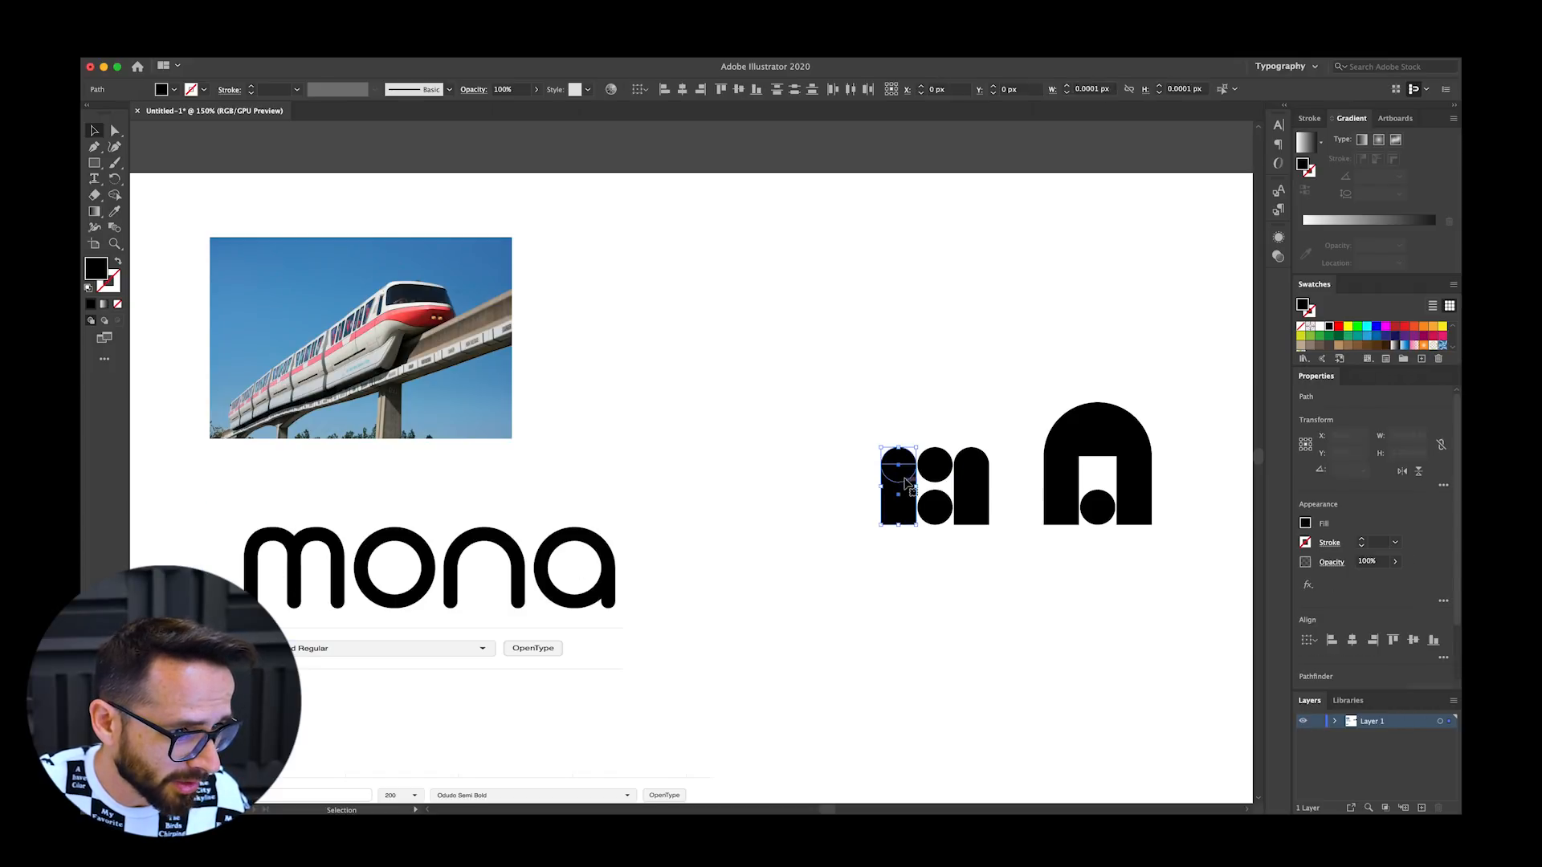
drag(900, 475, 900, 625)
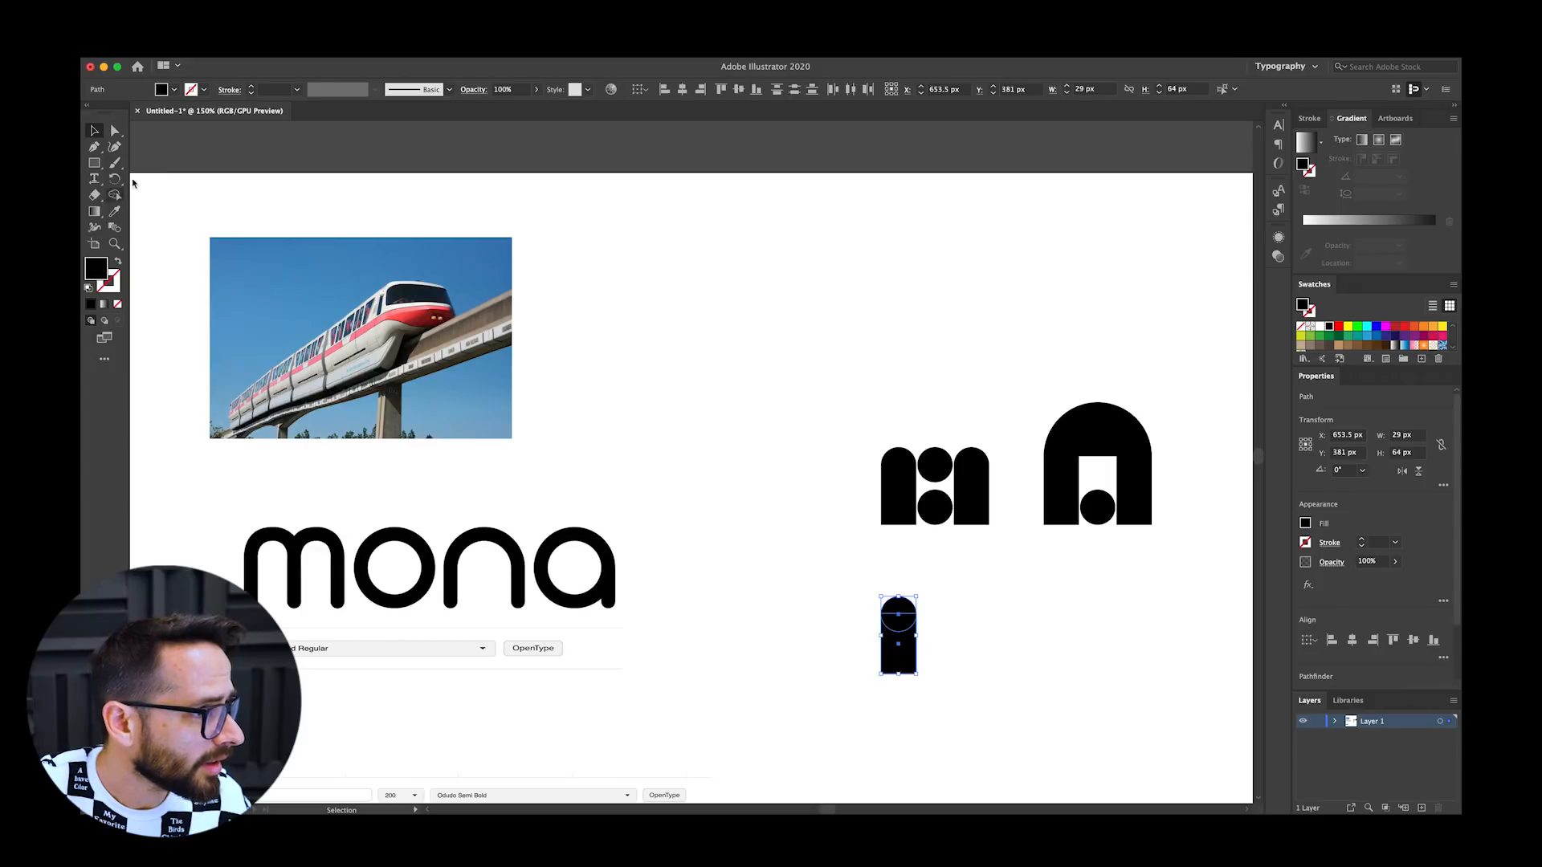
click(432, 50)
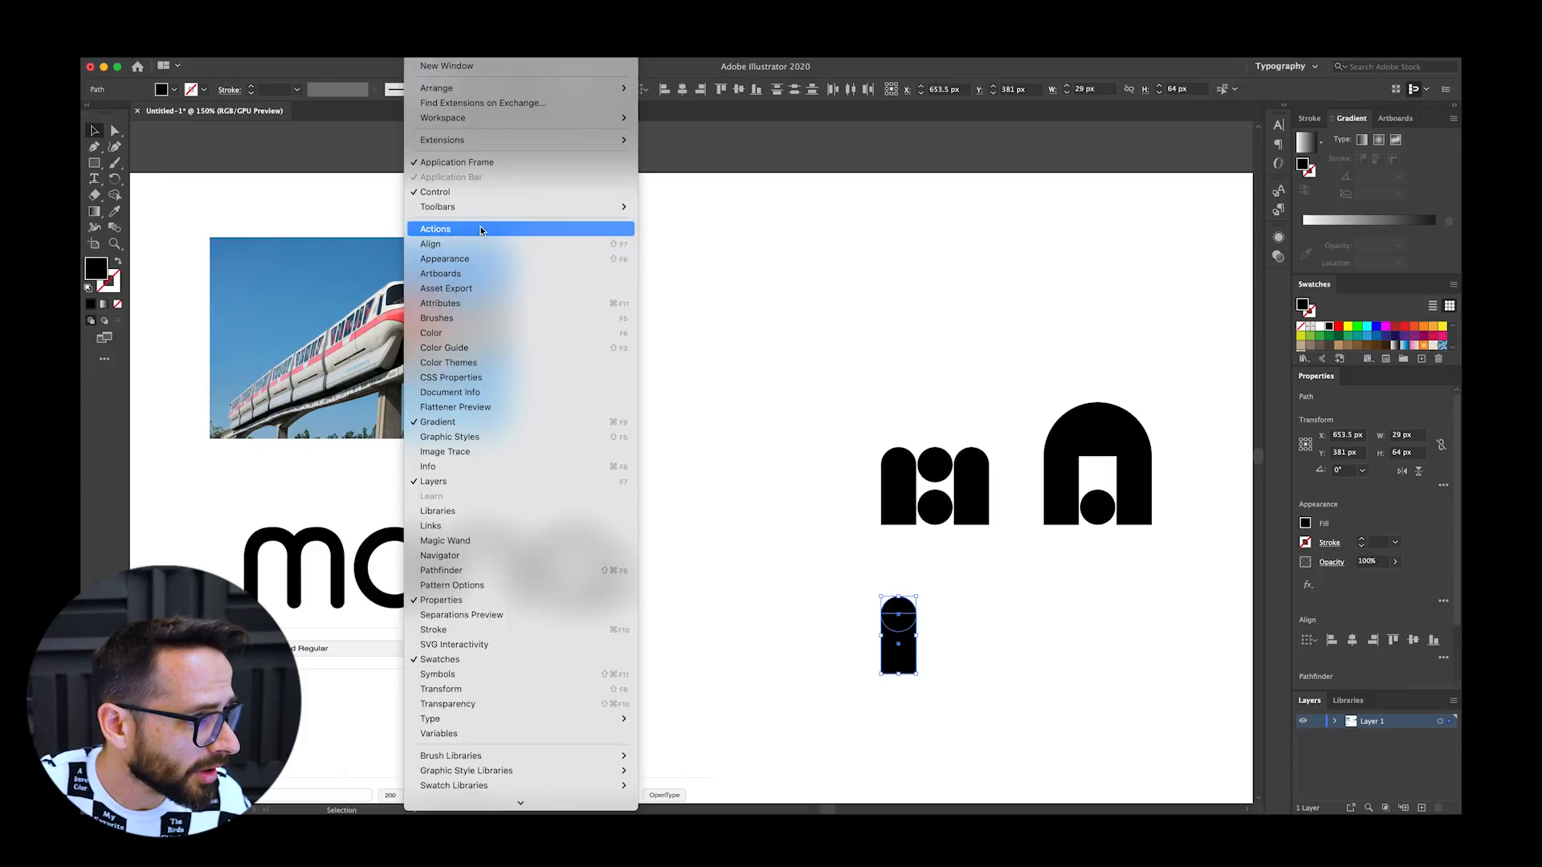
click(513, 572)
click(423, 177)
click(835, 641)
Step: Convert the united pillar to an open-bottomed 1 pt black outline and duplicate it directly to its right
click(899, 635)
key(a)
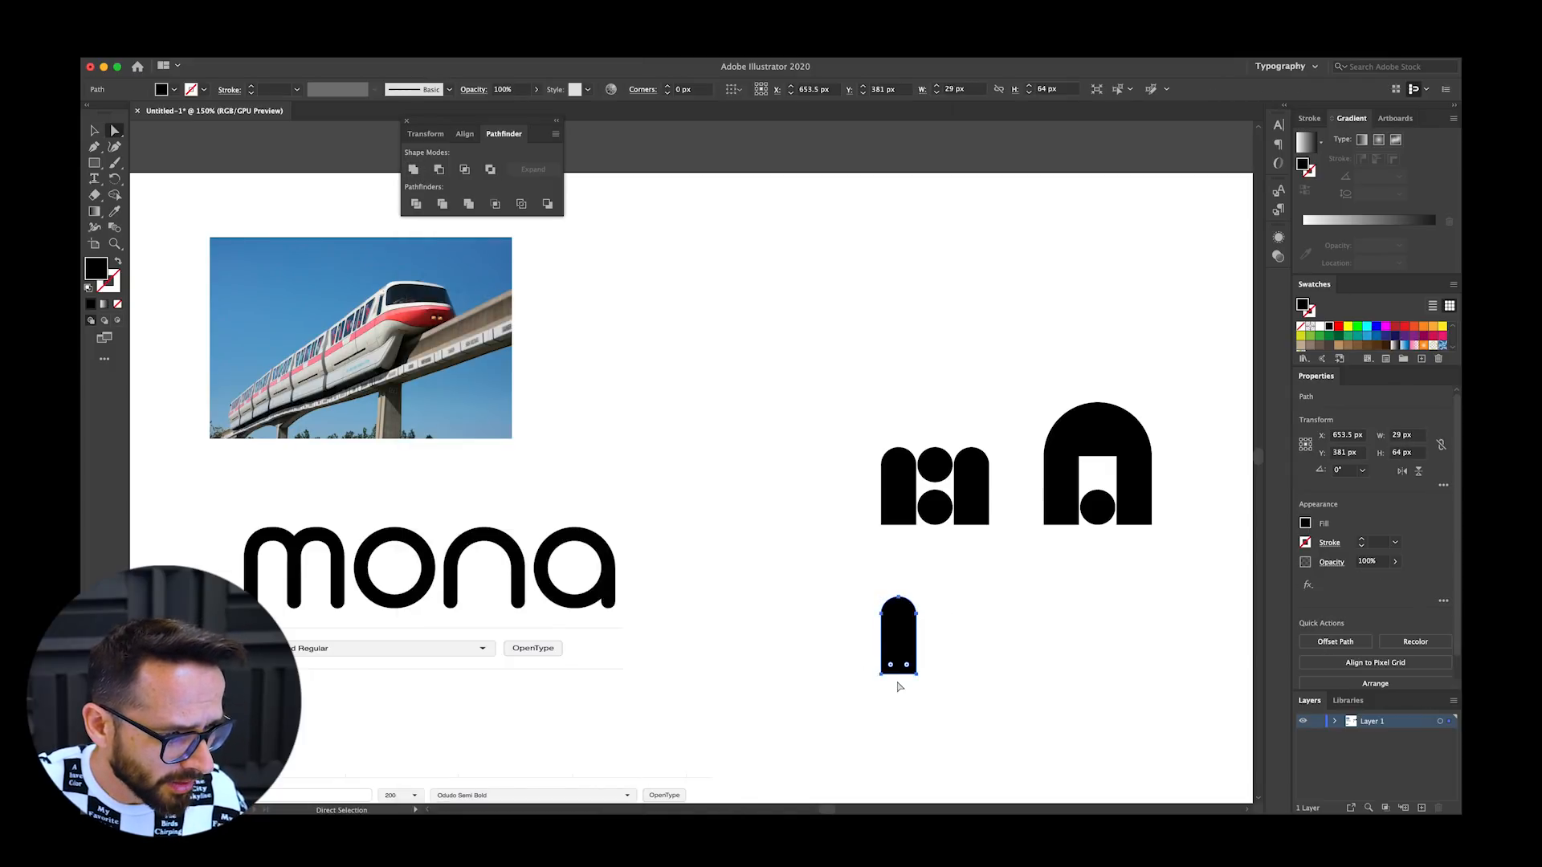
key(shift+x)
click(903, 698)
mouse_move(906, 697)
mouse_down()
mouse_move(896, 672)
mouse_move(916, 633)
mouse_up()
key(Delete)
key(v)
click(840, 630)
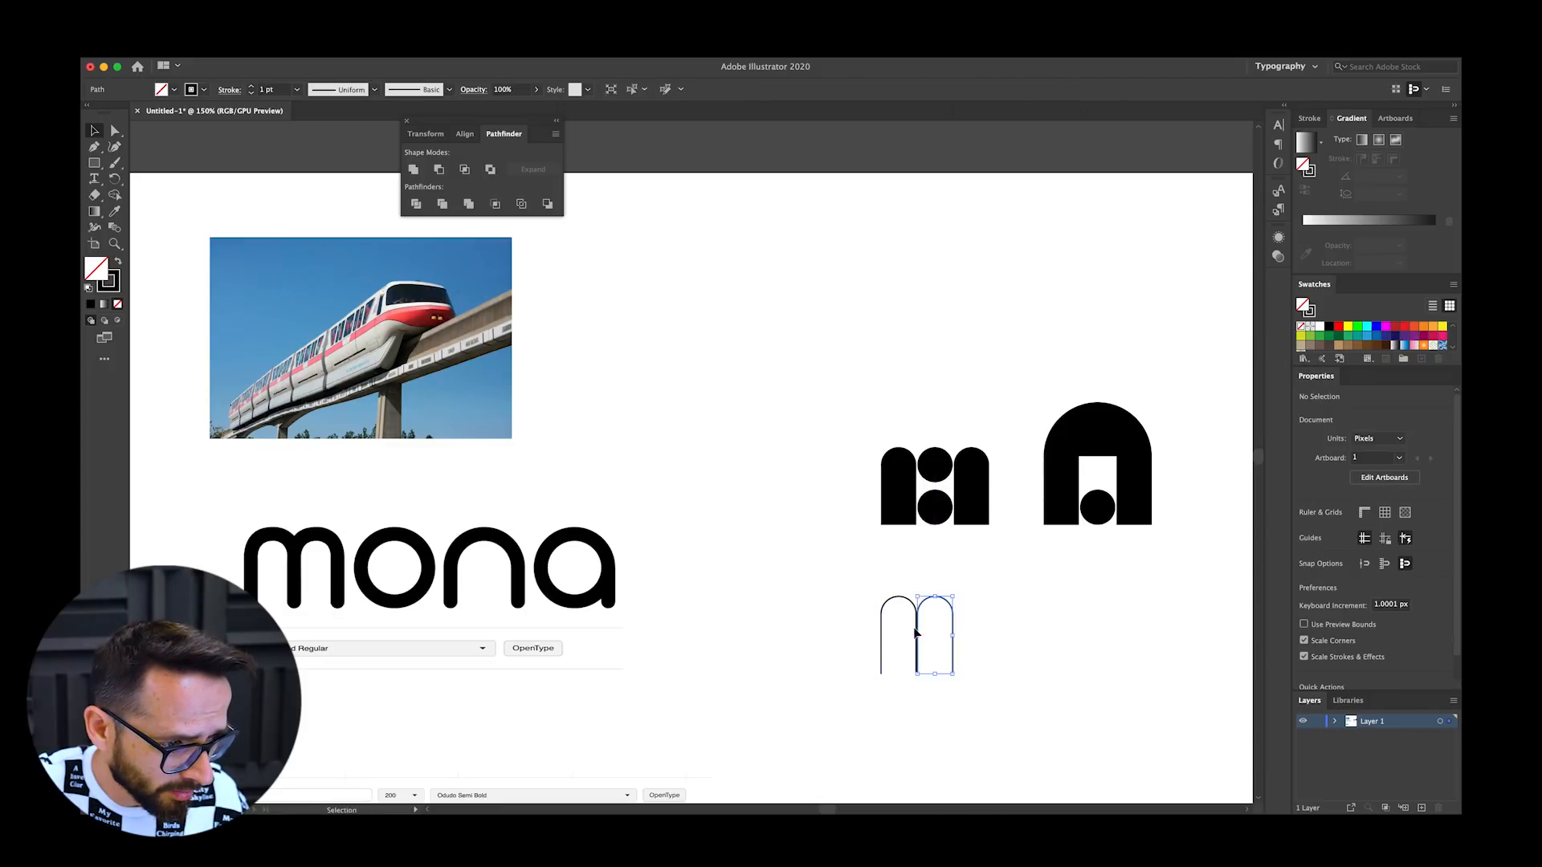
Step: Set the stroke weight of both outlined arches to 12 pt
key(super+equal)
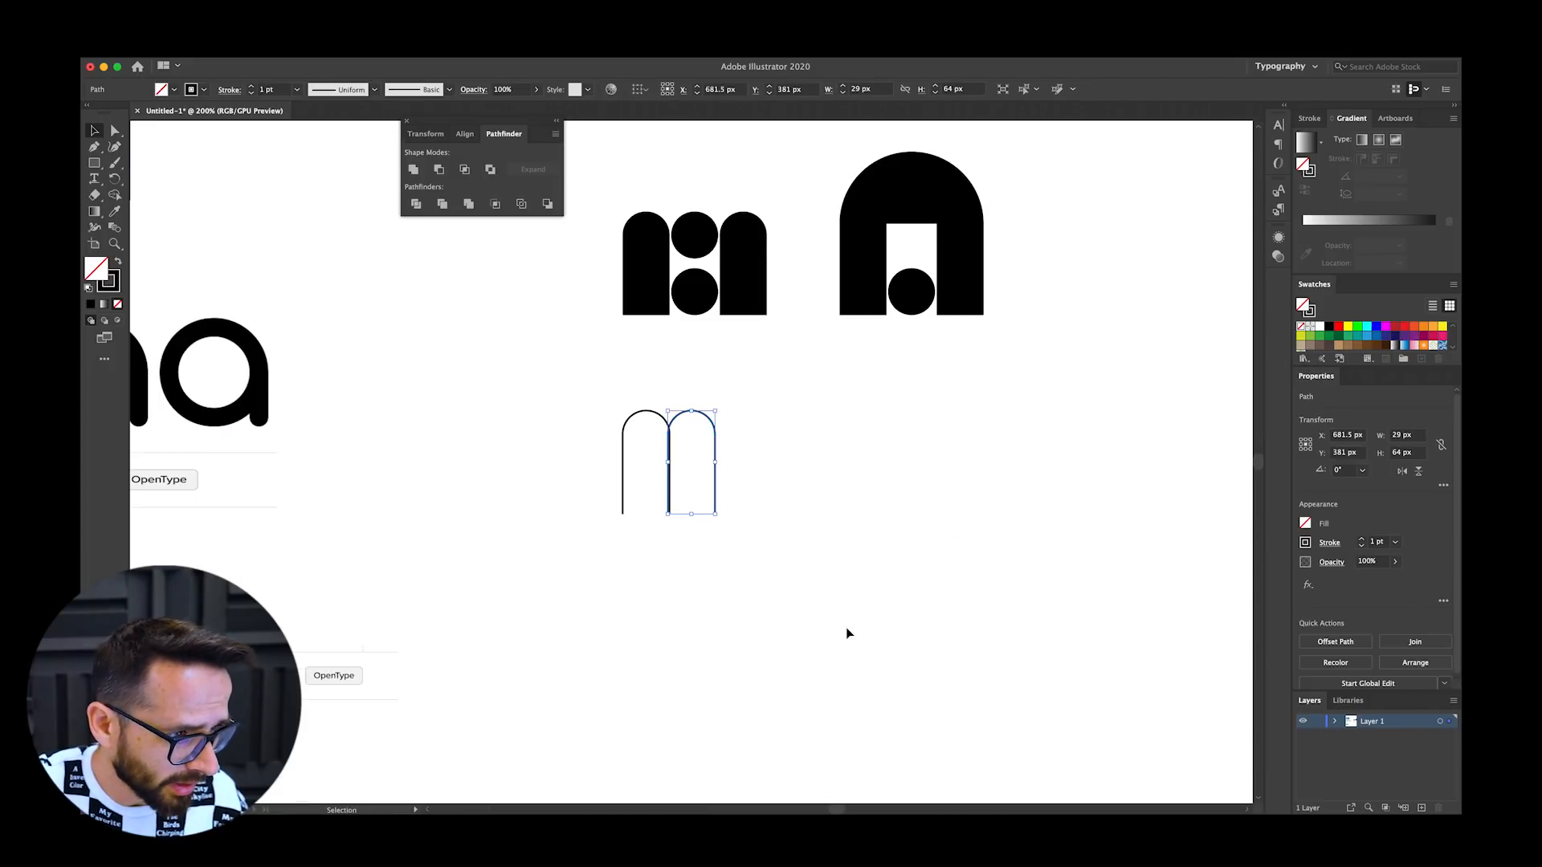
click(847, 633)
drag(770, 405, 642, 471)
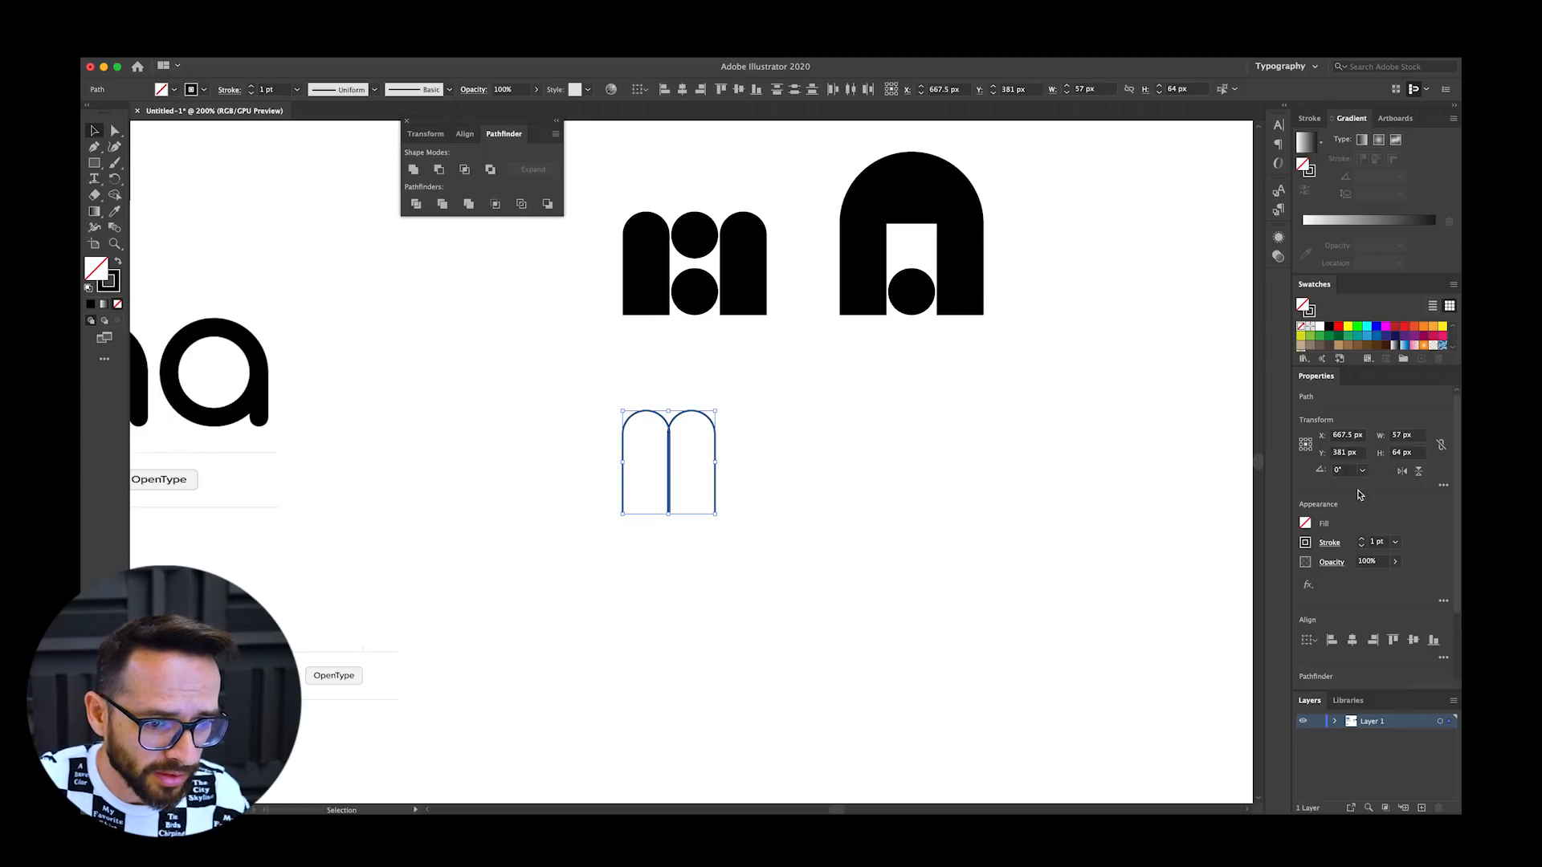
click(1362, 539)
click(1363, 539)
click(1363, 539)
click(1362, 539)
click(1362, 539)
click(1362, 539)
click(1363, 539)
click(1362, 539)
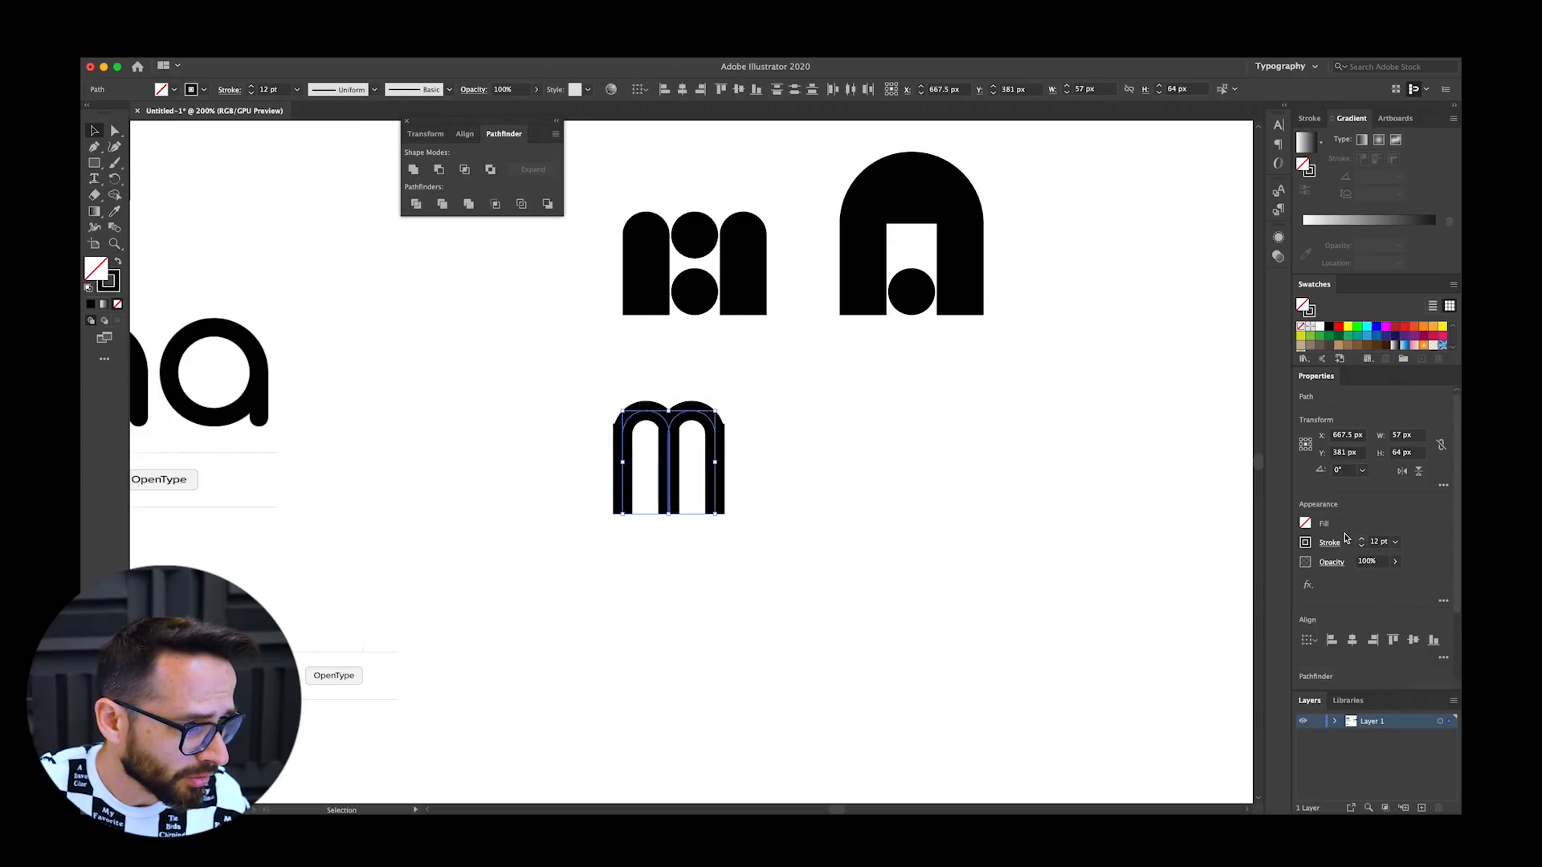
Step: Shift the right arch of the outlined "m" slightly to the right
click(860, 417)
drag(706, 417, 713, 416)
click(809, 431)
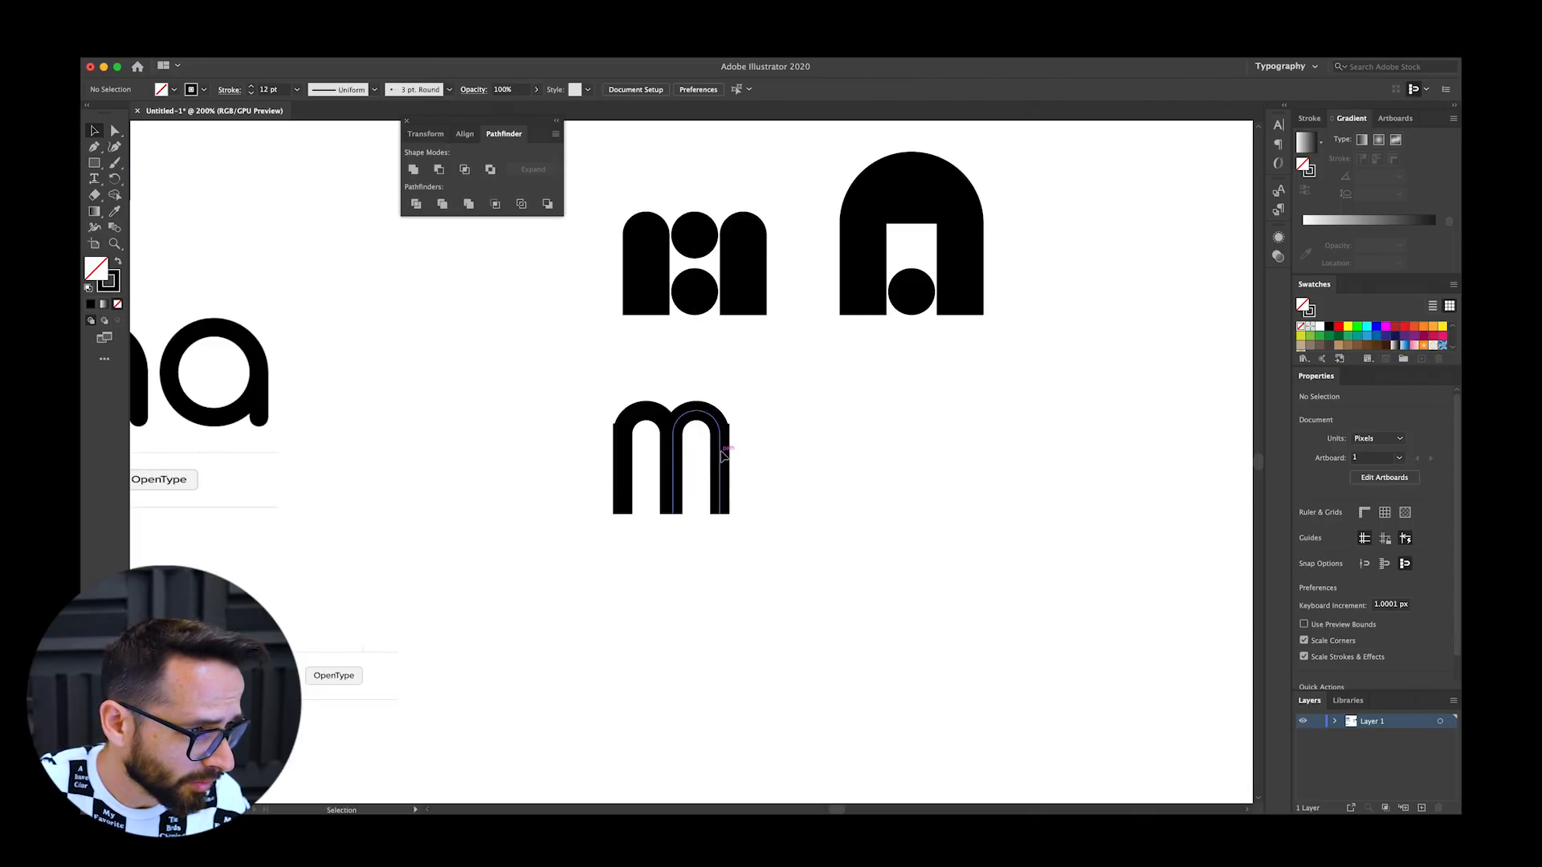
click(722, 442)
click(777, 446)
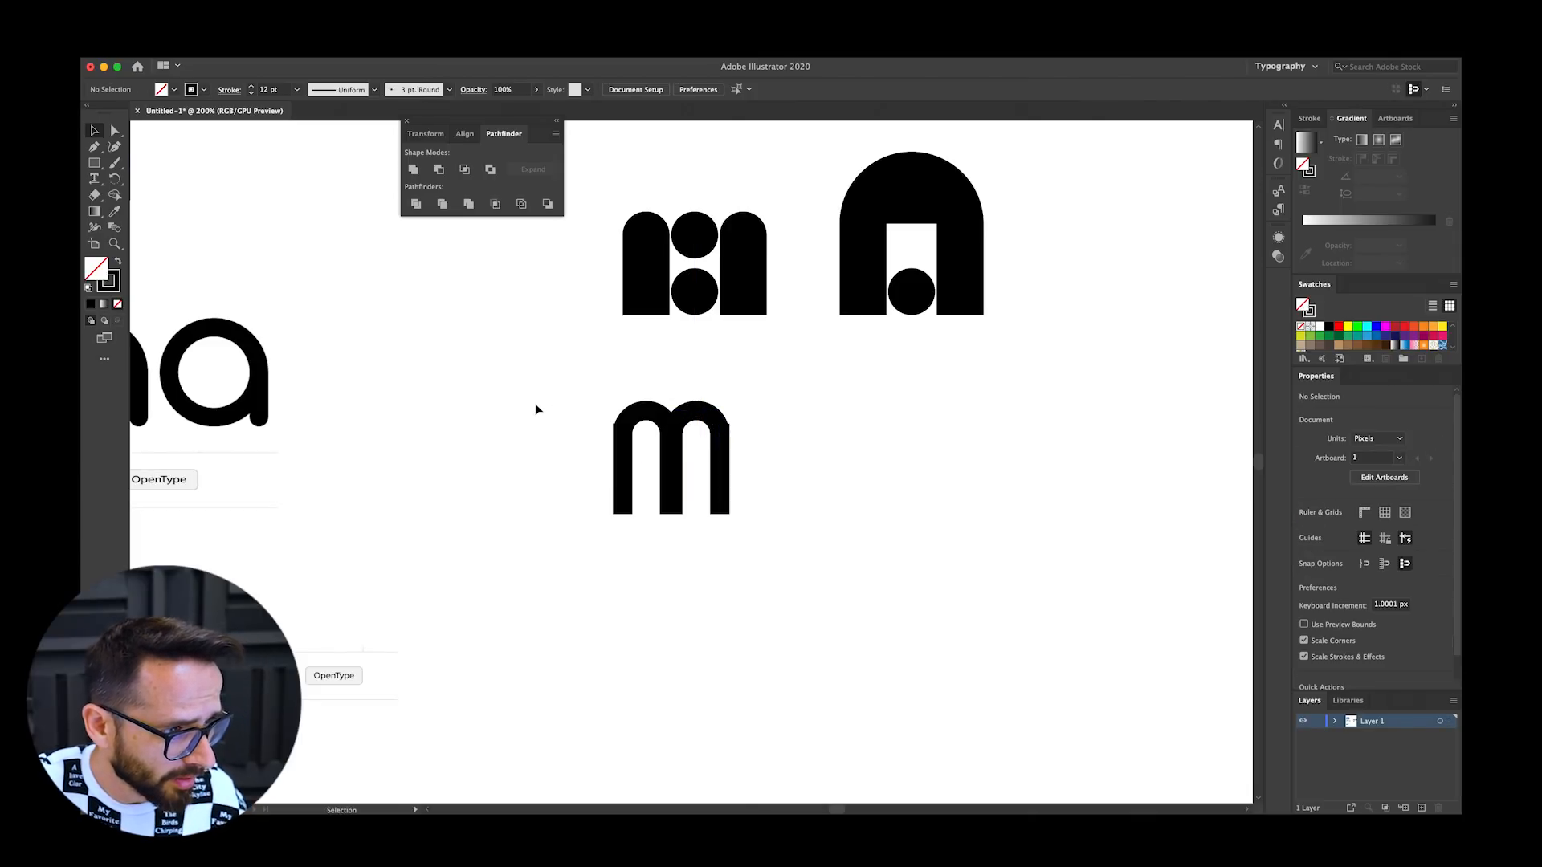
Step: Delete the outlined "m" made of the two narrow arches
key(super+equal)
drag(532, 384, 545, 395)
key(Delete)
Step: Draw an unfilled circle about 57 px wide with a 12 pt black stroke and remove its lower half
drag(94, 163, 161, 195)
drag(614, 487, 705, 528)
key(a)
drag(647, 673, 586, 610)
key(Delete)
Step: Extend both ends of the semicircle straight down with the Pen tool to form two equal legs
key(p)
click(521, 488)
click(521, 590)
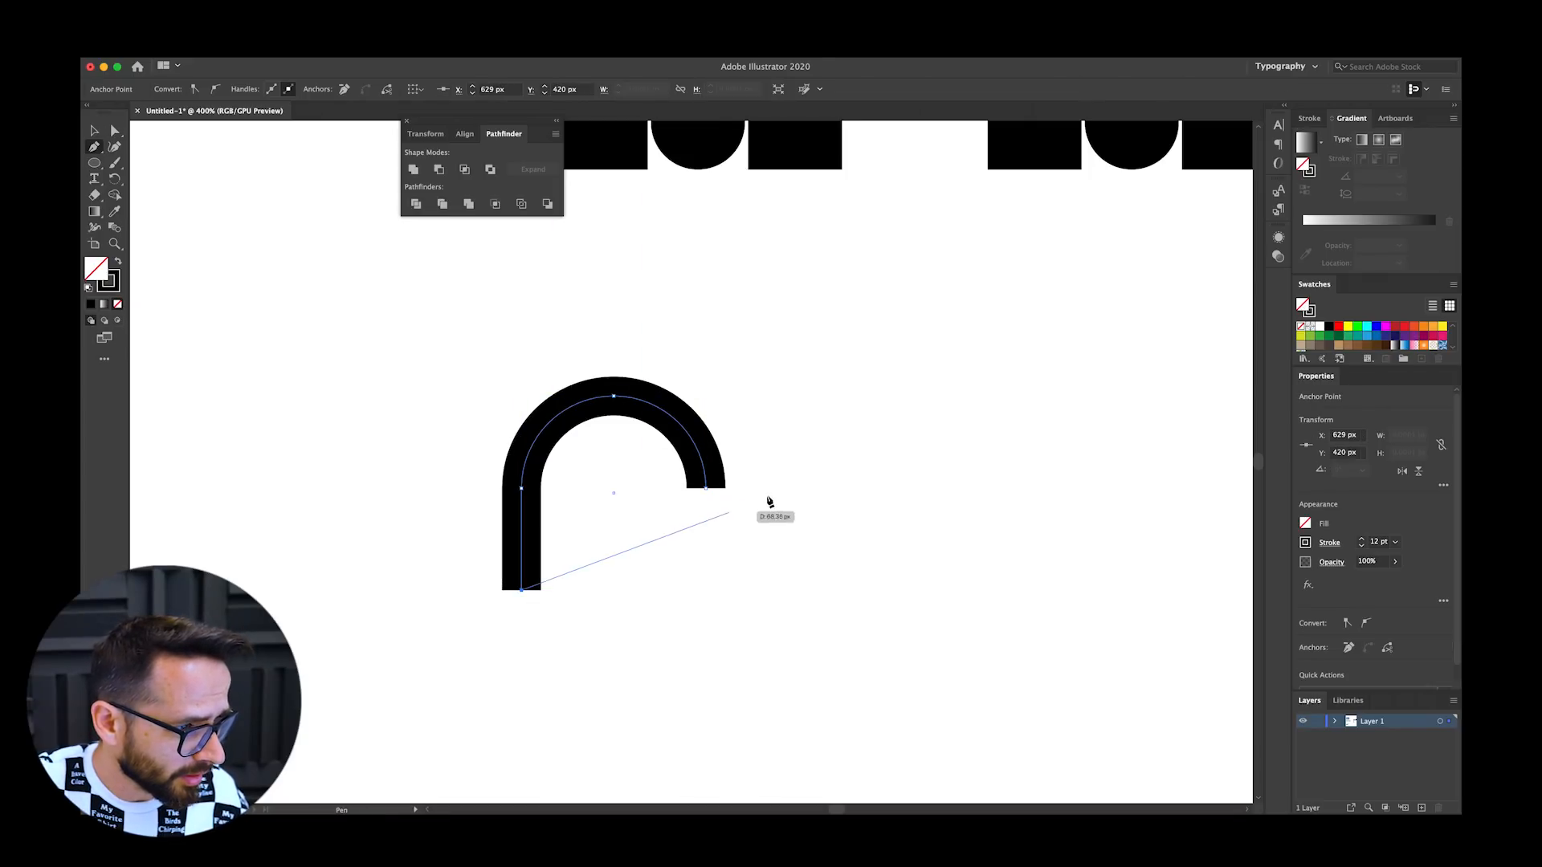
click(706, 590)
key(v)
click(710, 633)
Step: Duplicate the arch to the right so the two overlap at the middle leg and form an "m"
drag(609, 404, 792, 404)
click(775, 605)
key(a)
drag(626, 573, 713, 635)
click(647, 647)
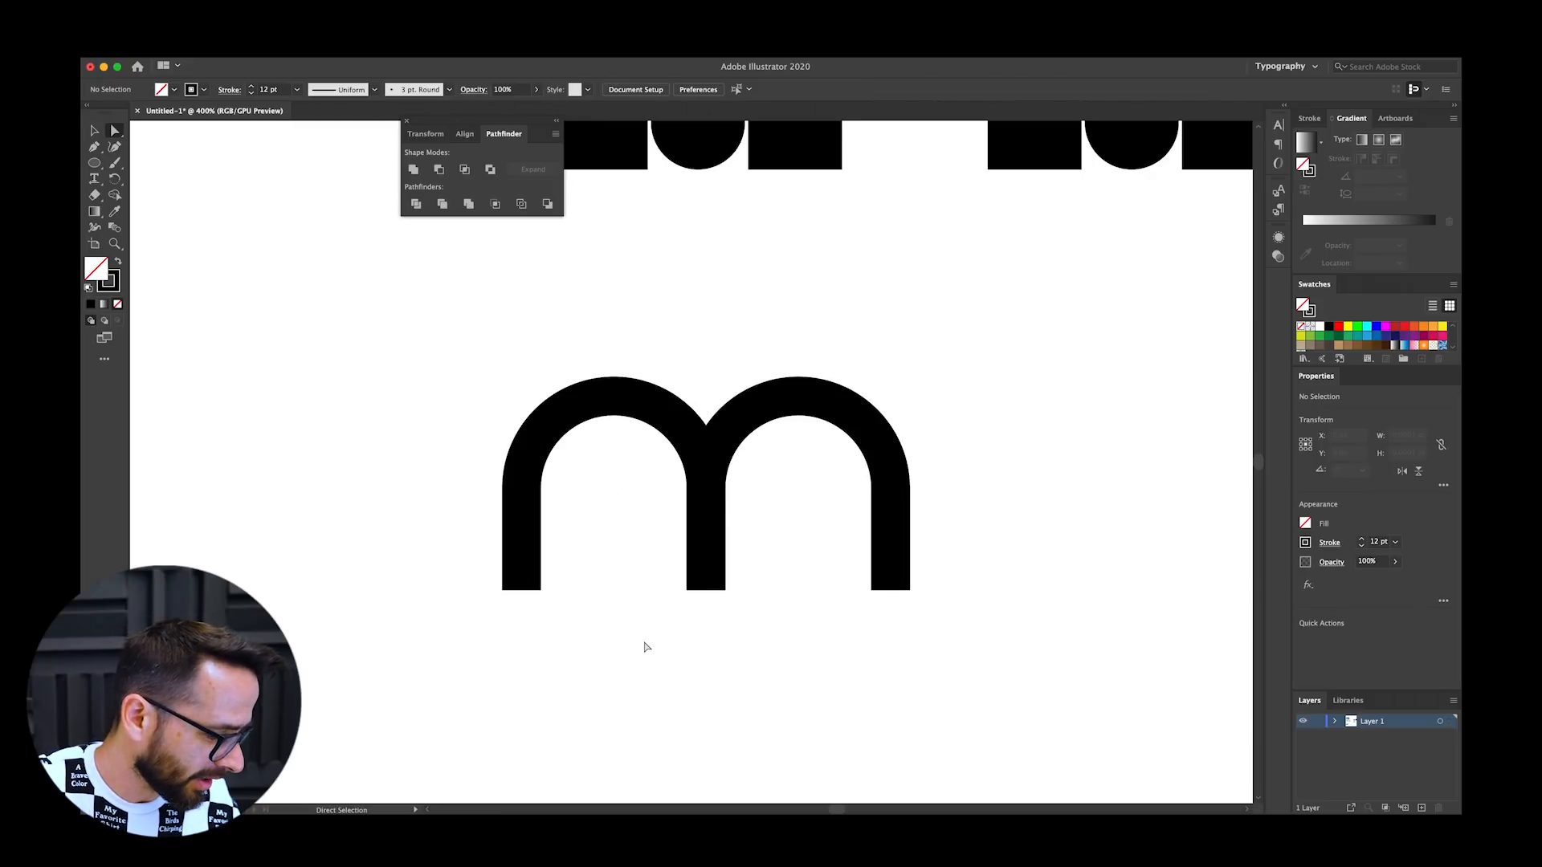
Step: Try removing the middle leg of the outlined "m"
key(super+minus)
key(super+minus)
key(super+minus)
key(super+minus)
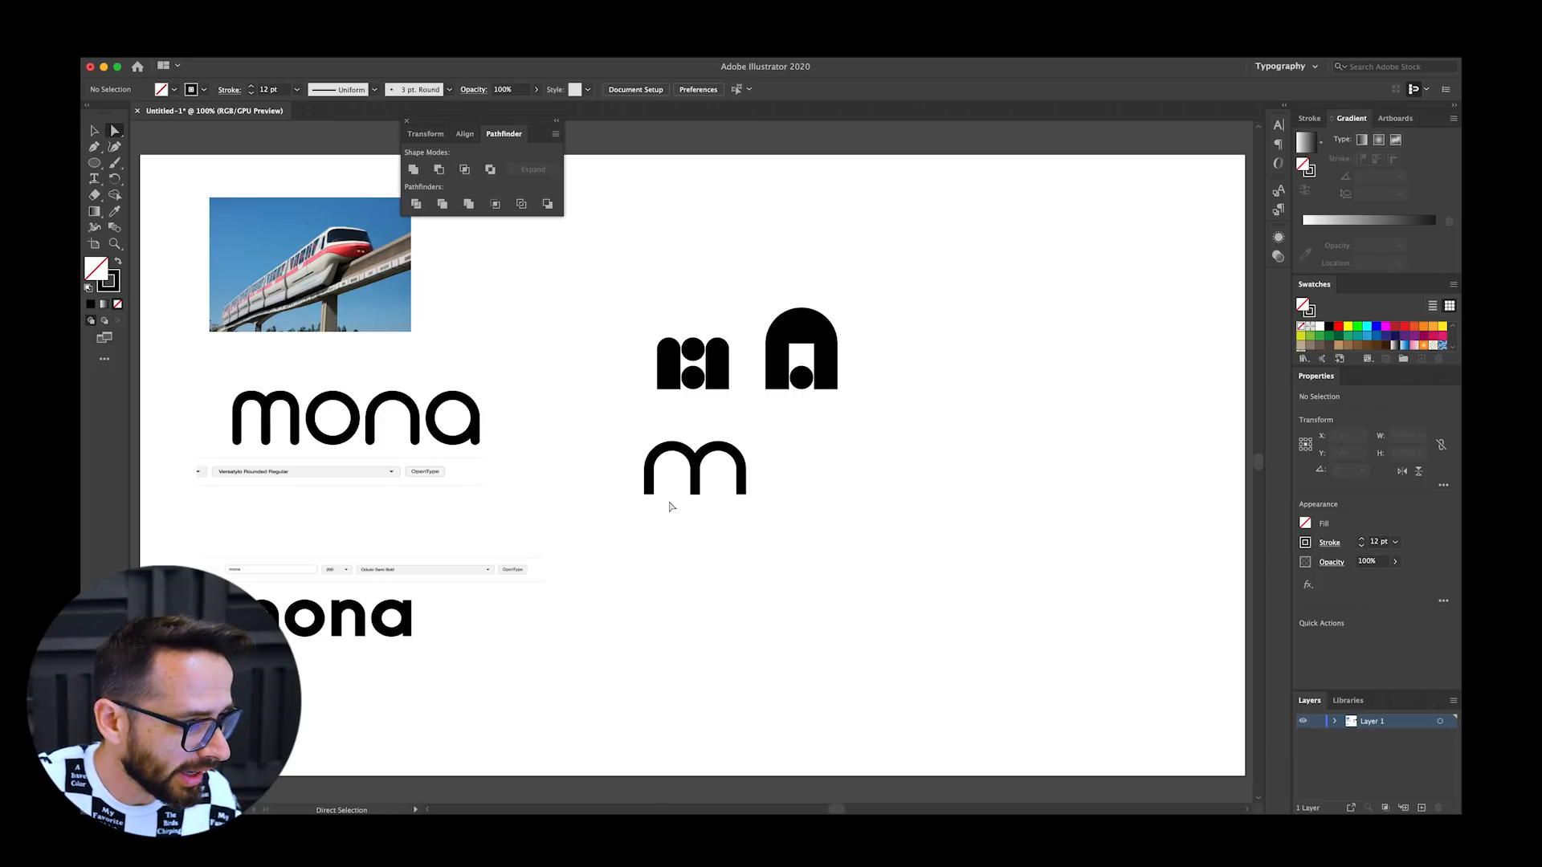
click(684, 497)
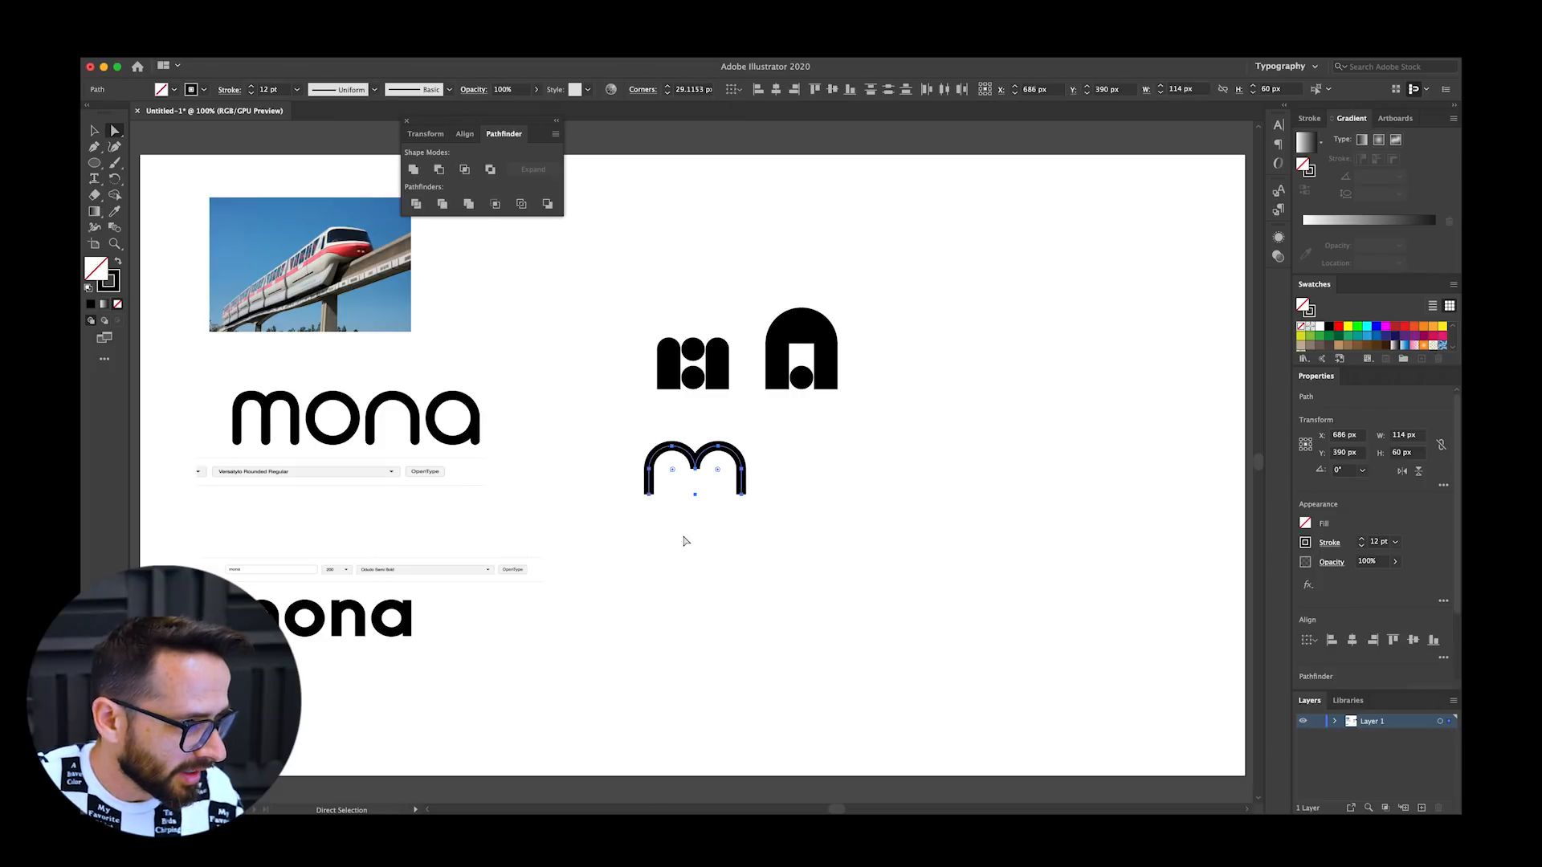
key(super+z)
Step: Move the dot from the single-arch mark beneath the outlined "m"'s middle leg and lengthen the outer legs to a path height of 88 px
drag(710, 523, 684, 482)
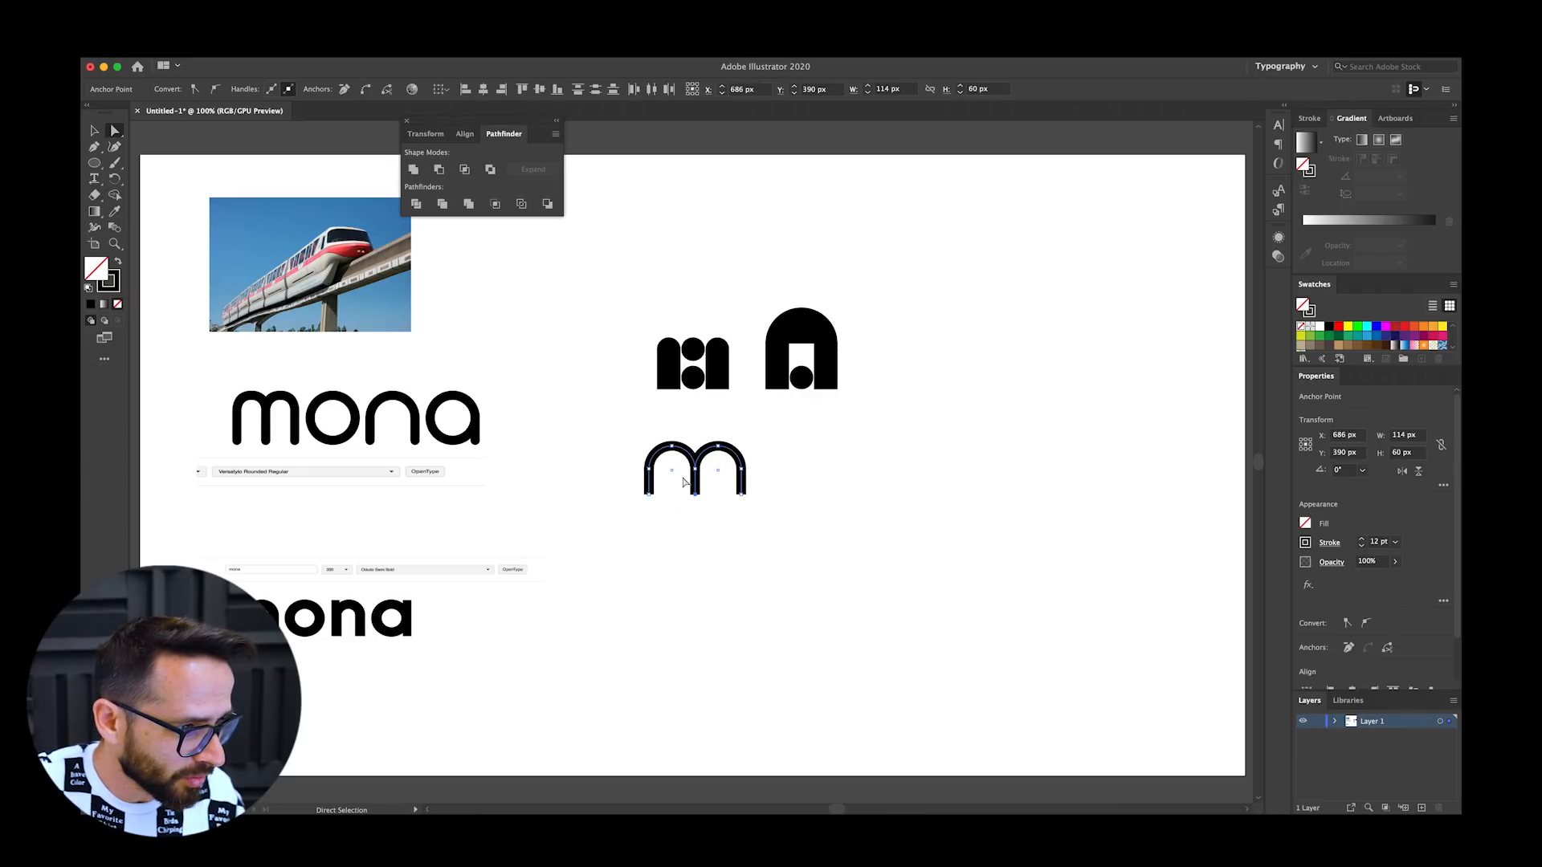
key(v)
drag(801, 374, 735, 507)
key(a)
drag(627, 487, 658, 503)
key(shift+Down)
key(shift+Down)
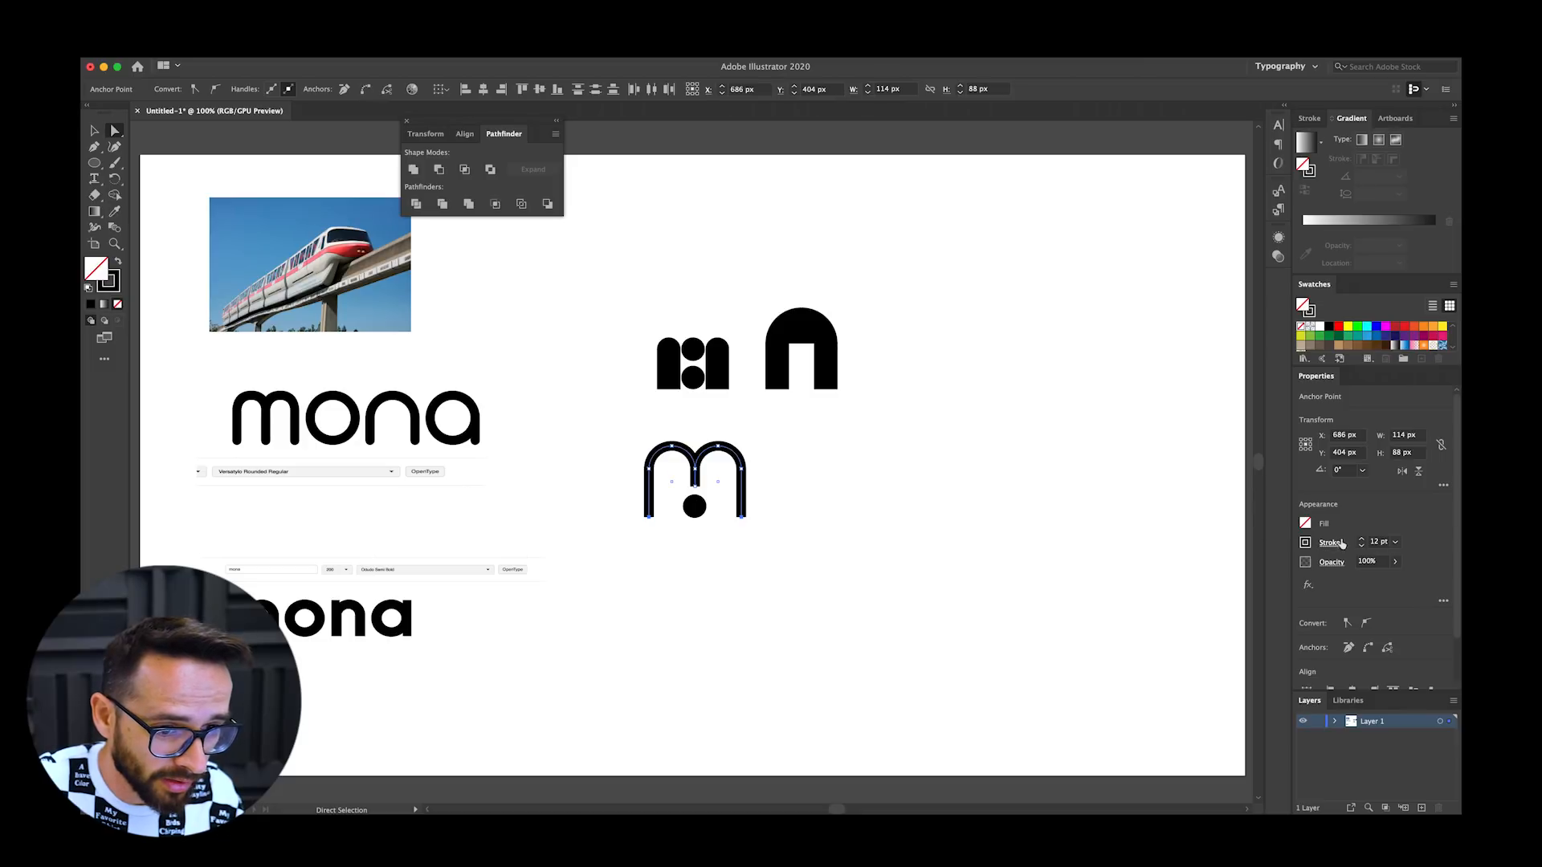
Step: Increase the outlined "m"'s stroke weight to 37 pt
click(1362, 539)
click(1363, 542)
click(1363, 543)
click(1363, 542)
click(1363, 542)
click(1363, 542)
click(1363, 542)
click(1363, 542)
click(1363, 542)
click(733, 540)
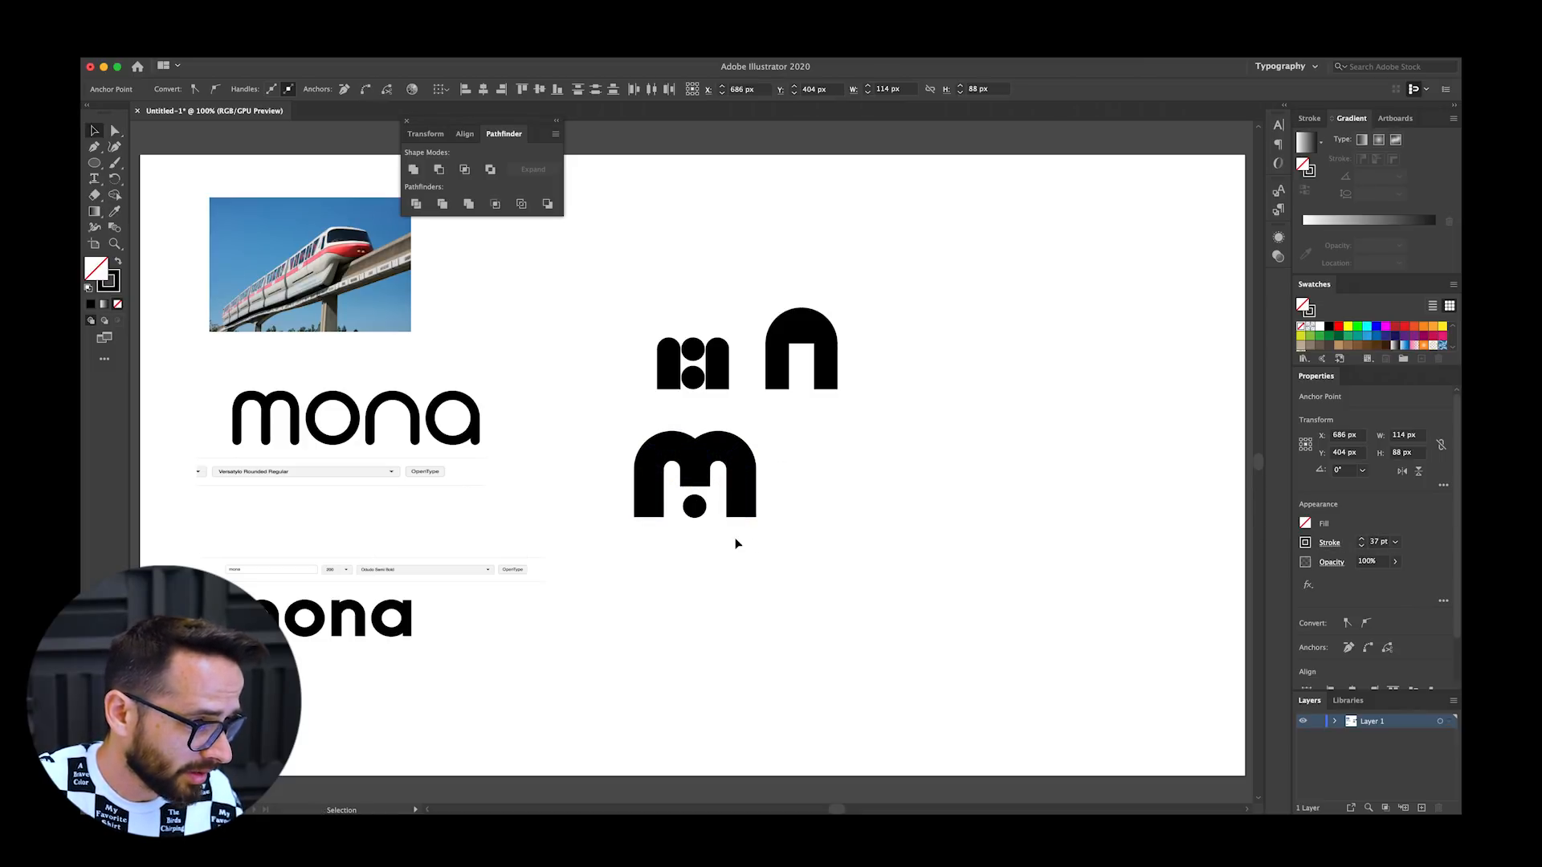
Step: Delete the dot beneath the middle leg of the "m"
key(v)
click(694, 507)
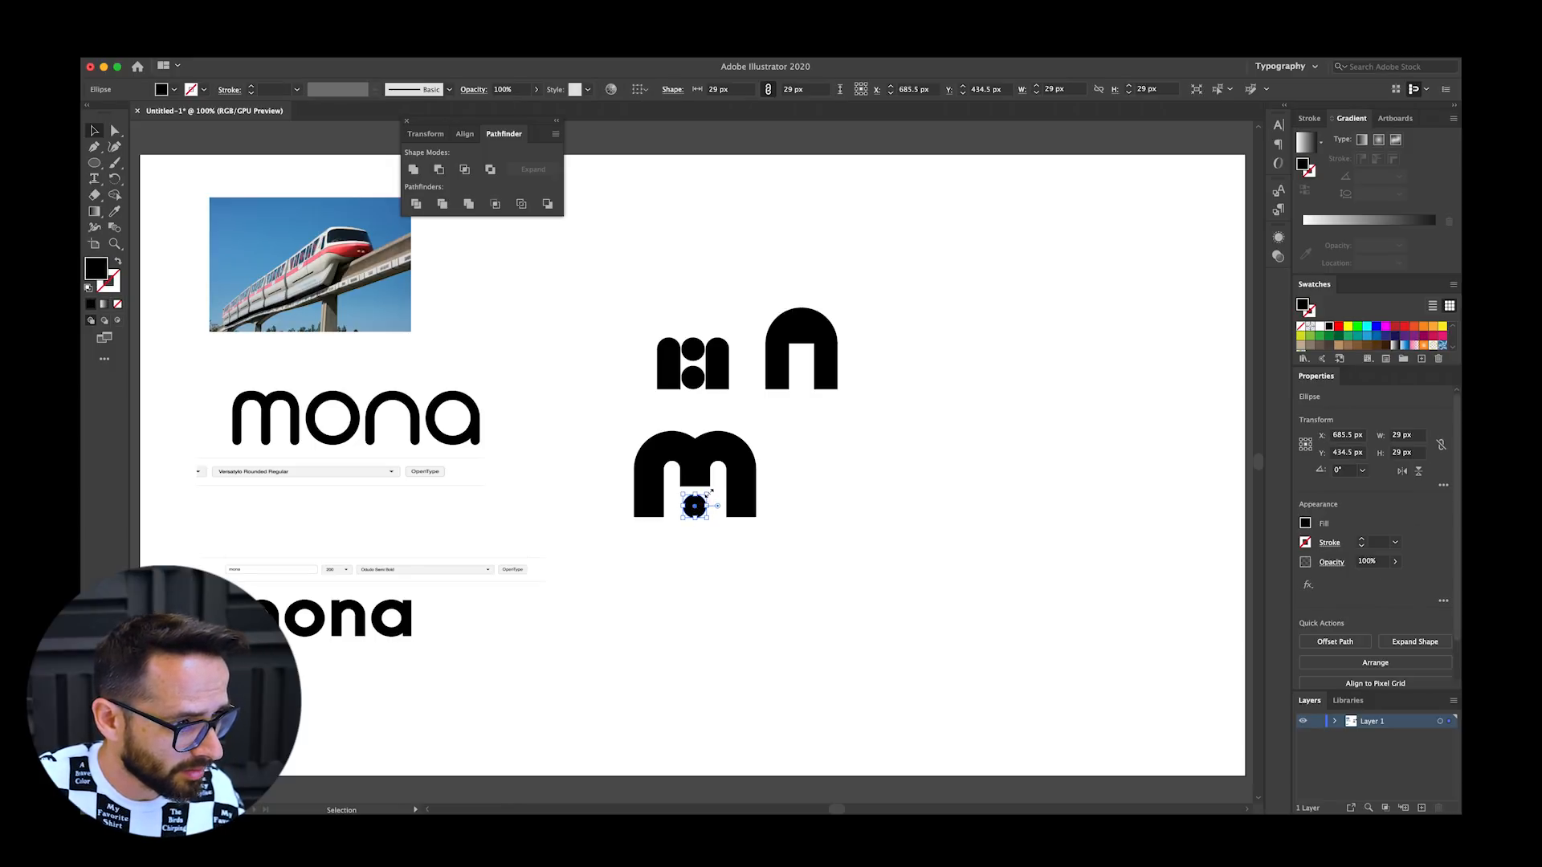
drag(708, 493, 712, 490)
key(Delete)
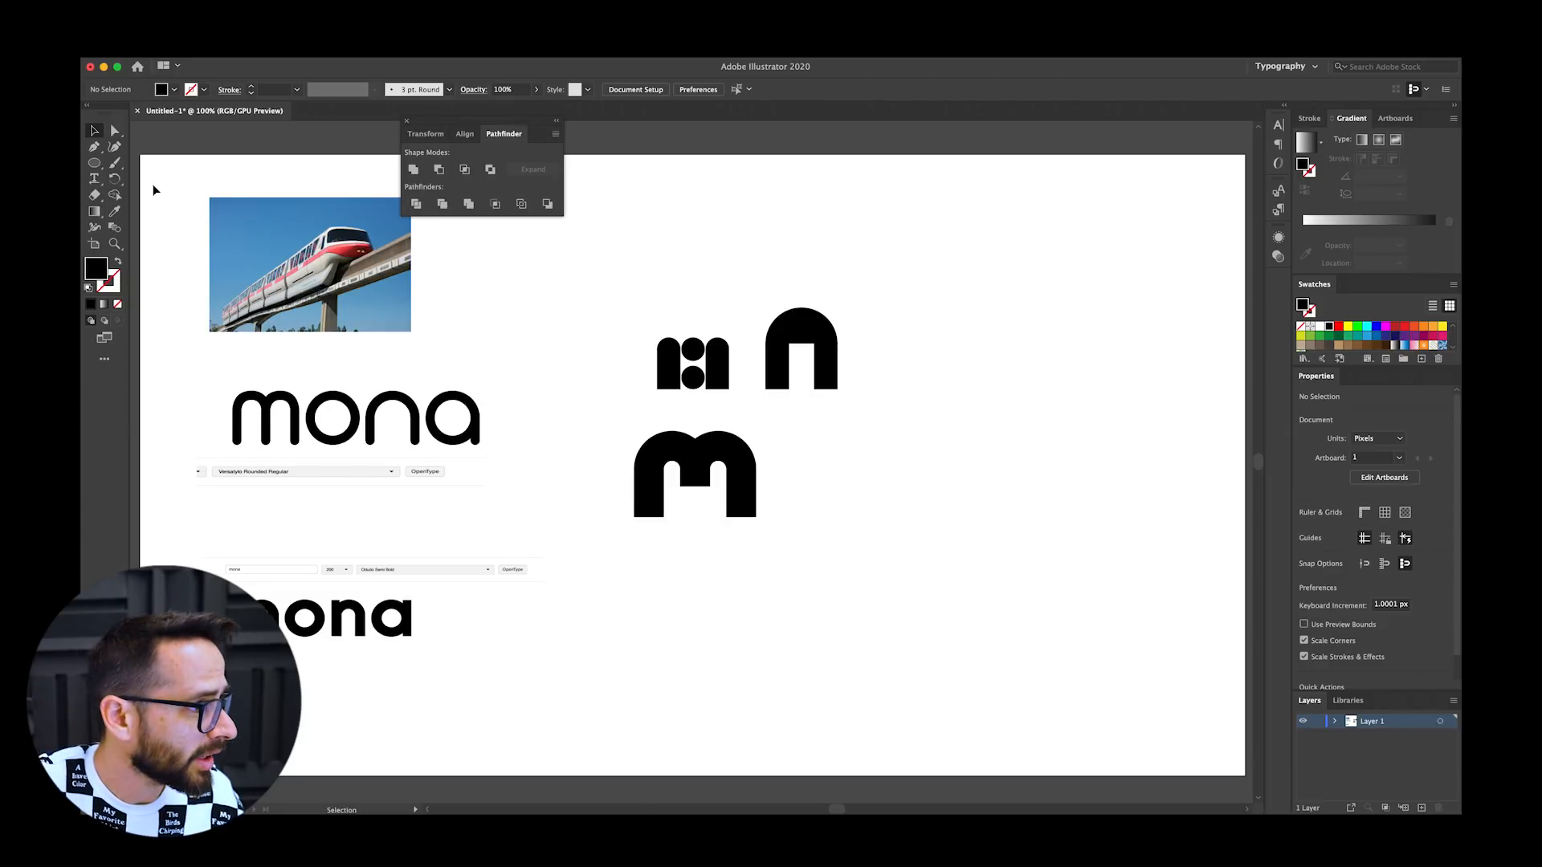
Step: Draw a black rectangle about 38 by 28 px centered beneath the middle leg, level with the "m"'s baseline
click(94, 163)
drag(94, 163, 165, 160)
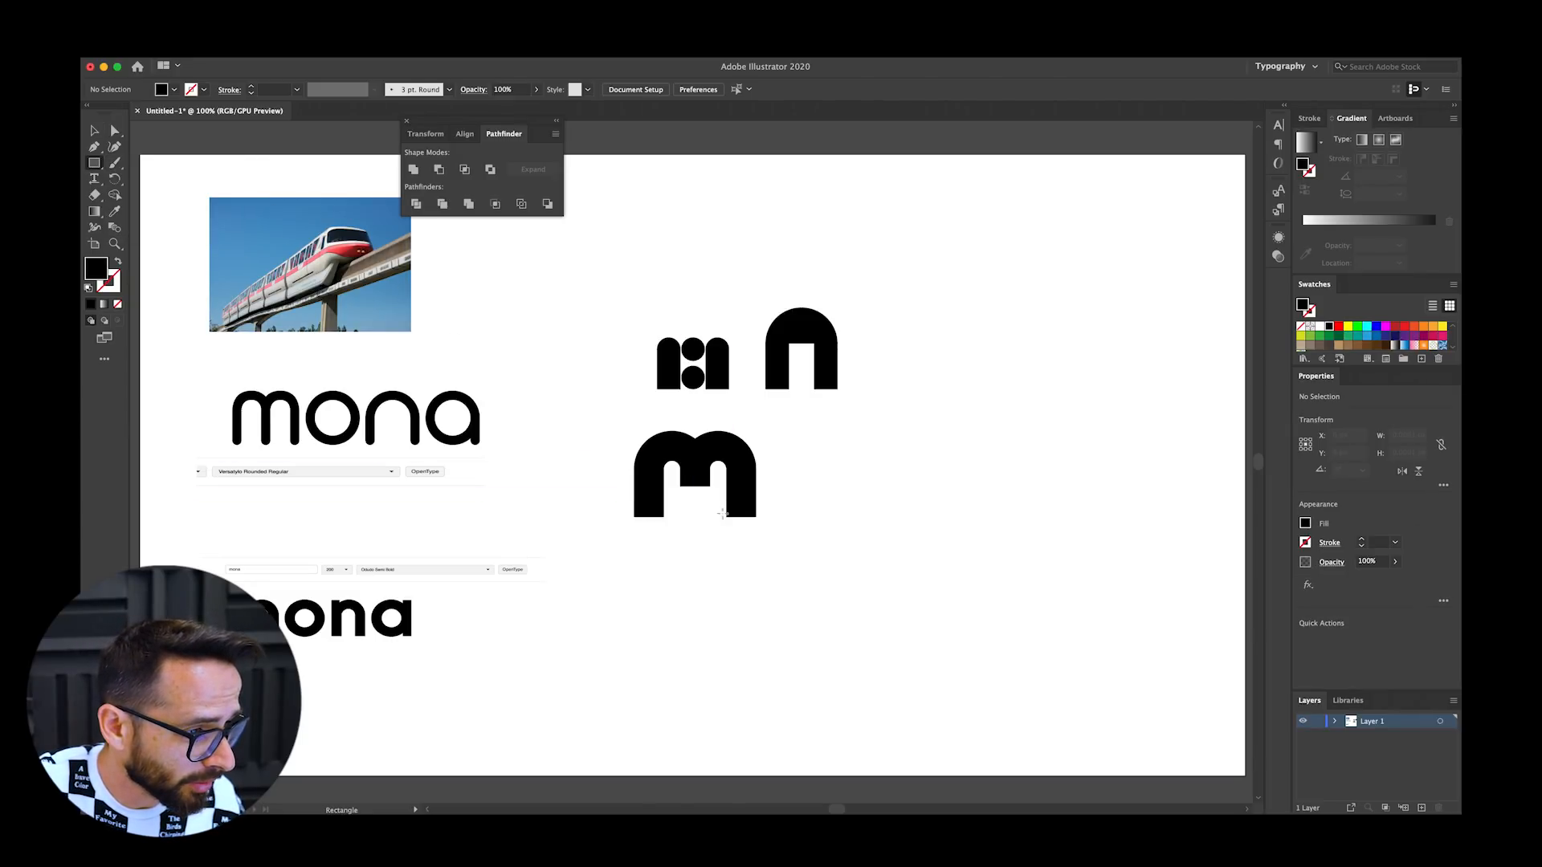
drag(728, 517, 696, 495)
key(v)
click(713, 541)
click(697, 497)
click(716, 562)
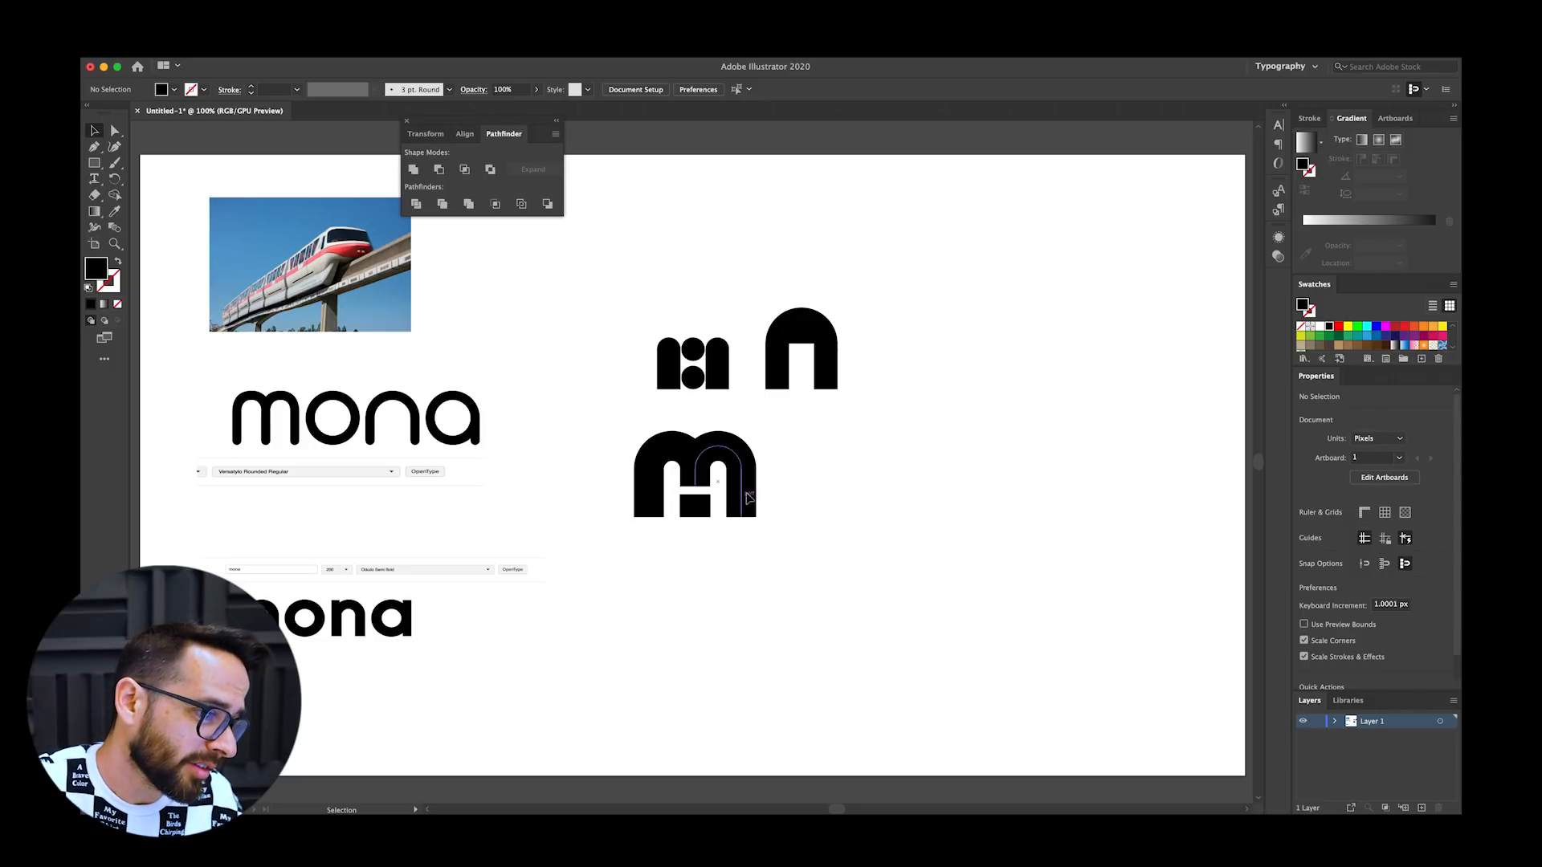
click(694, 505)
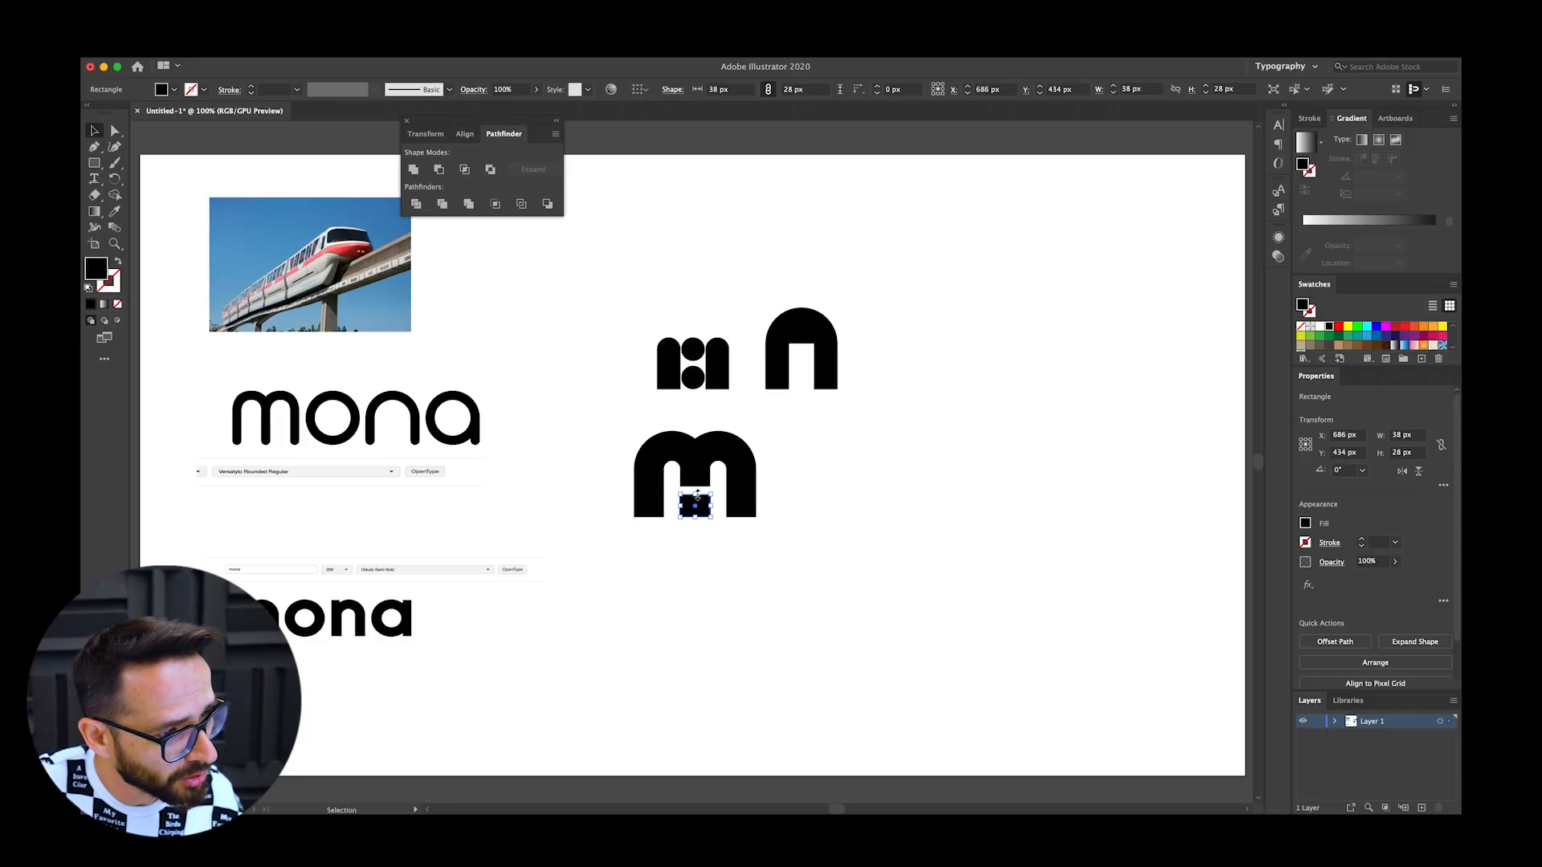
click(666, 551)
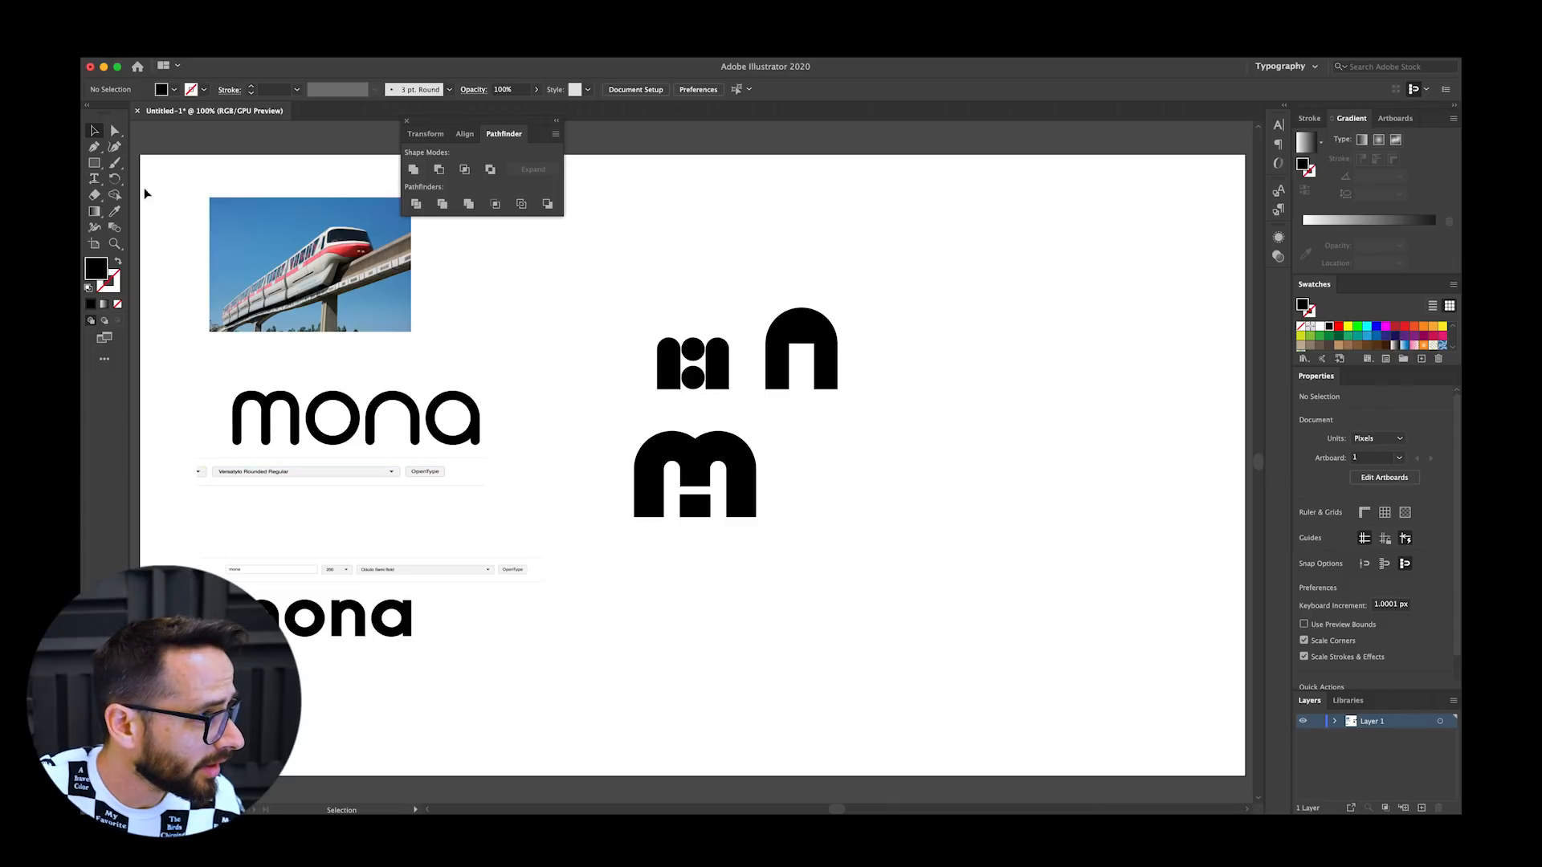
Step: Reduce the stroke weight of the two arches of the "m" to 24 pt
drag(619, 432, 771, 471)
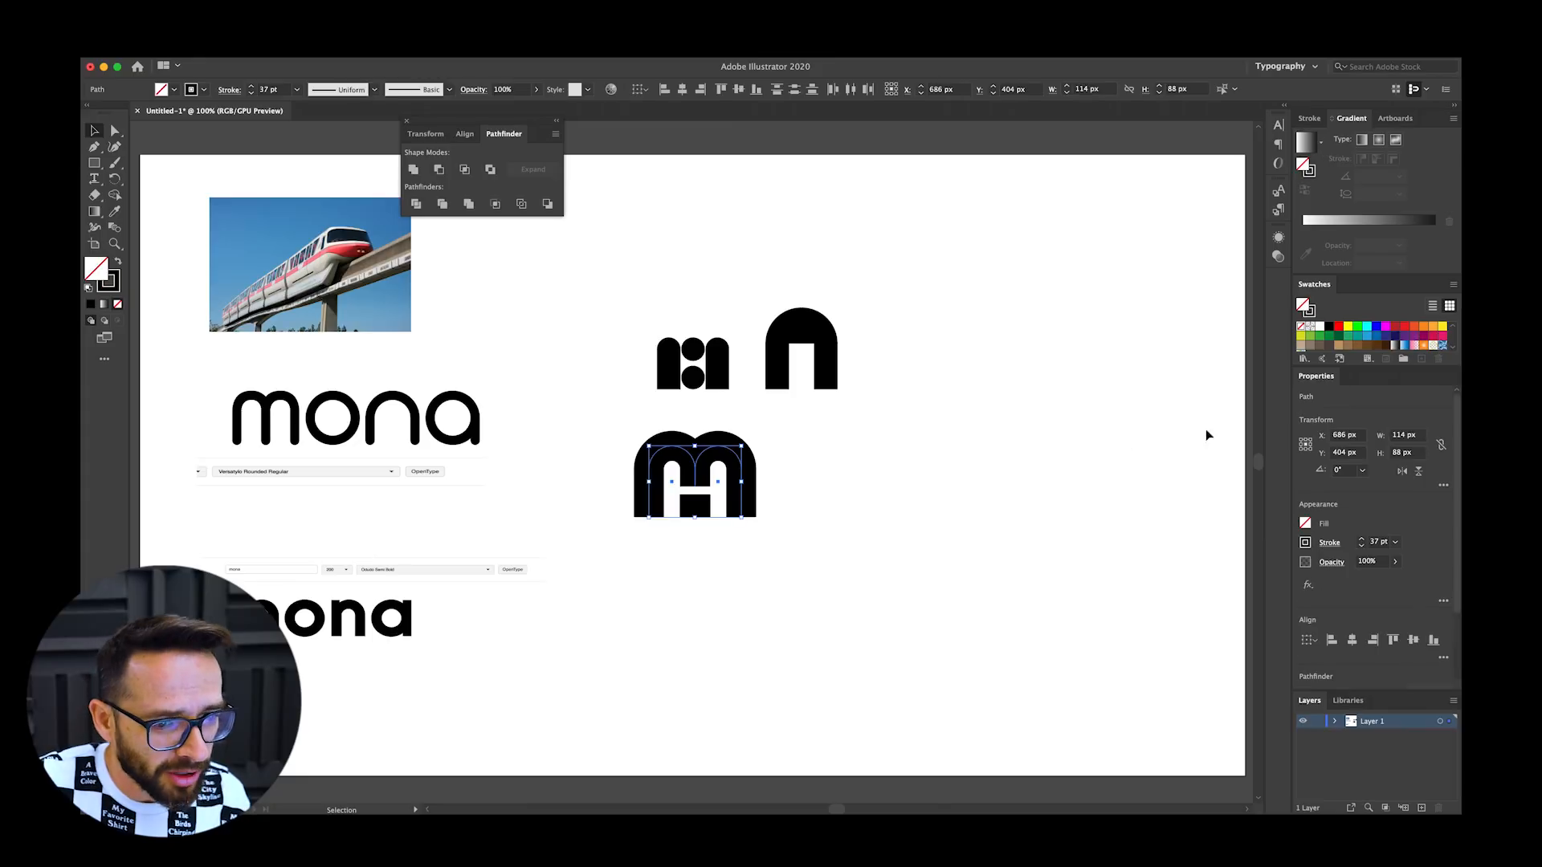
click(1361, 546)
click(1360, 546)
click(1360, 546)
click(1360, 546)
click(1360, 547)
click(1361, 547)
click(1361, 547)
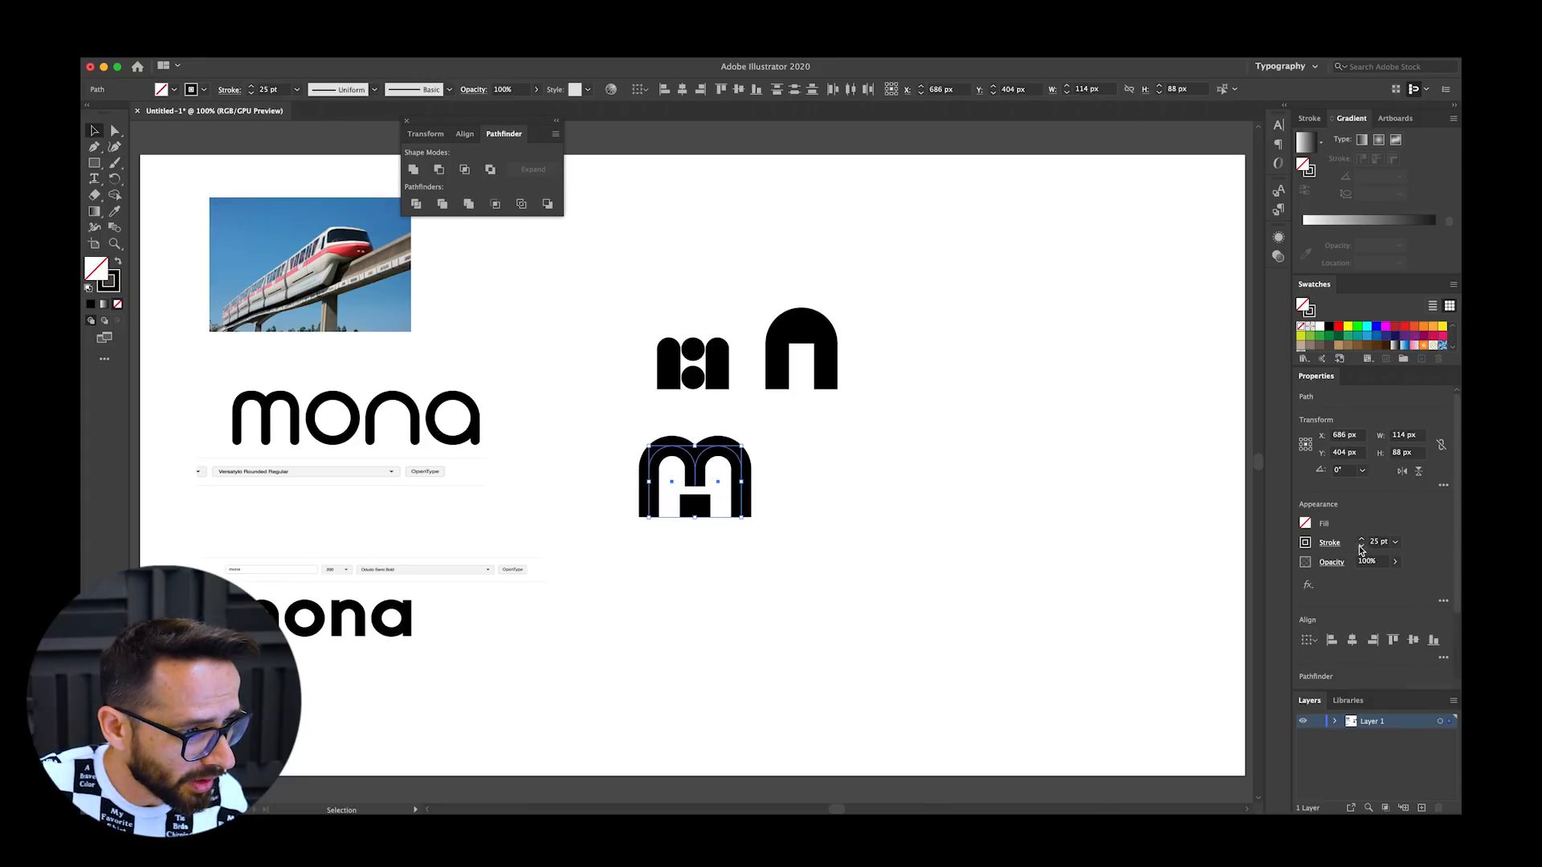
click(1361, 548)
Step: Shrink the rectangle beneath the middle leg to about 26 by 22 px, keeping it centered on the baseline
click(694, 540)
click(700, 508)
drag(714, 506, 696, 496)
click(489, 349)
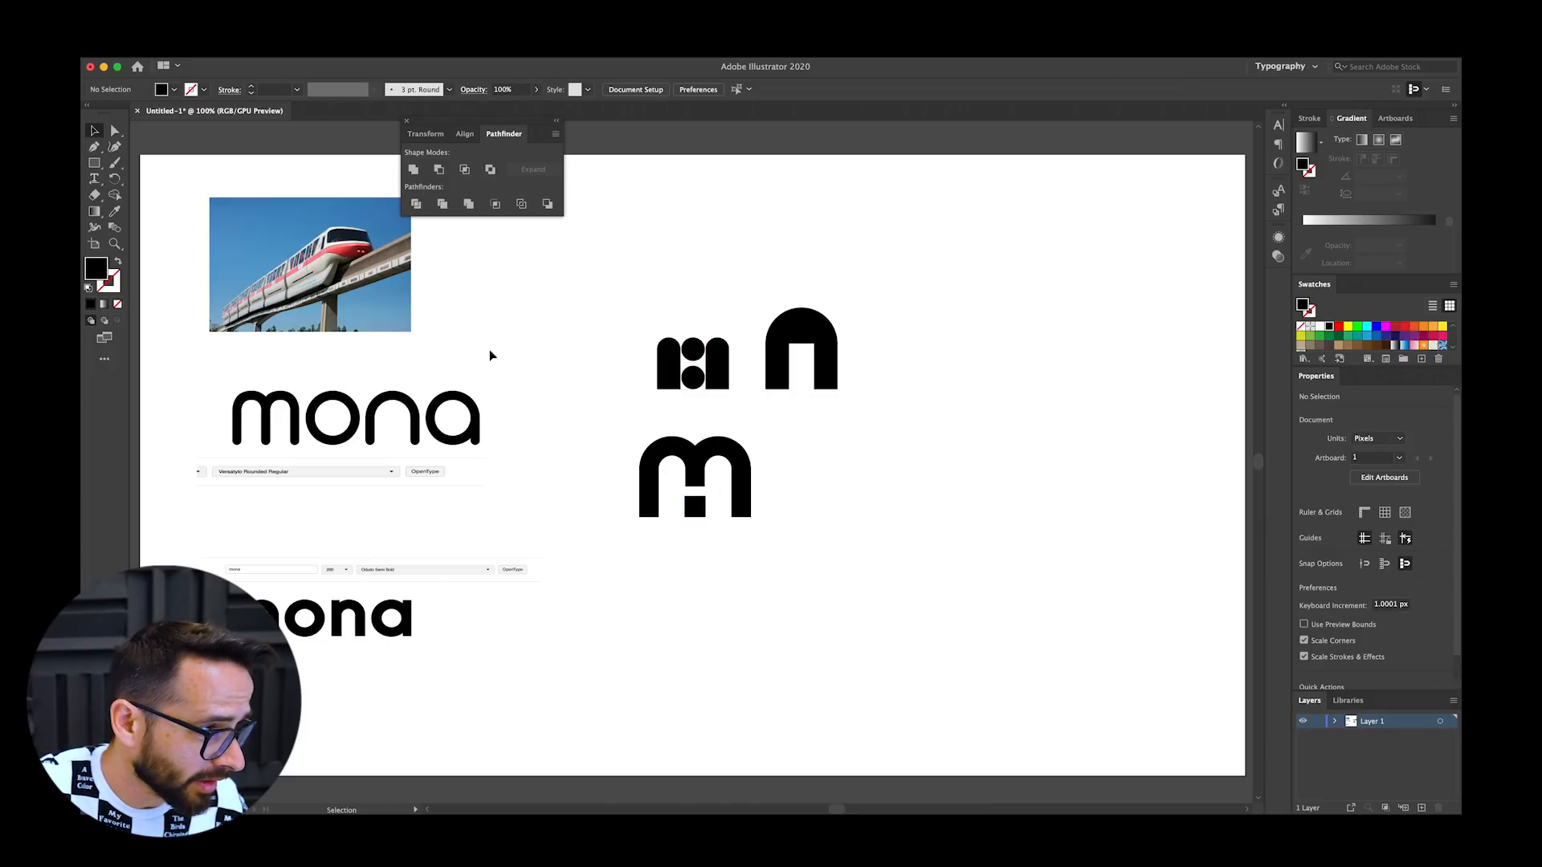
click(697, 507)
key(super+equal)
drag(696, 440, 696, 447)
click(740, 533)
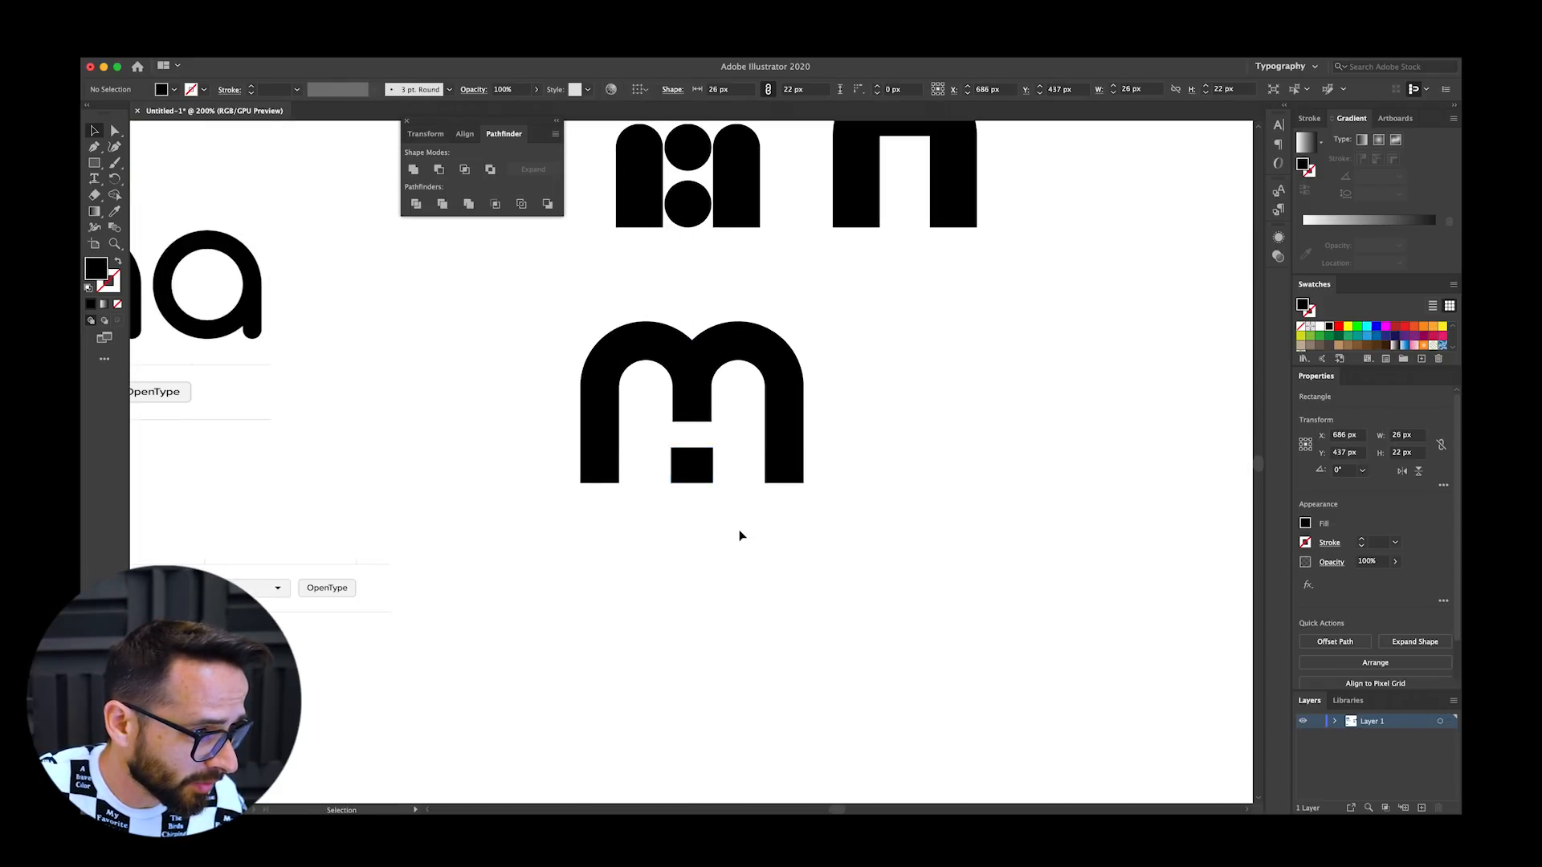
drag(523, 316, 869, 531)
click(868, 524)
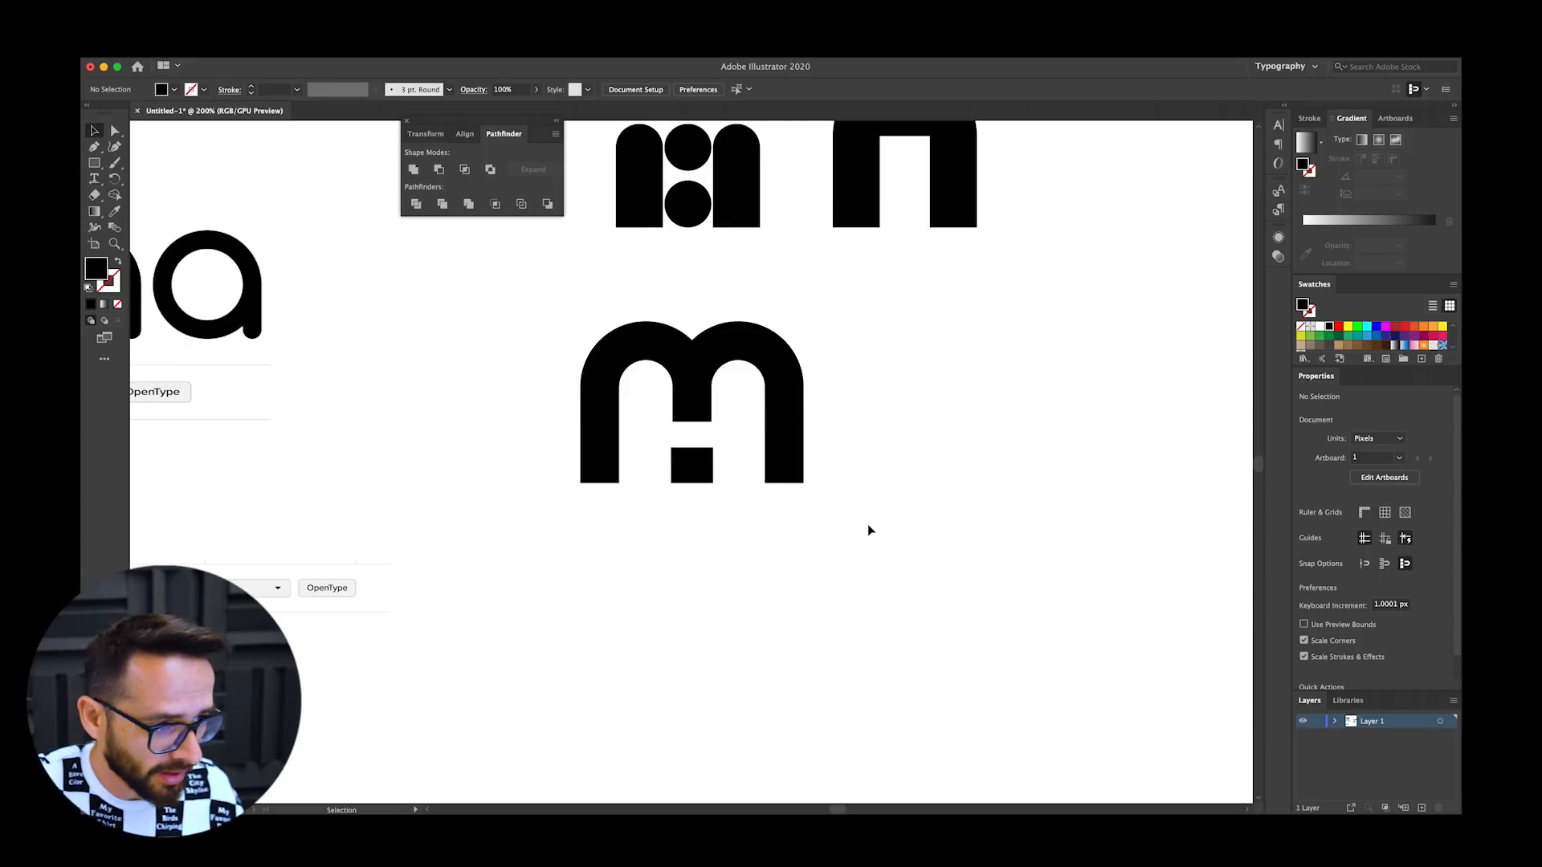
Step: Draw a circle about 97 px wide beside the "m" and give it a black stroke with no fill
key(super+minus)
key(super+minus)
drag(94, 162, 165, 189)
drag(767, 394, 845, 471)
key(super)
key(shift+x)
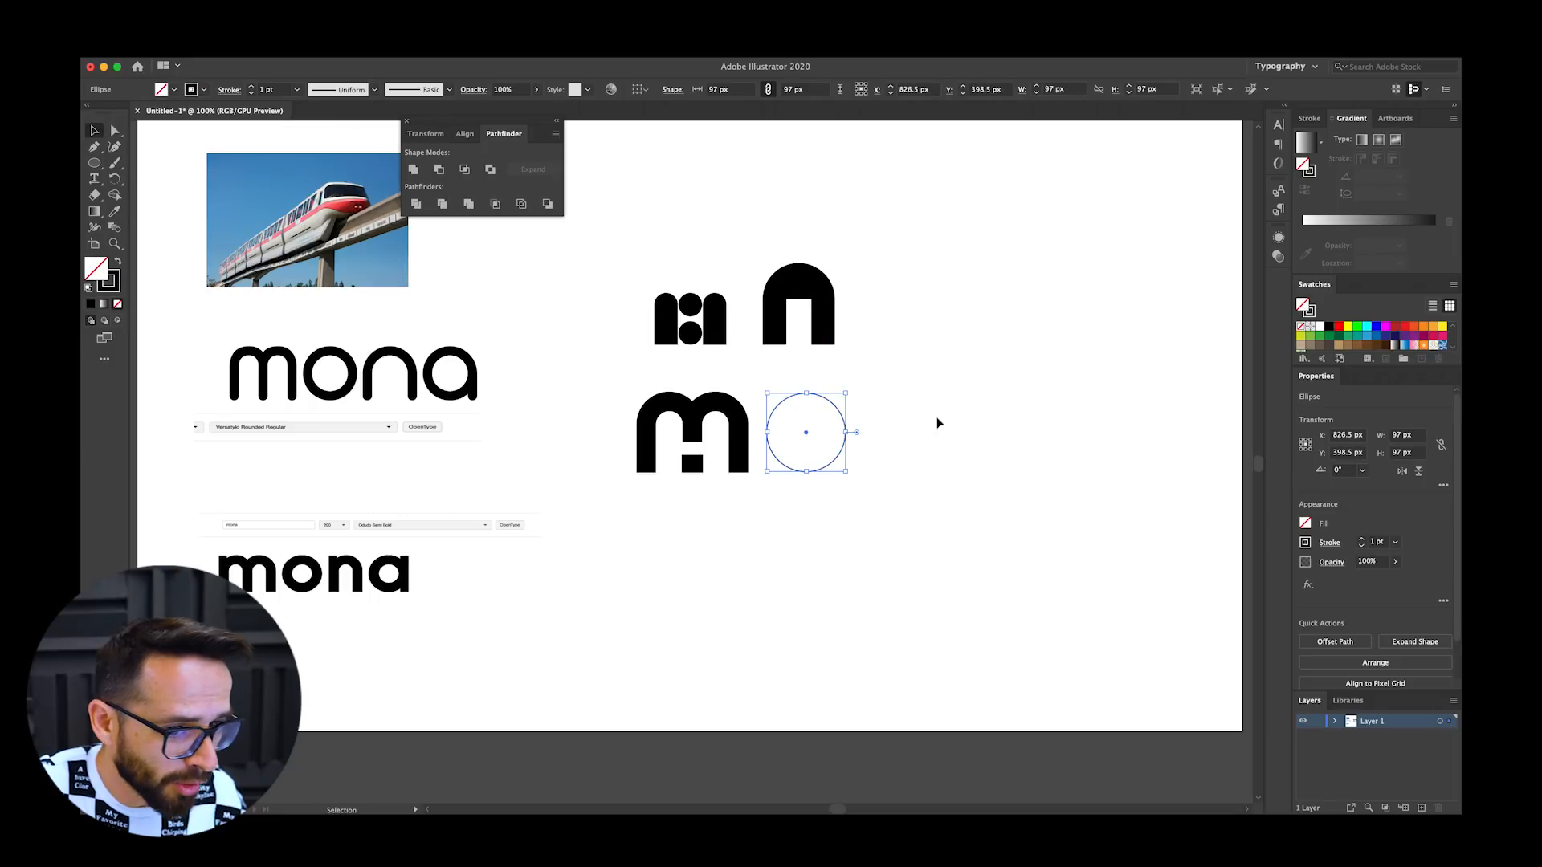
Step: Thicken the circle's stroke so it reads as an "o" beside the "m"
click(1373, 542)
key(Up)
key(Up)
key(Up)
key(Up)
key(Up)
key(Up)
key(Up)
key(Up)
key(Up)
key(Up)
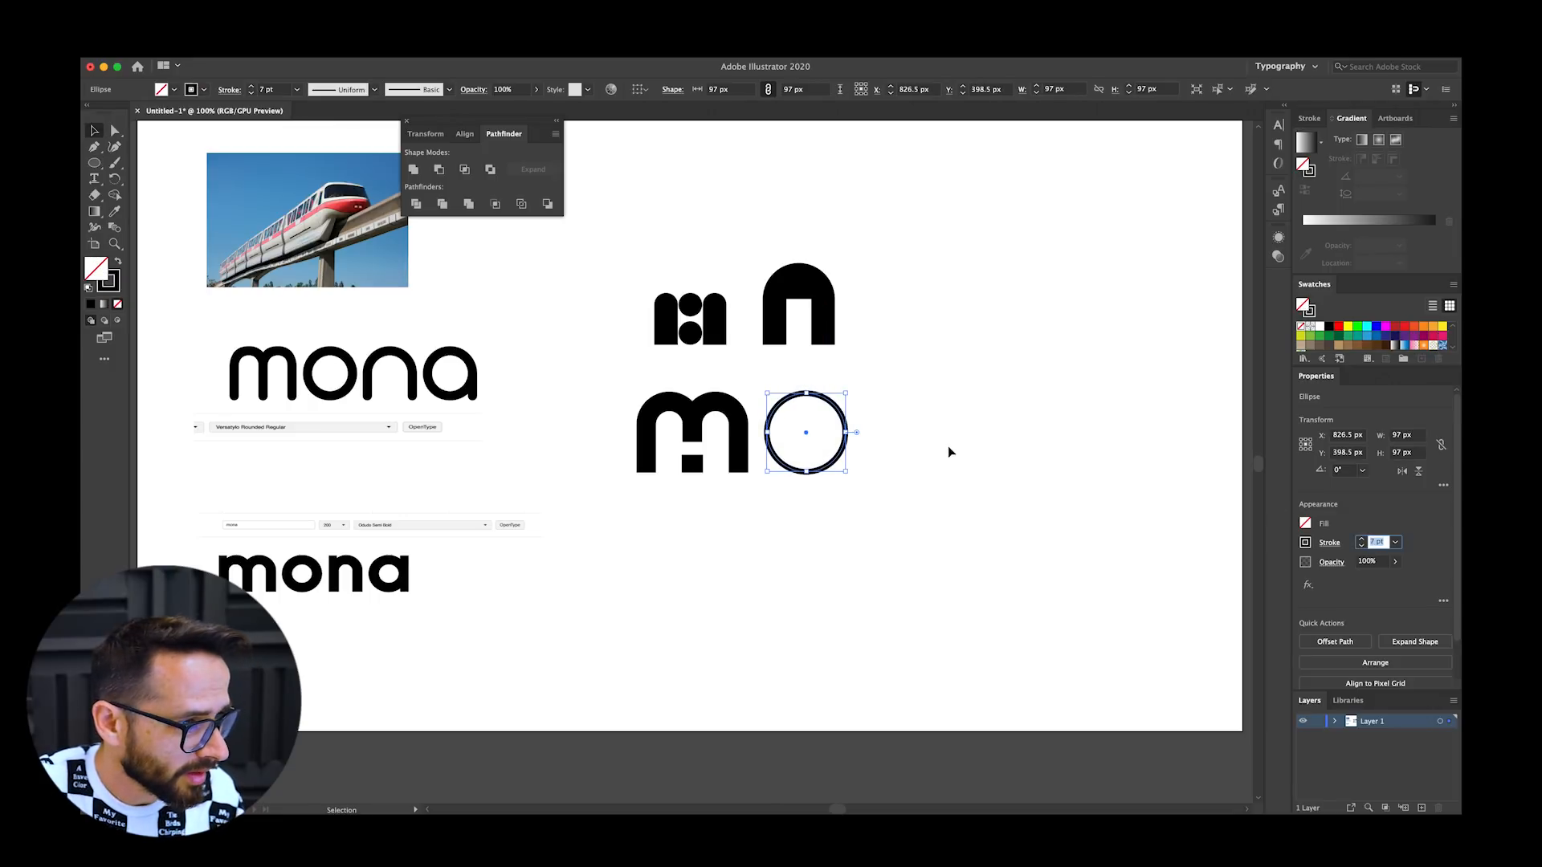
key(Up)
key(Up)
key(Up)
key(Up)
key(Up)
key(Up)
key(Up)
Step: Scale the "o" to about 88.5 px wide so its height matches the "m"
drag(847, 393, 840, 398)
drag(841, 477, 840, 471)
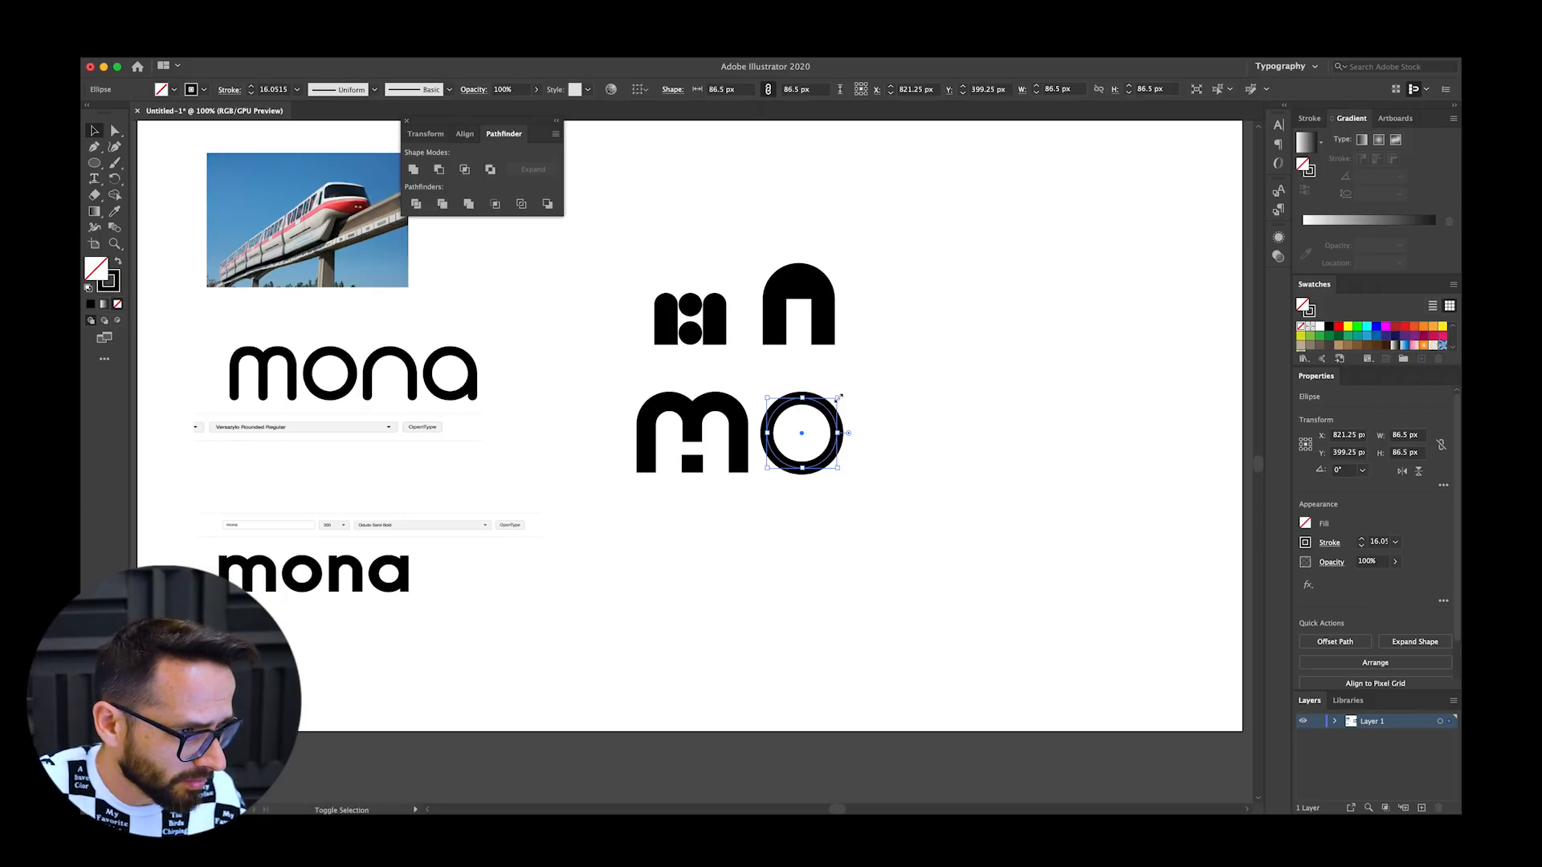
drag(838, 397, 835, 398)
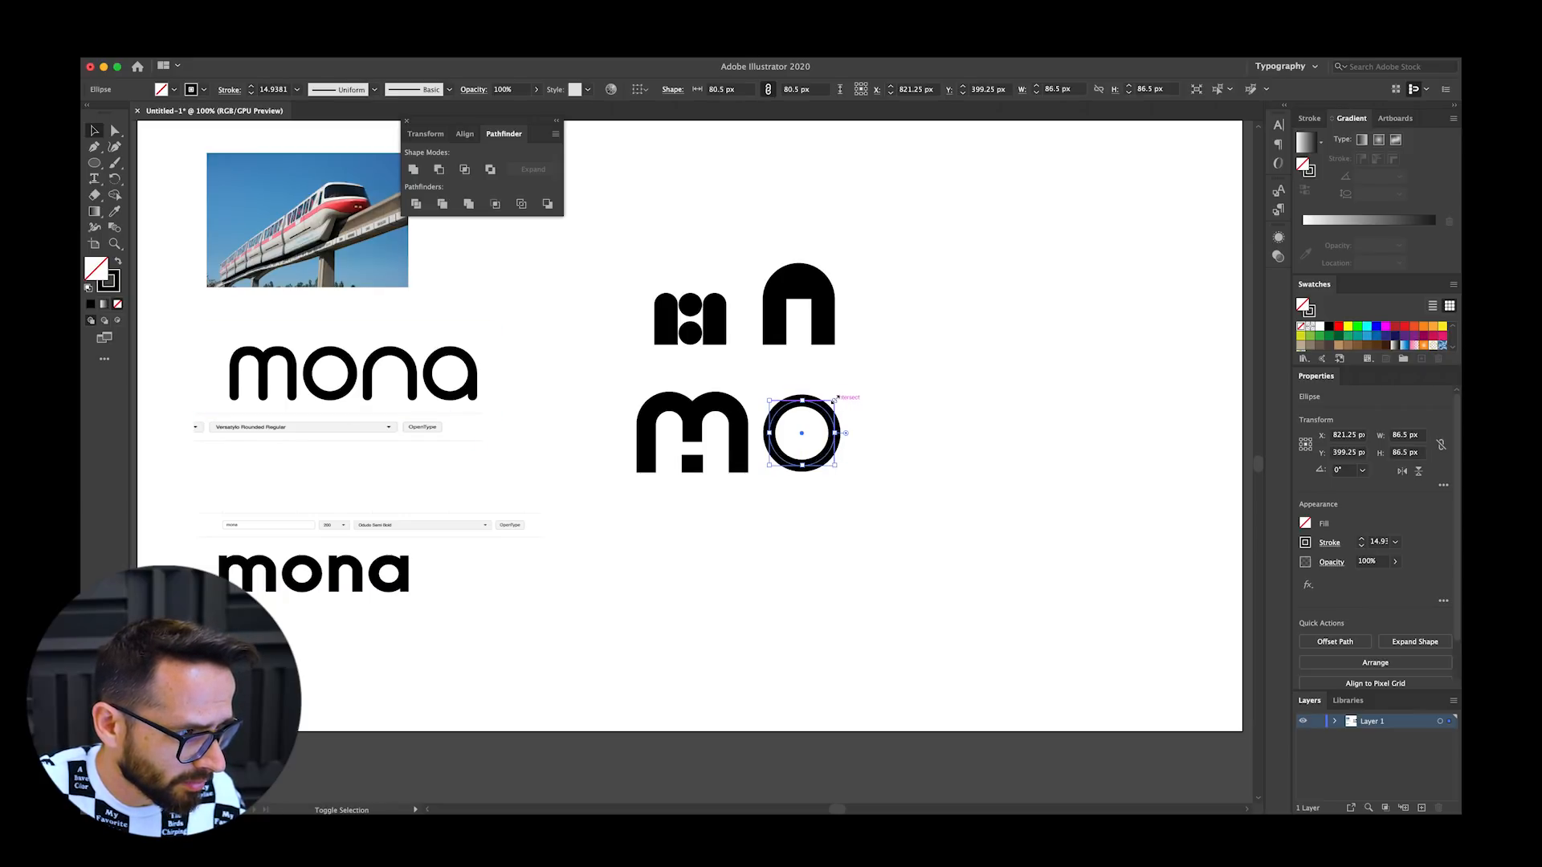
click(819, 554)
click(804, 465)
drag(835, 400, 845, 393)
click(843, 568)
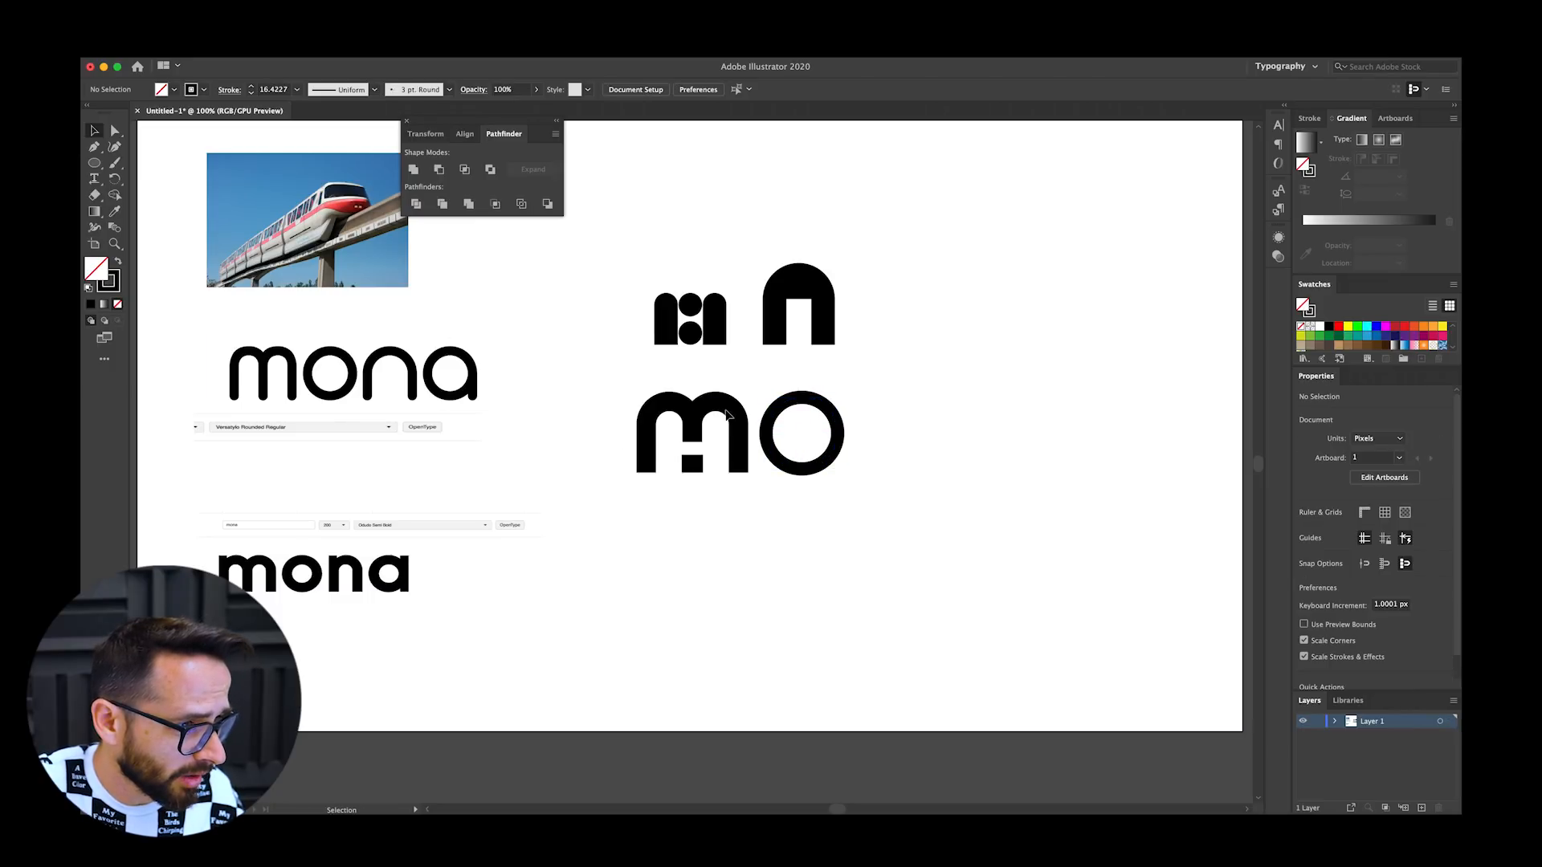
Step: Duplicate an arch of the "m" beyond the "o" to form an "n"
drag(749, 414, 887, 480)
key(a)
click(853, 437)
key(v)
click(932, 414)
Step: Set the stroke weight of the "o" to 21 pt
click(838, 405)
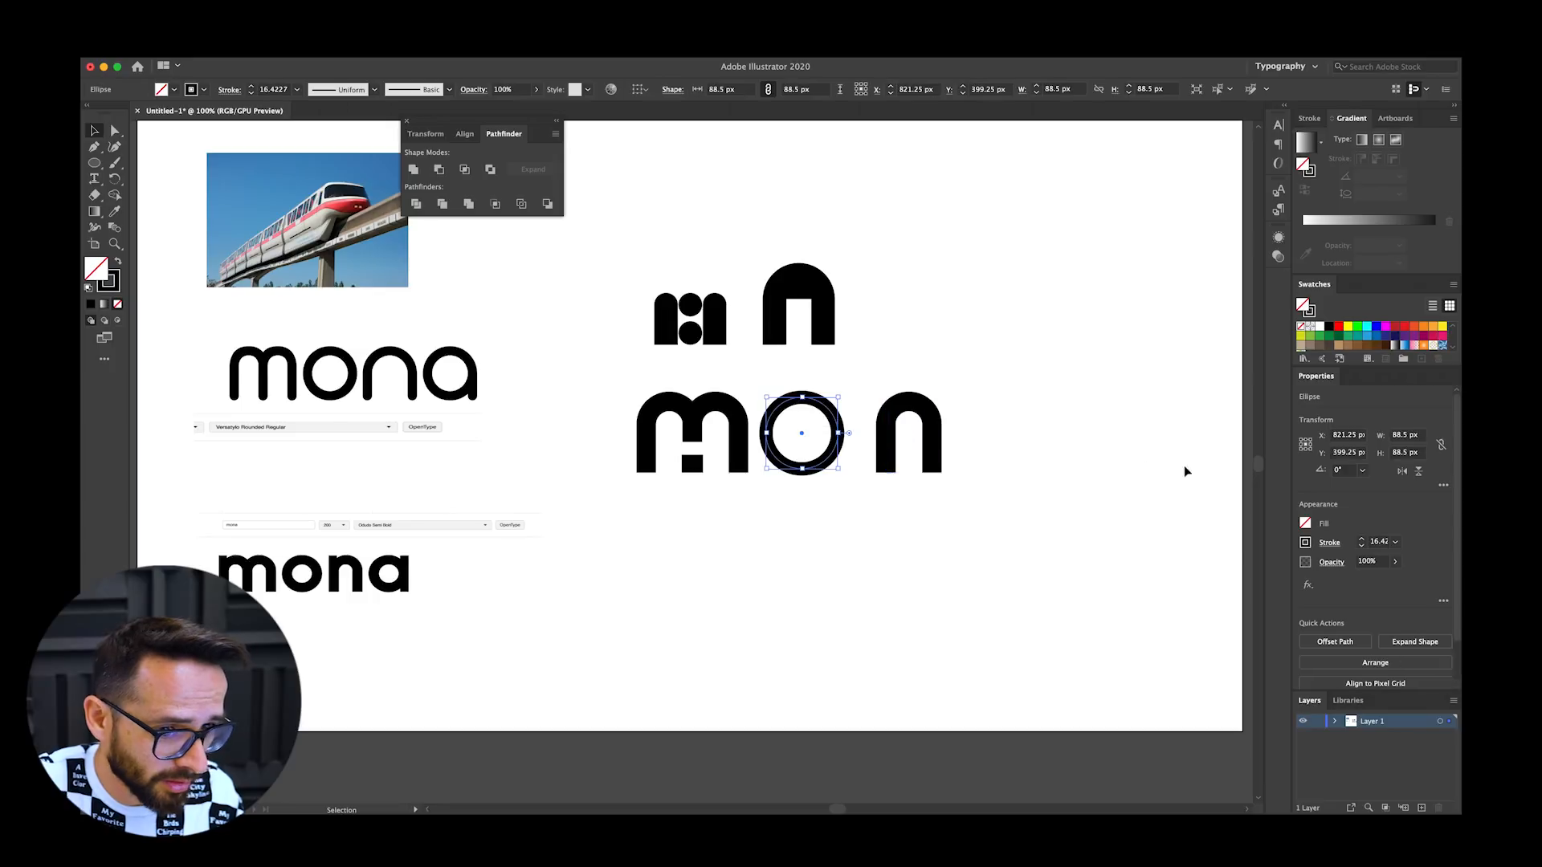
click(1362, 541)
click(1363, 541)
click(1362, 541)
click(1362, 542)
click(1362, 542)
click(1362, 541)
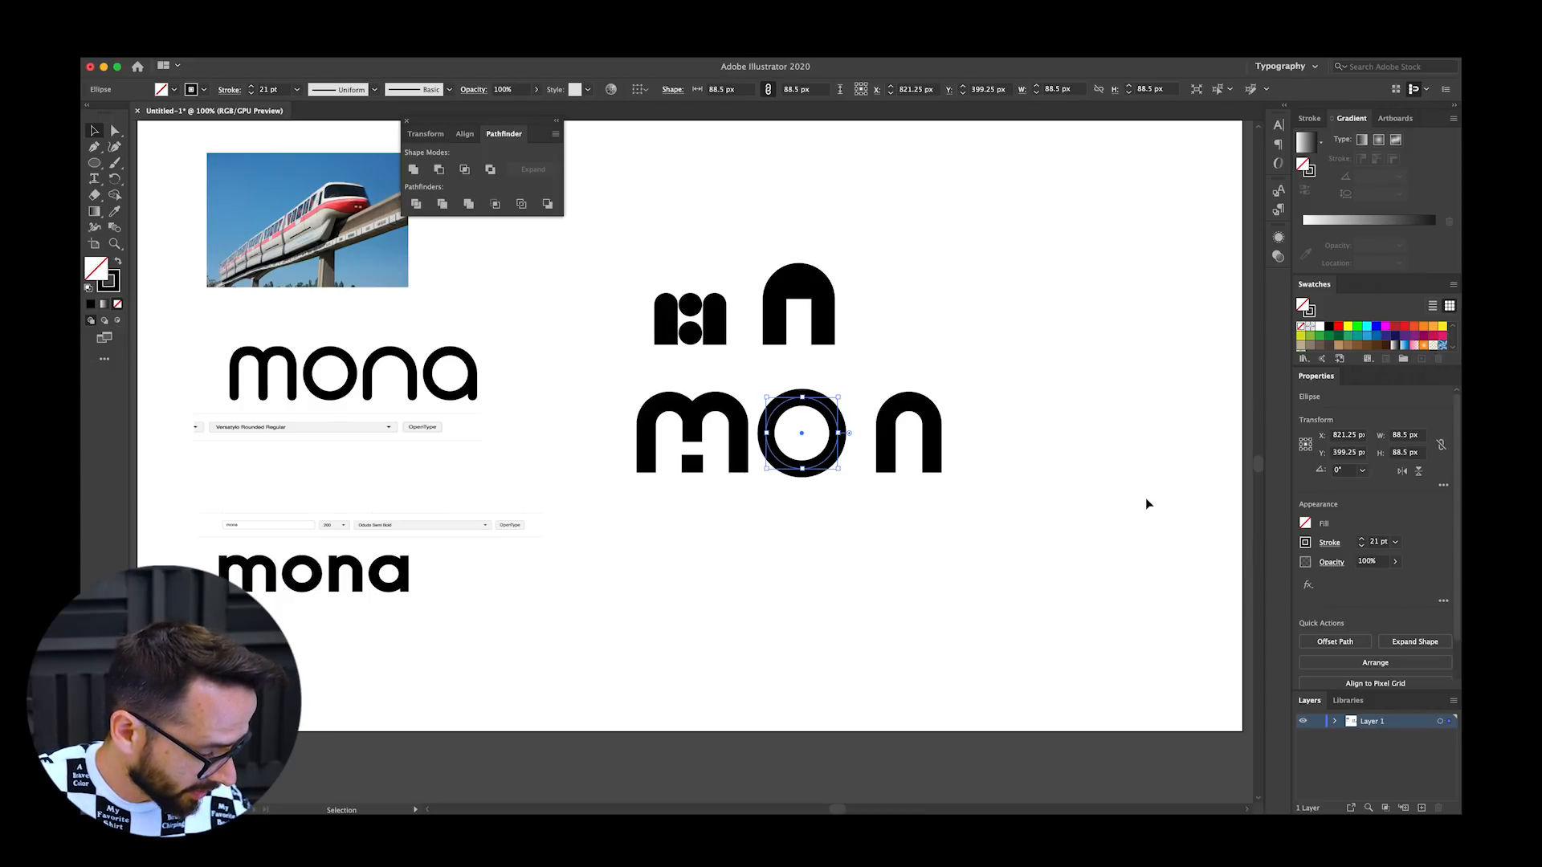
Step: Move the "n" closer to the "o" and scale the "o" down to about 86.5 px
drag(1036, 380, 877, 484)
key(shift+Left)
key(shift+Left)
click(803, 399)
drag(842, 396, 839, 399)
click(1010, 350)
click(919, 421)
click(904, 497)
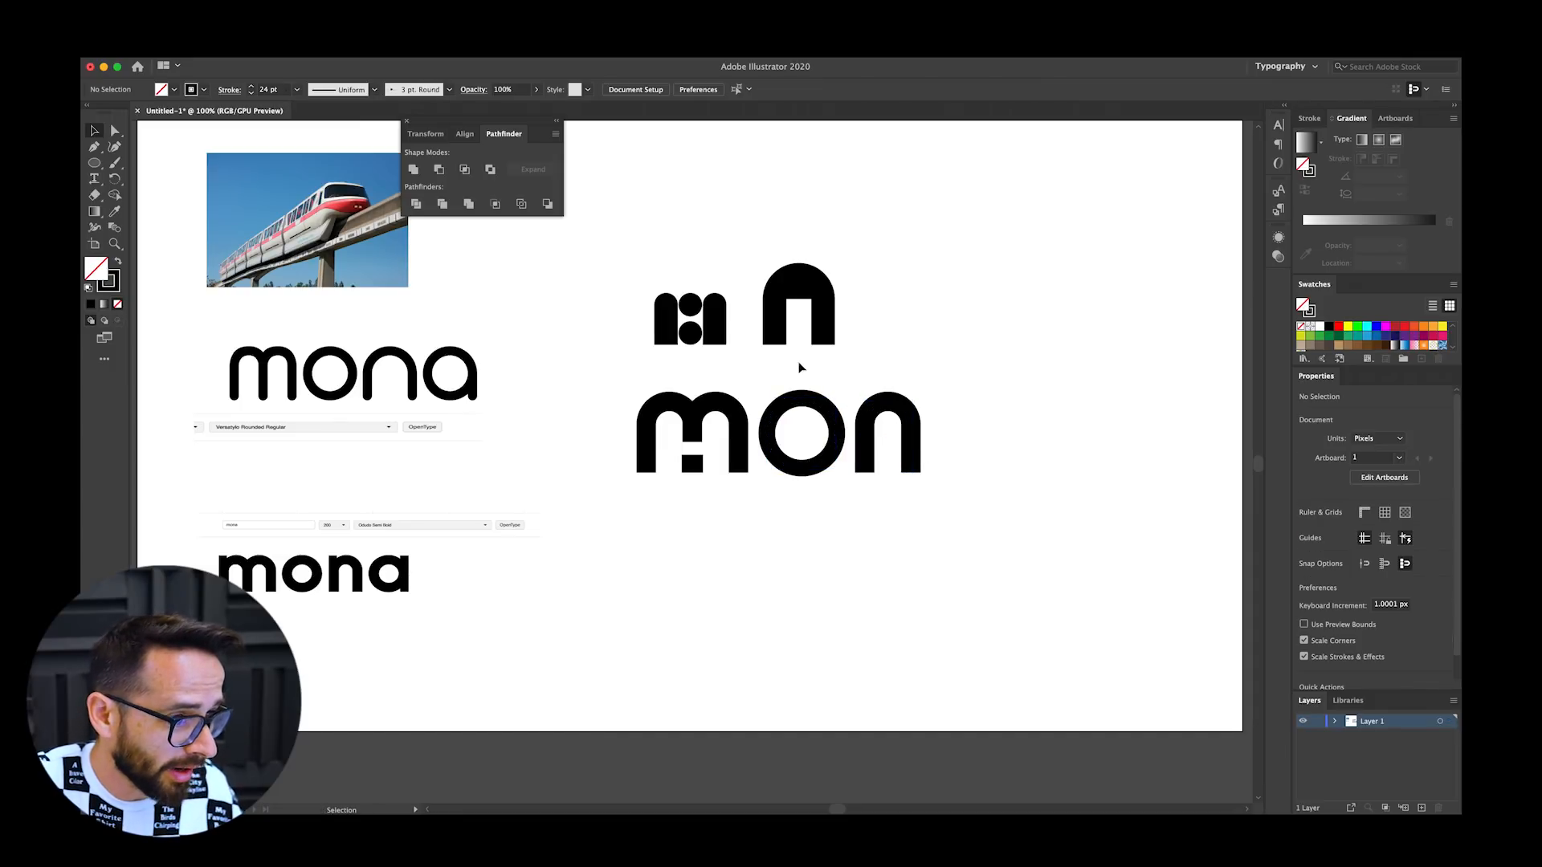
Step: Duplicate the "o" past the "n" as the bowl of an "a" and nudge it to even the letter spacing
drag(805, 424, 988, 439)
key(shift+ctrl+a)
key(Right)
key(Right)
key(Right)
key(Right)
key(Right)
key(Right)
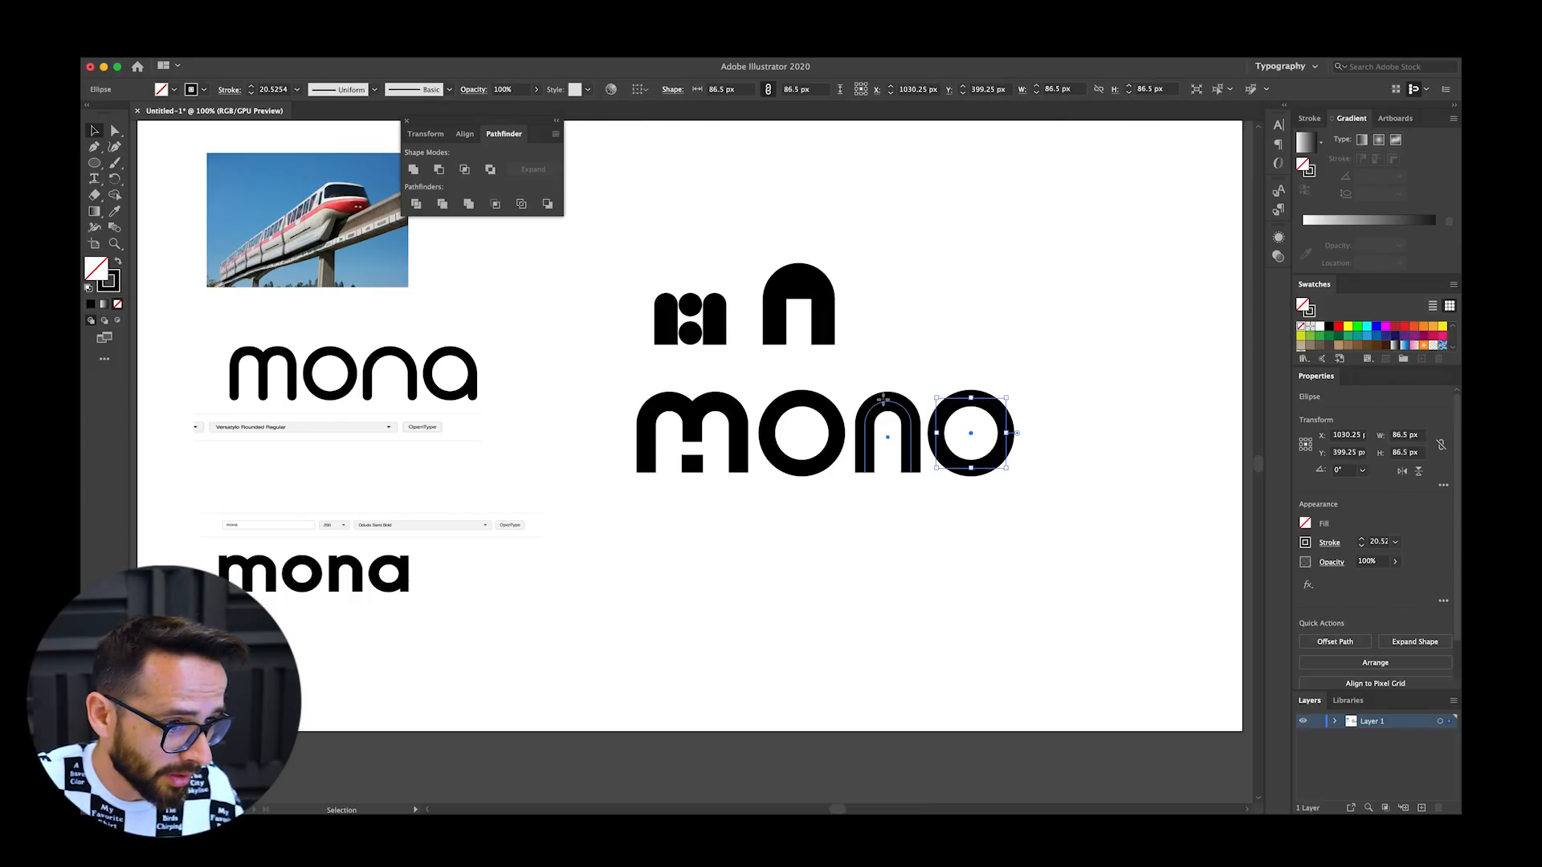
Step: Duplicate the "n", remove all but one straight leg, and attach that leg to the last circle as the stem of the "a"
drag(899, 404, 1041, 404)
key(a)
click(1027, 363)
click(1034, 417)
key(Delete)
click(1013, 432)
key(Delete)
key(v)
drag(1062, 453, 1006, 457)
Step: Reduce the stroke weight of the "a" stem to 21 pt
click(1094, 482)
click(1006, 462)
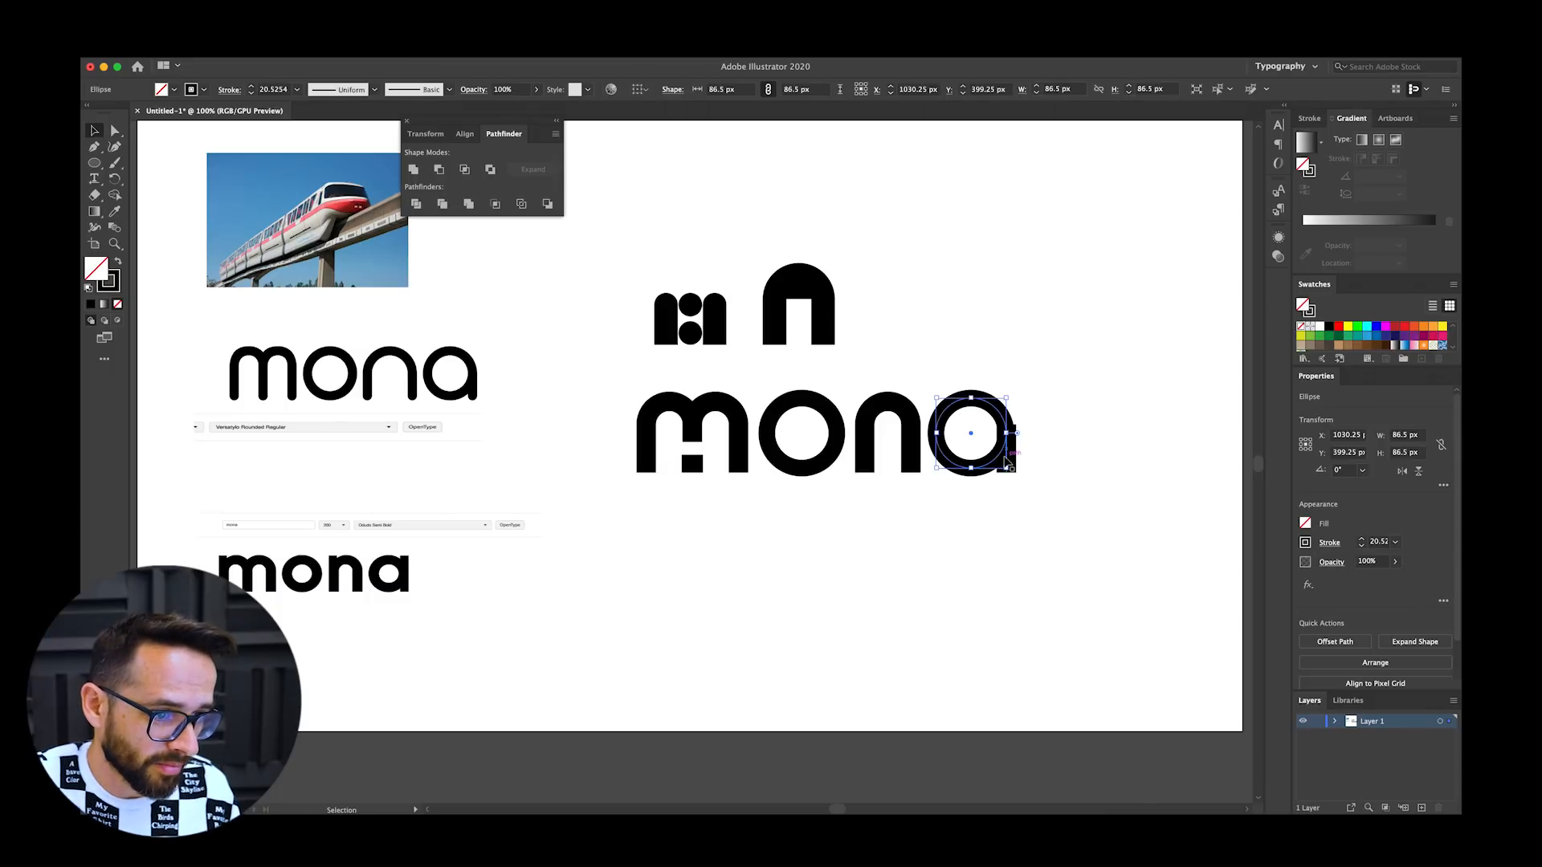
click(1057, 459)
click(1006, 455)
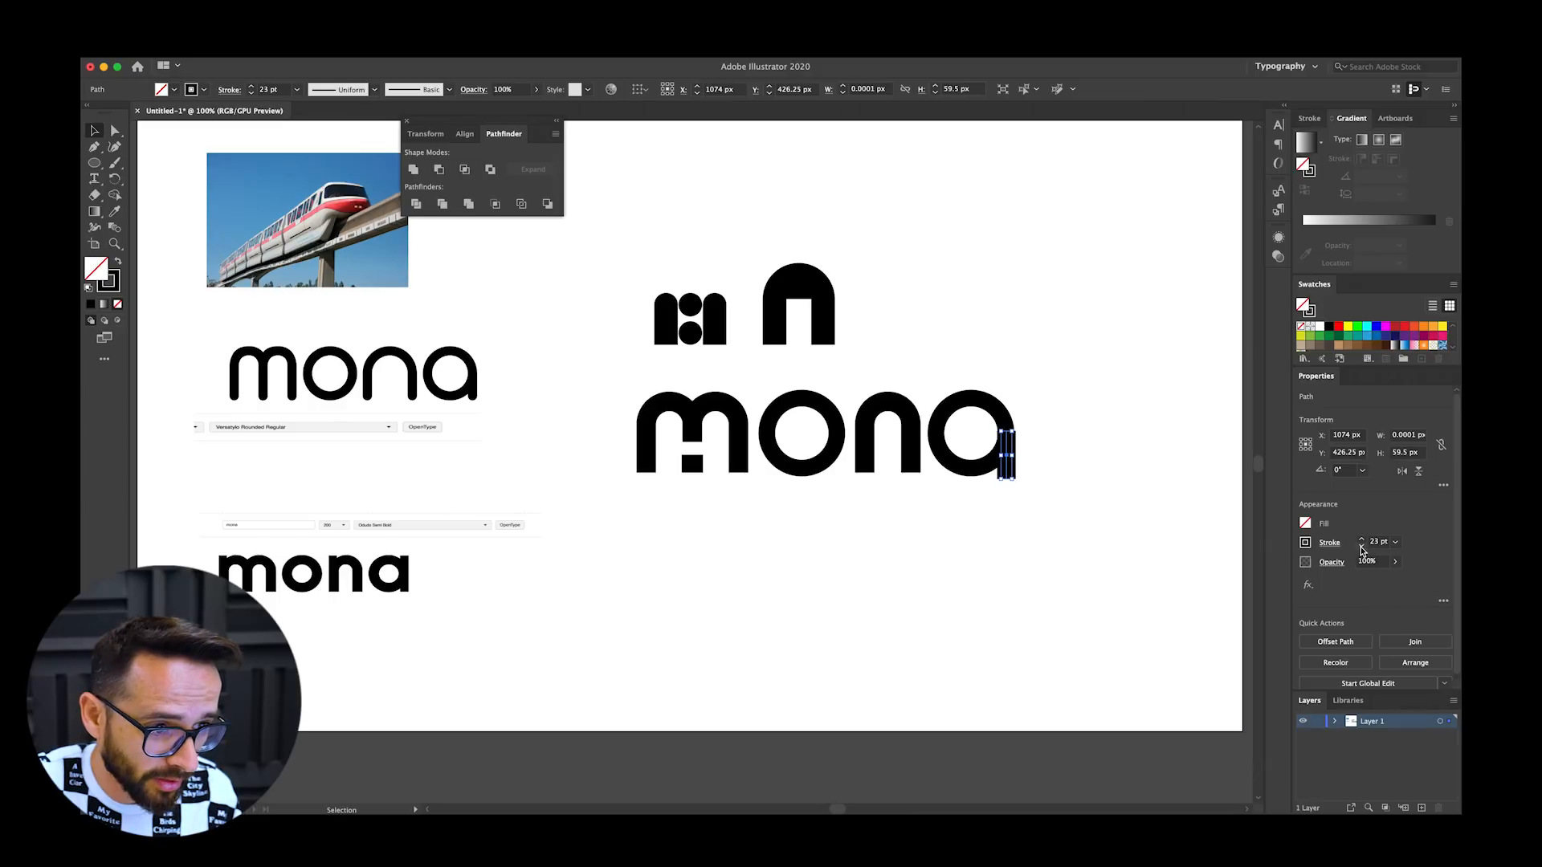
key(Left)
key(Left)
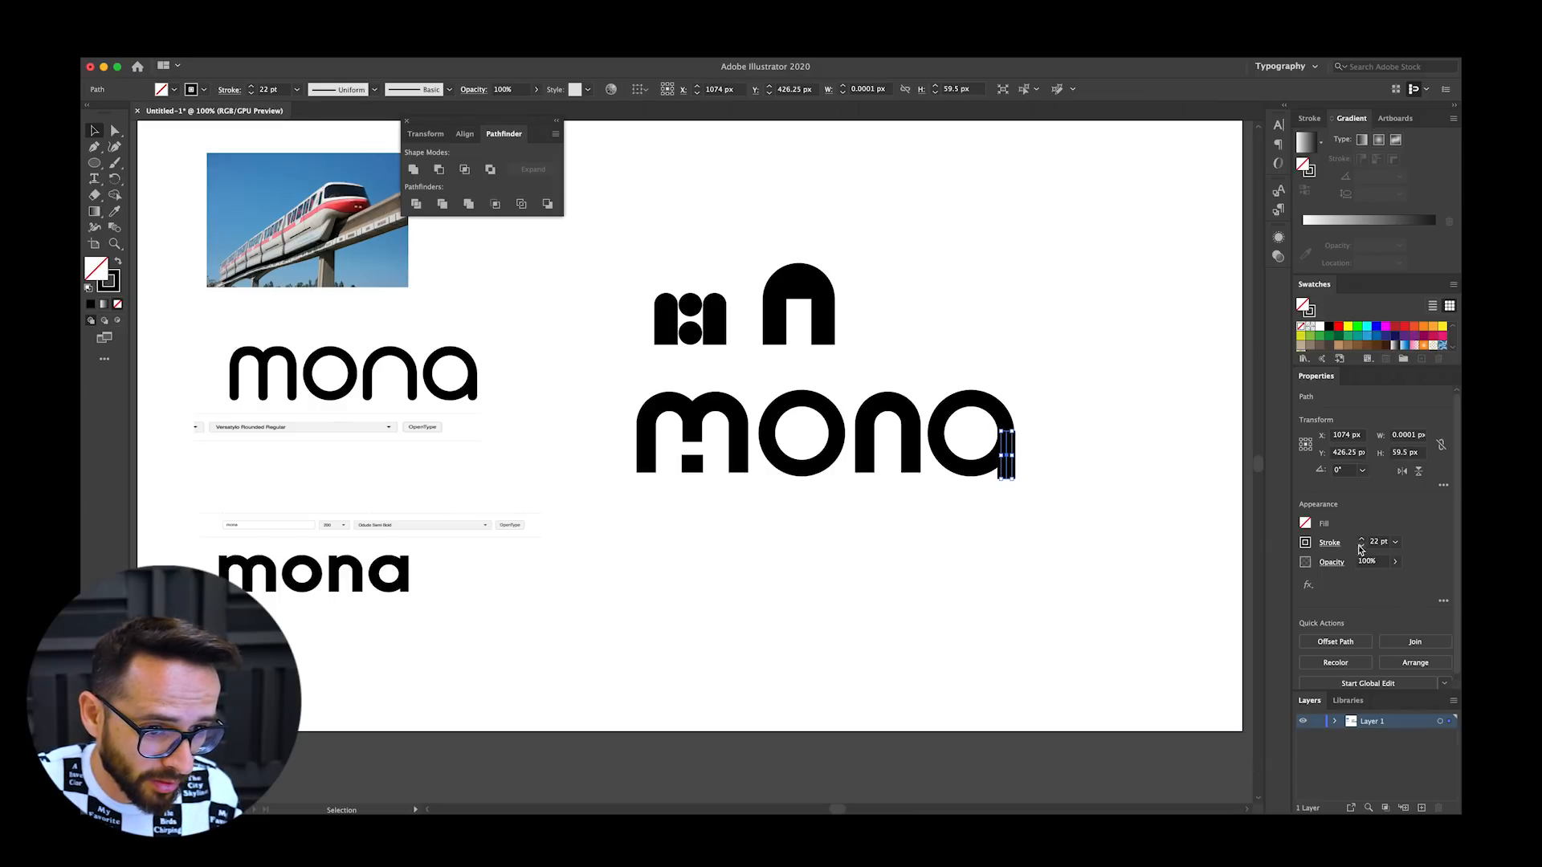
click(1360, 549)
click(1054, 471)
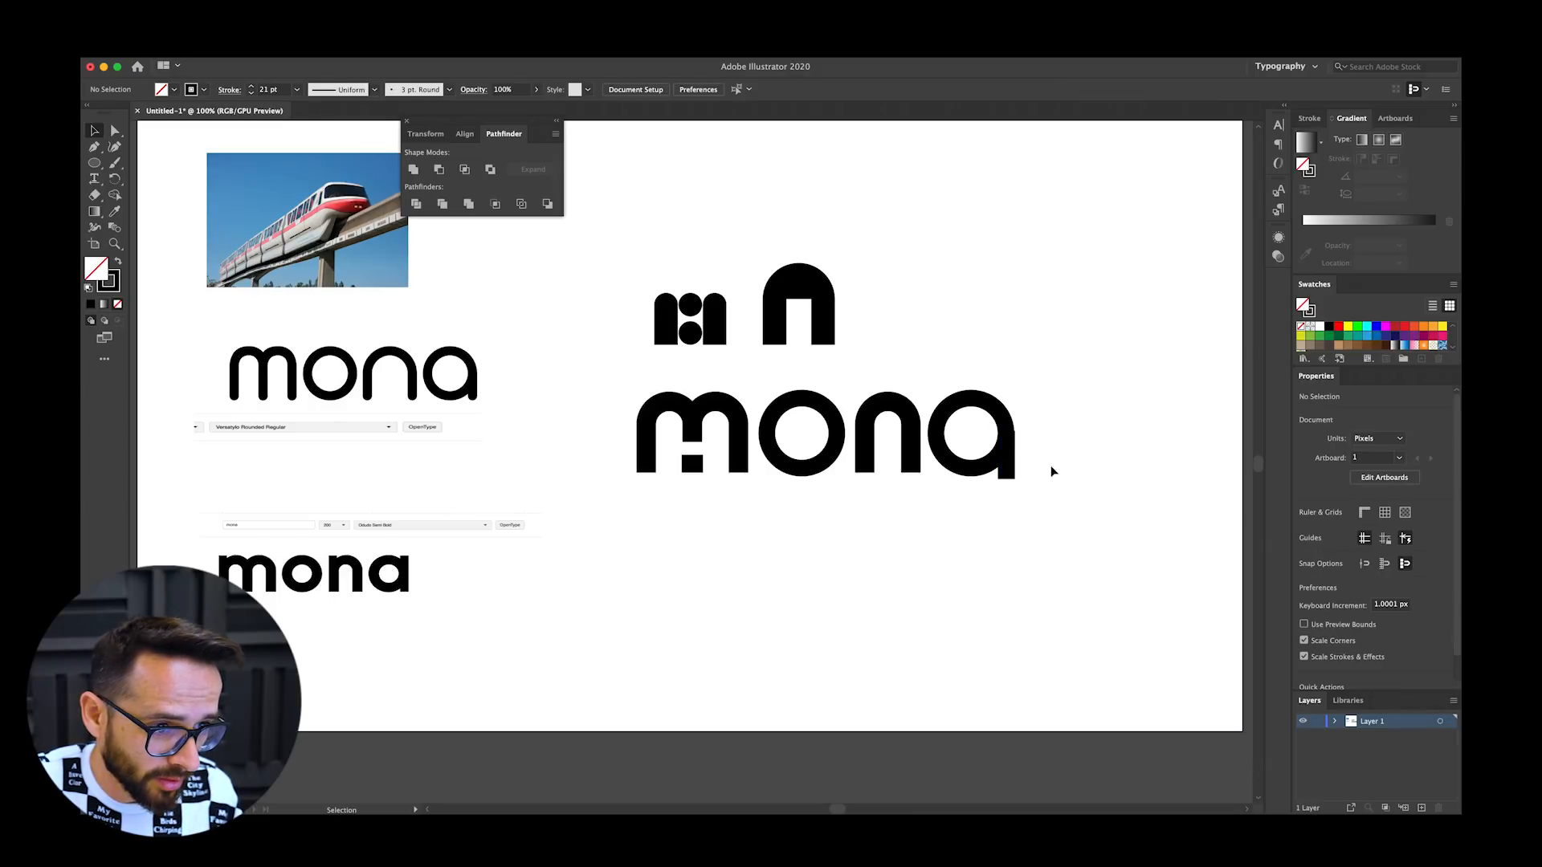
Step: Set the stem's stroke to 20 pt and align its outer edge with the bowl of the "a"
click(1005, 467)
key(super+equal)
key(super+equal)
key(super+equal)
key(super+equal)
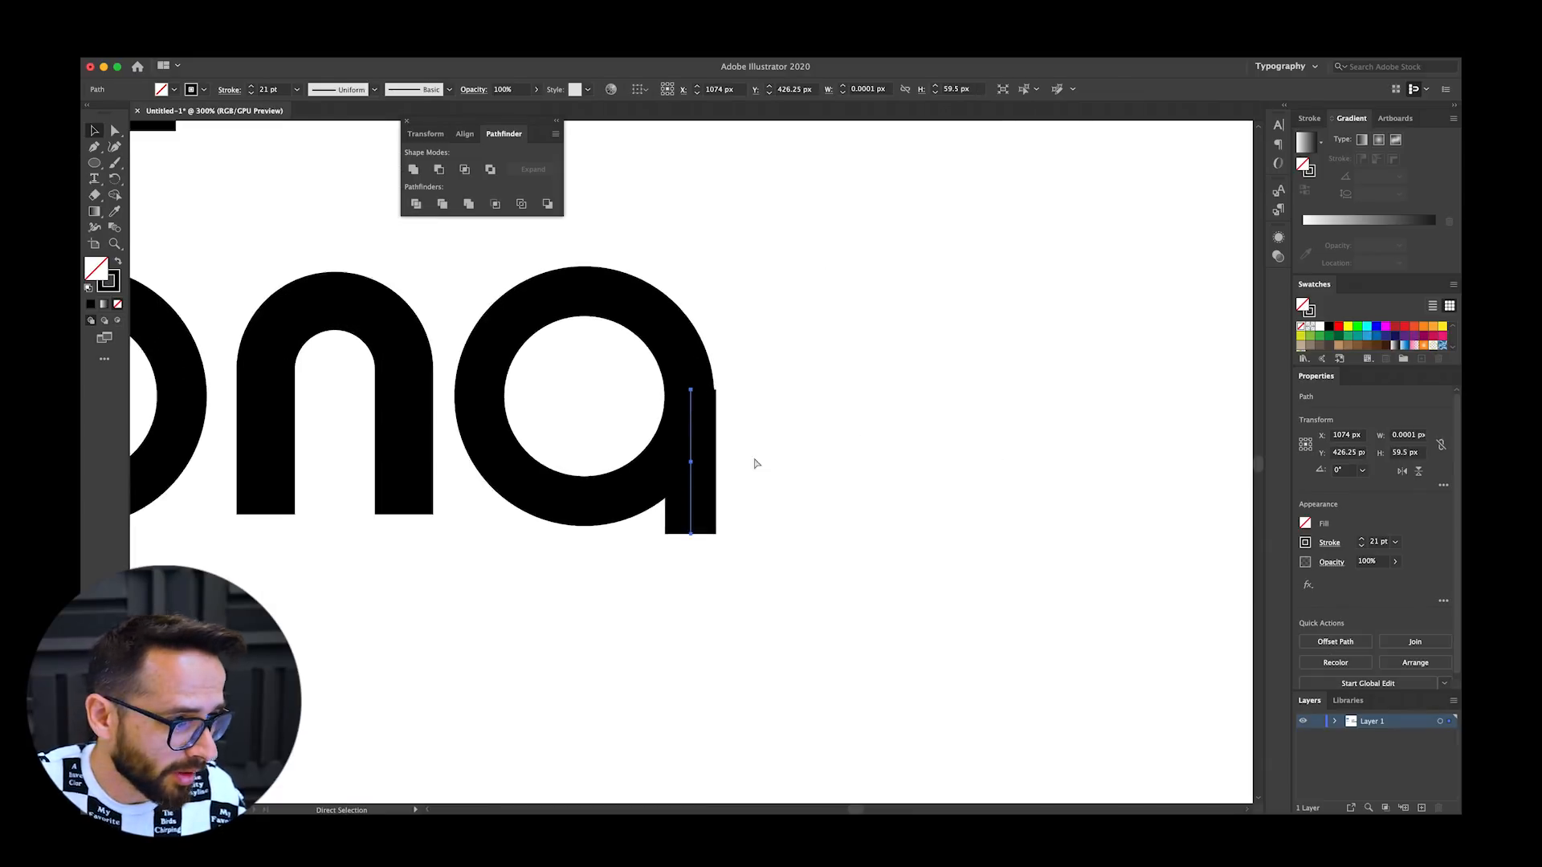
key(Left)
key(Left)
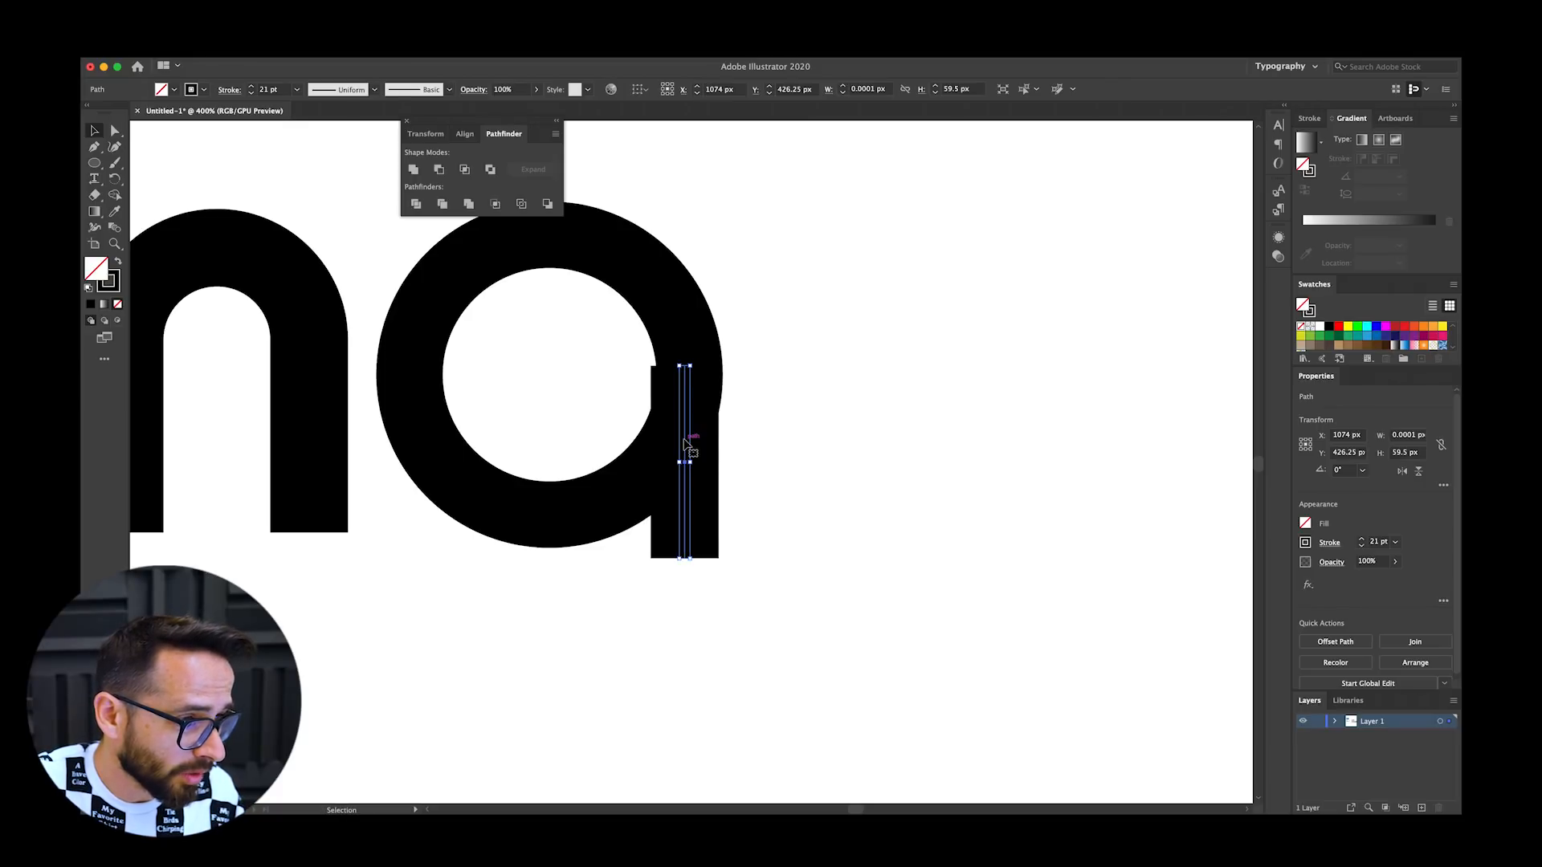
click(1360, 547)
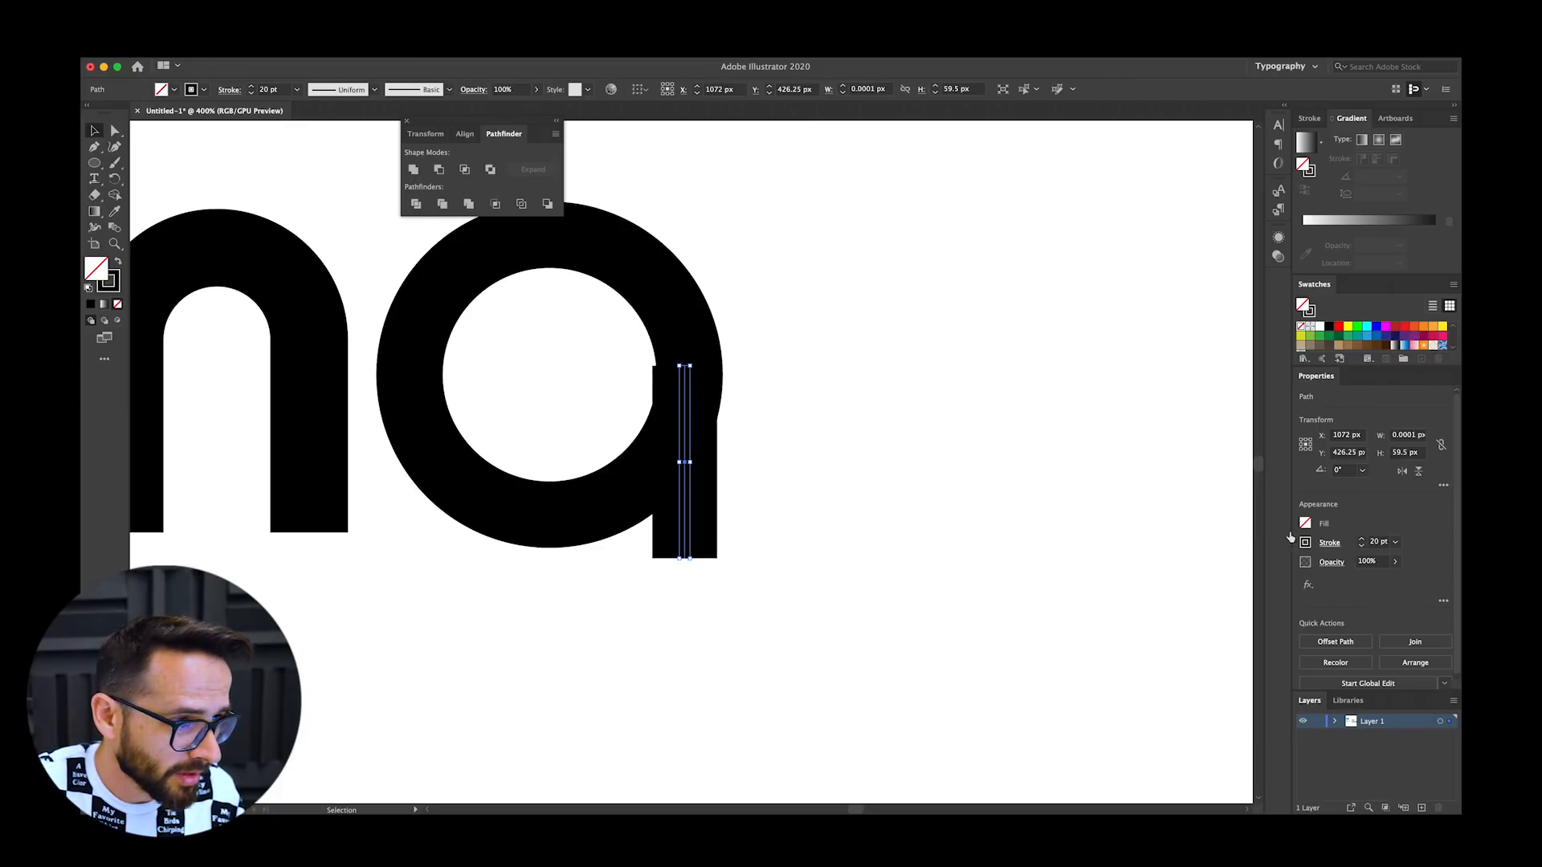
drag(692, 402, 699, 402)
click(837, 367)
Step: Move the small "m" and "n" logo marks about 70 px further up, away from the custom "mona" wordmark
key(super+minus)
key(super+minus)
key(super+minus)
key(super+minus)
key(super+minus)
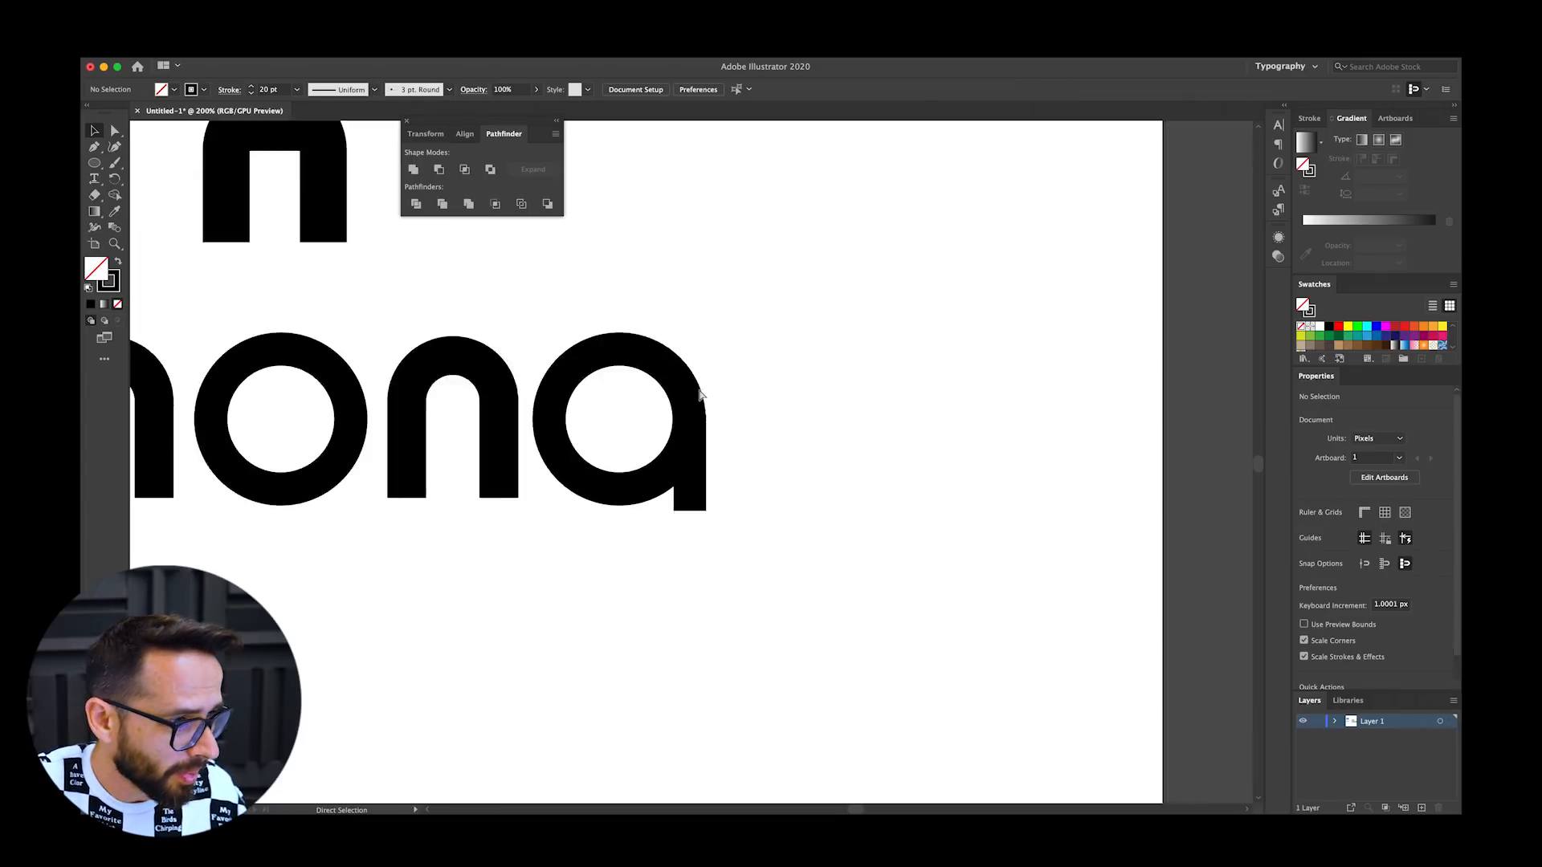
drag(582, 397, 604, 403)
key(shift+Up)
key(shift+Up)
key(shift+Up)
key(shift+Up)
key(shift+Up)
key(shift+Up)
key(shift+Up)
Step: Duplicate the artboard together with its artwork to the right of the original
drag(422, 404, 695, 482)
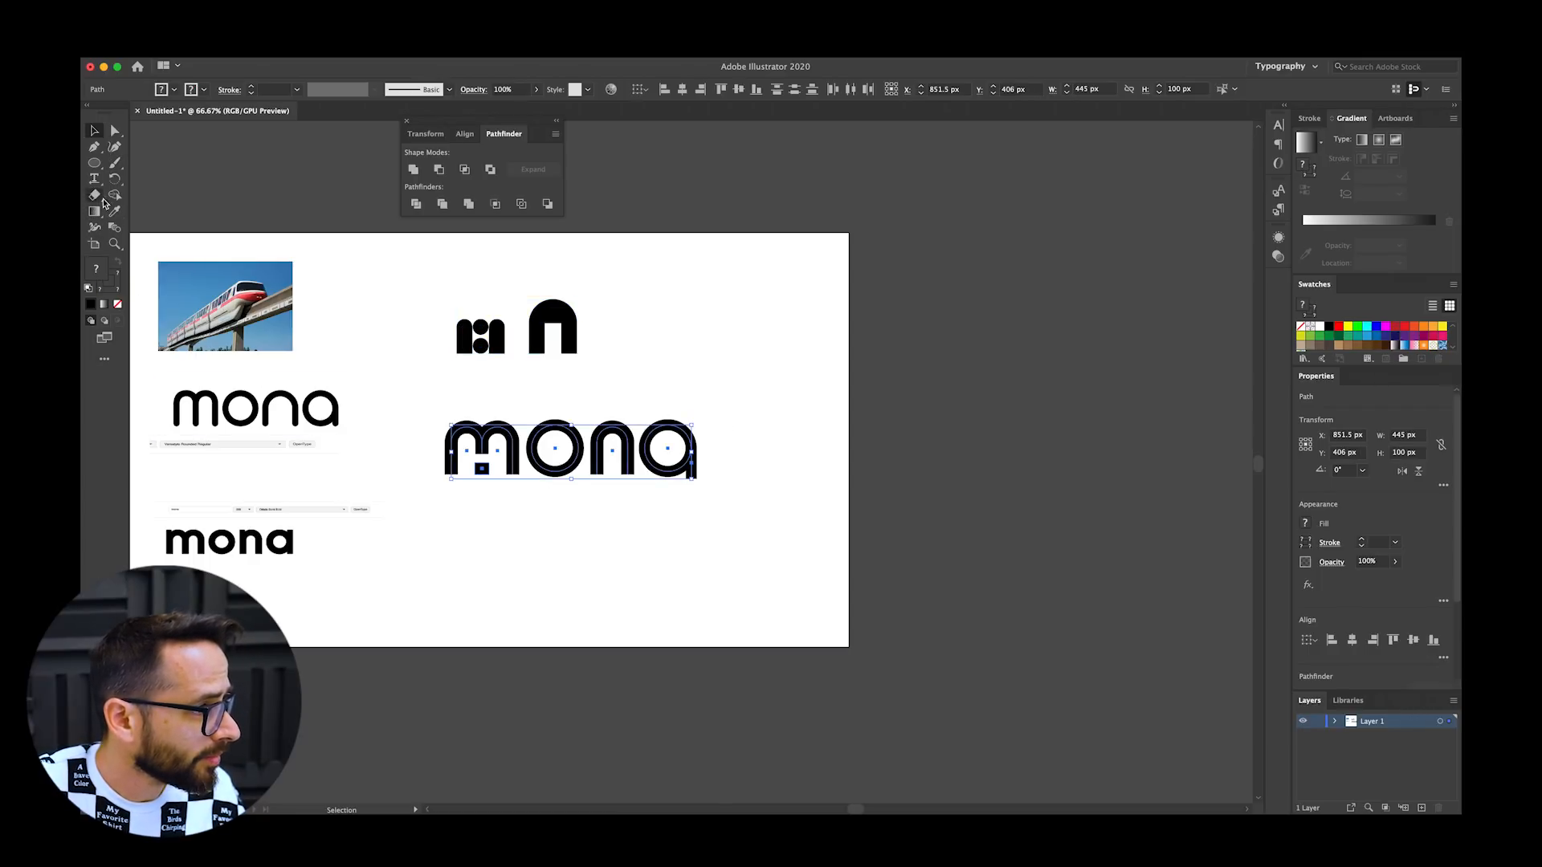
click(95, 245)
key(super+minus)
key(super+minus)
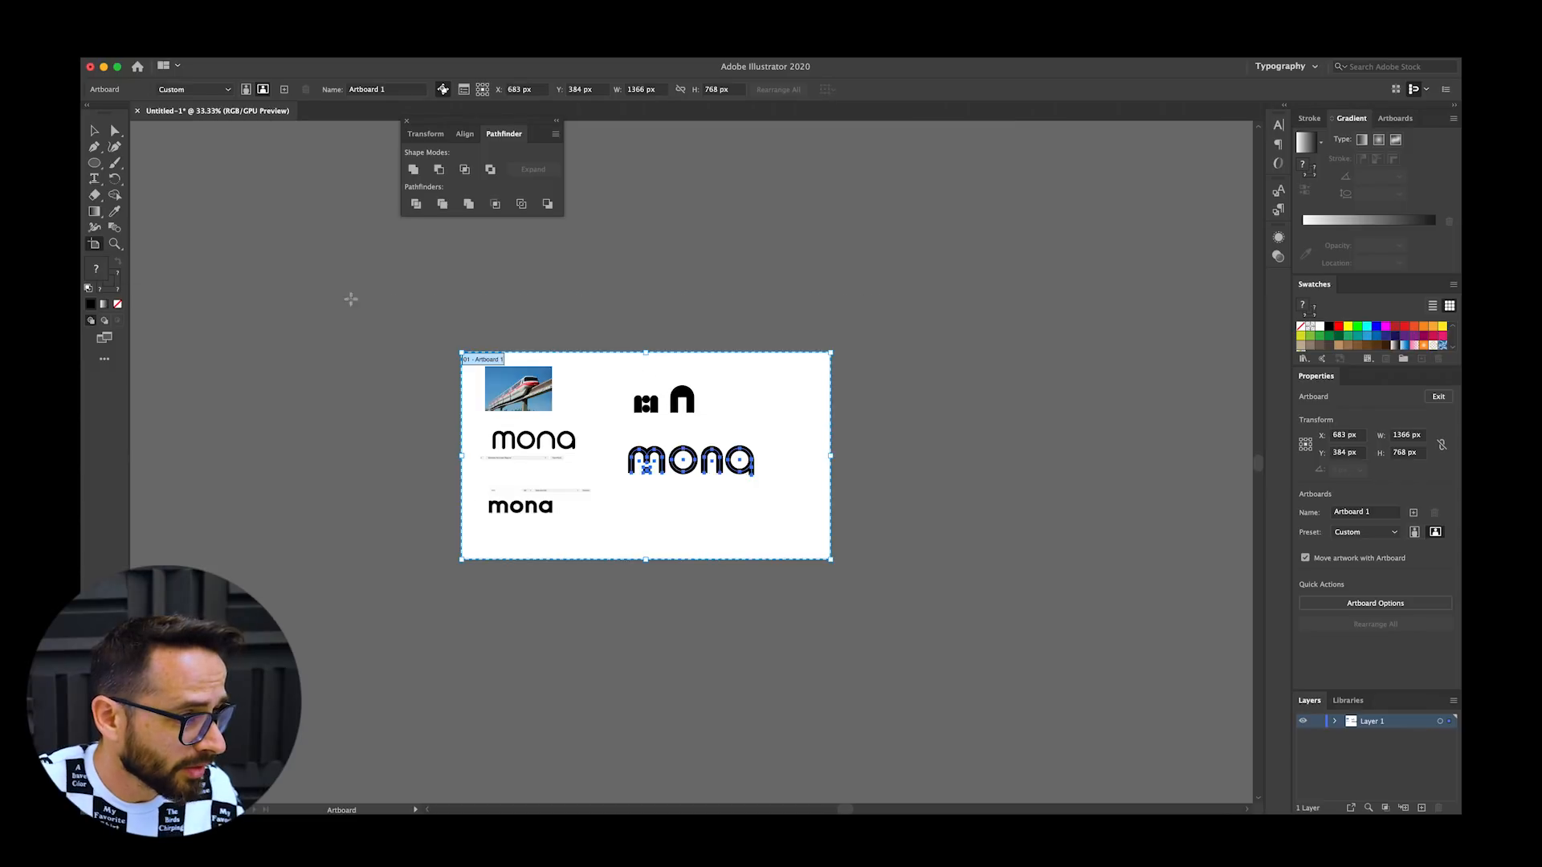
drag(609, 380, 1020, 380)
key(Escape)
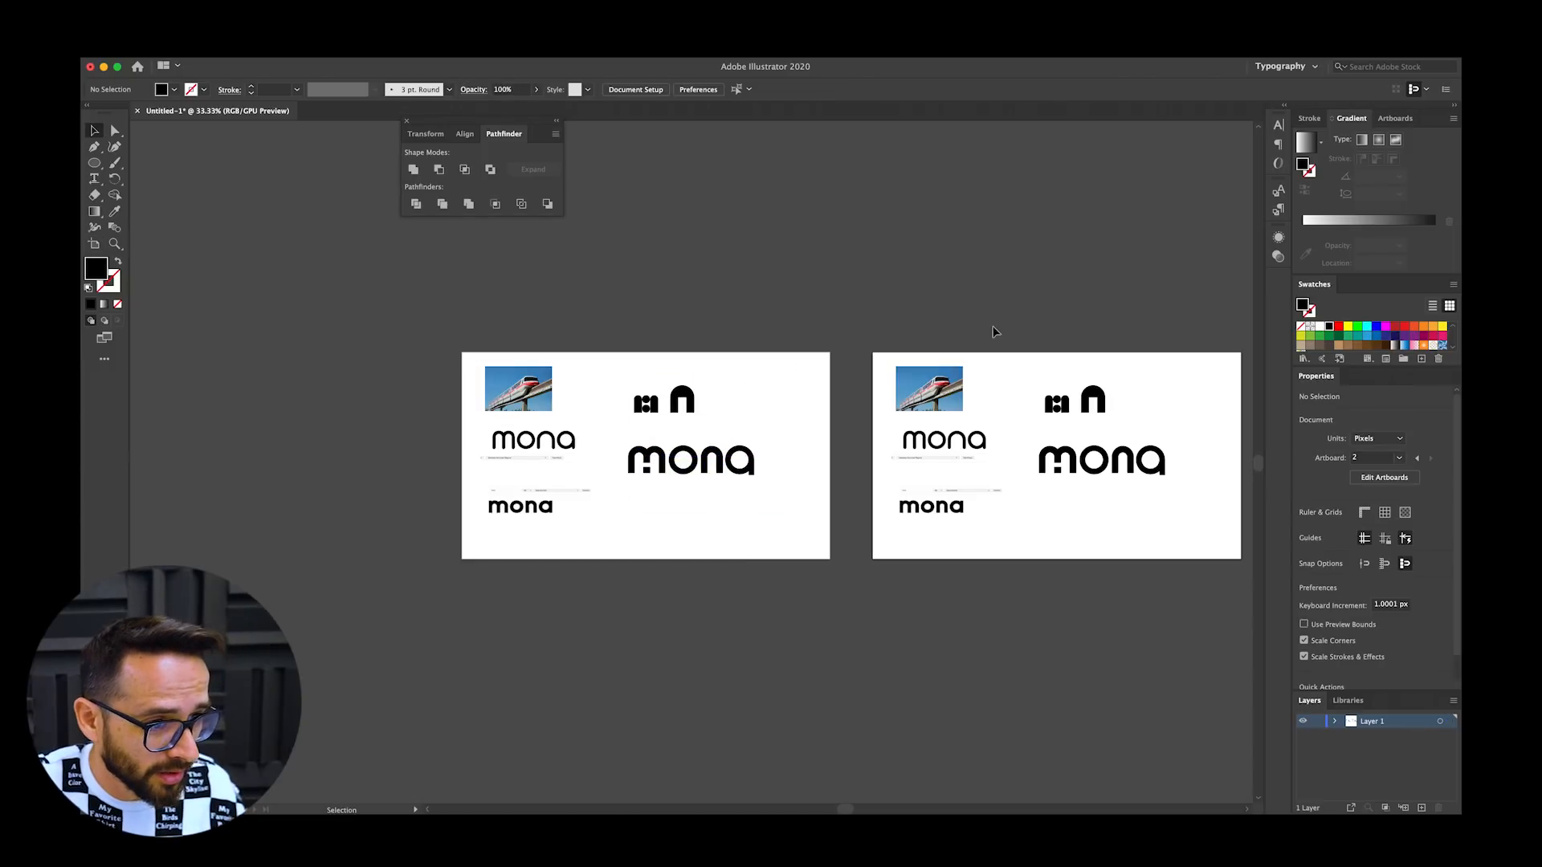
Step: Delete the monorail photo, the font samples and the two small logo marks from the duplicate artboard, keeping only the wordmark
drag(1016, 541, 1017, 539)
key(Delete)
click(1068, 402)
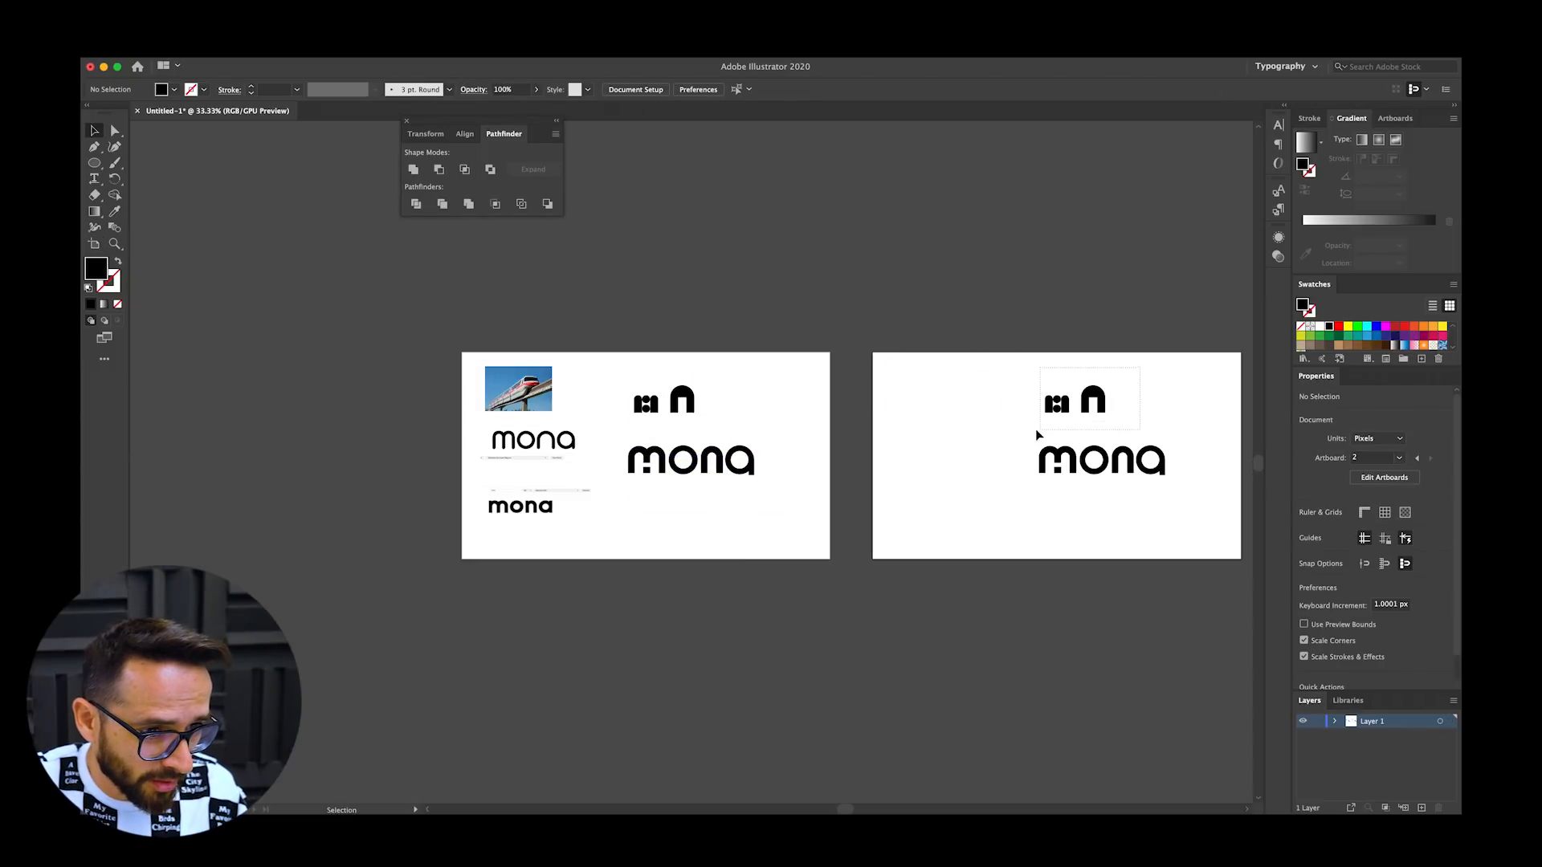
key(Delete)
Step: Move the "mona" wordmark to the upper middle of the second artboard and nudge it into place at about X 2243.5, Y 235 px
click(1153, 464)
drag(1153, 465, 1123, 415)
click(1012, 472)
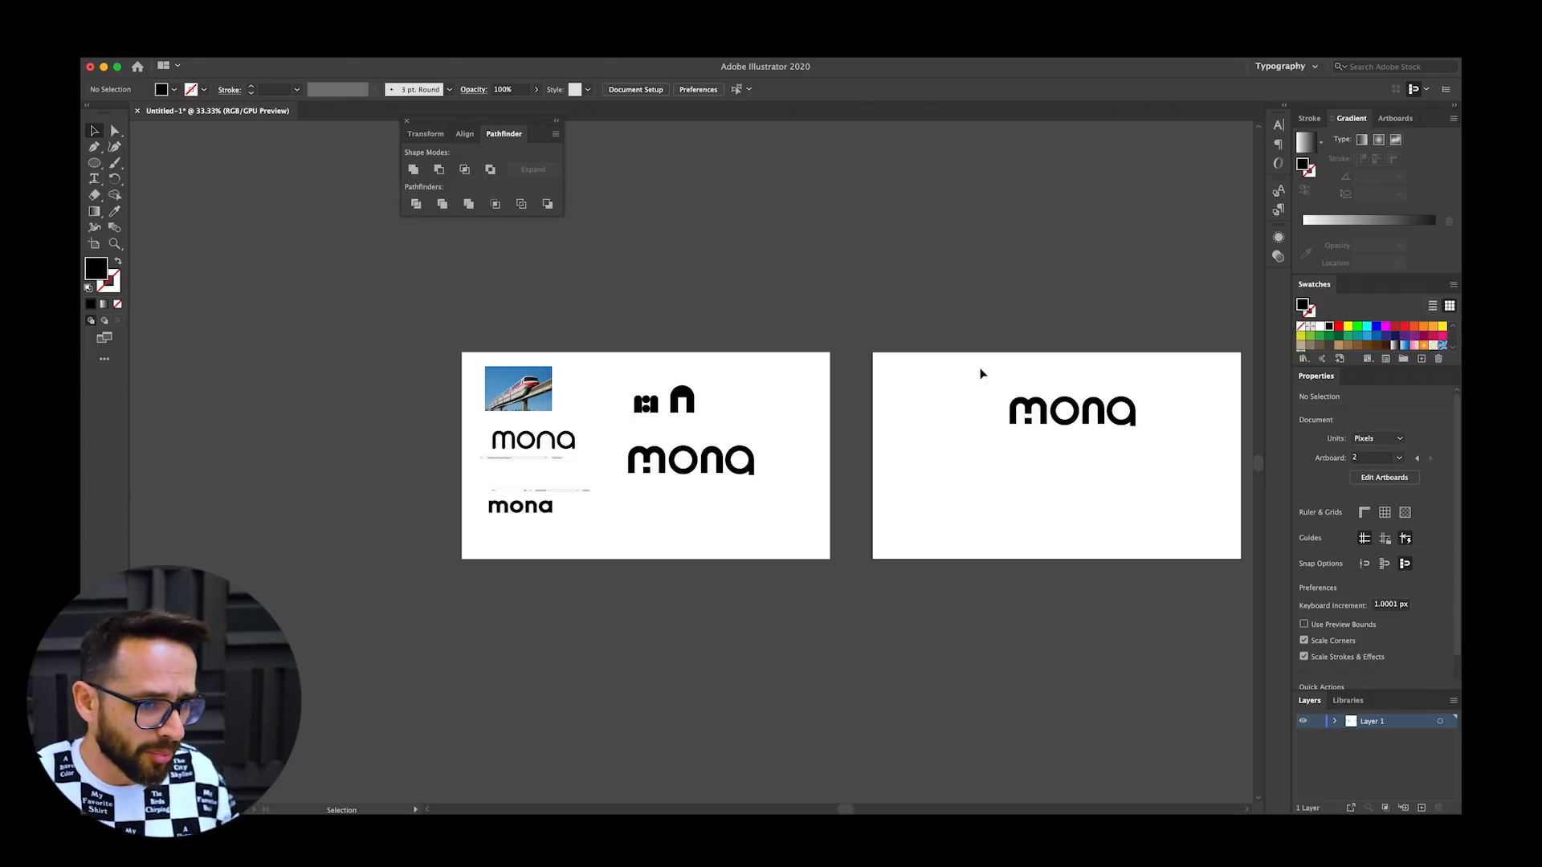
drag(1141, 440, 1188, 456)
key(shift+Left)
key(shift+Left)
key(shift+Left)
key(shift+Down)
key(shift+Down)
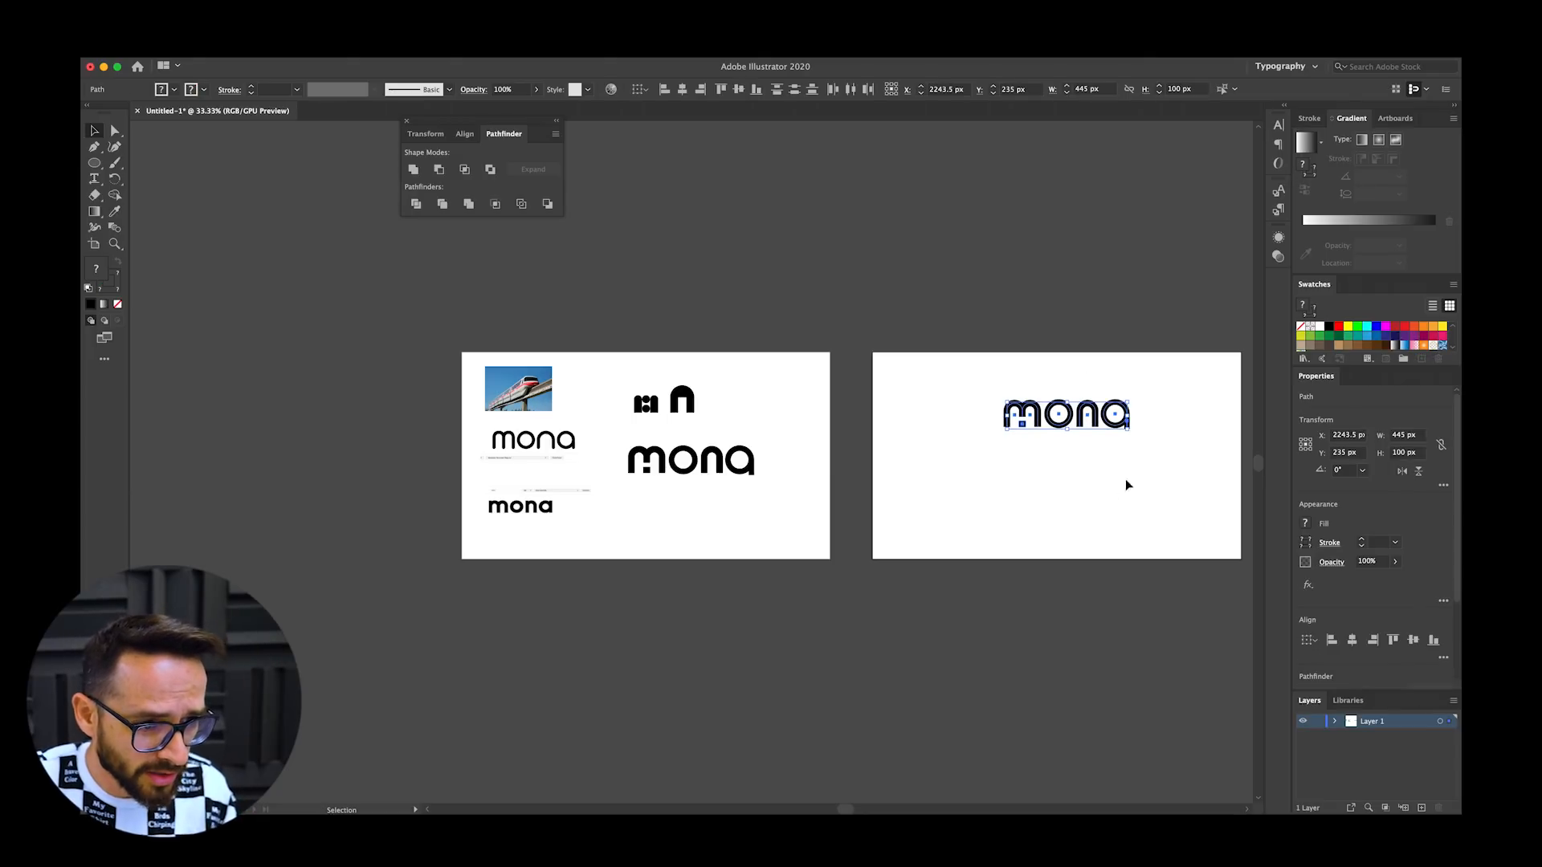
click(1125, 479)
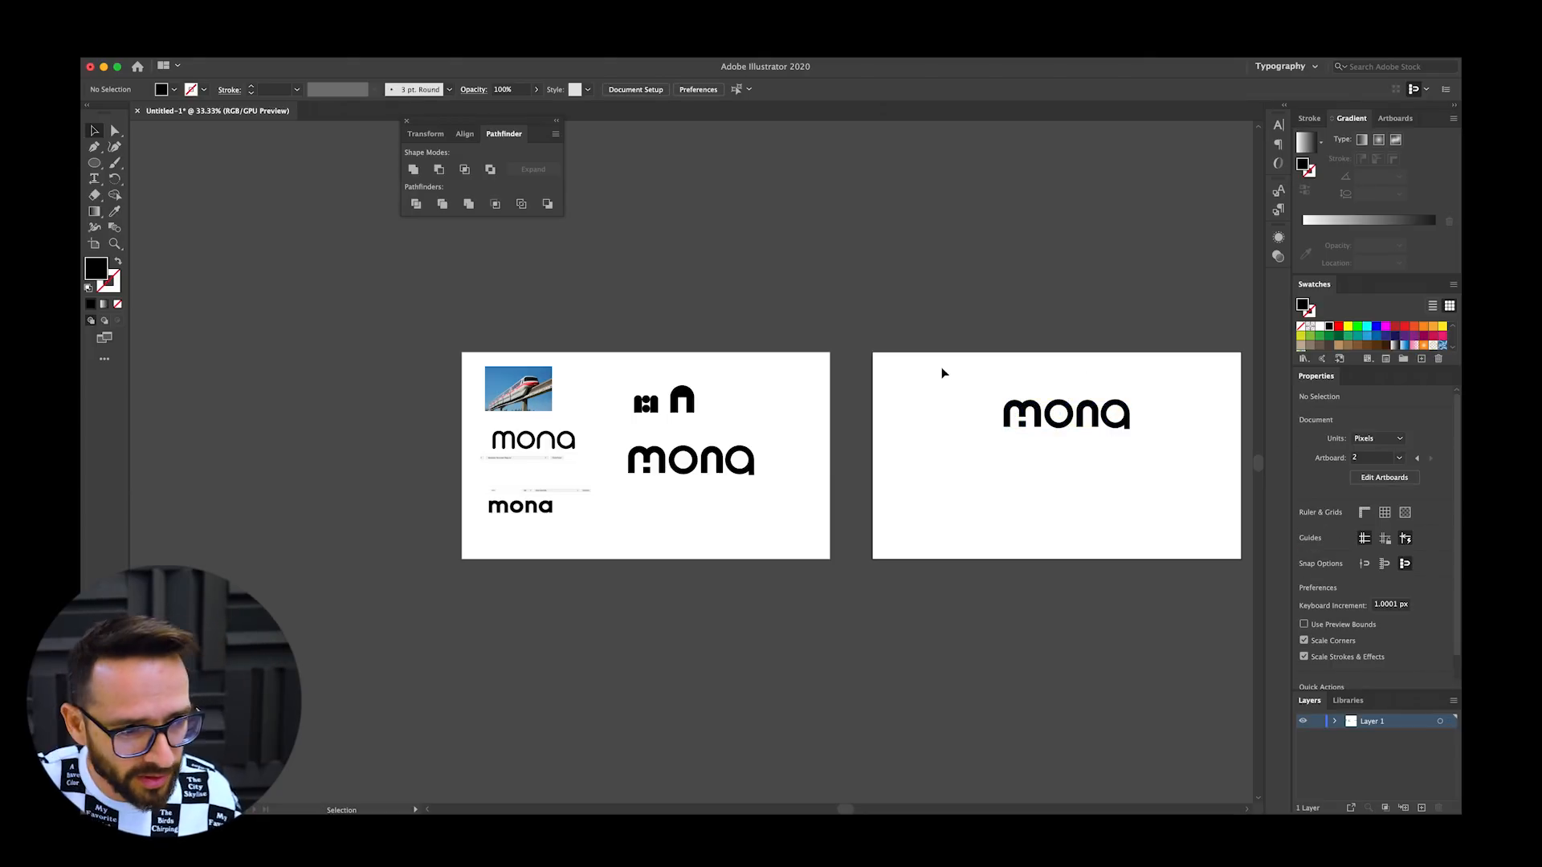
Step: Draw a black filled circle about 298 px in diameter below the wordmark, in the lower left of the second artboard
drag(94, 164, 130, 176)
mouse_move(981, 501)
mouse_down()
mouse_move(1023, 461)
mouse_move(1024, 413)
mouse_move(986, 499)
mouse_up()
key(v)
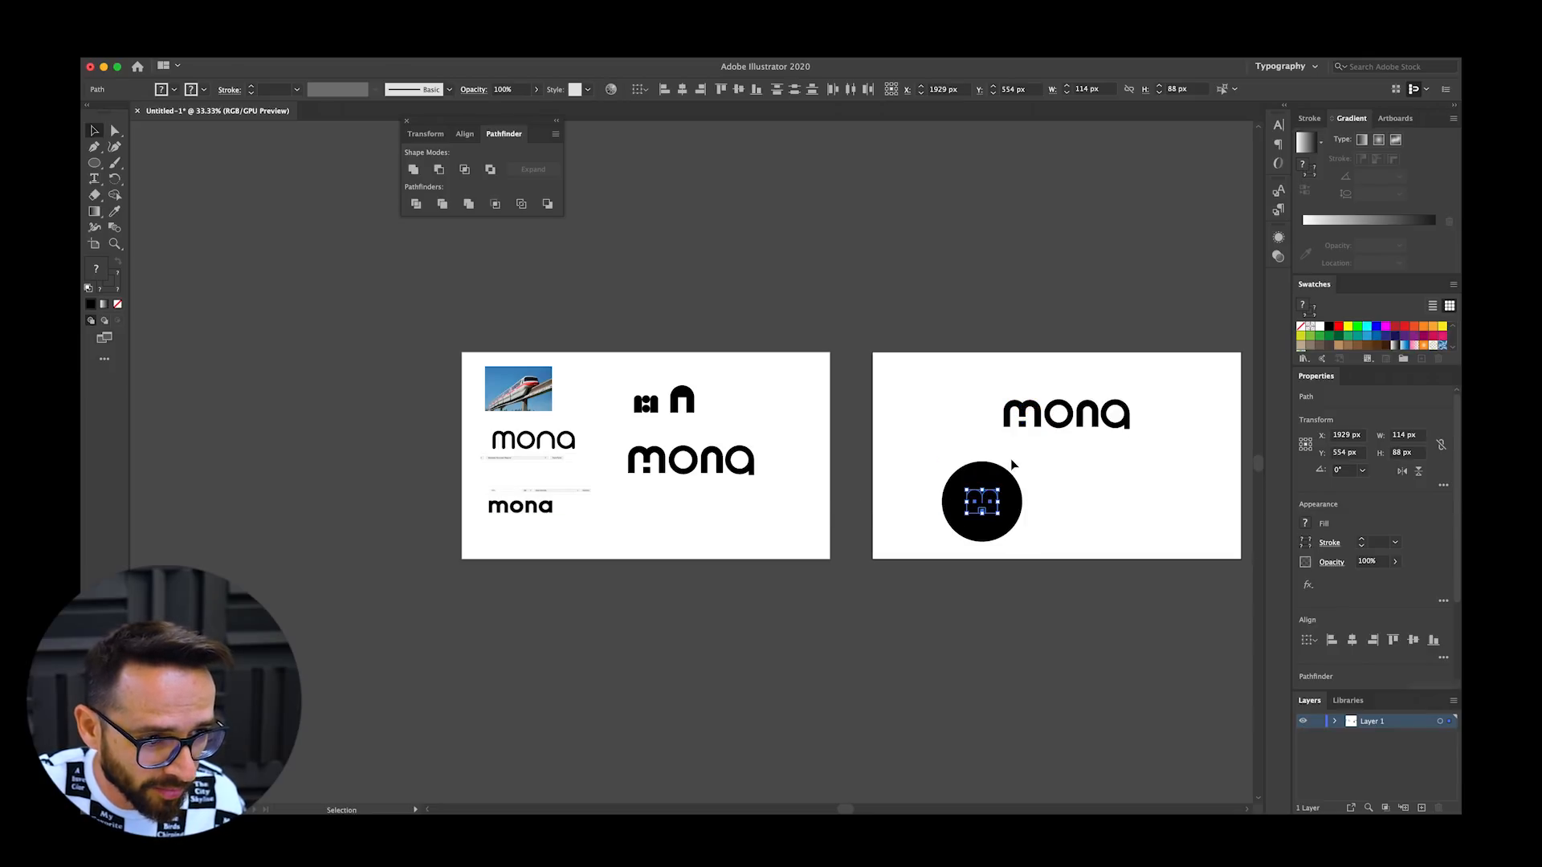
Step: Undo the last change, place a copy of the wordmark's "m" beside the circle, and expand its strokes into filled shapes
key(super+z)
drag(1021, 414, 1086, 508)
click(234, 48)
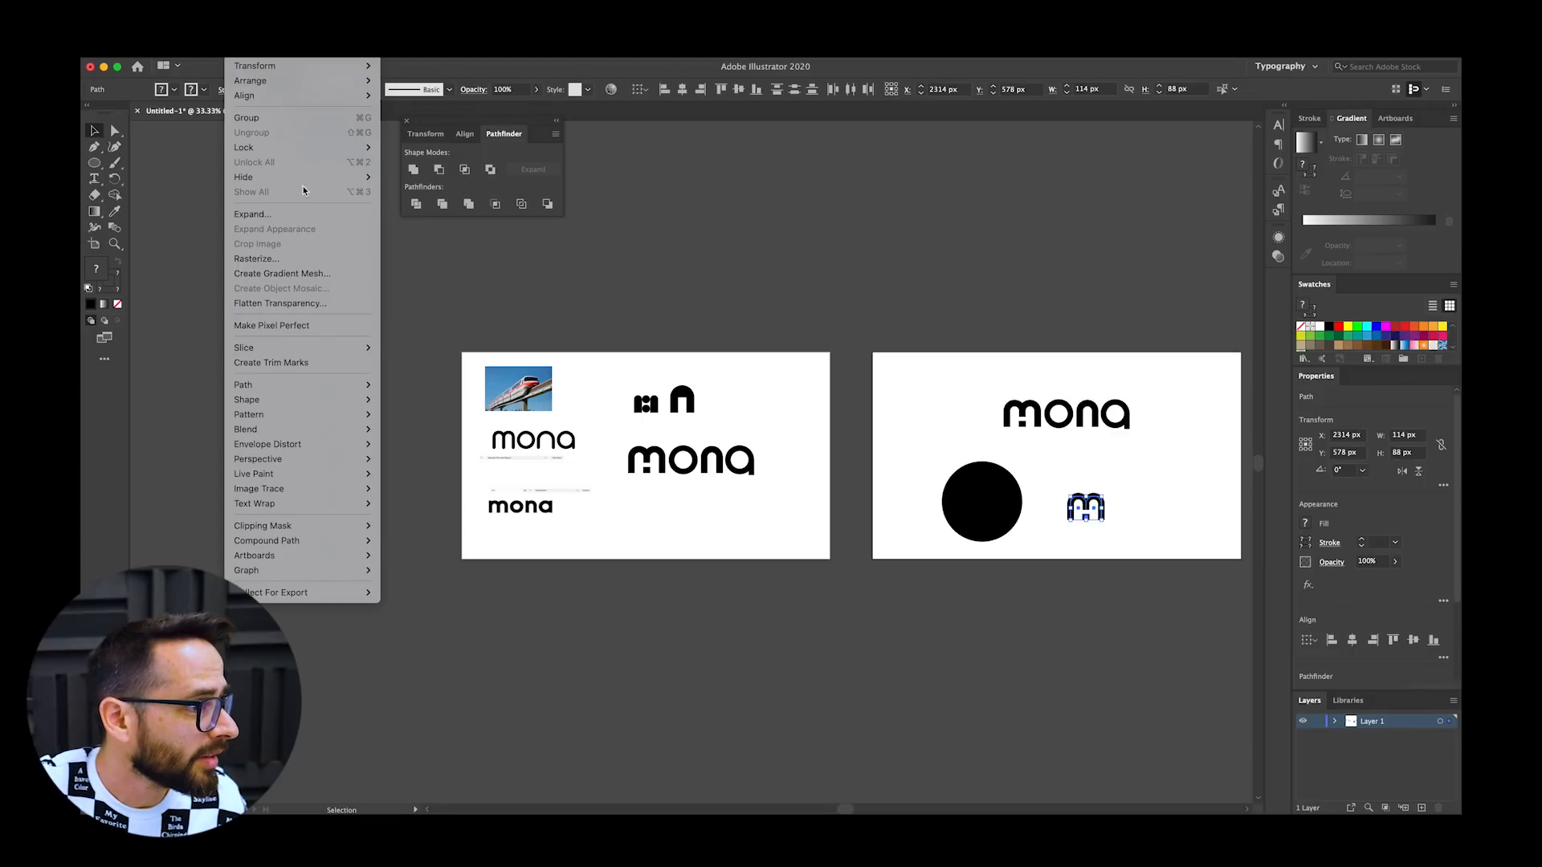
click(305, 207)
key(Return)
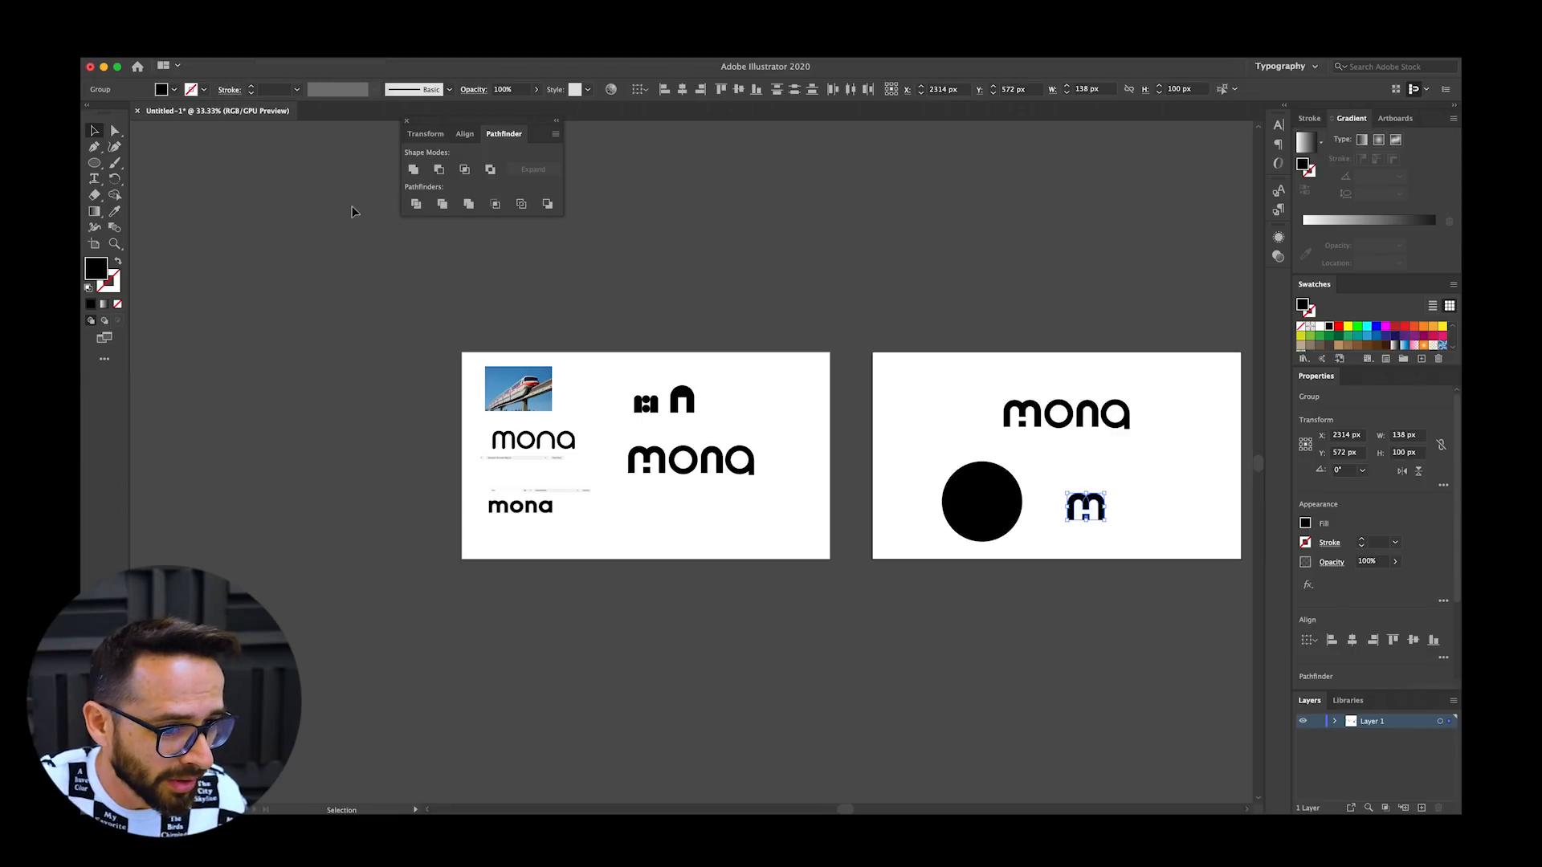
Step: Centre the expanded "m" on the black circle and fill it with white
click(1086, 513)
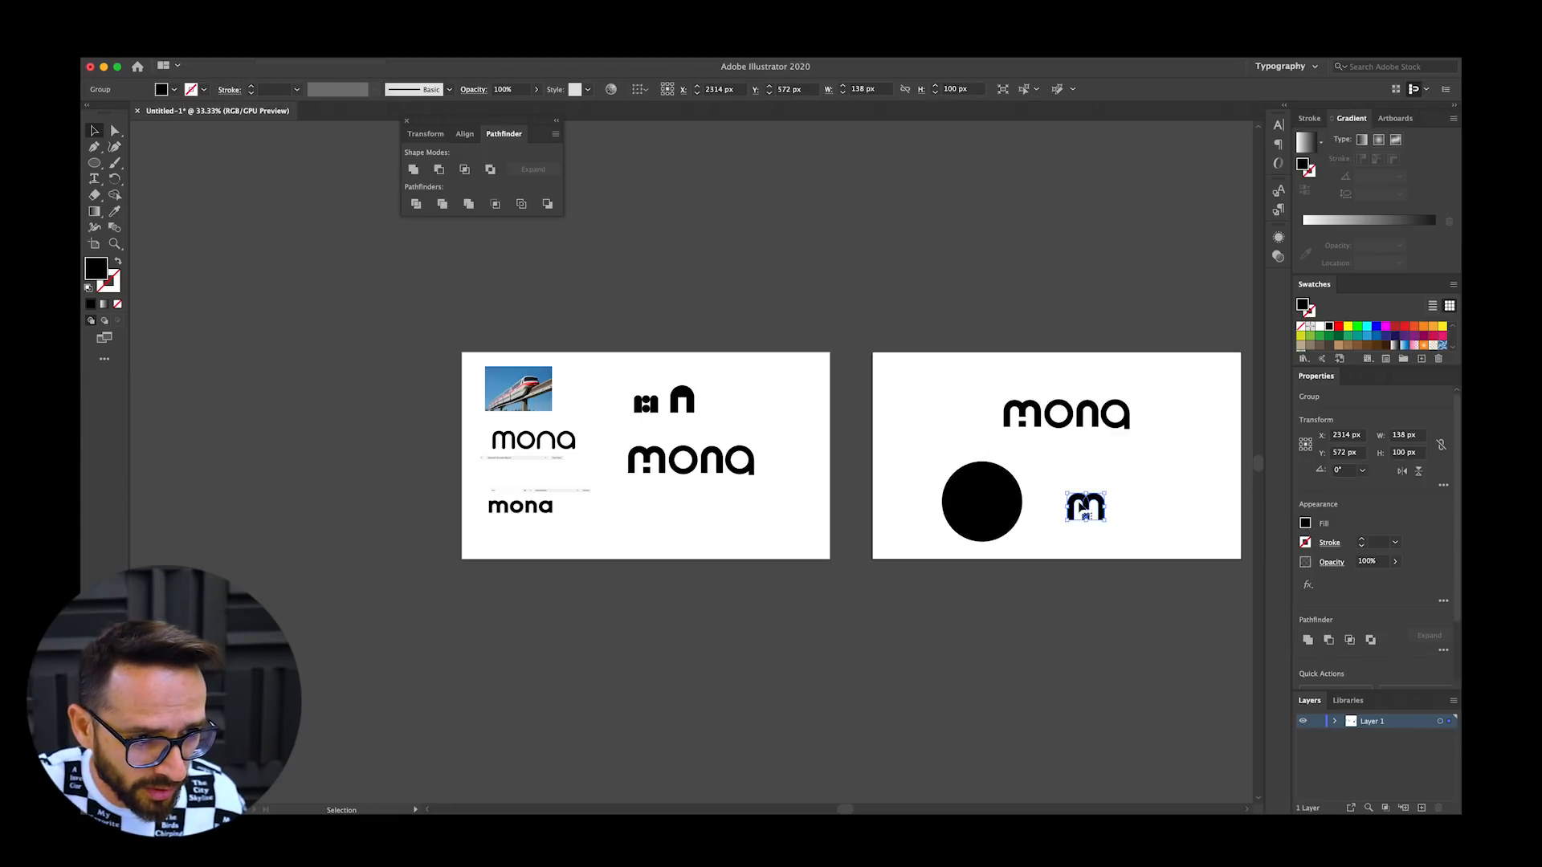
drag(1084, 506, 982, 499)
click(1321, 326)
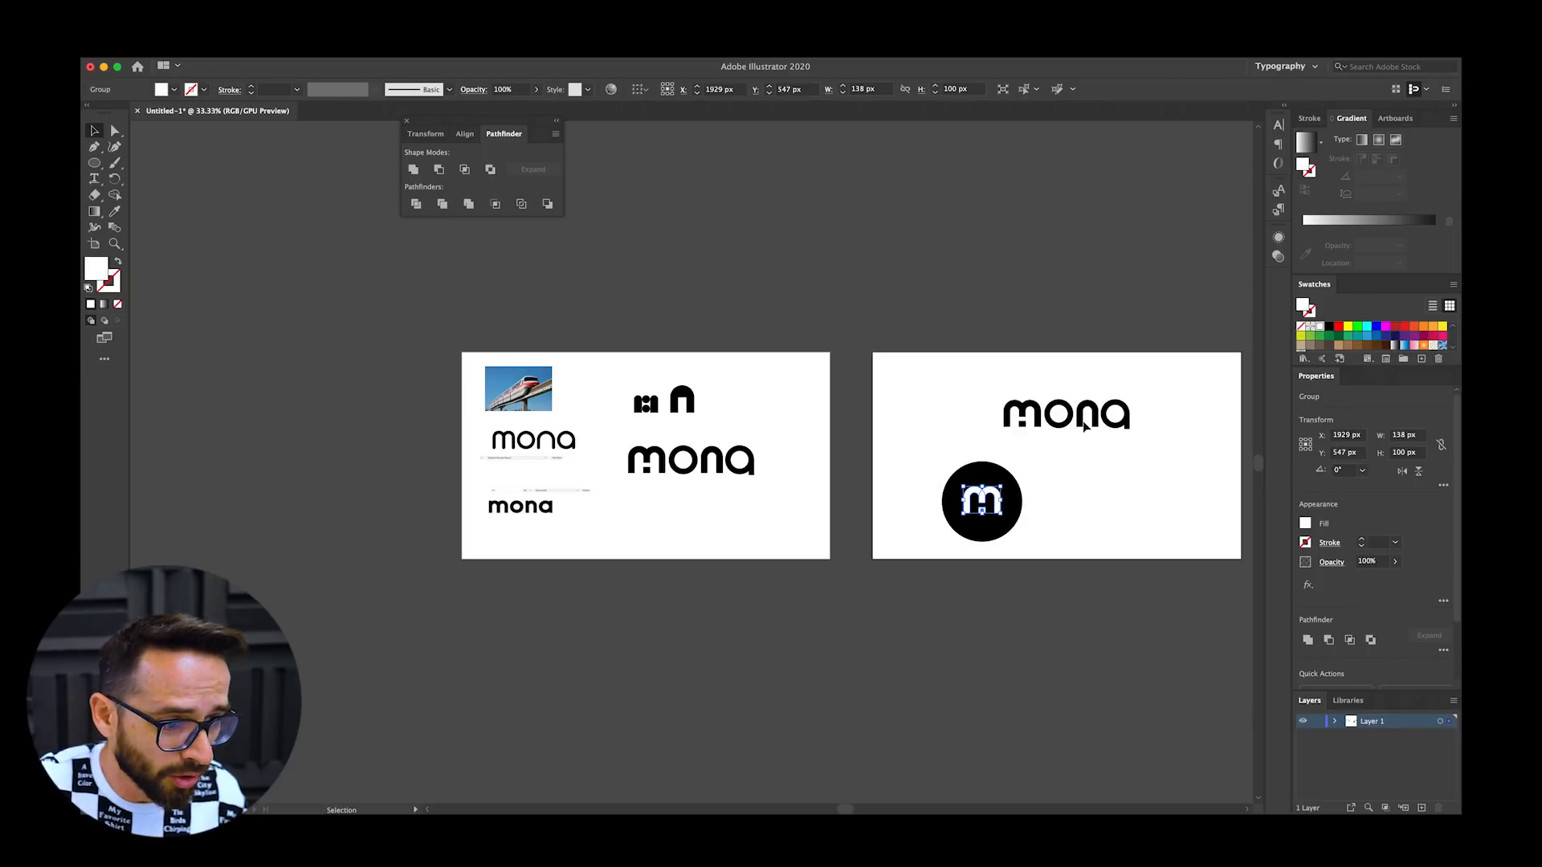
click(1085, 503)
Step: Review the monorail company's goodbrief design brief in Chrome and return to Illustrator
key(super+Tab)
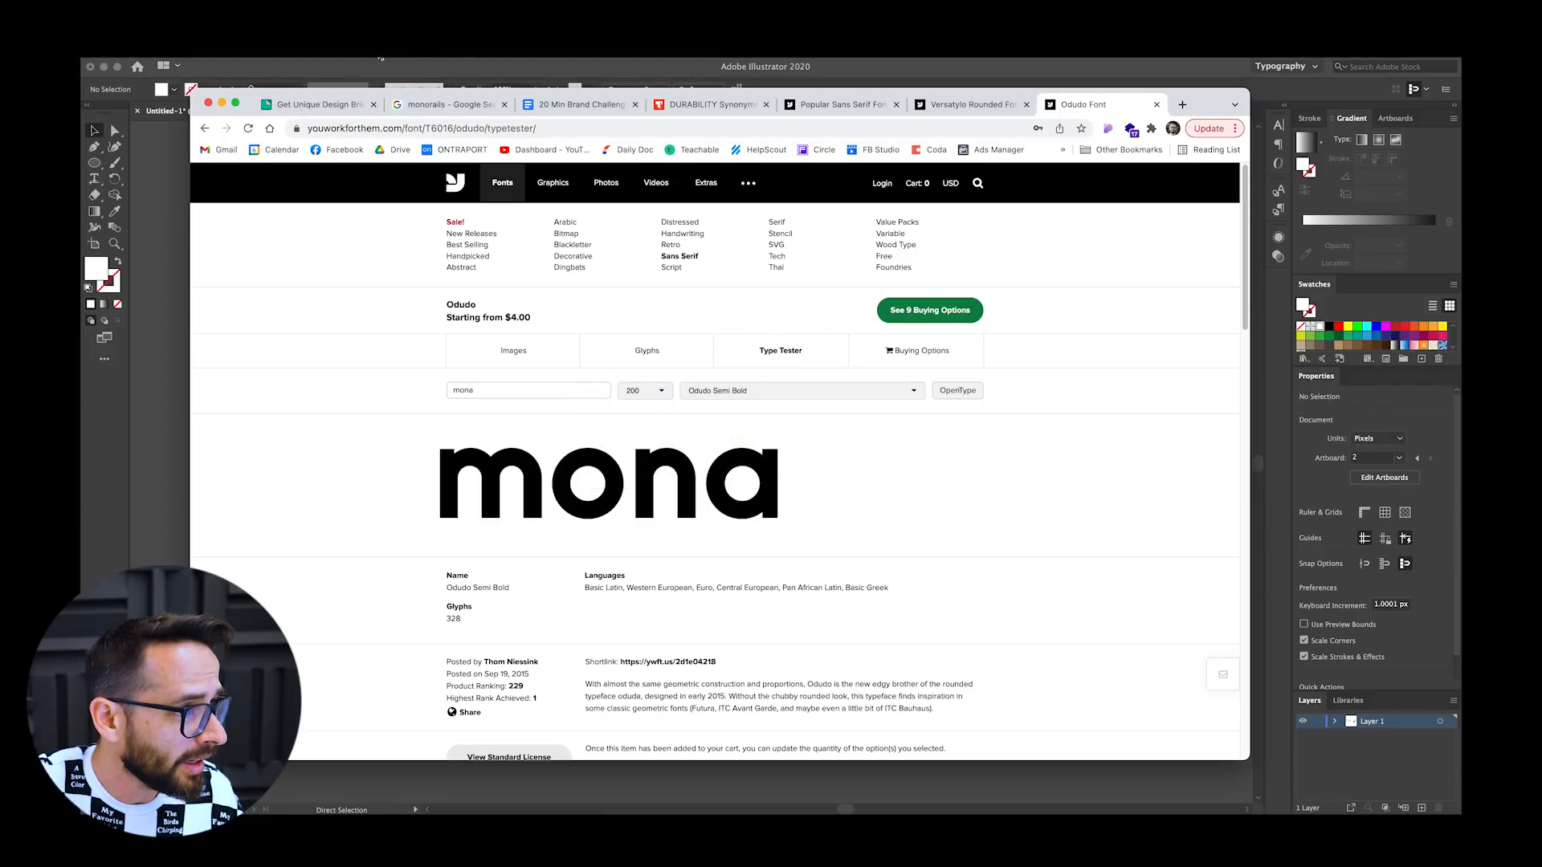
click(321, 104)
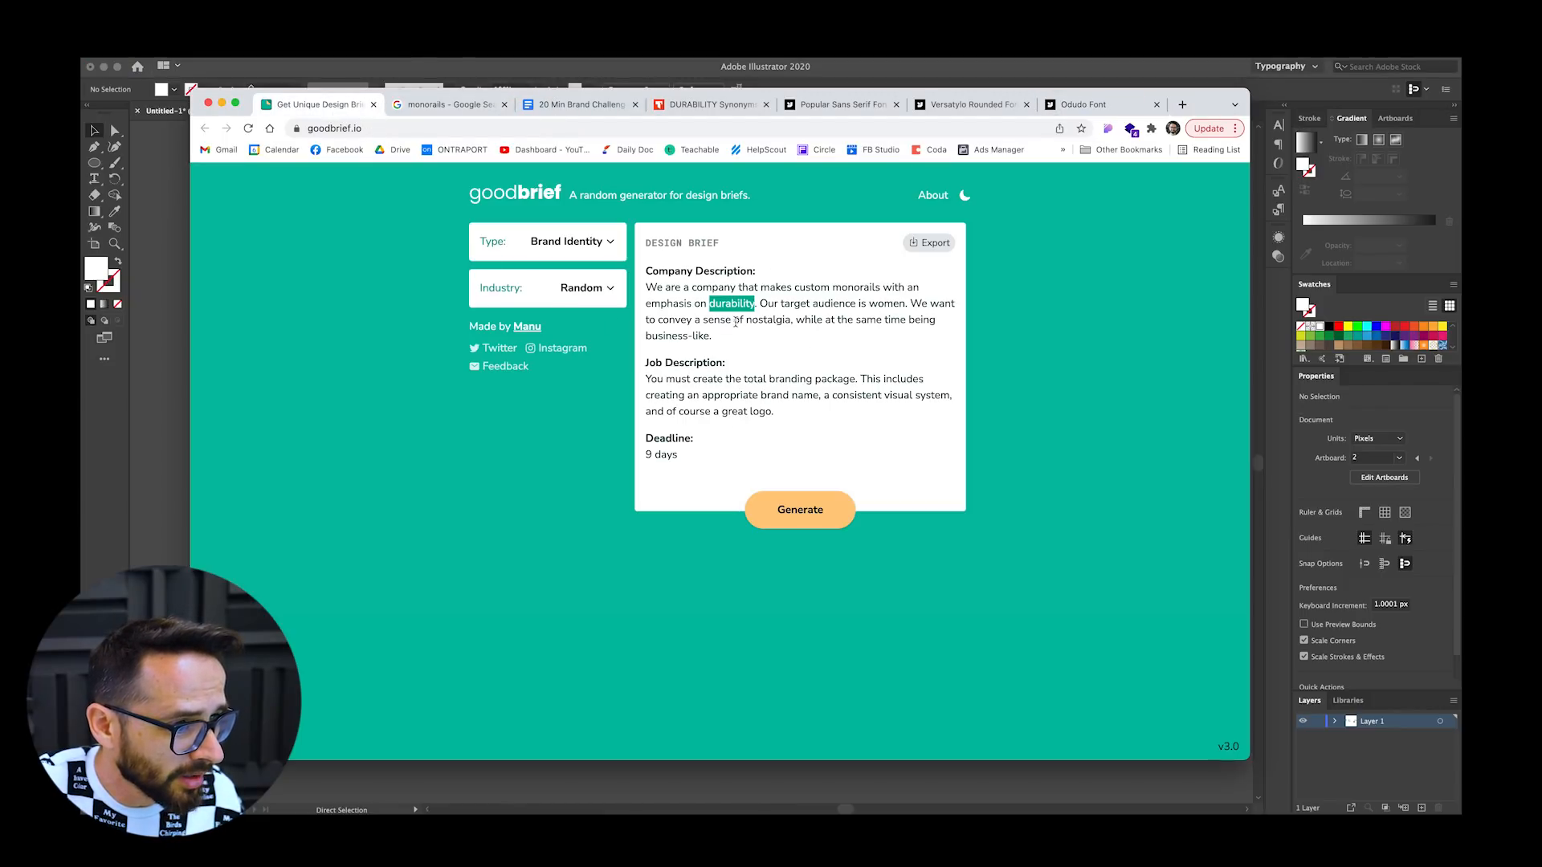
key(super+Tab)
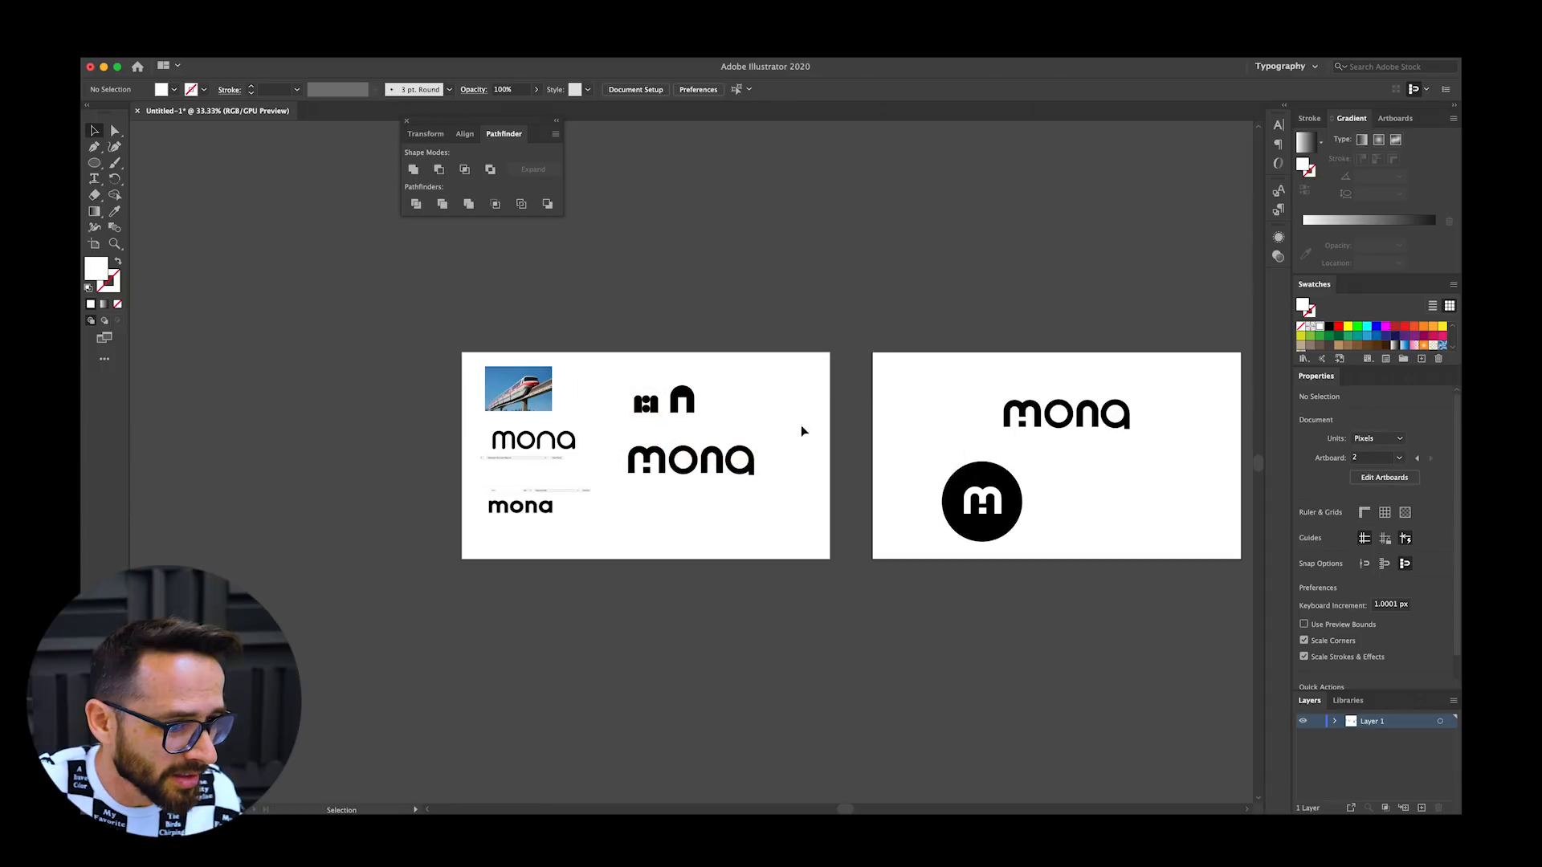
Step: Fill the circle behind the white "m" with the blue-violet colour #3318b7
click(1000, 476)
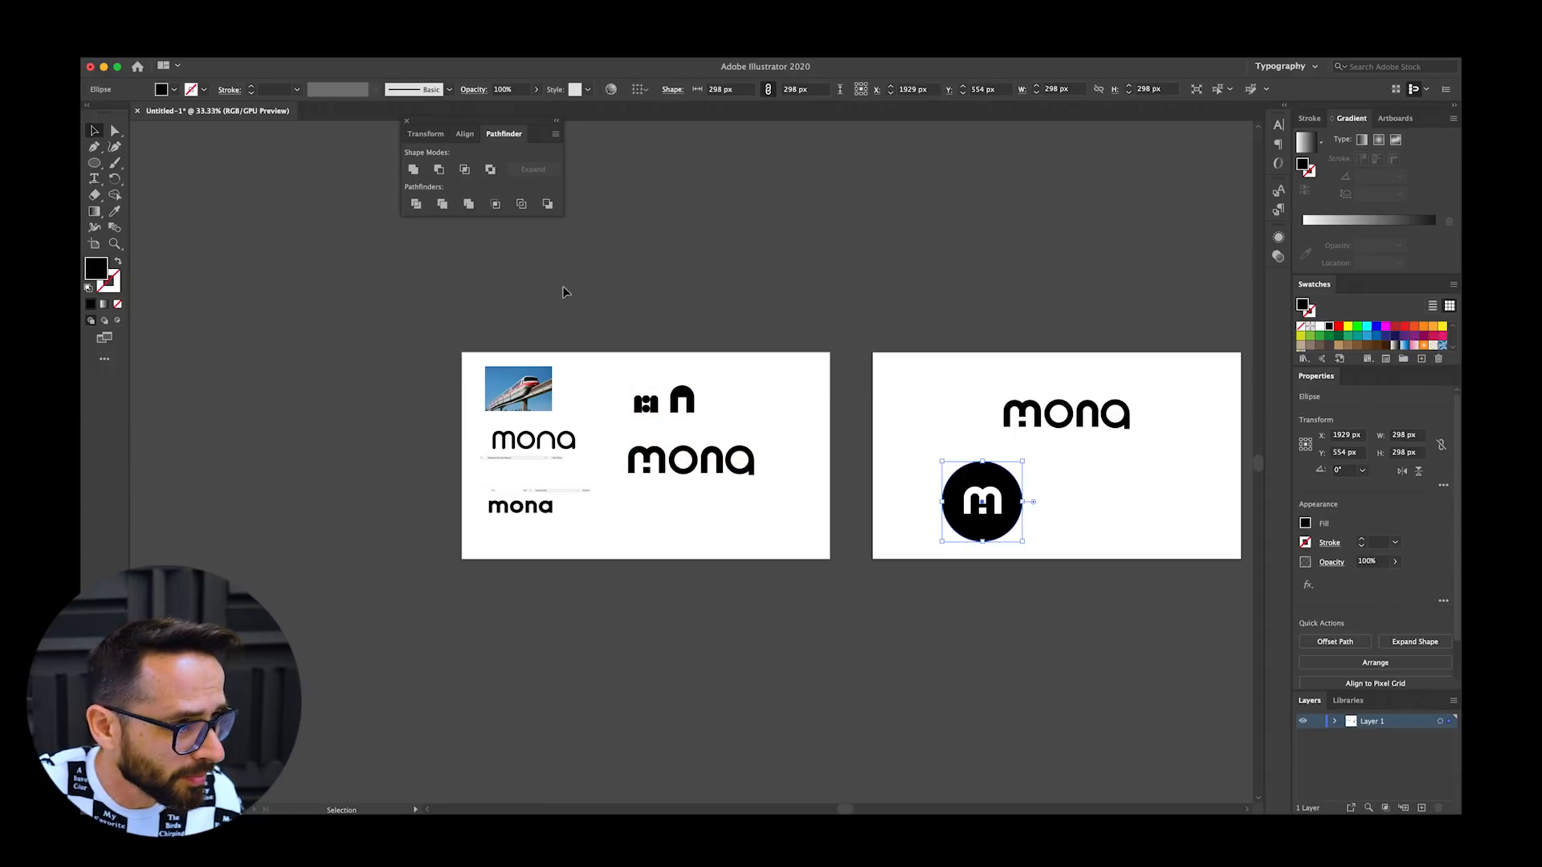
double_click(1303, 306)
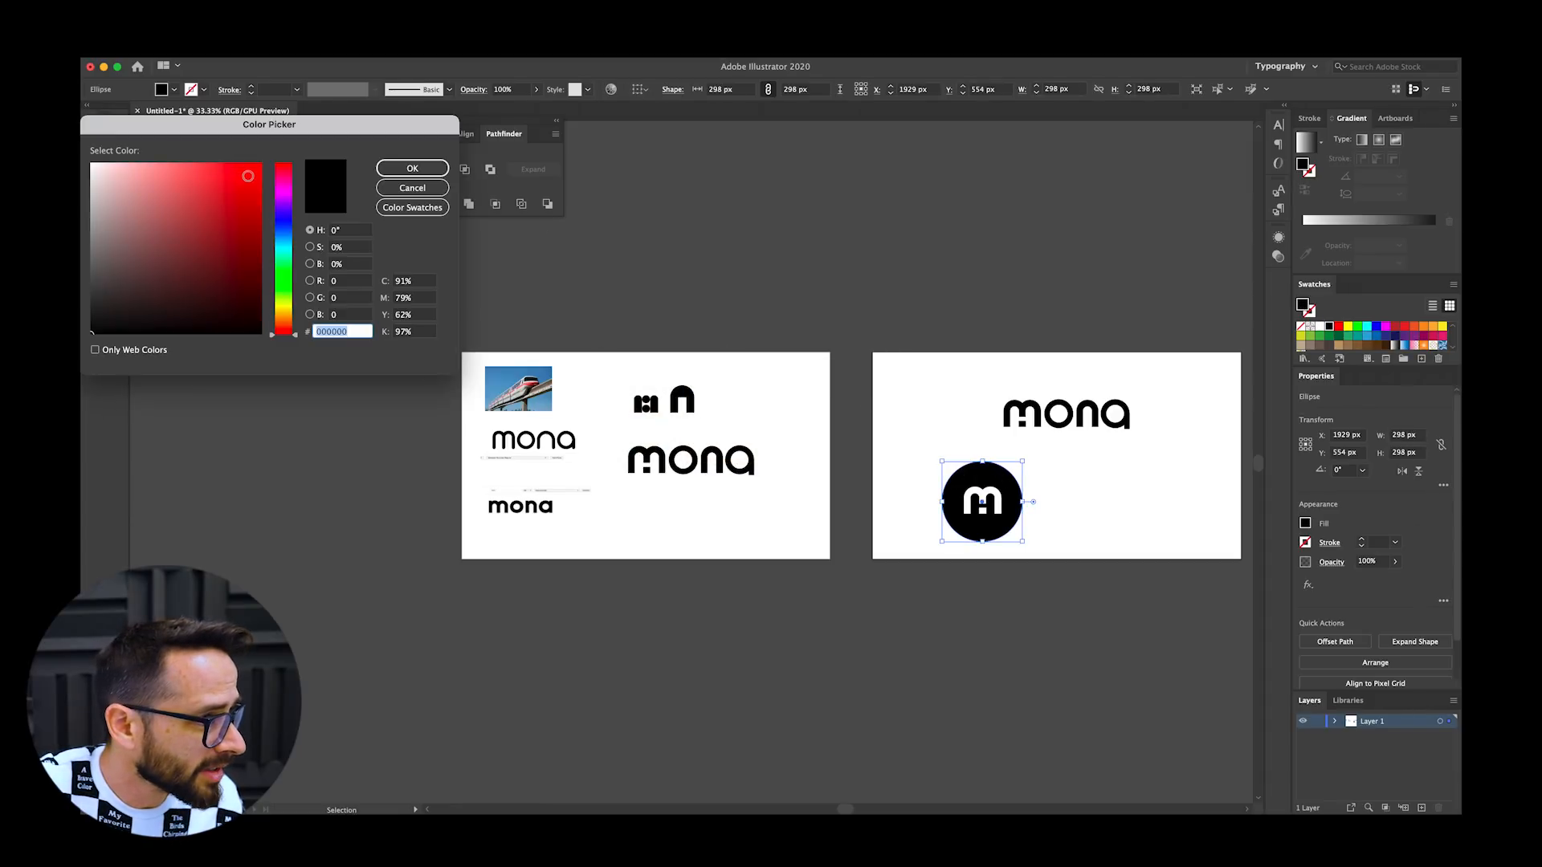
drag(281, 208, 283, 216)
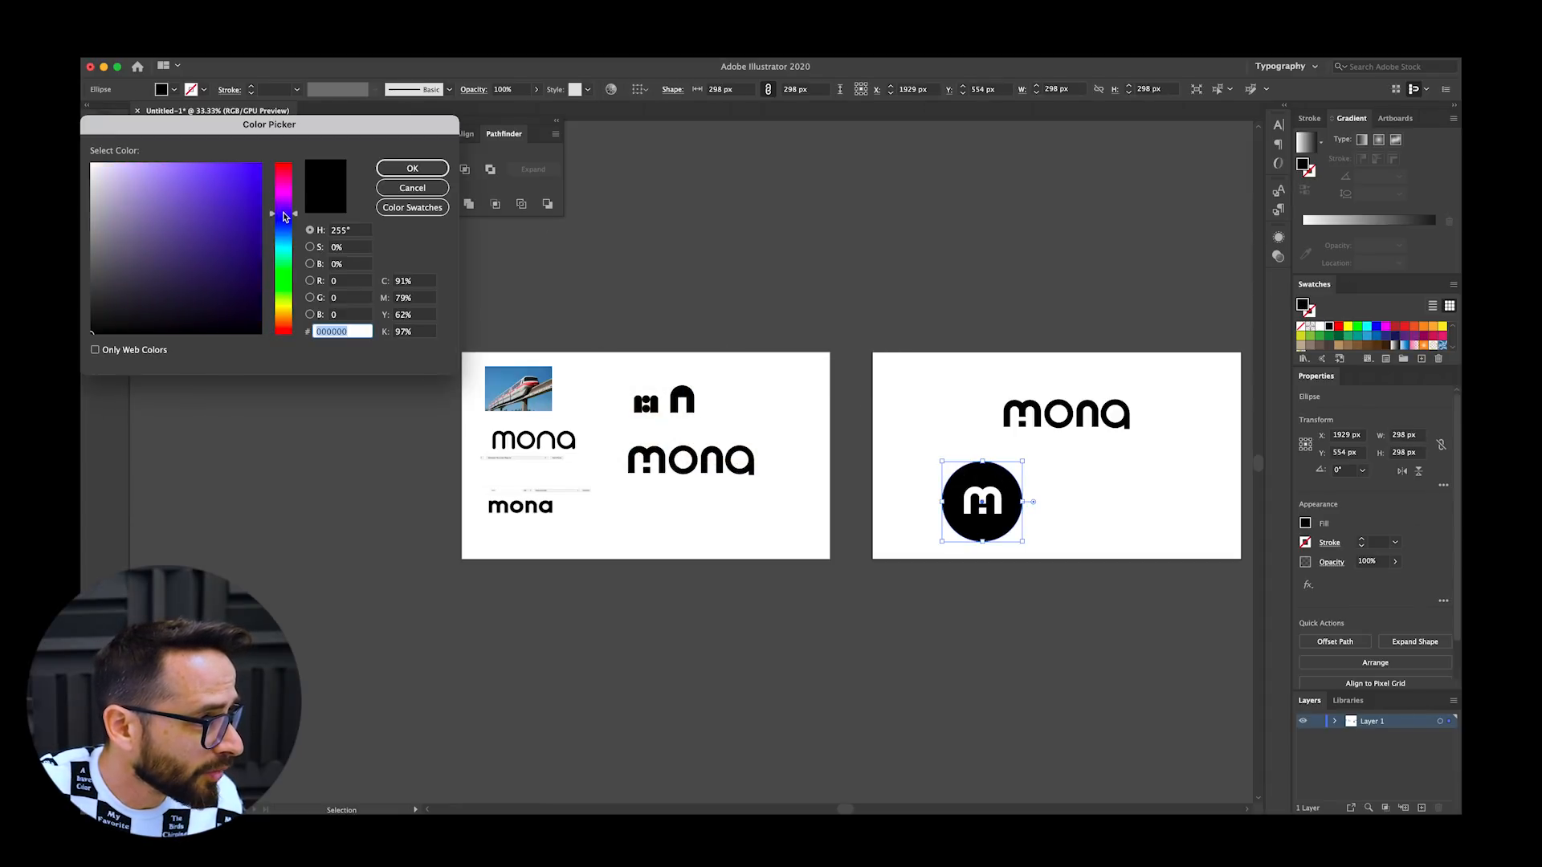
click(245, 217)
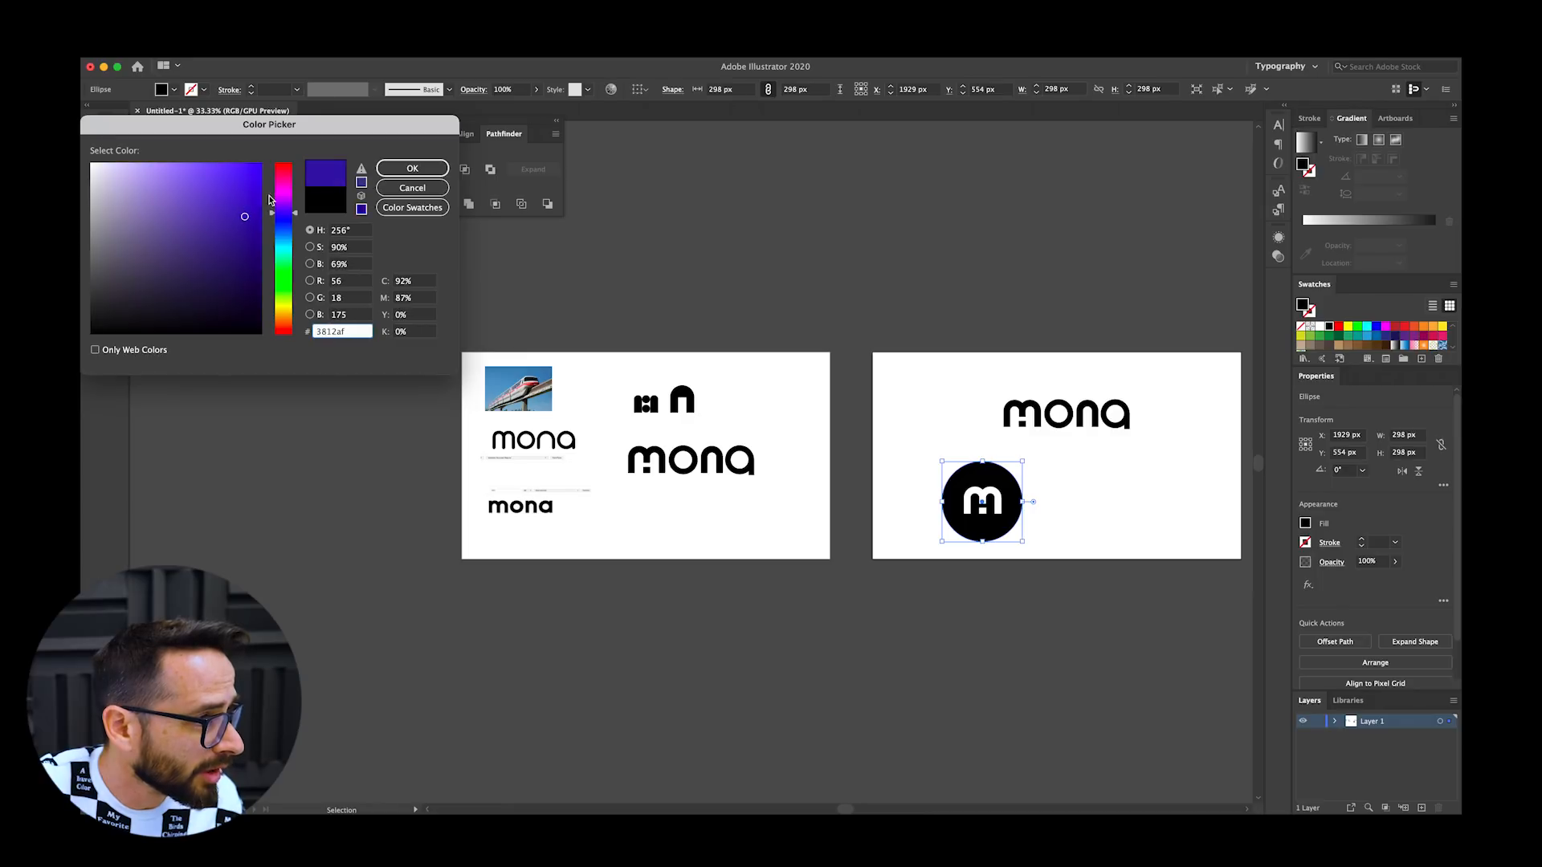
click(271, 220)
drag(271, 221, 271, 215)
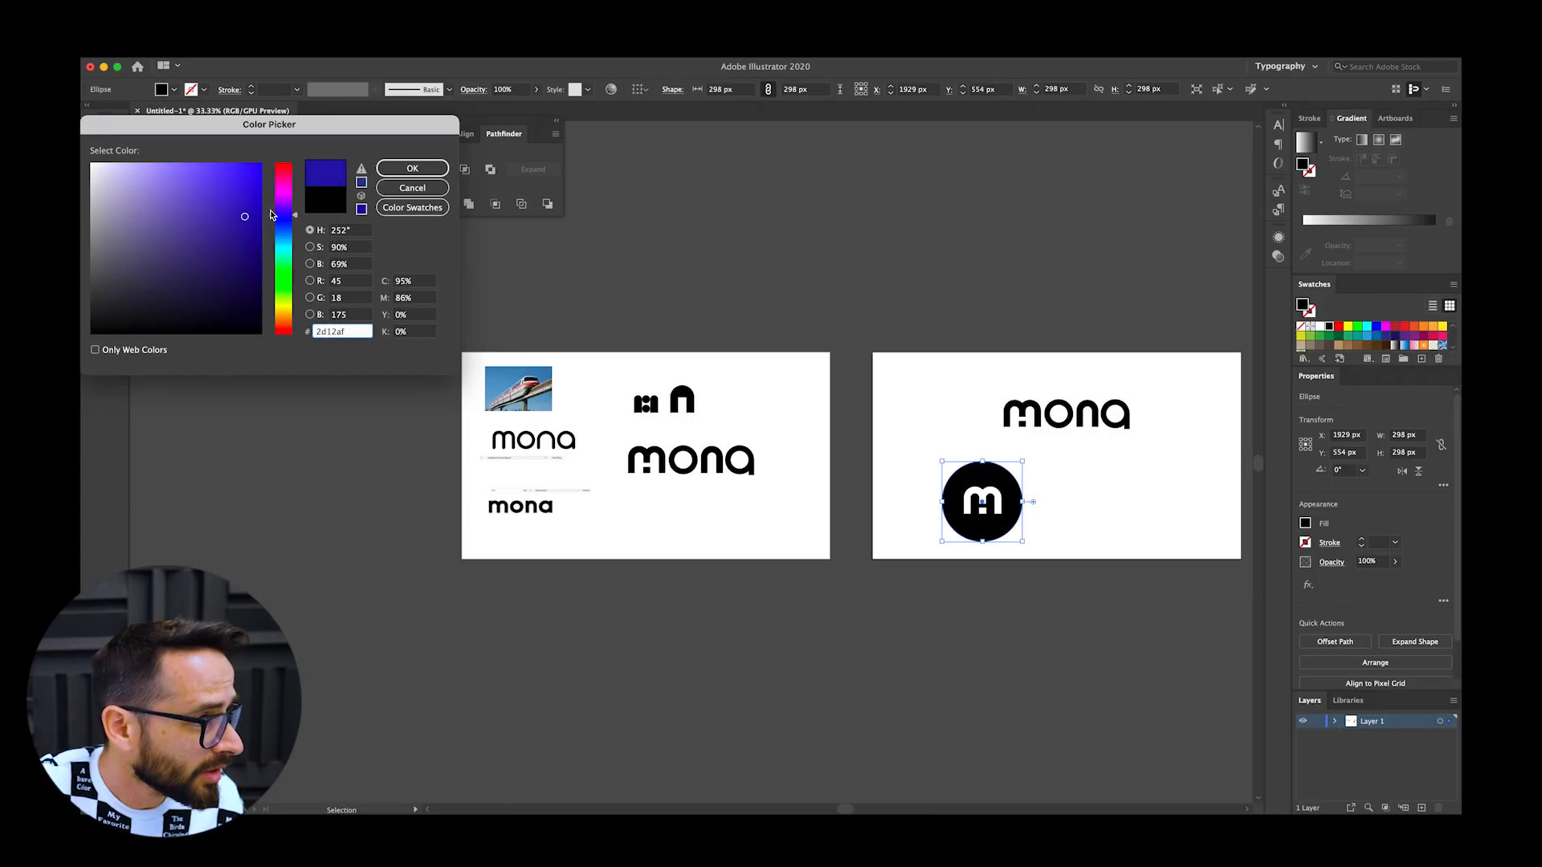
click(240, 210)
click(412, 168)
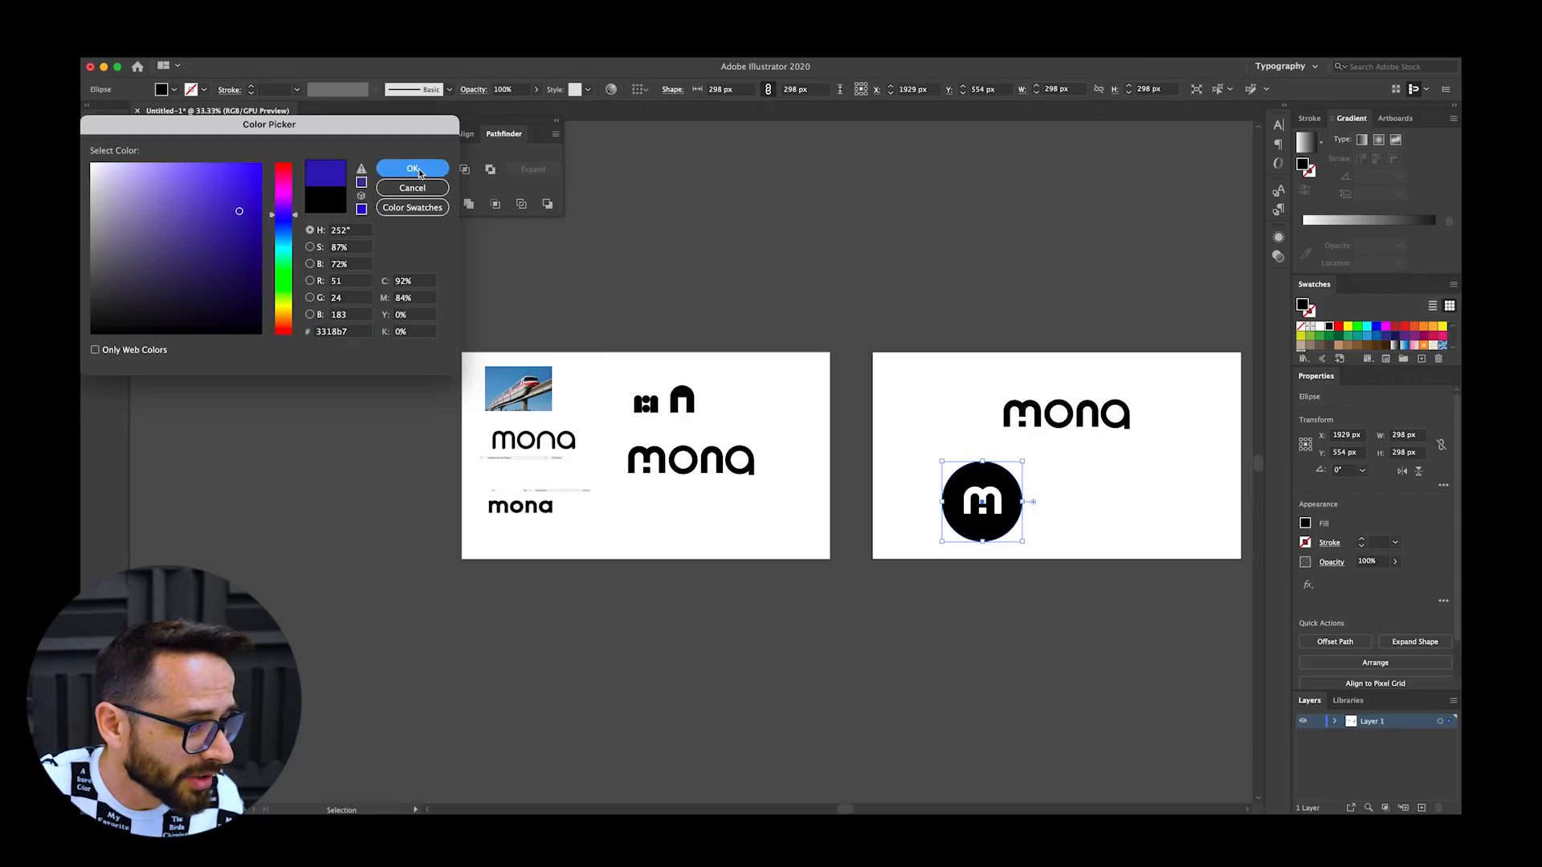
click(857, 436)
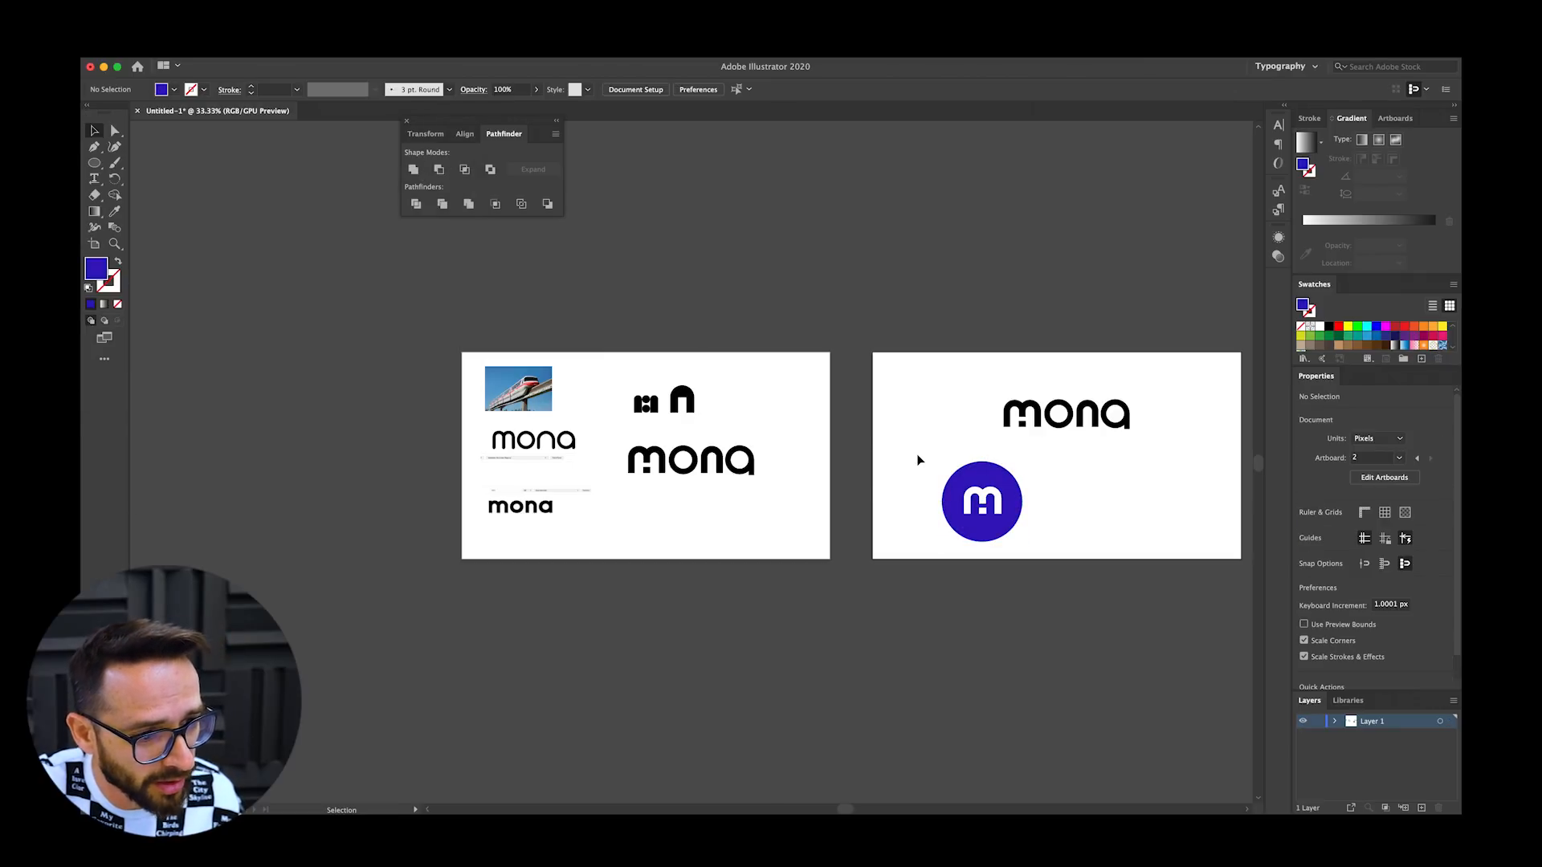
Step: Switch to Chrome and change the Google Images search to "monorails WHITE"
key(super+Tab)
click(450, 104)
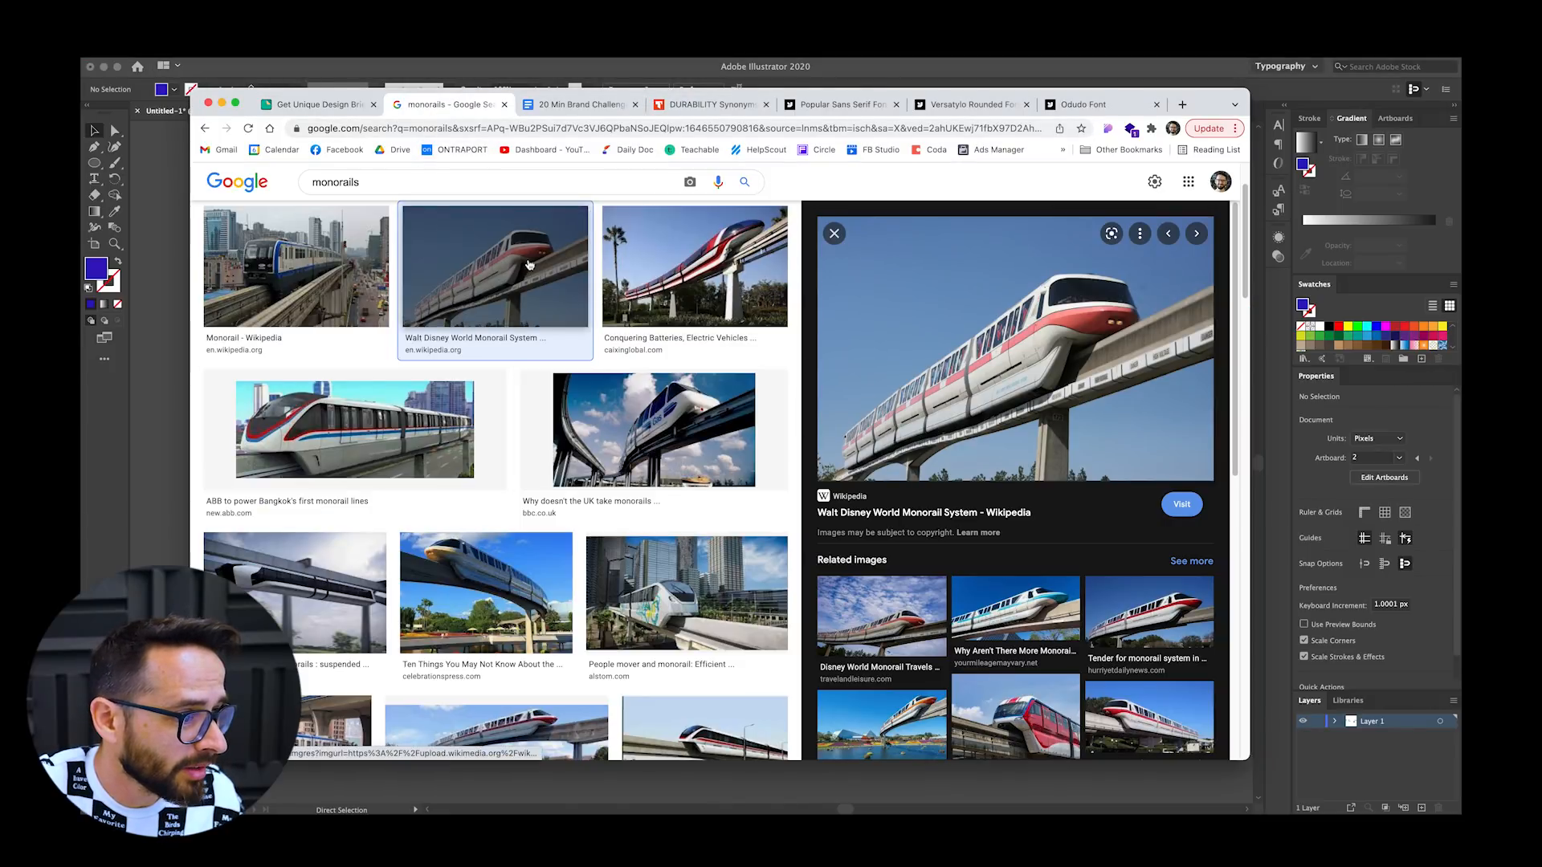
click(394, 184)
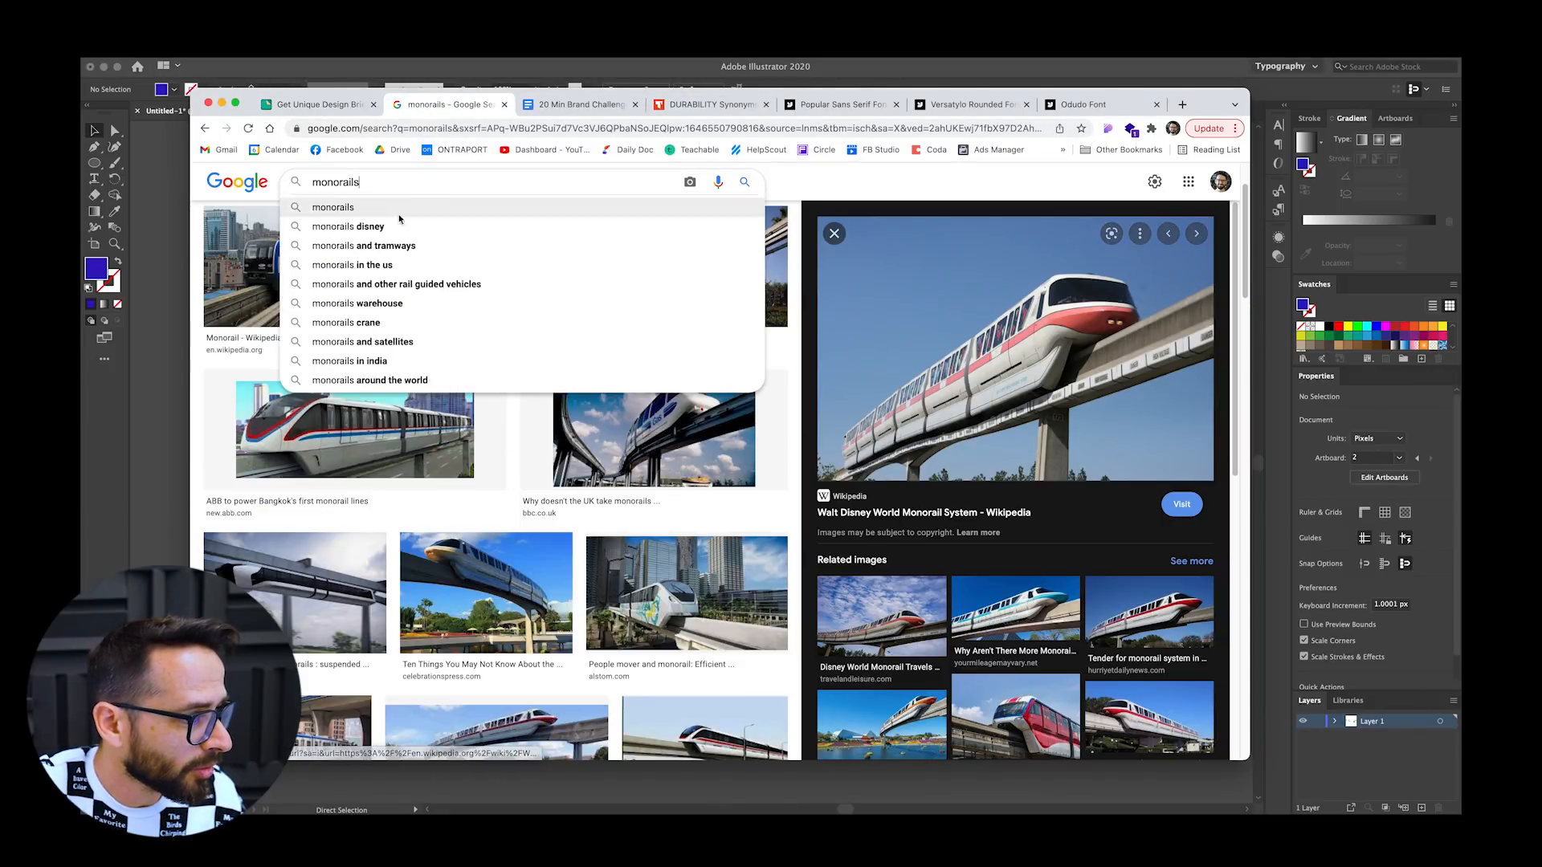
text(WHITE)
key(Return)
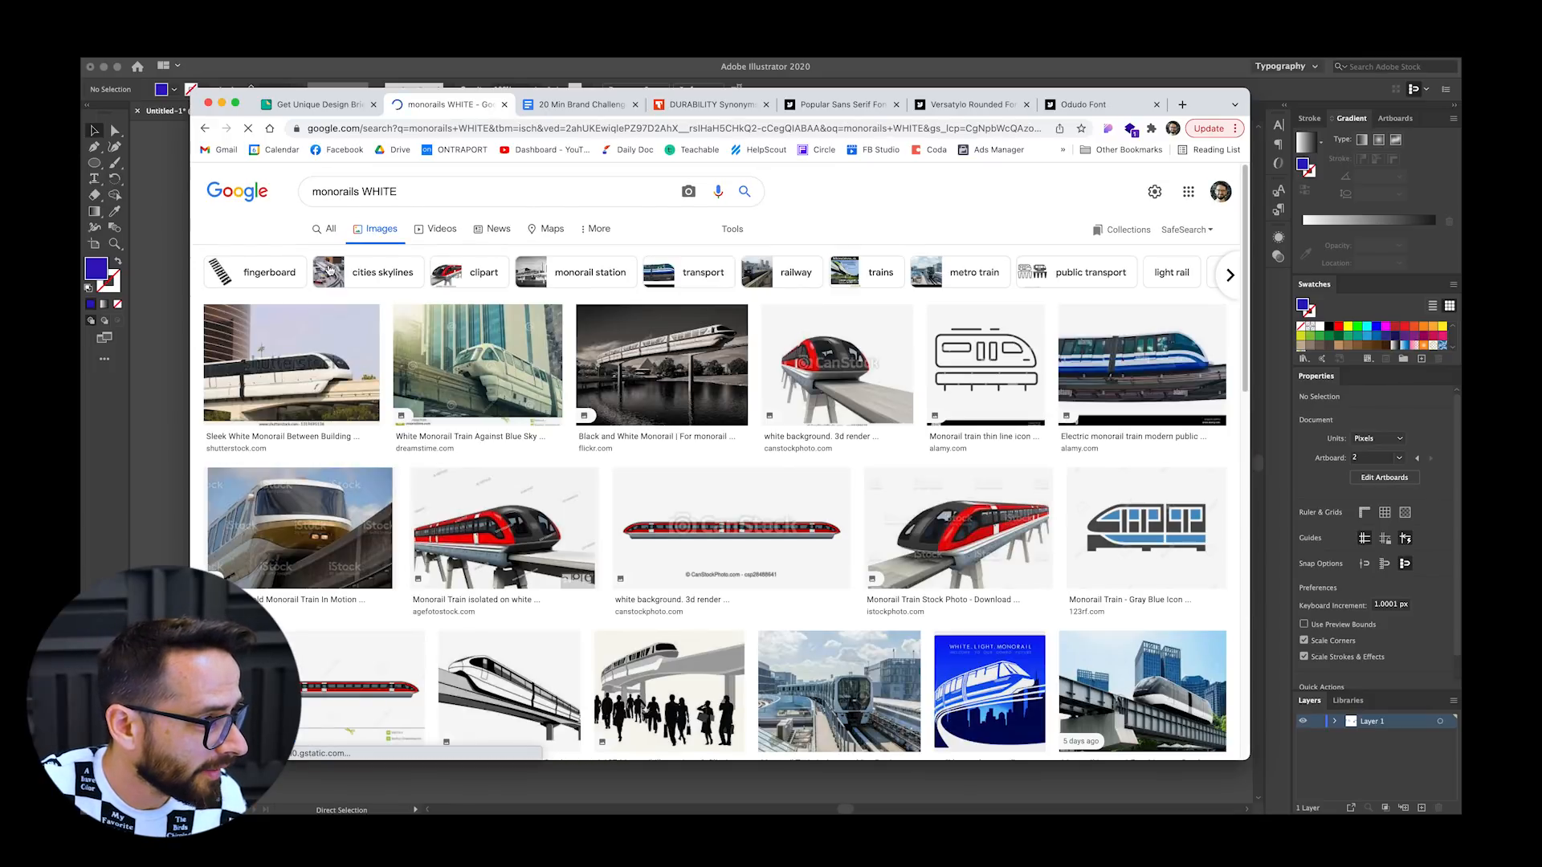
Step: Open the sleek white monorail photo on Shutterstock, enlarge its preview, and copy the image
click(326, 362)
right_click(996, 347)
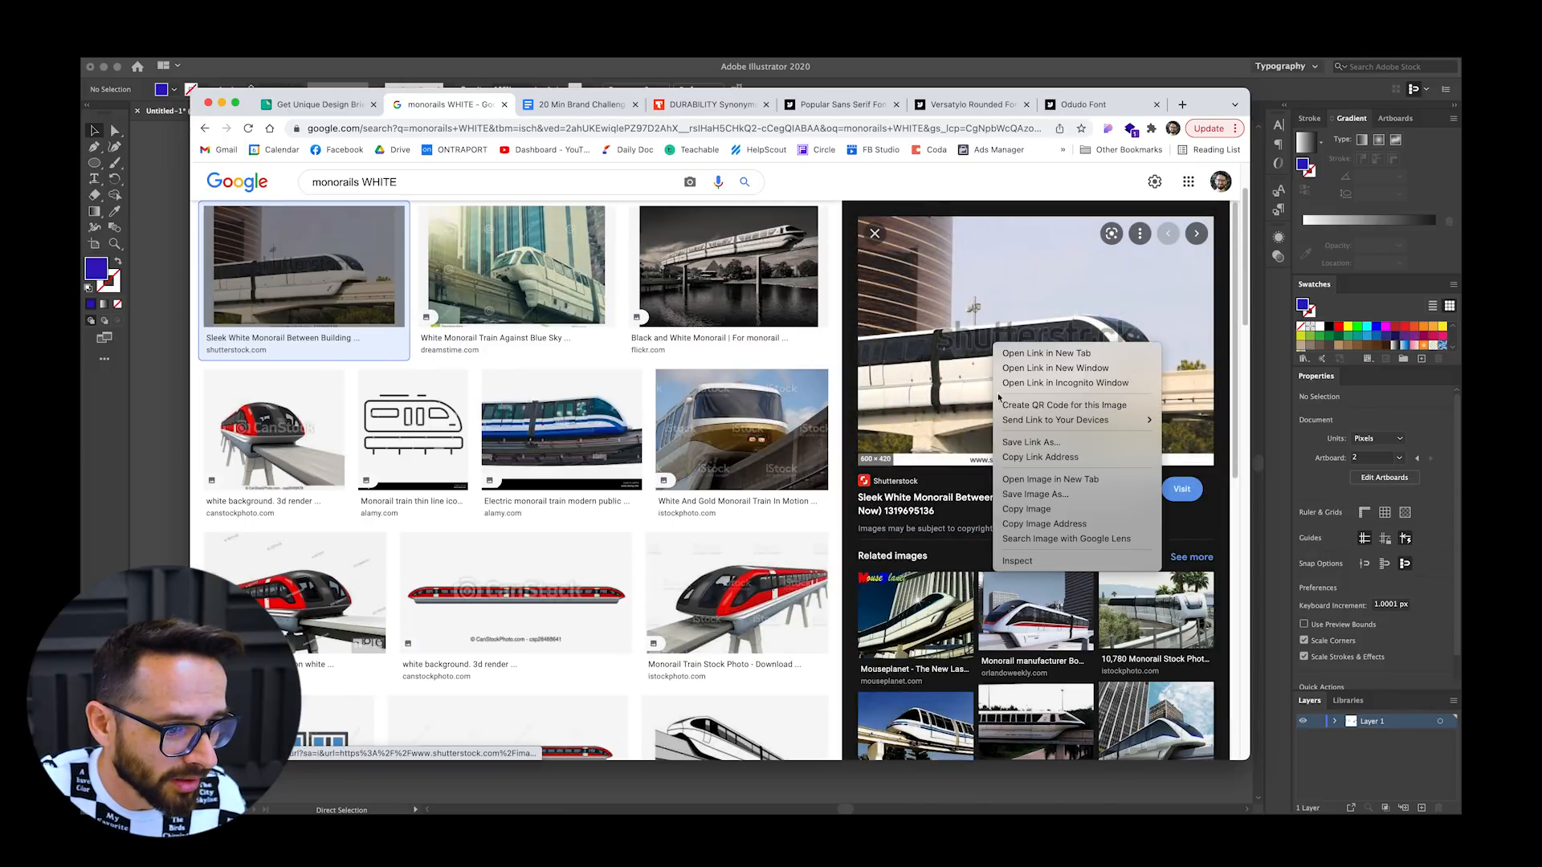
click(1045, 480)
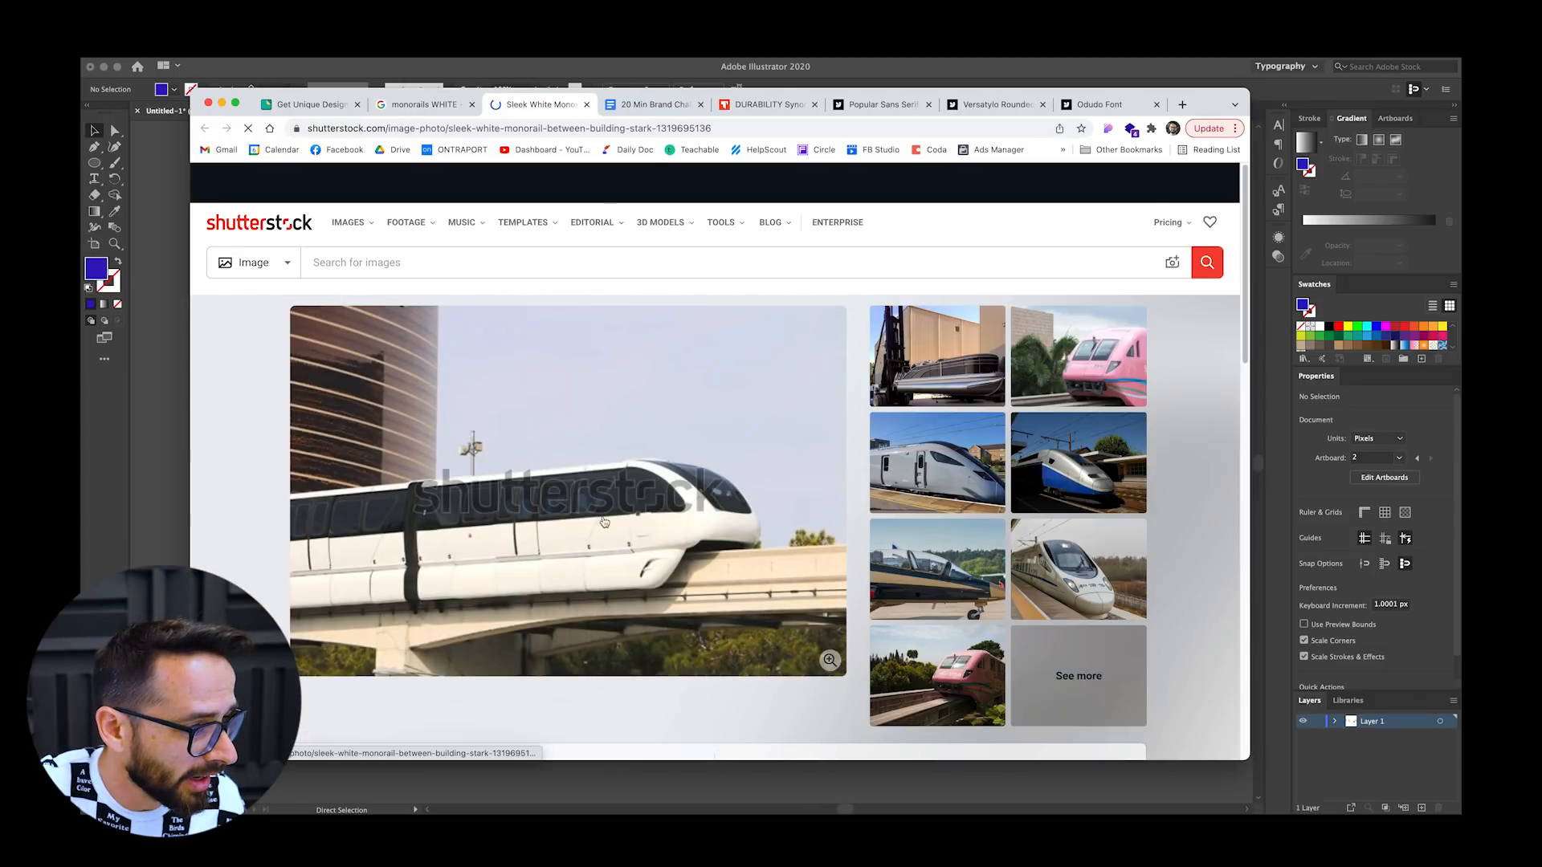
click(603, 527)
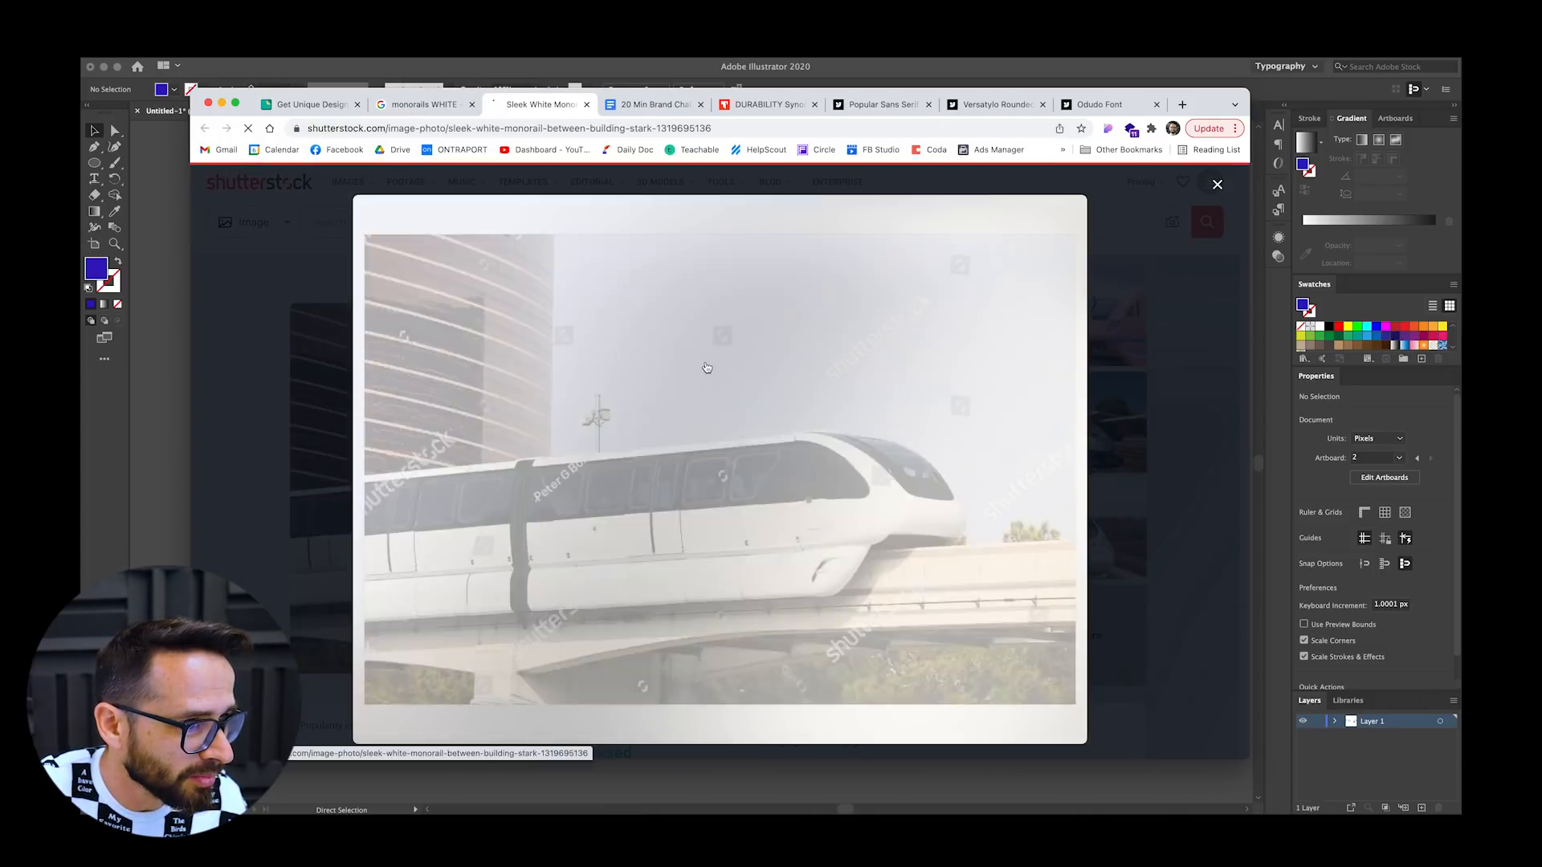
right_click(712, 496)
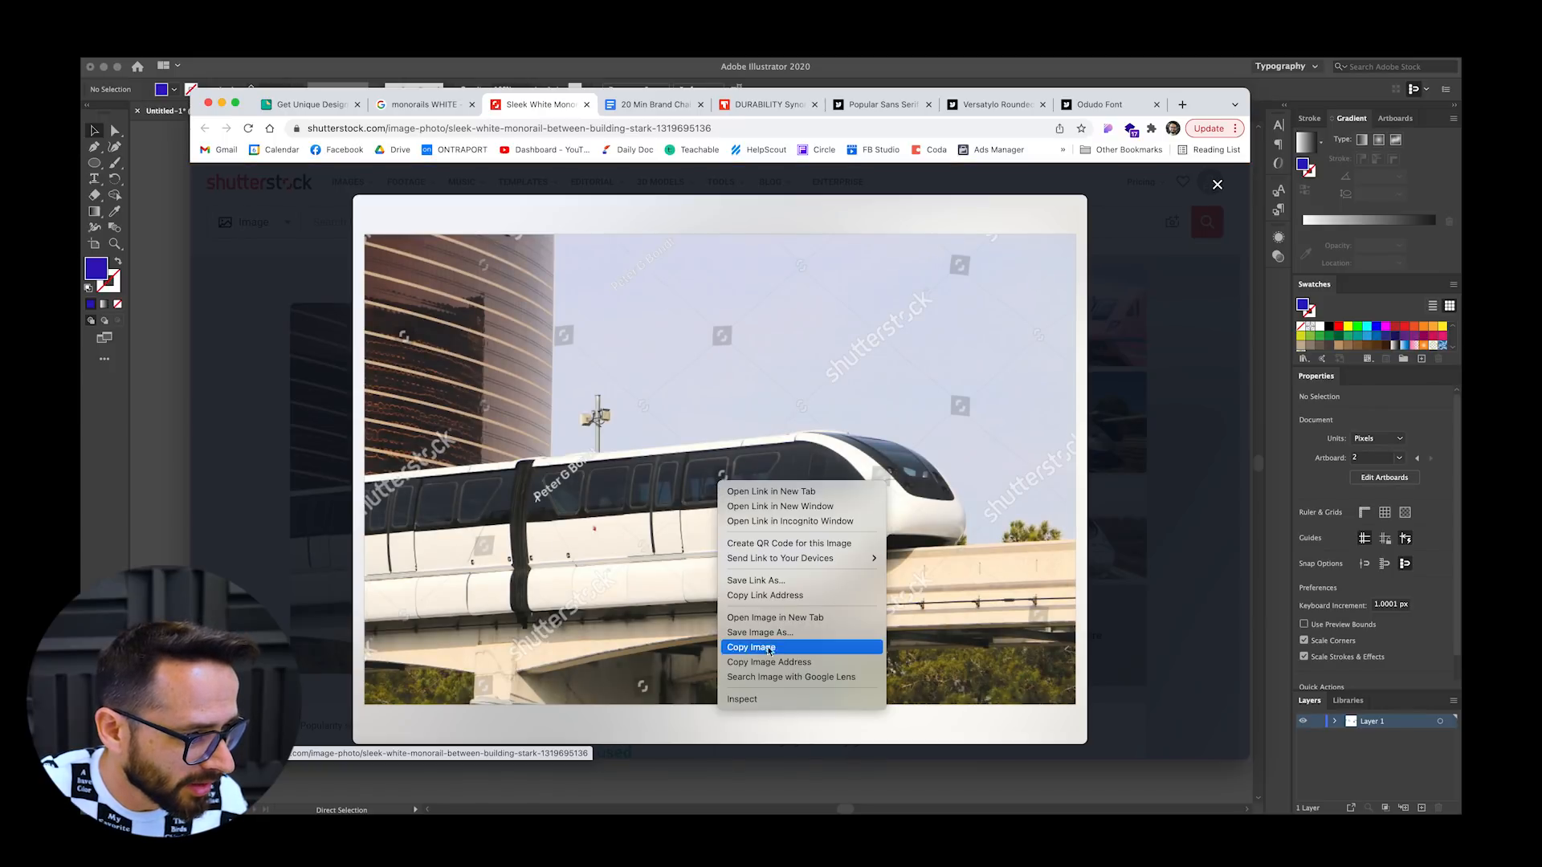
click(747, 643)
Step: Launch Photoshop and switch to its empty workspace
mouse_move(719, 808)
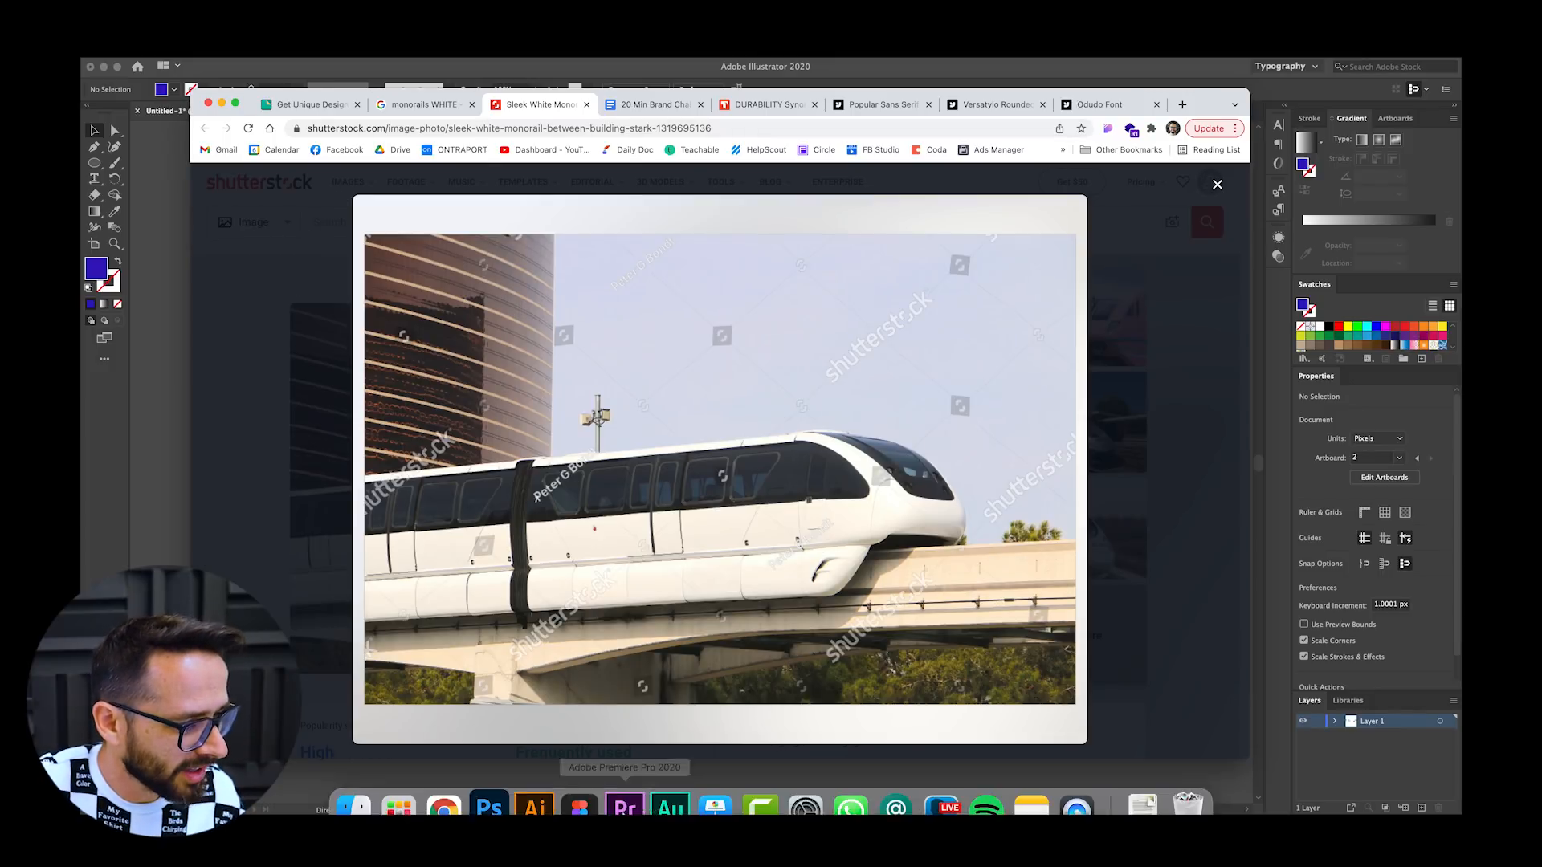
key(super+Tab)
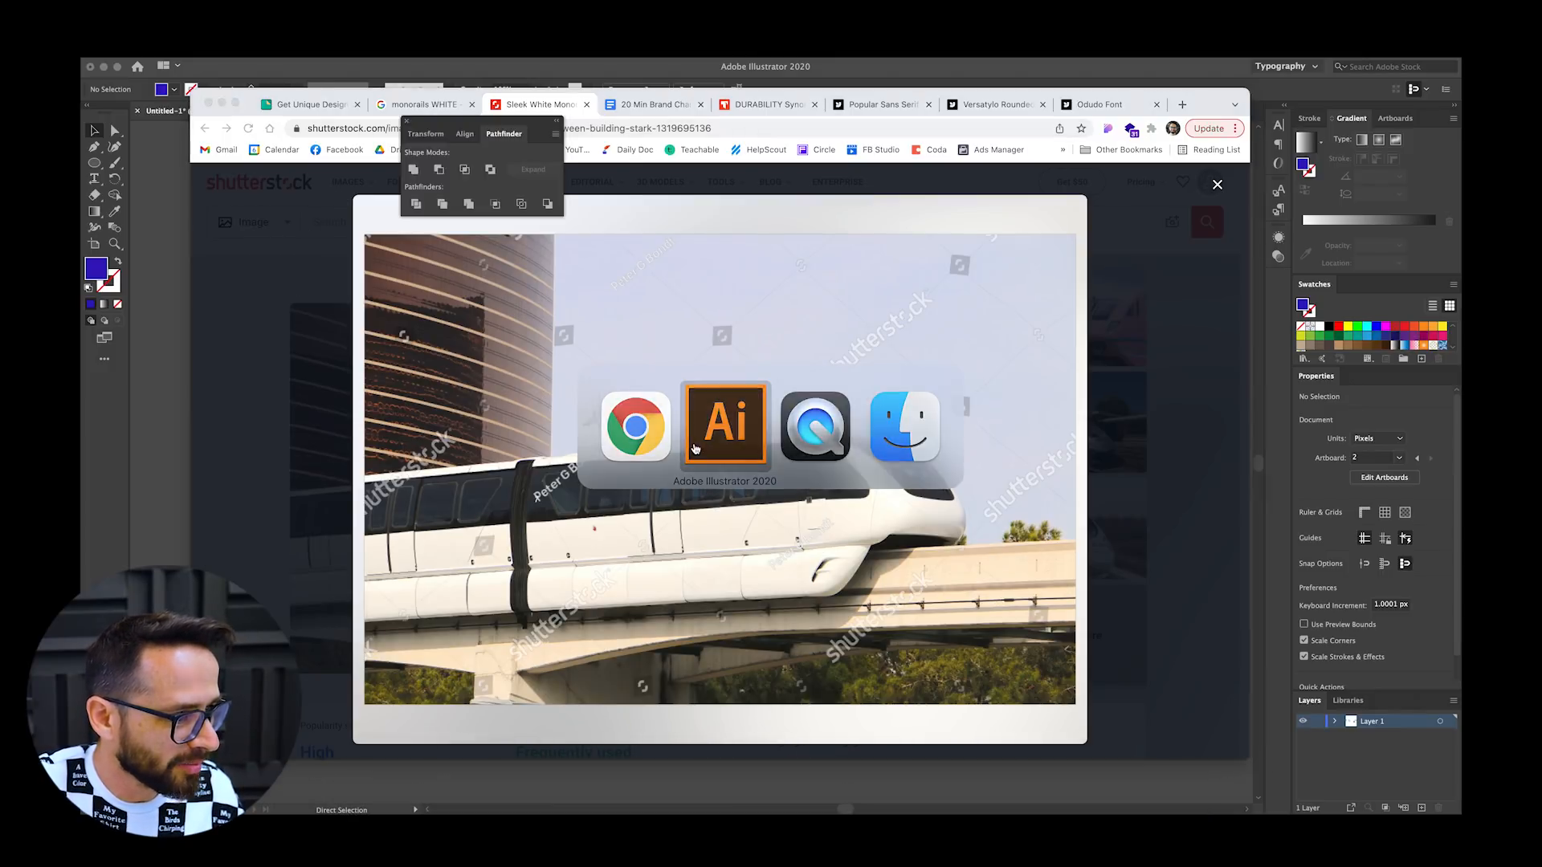
drag(925, 380, 805, 363)
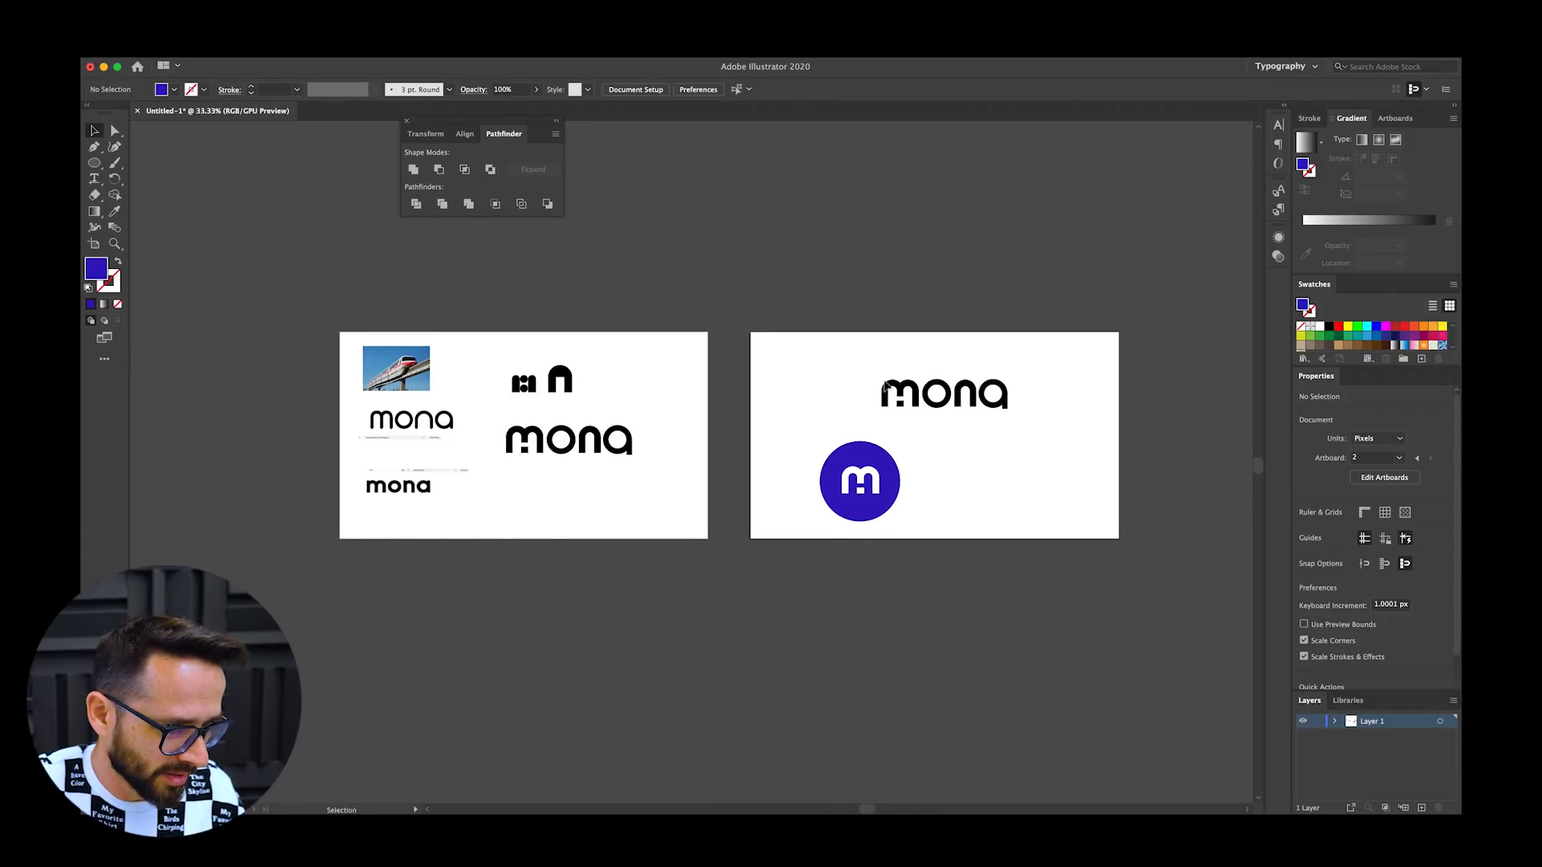
key(super+Tab)
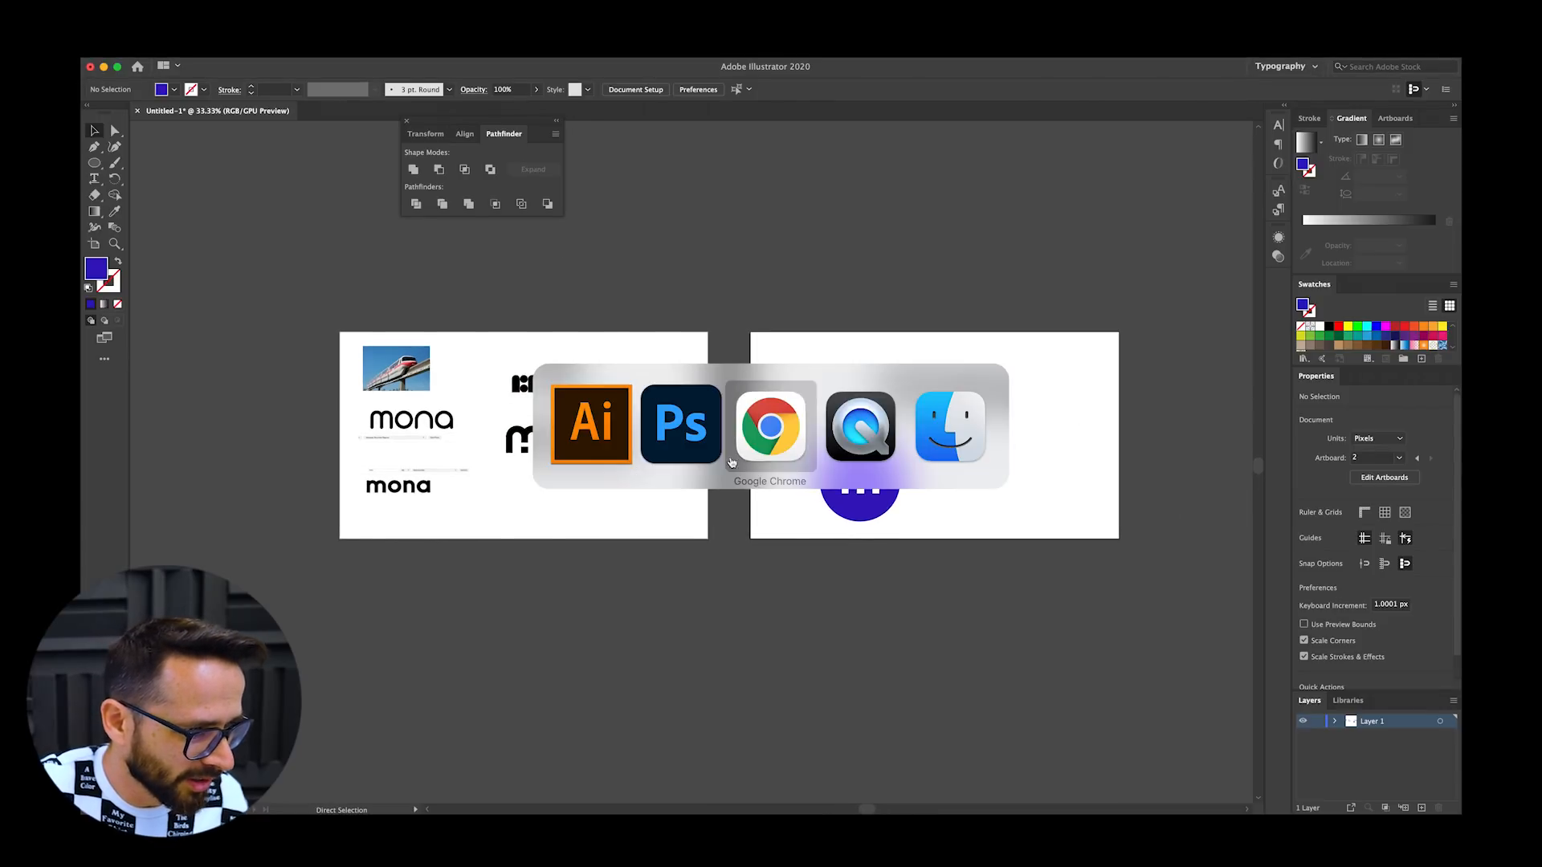
key(super+Tab)
click(673, 421)
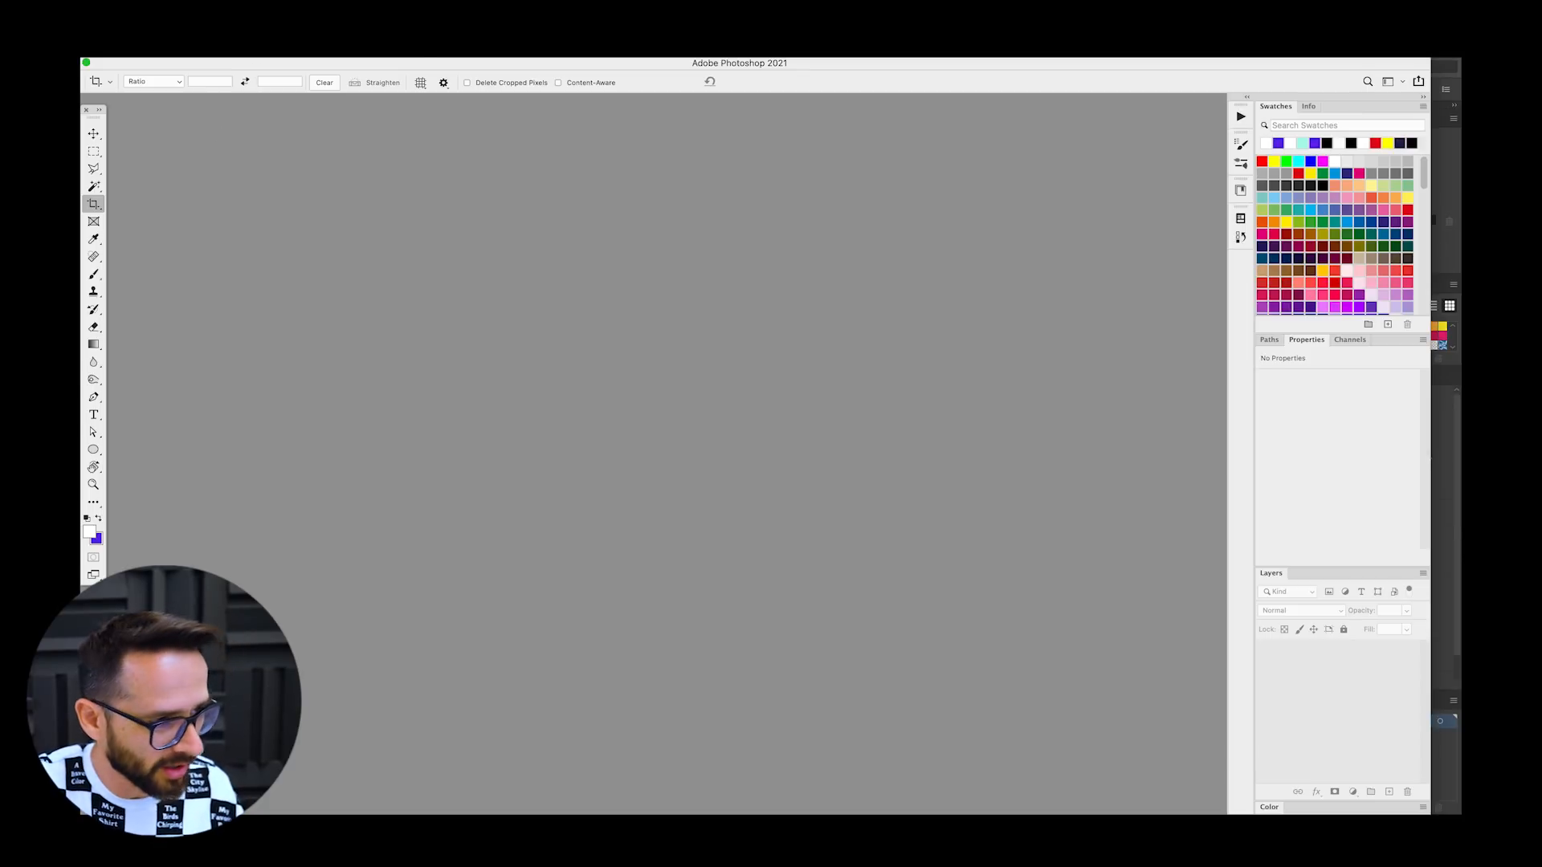
Step: Create a new document with the preset settings and paste the copied monorail photo into it
key(super+n)
key(Return)
key(super+v)
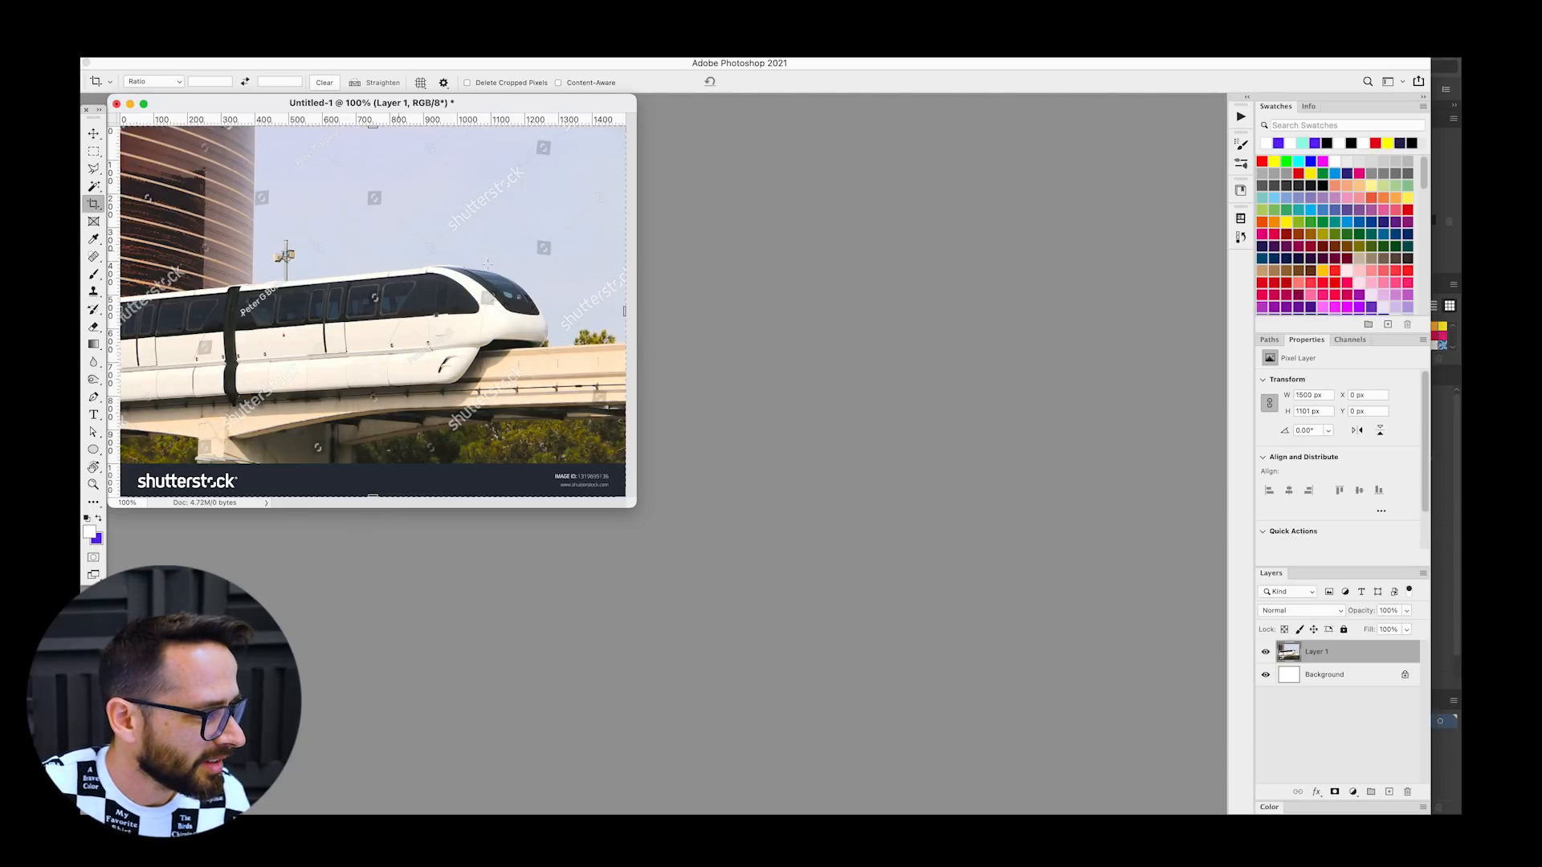
key(v)
Step: Switch to Illustrator, select the "mona" wordmark on the second artboard, and expand it into filled shapes
key(super+Tab)
key(Tab)
key(super+Tab)
key(Tab)
key(super+Tab)
key(super+Tab)
key(Tab)
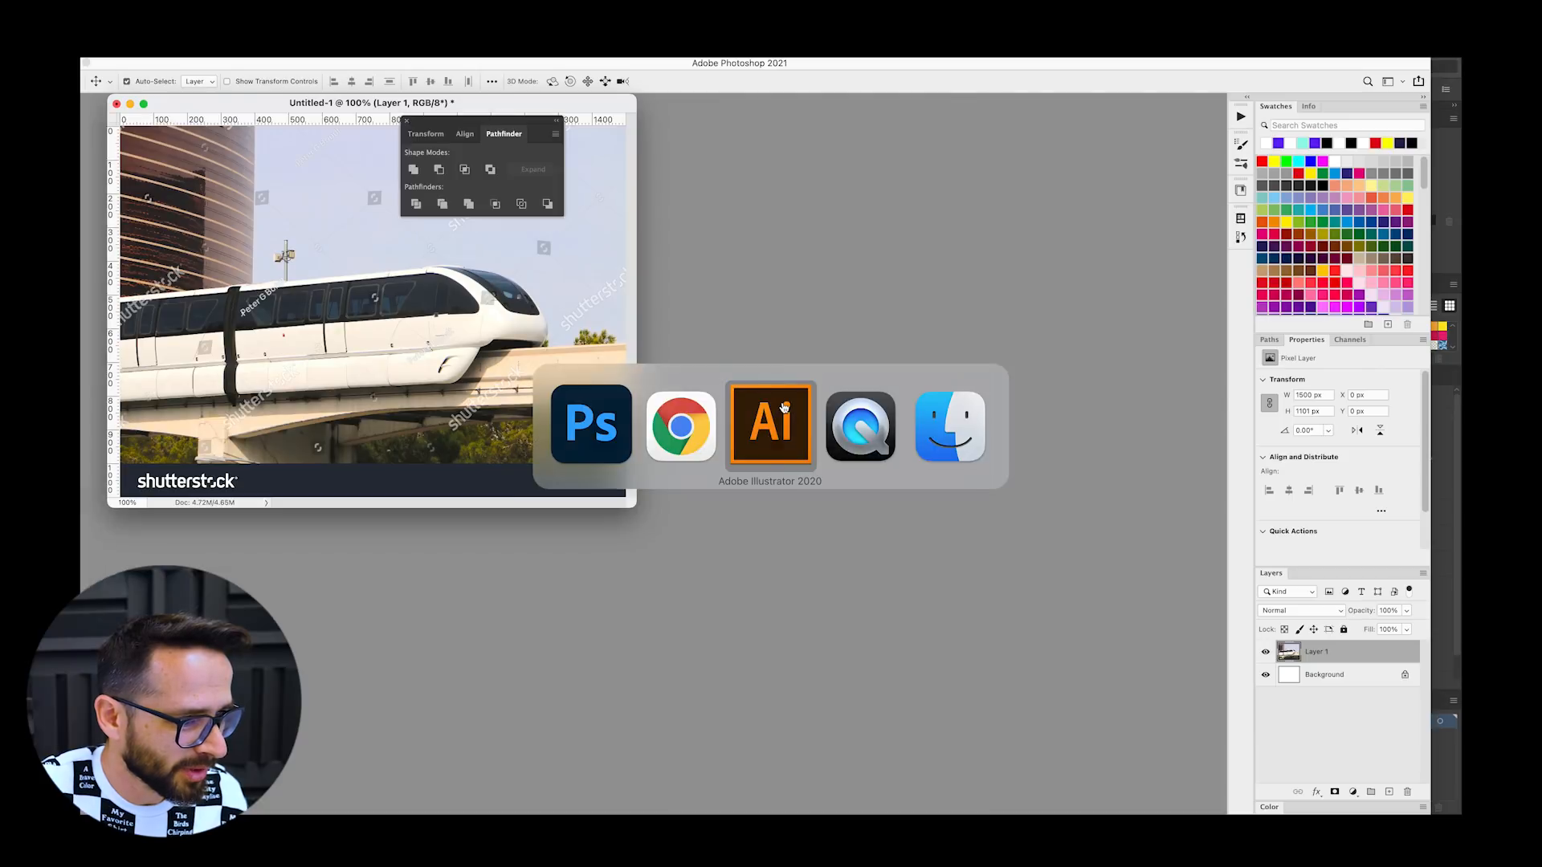
drag(833, 378, 1047, 430)
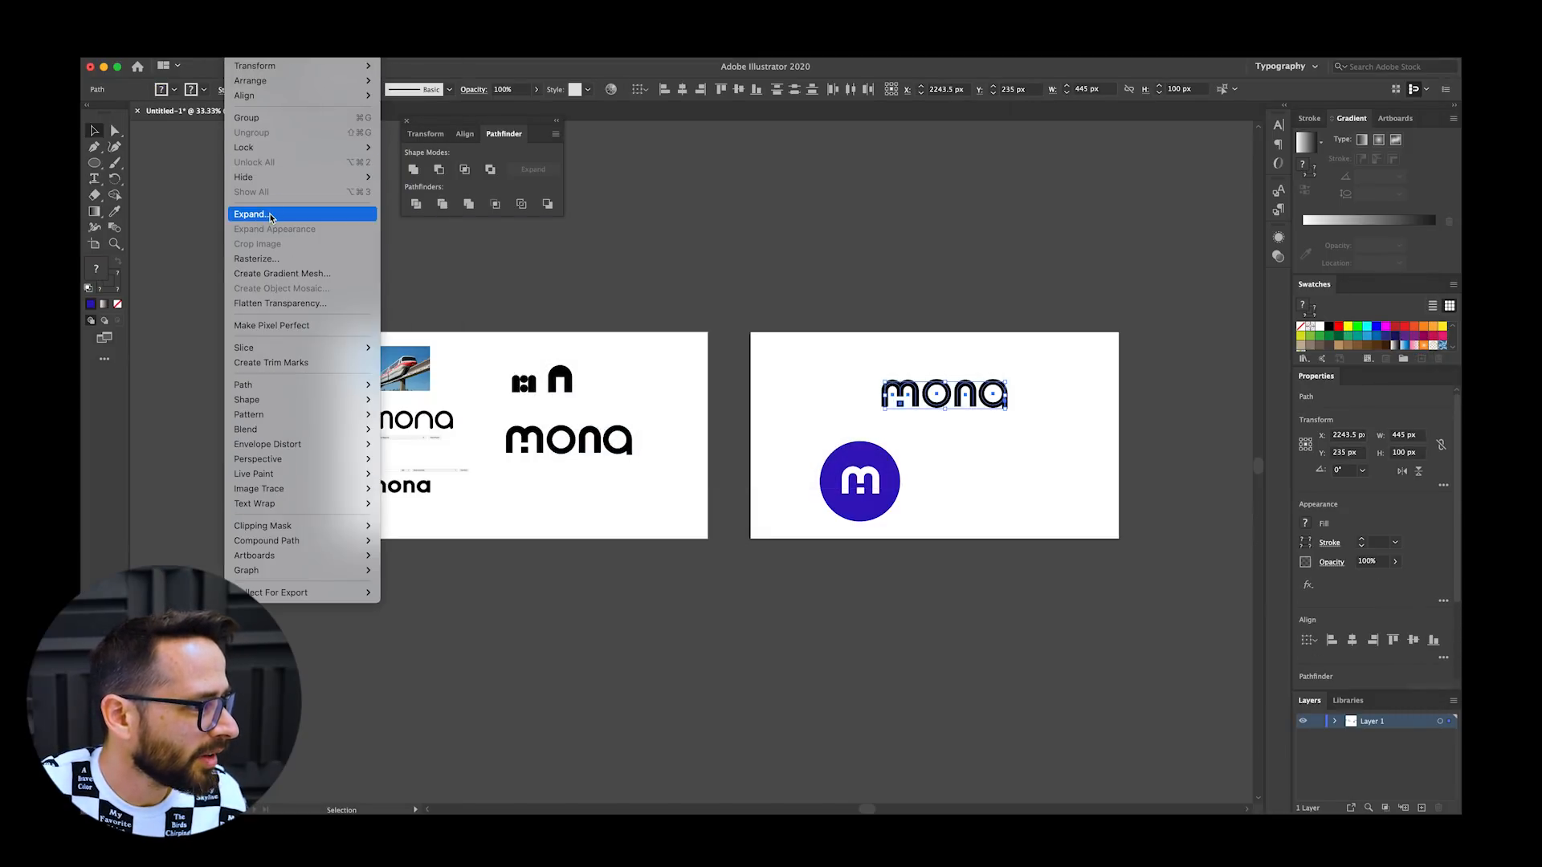
click(271, 212)
Step: Recolour the expanded "mona" wordmark with the blue-violet sampled from the icon's circle
key(i)
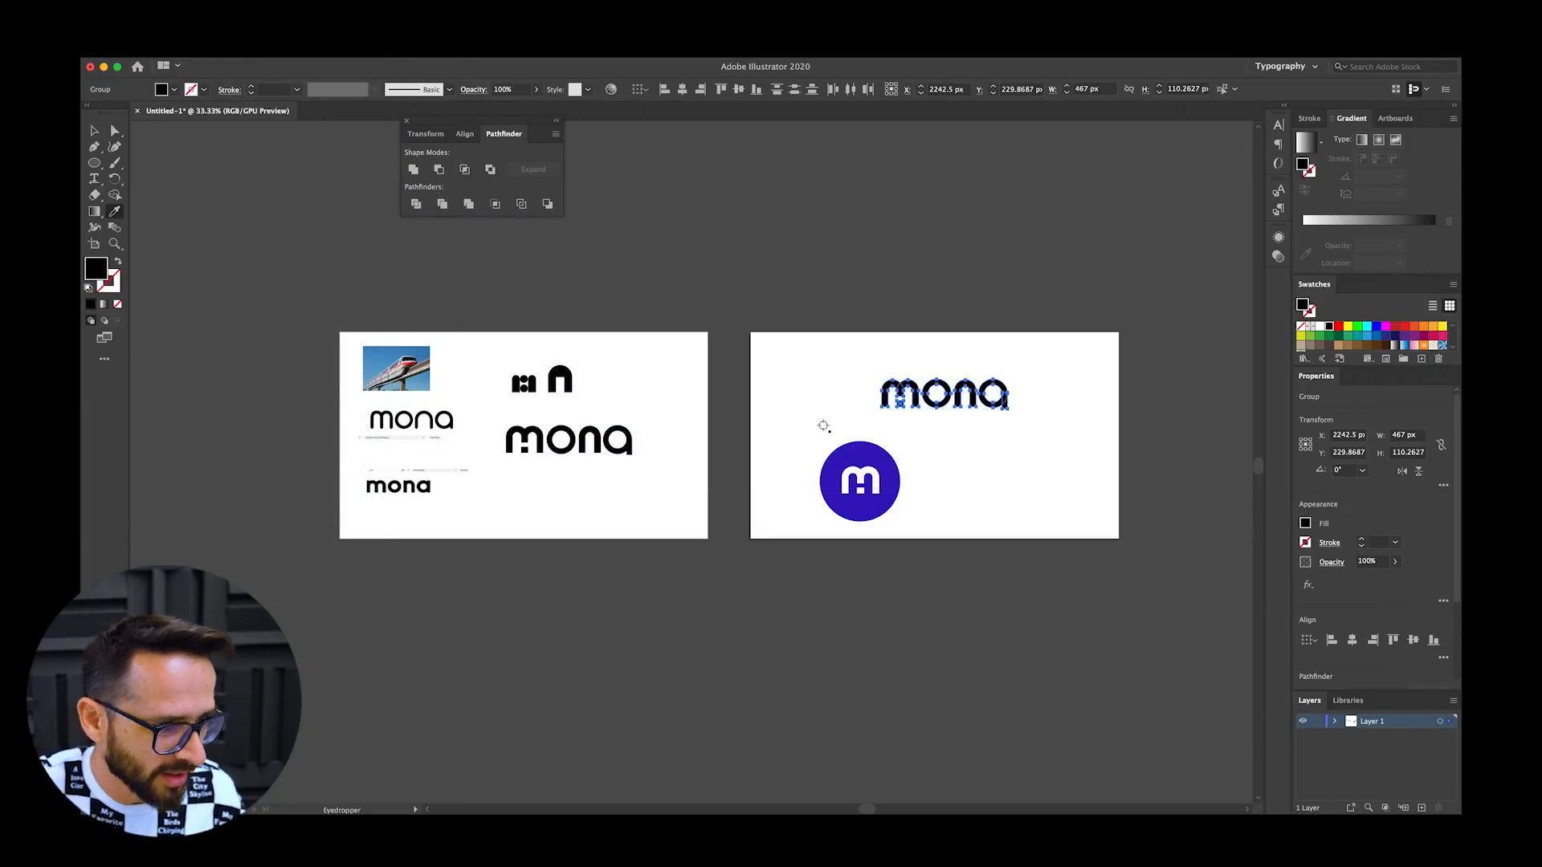
click(844, 458)
click(830, 388)
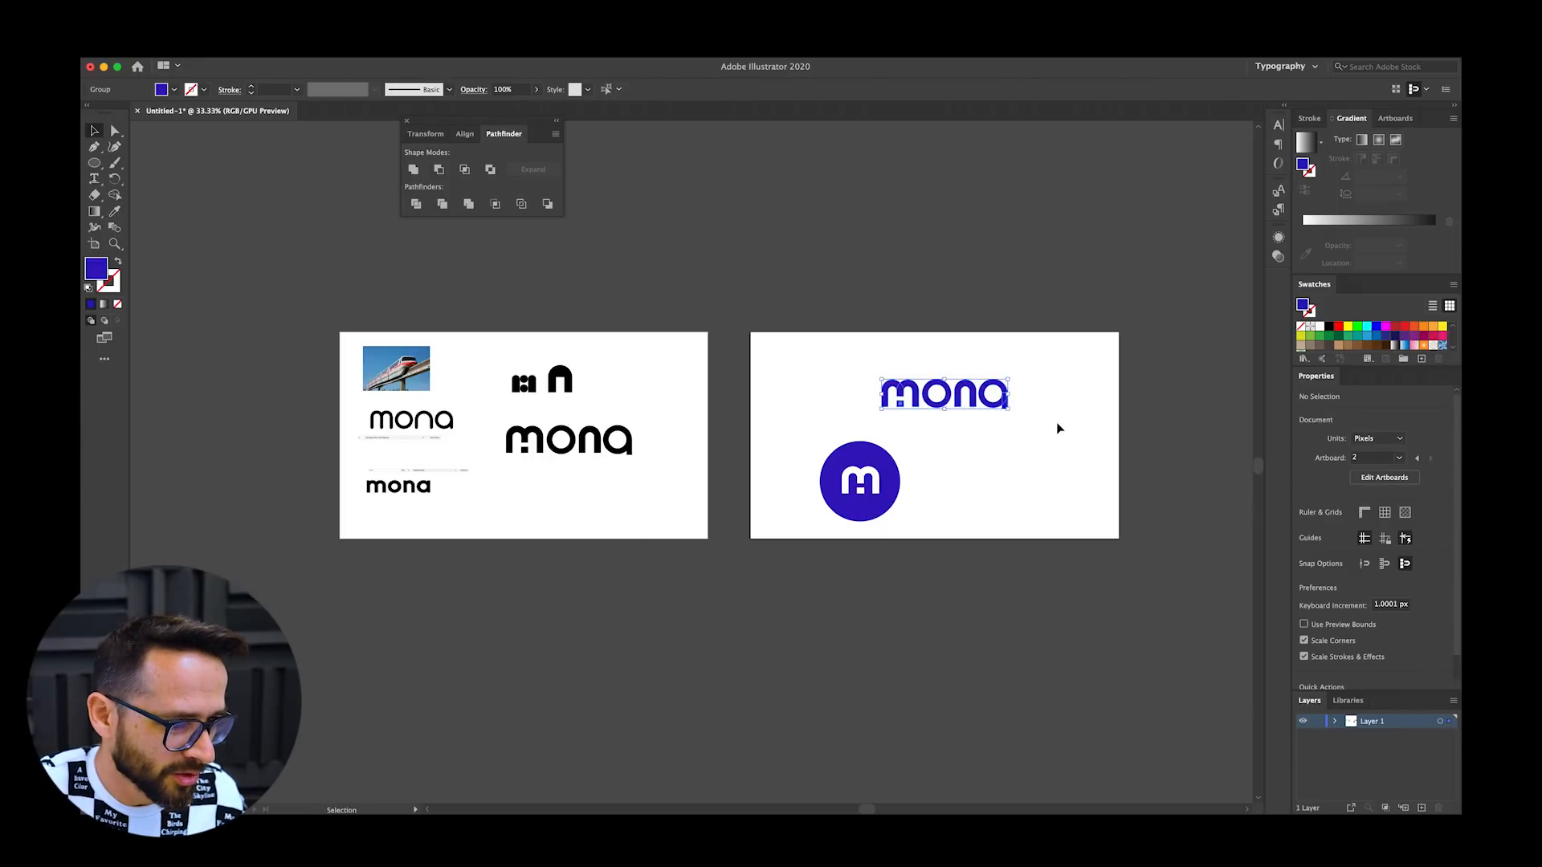
Step: Copy the blue-violet wordmark, switch to Photoshop, and paste it as pixels over the monorail photo
key(super+Tab)
key(f)
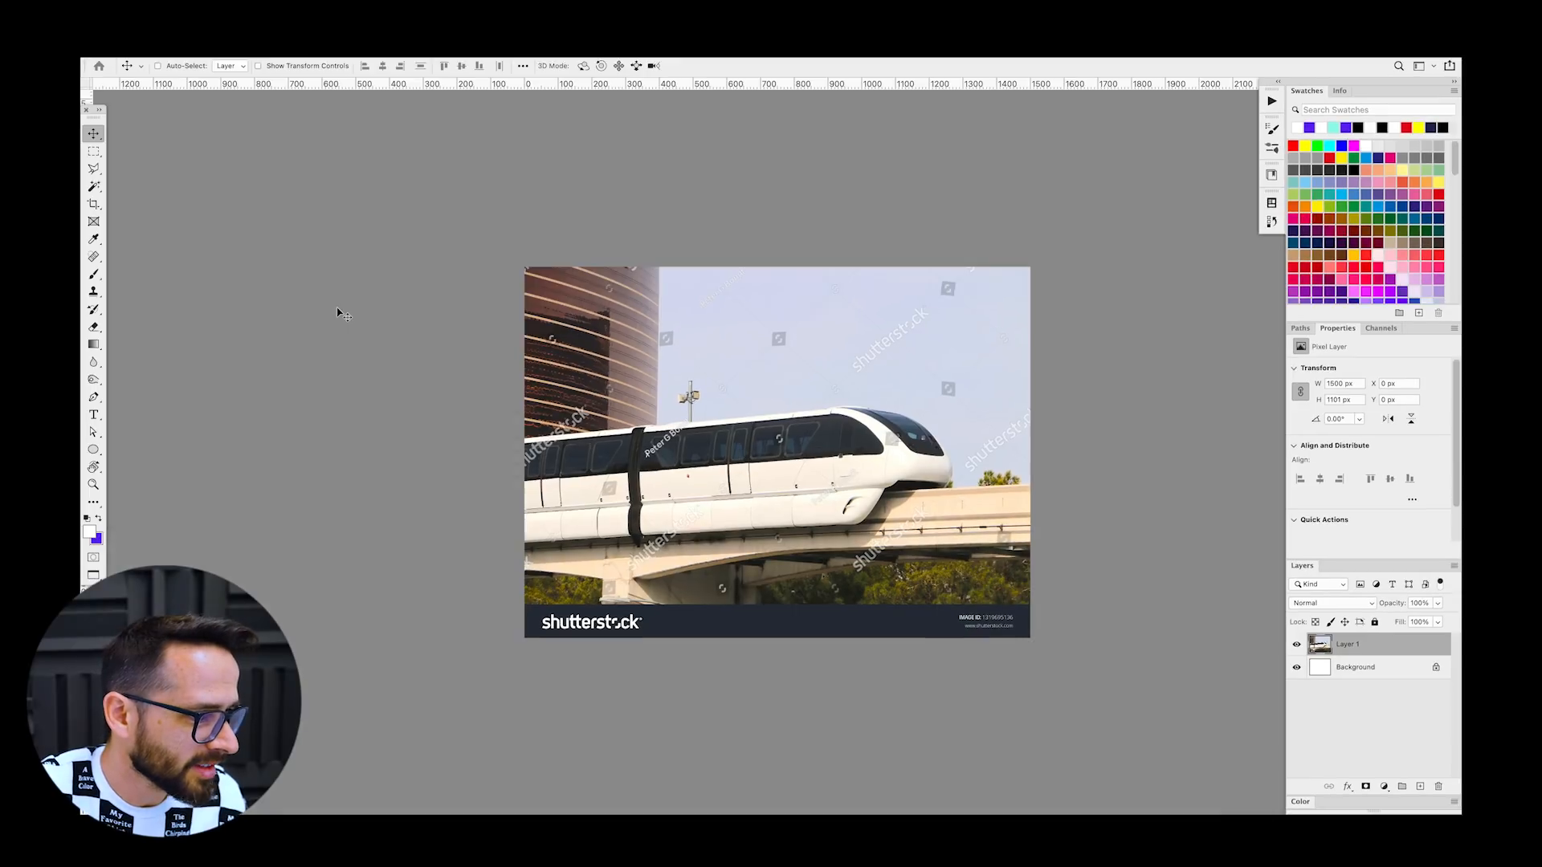
key(super+0)
key(super+v)
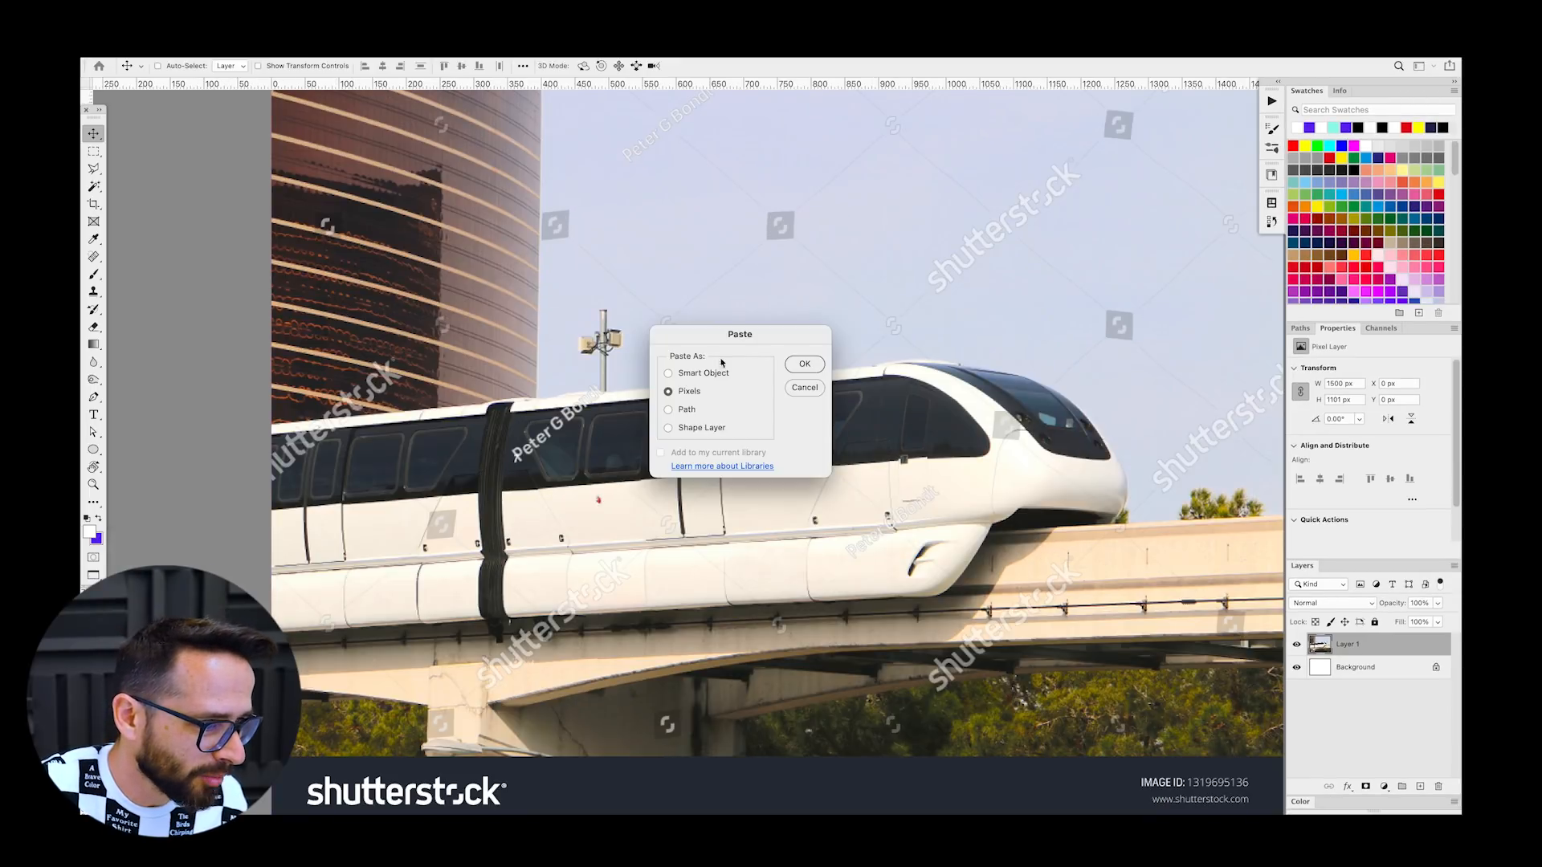
click(804, 366)
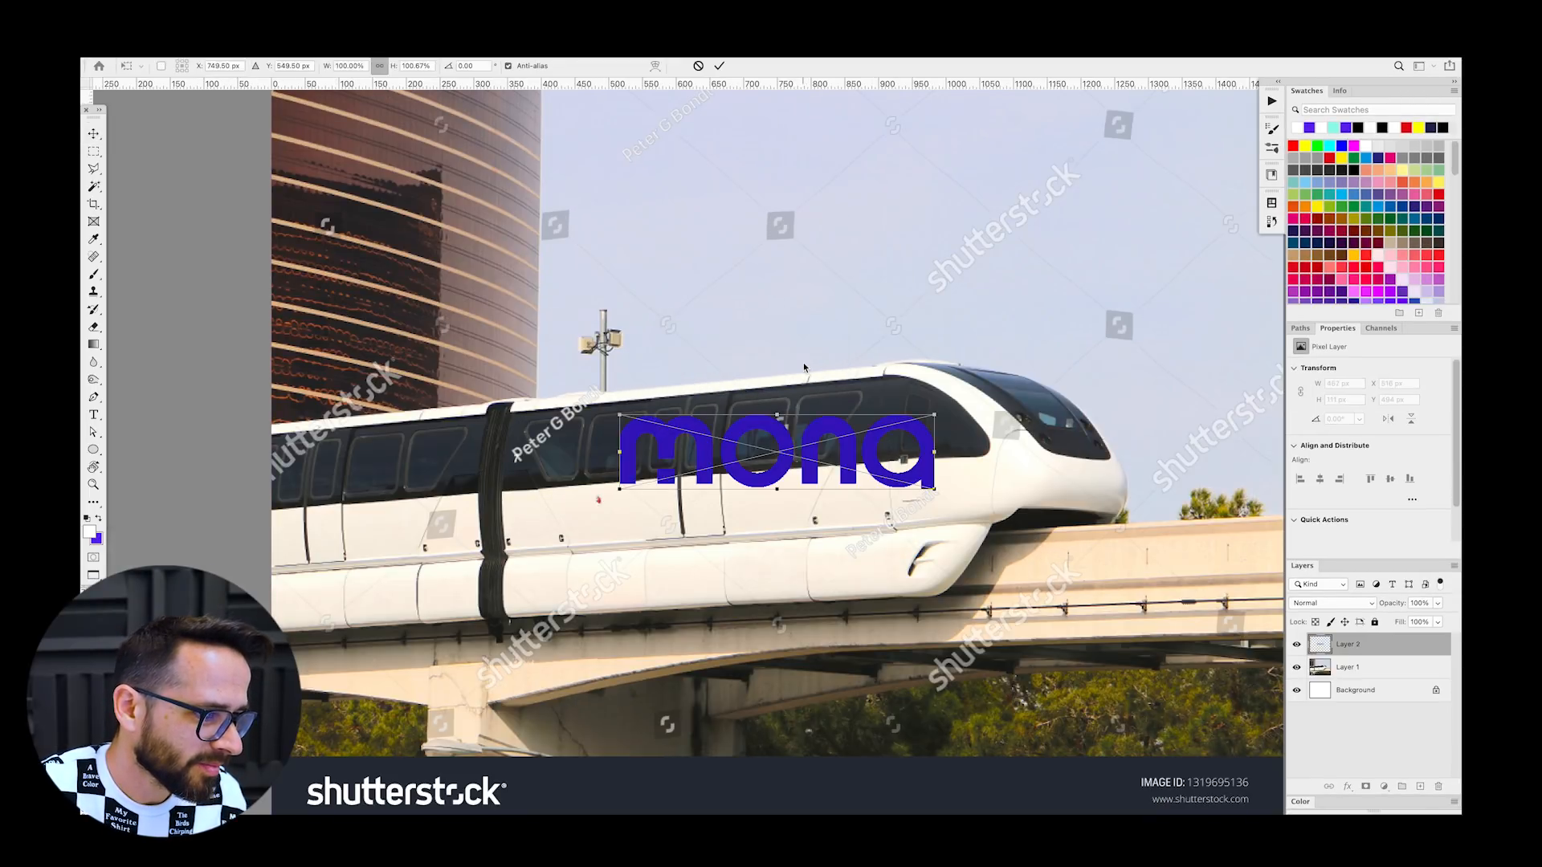
Step: Scale the wordmark to about 226 px wide, tilt it to the train's angle, and place it on the white side panel beside the black joint
drag(783, 458, 790, 518)
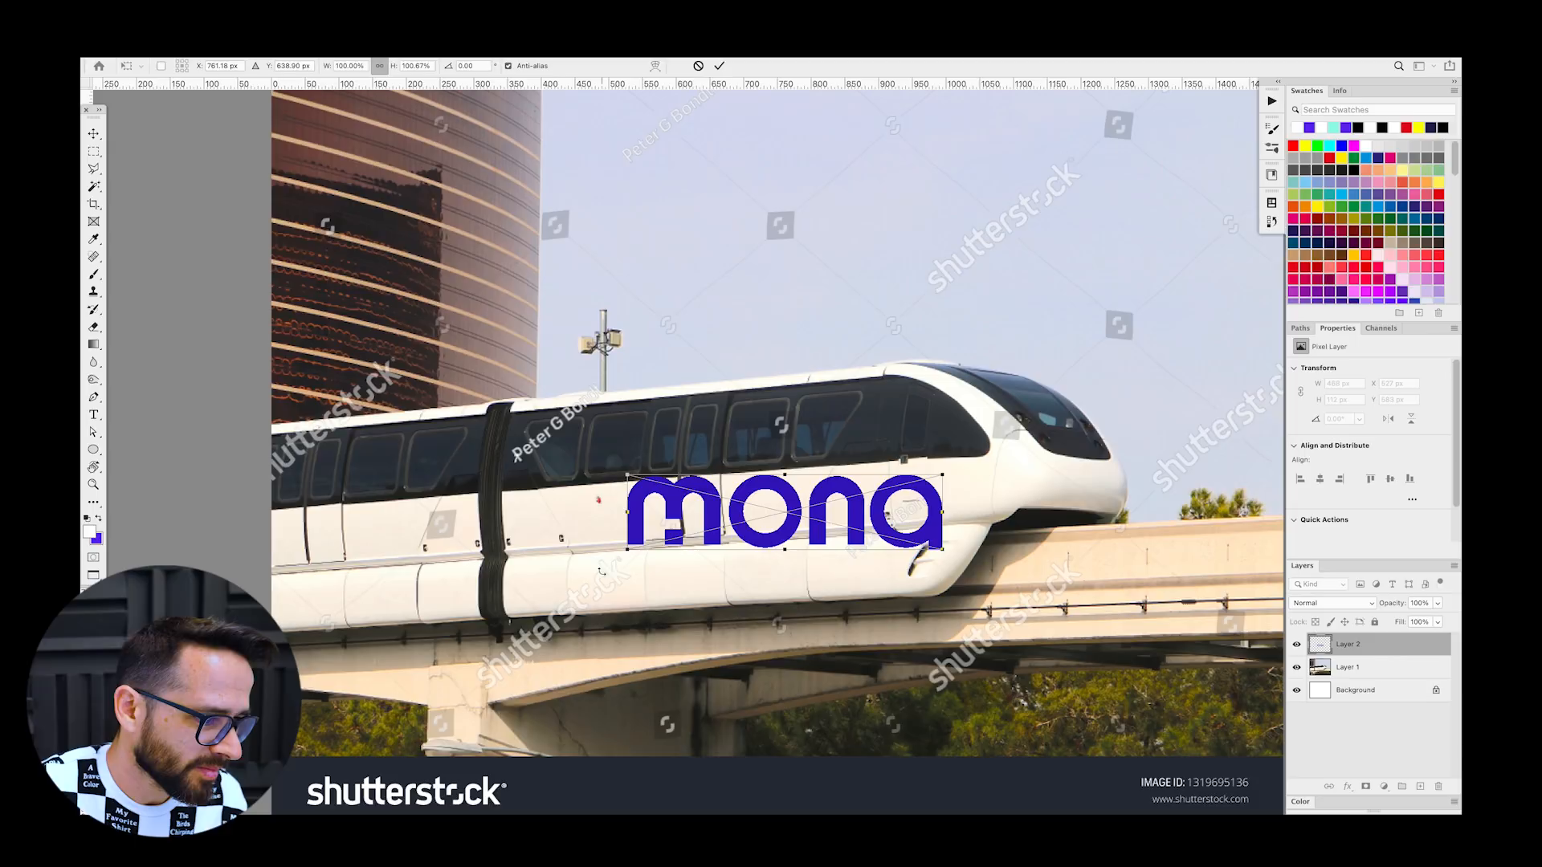
drag(647, 544, 729, 525)
drag(1000, 524, 999, 518)
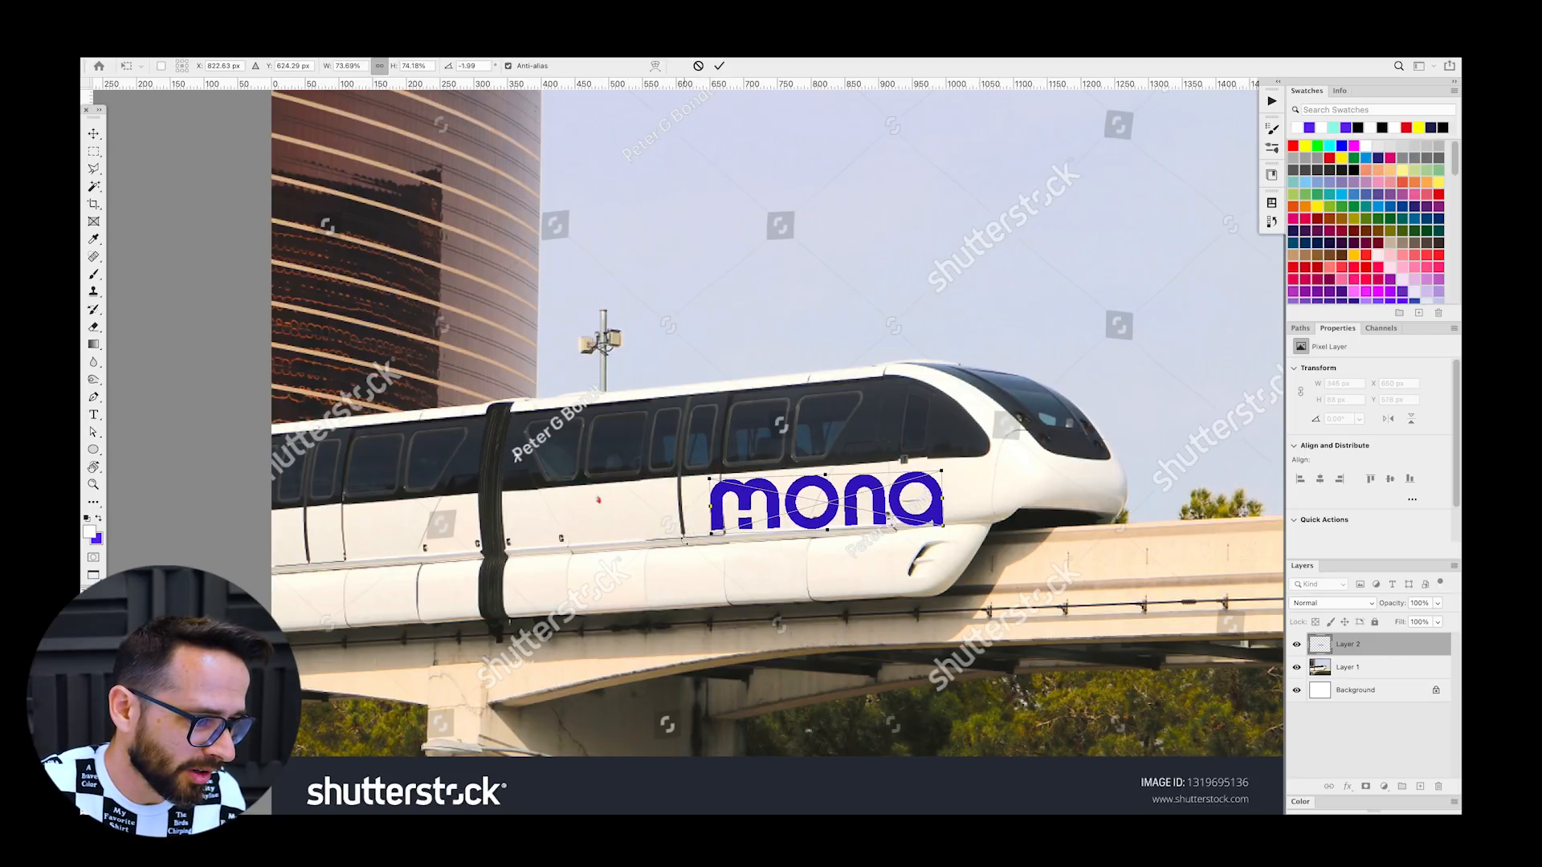
drag(714, 533, 568, 527)
drag(698, 541, 755, 512)
key(Return)
key(ctrl+t)
key(Return)
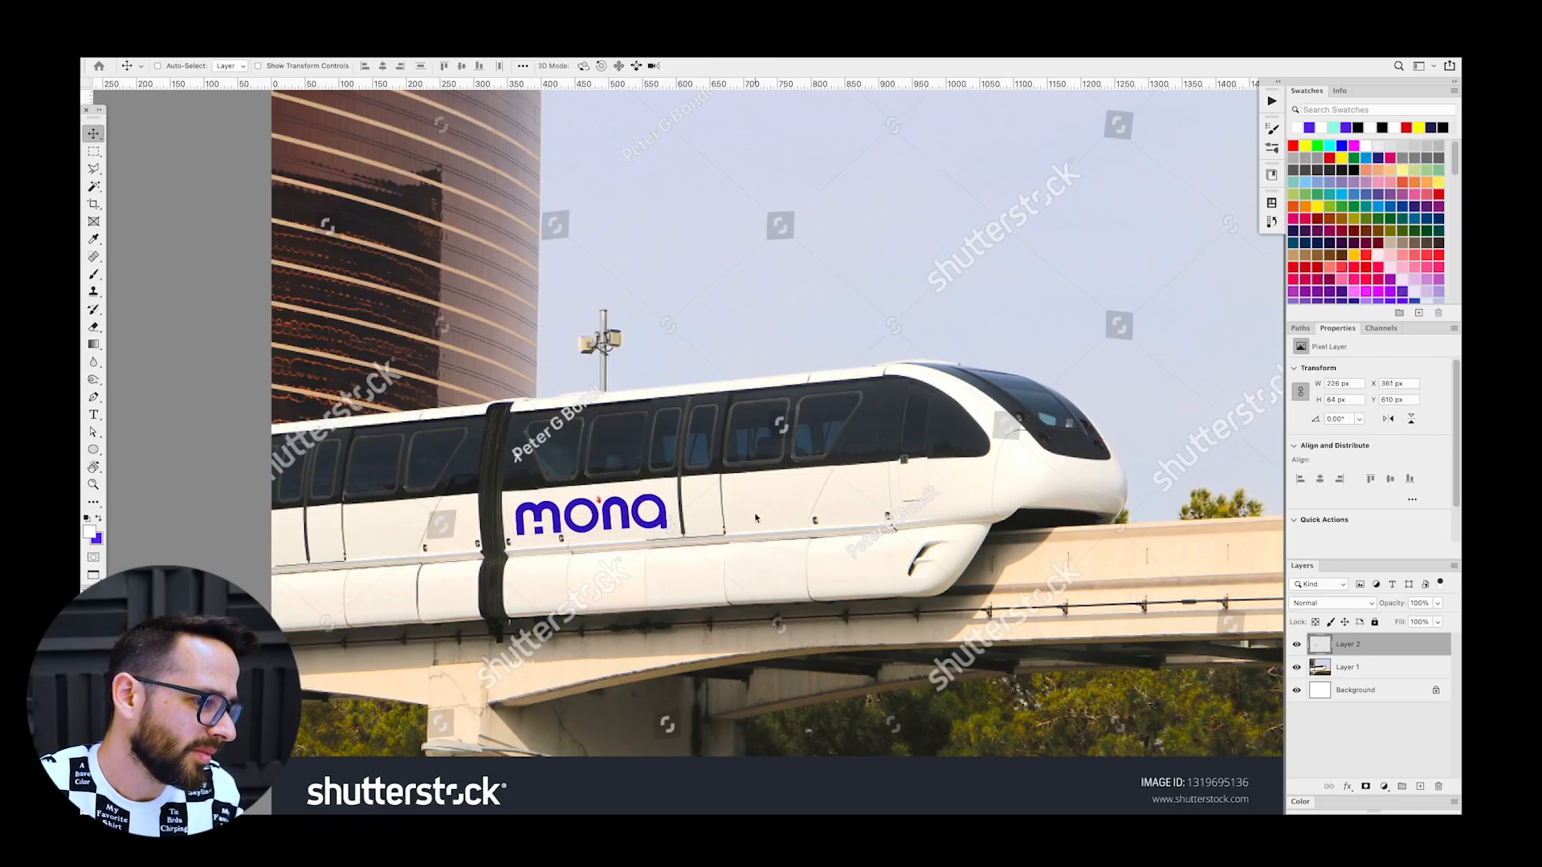
key(ctrl+minus)
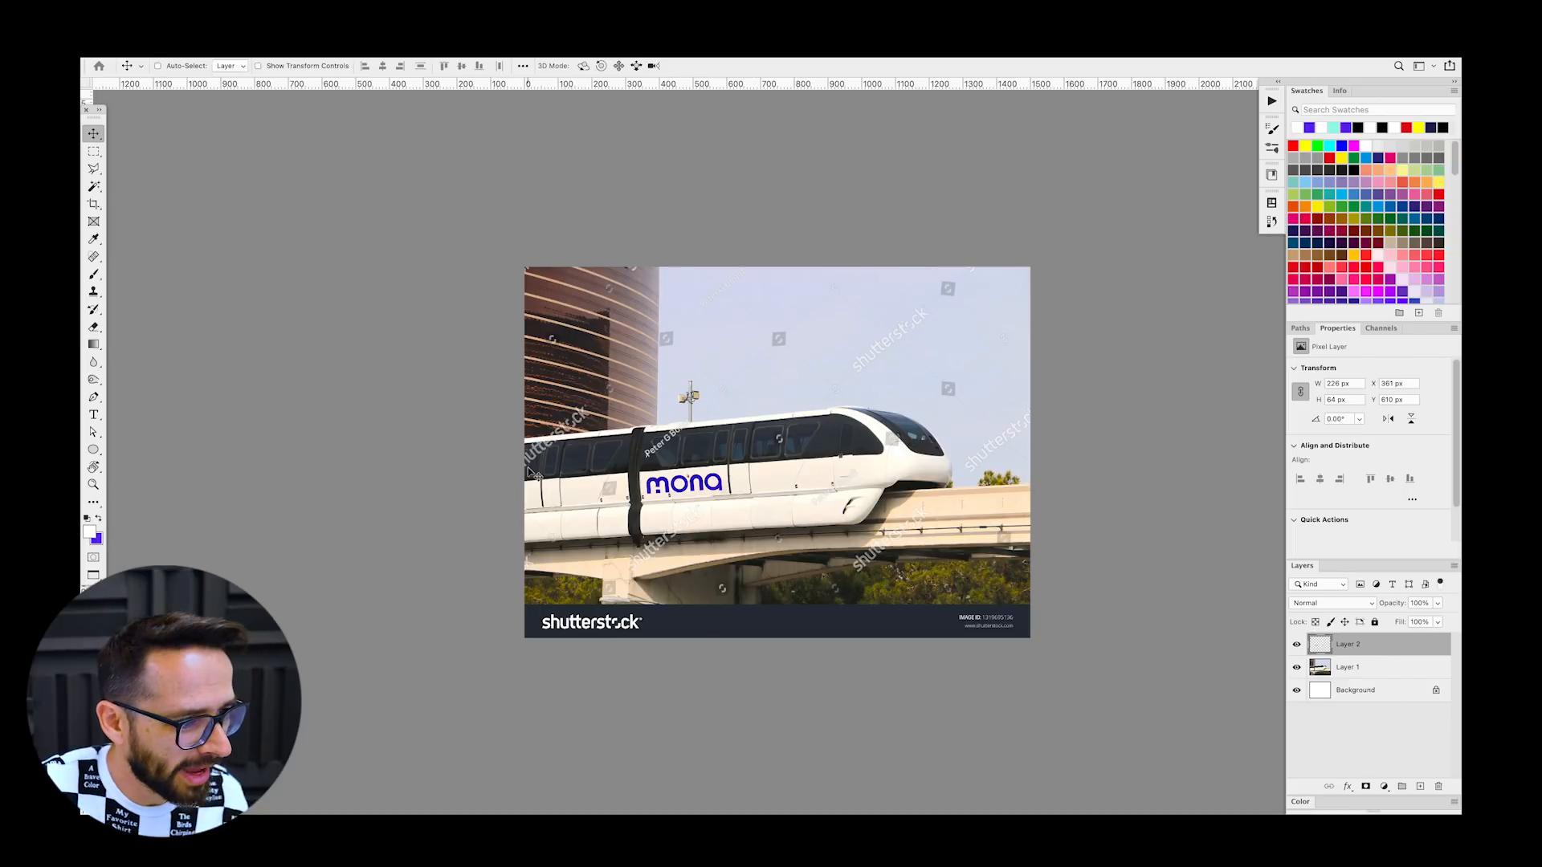
Step: Copy the circular "m" icon from Illustrator and paste it as pixels into the Photoshop monorail mockup
key(super+Tab)
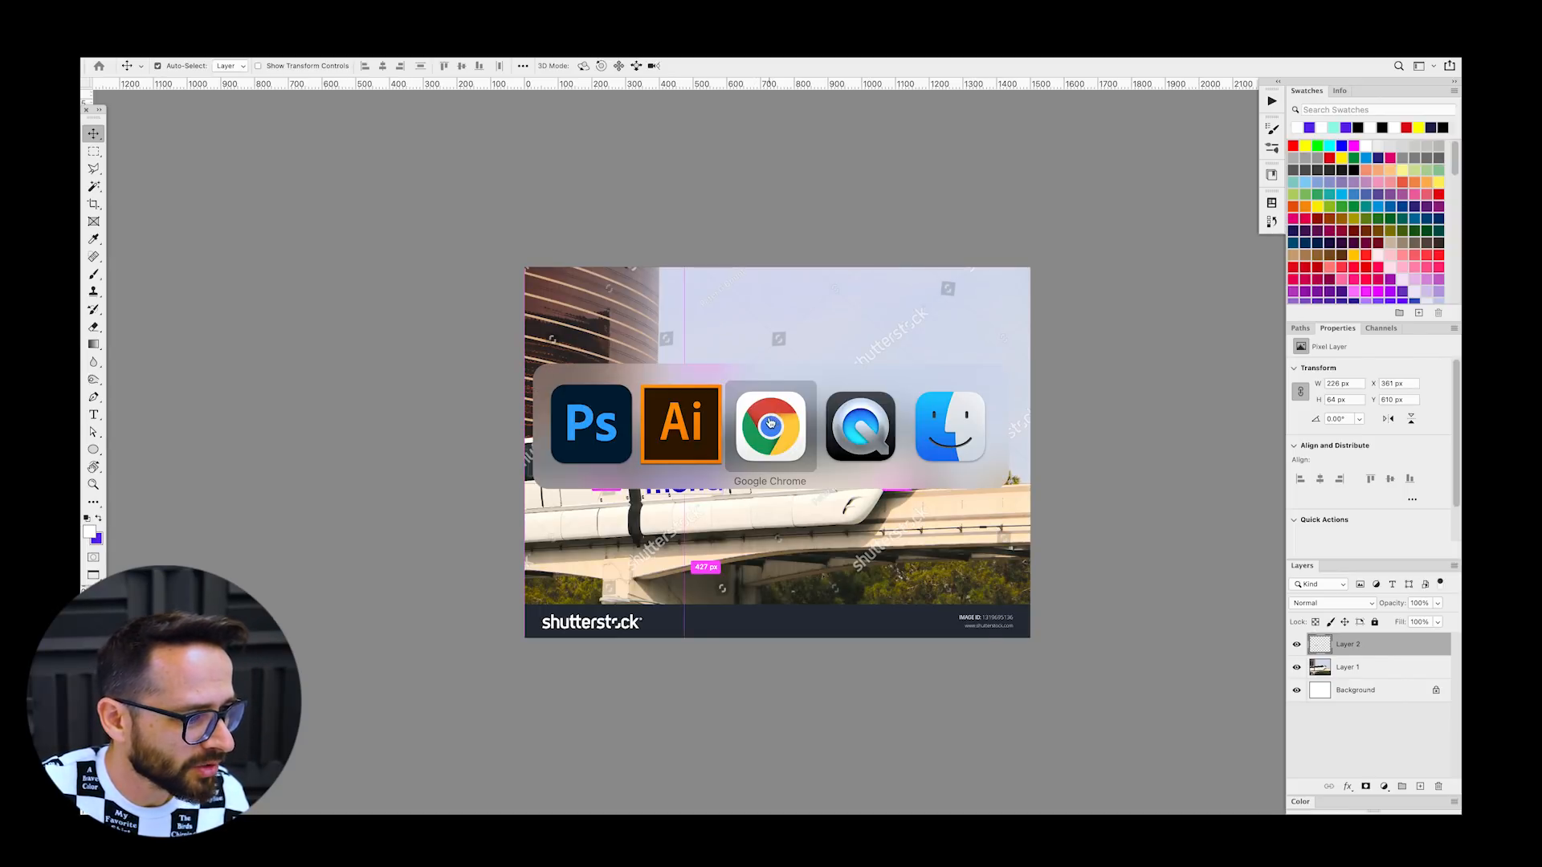
key(super+Tab)
key(super+Tab)
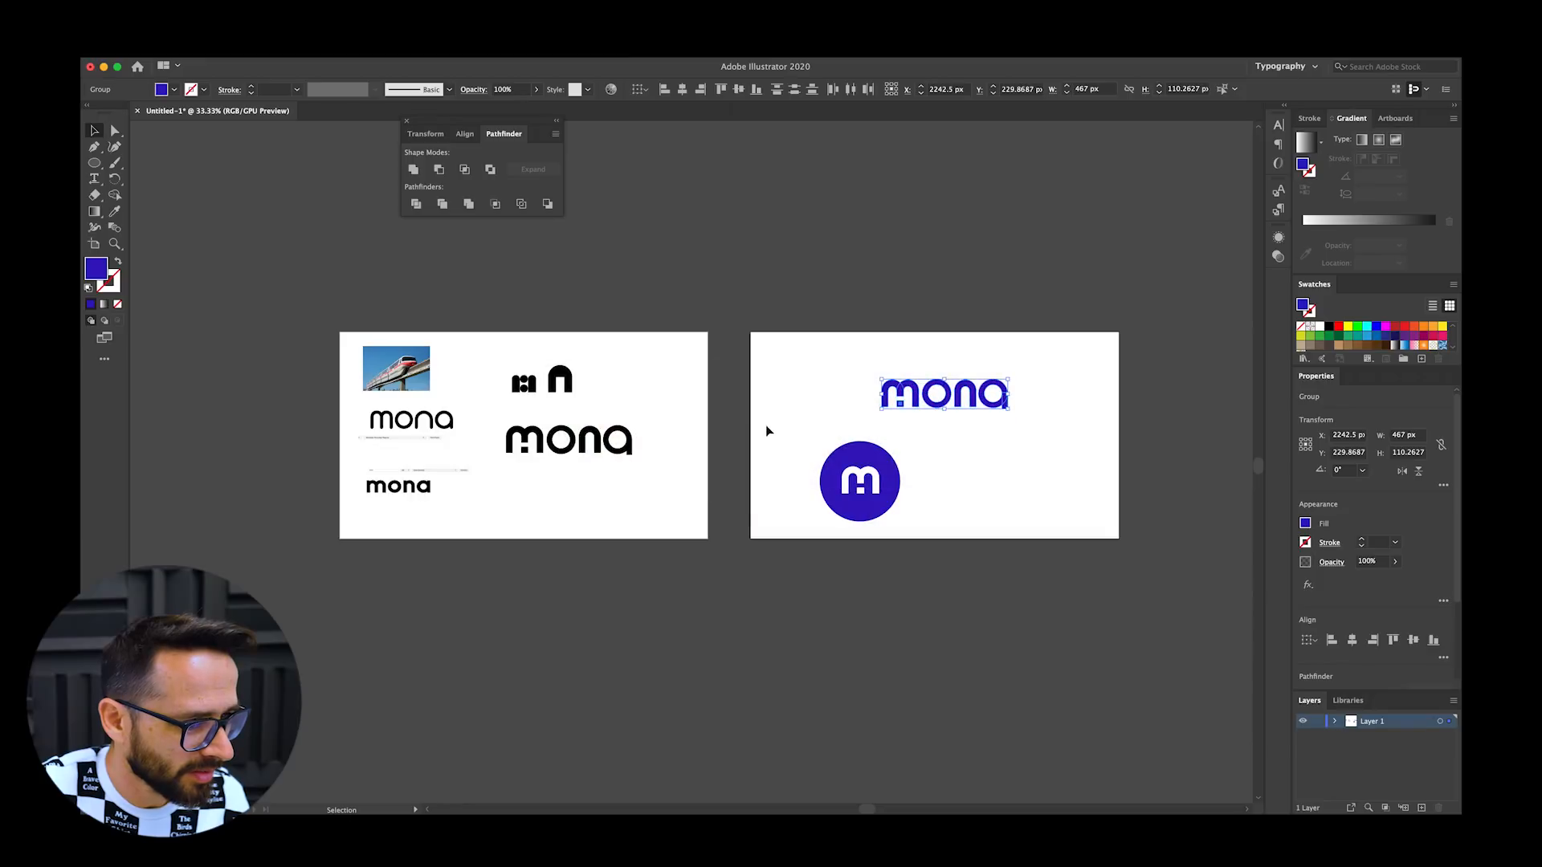
drag(935, 523, 933, 531)
key(super+Tab)
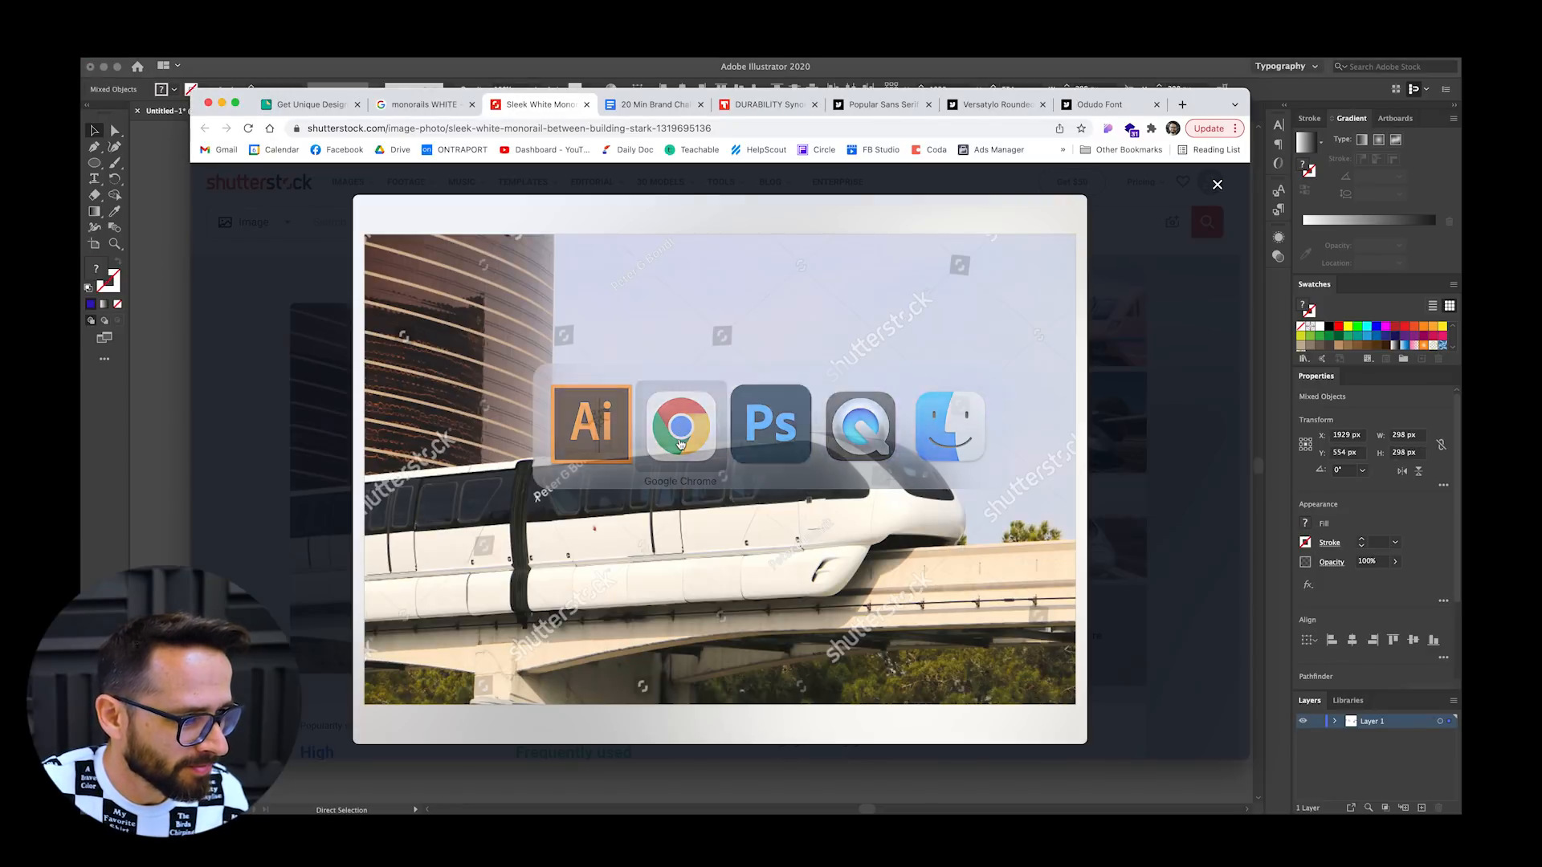
key(super+Tab)
key(super+Tab)
key(super+v)
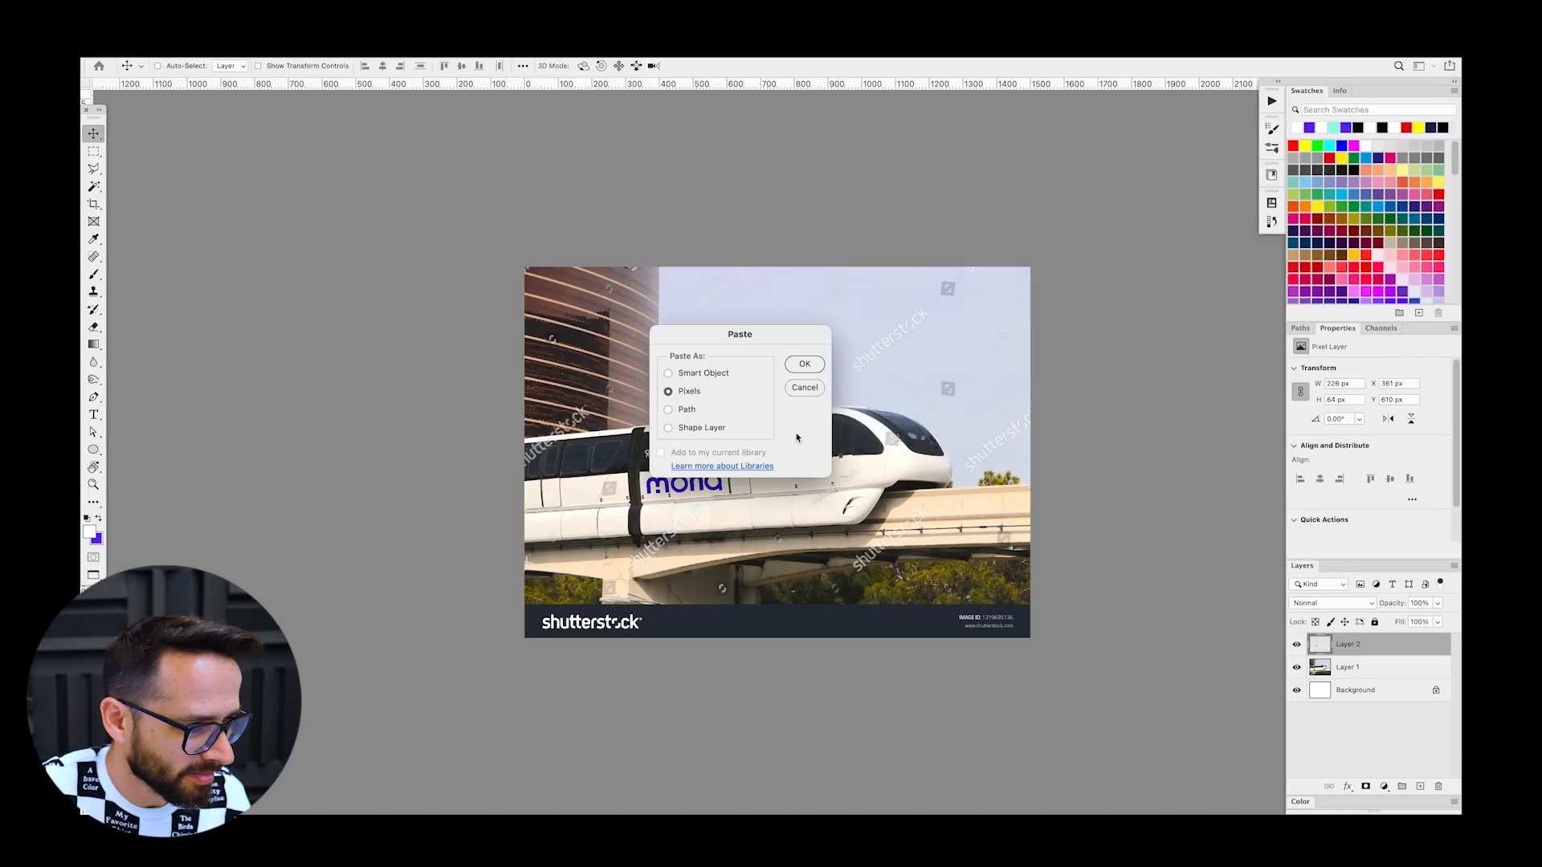
click(803, 363)
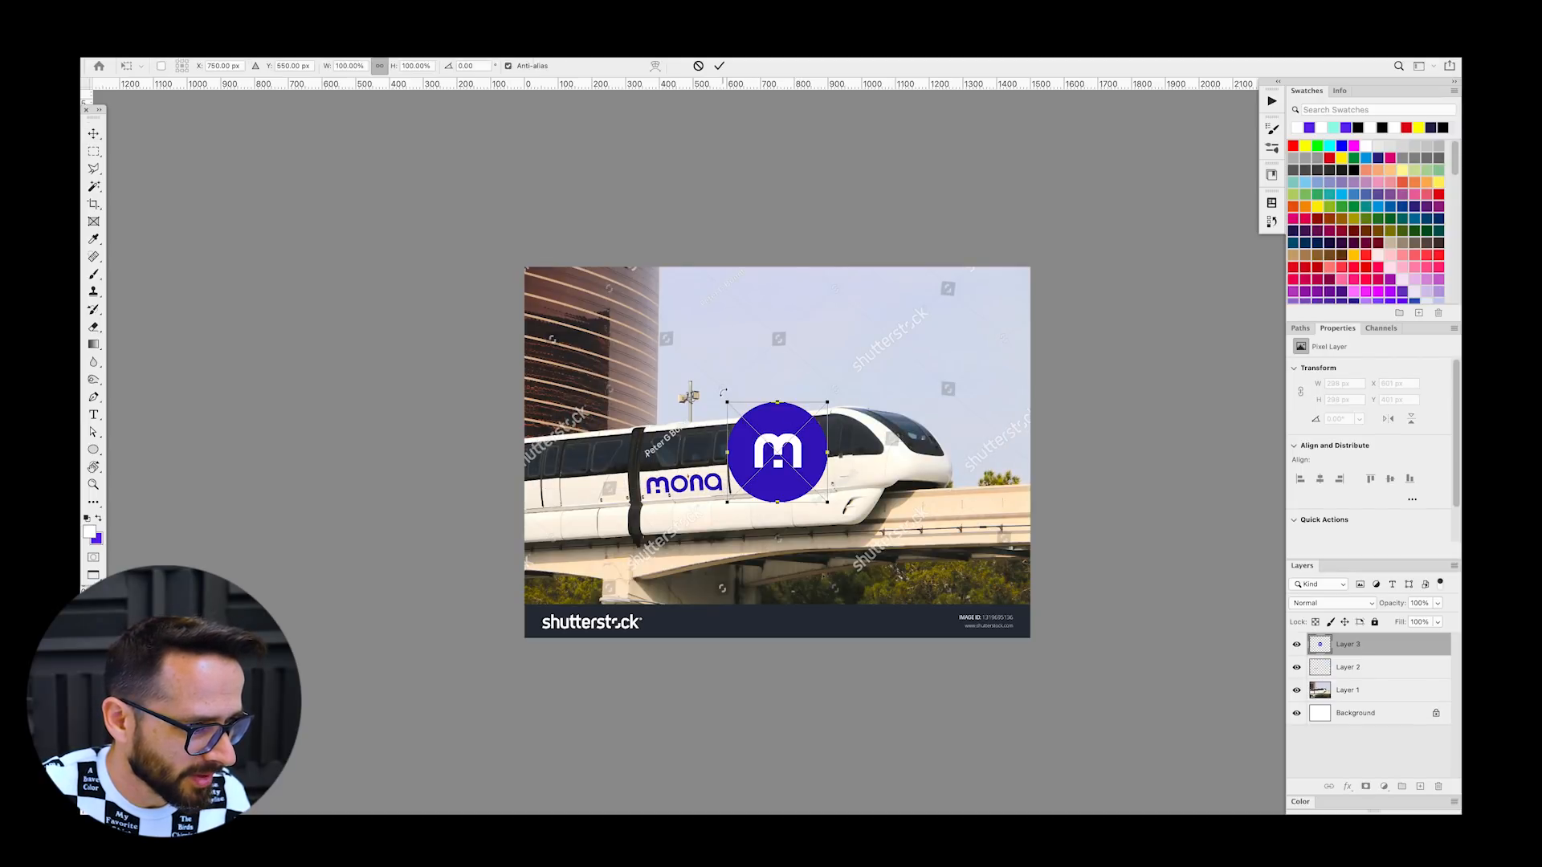
Step: Scale the "m" icon to about 69 px, place it on the white panel near the monorail's nose, and return to Illustrator
drag(725, 401, 873, 460)
key(Return)
key(ctrl+t)
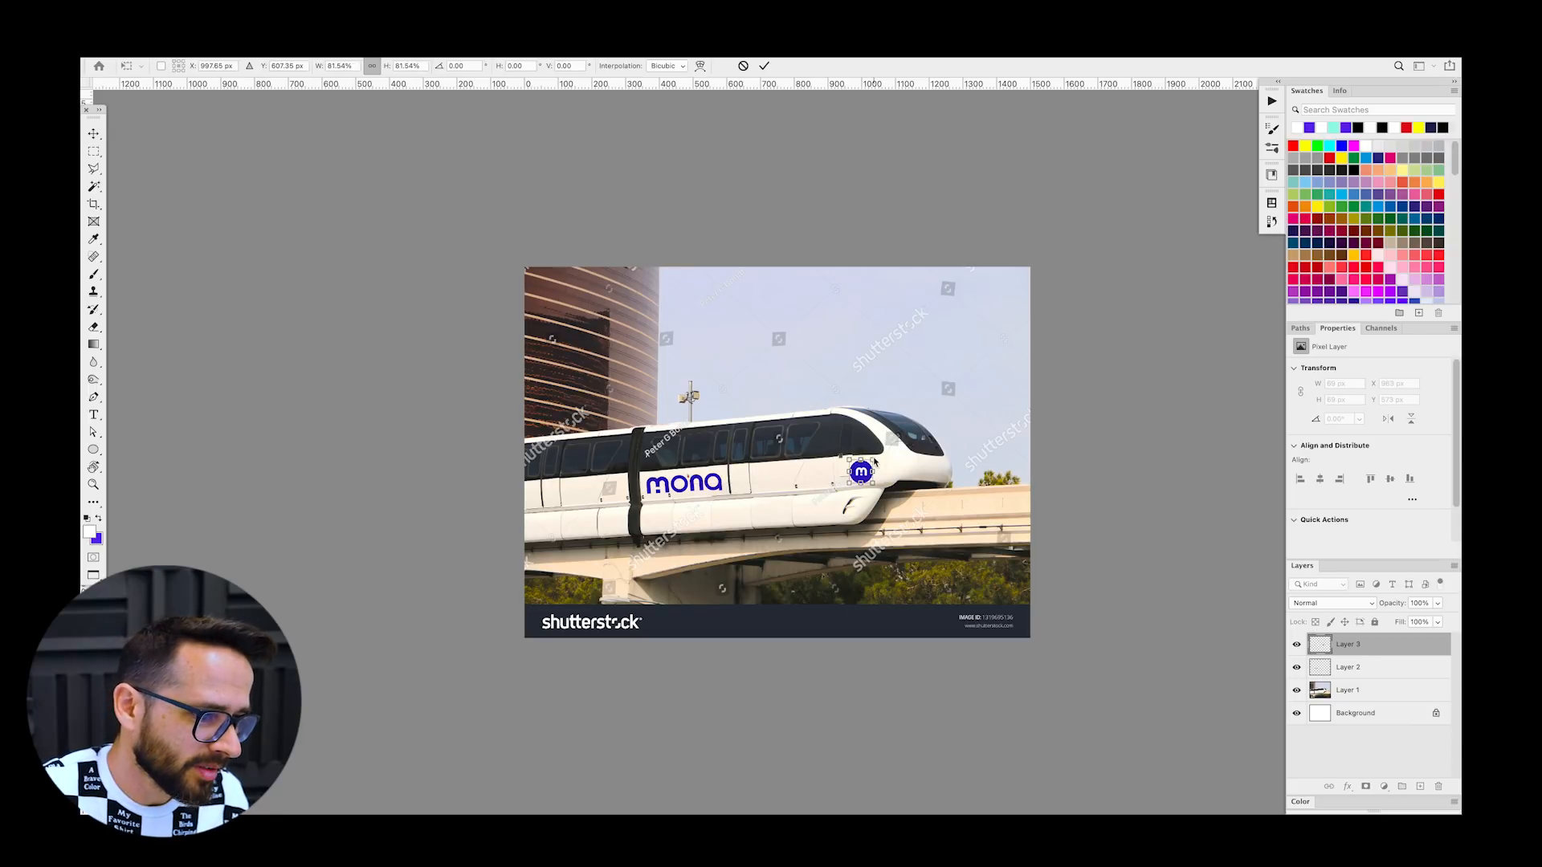
key(Return)
key(ctrl)
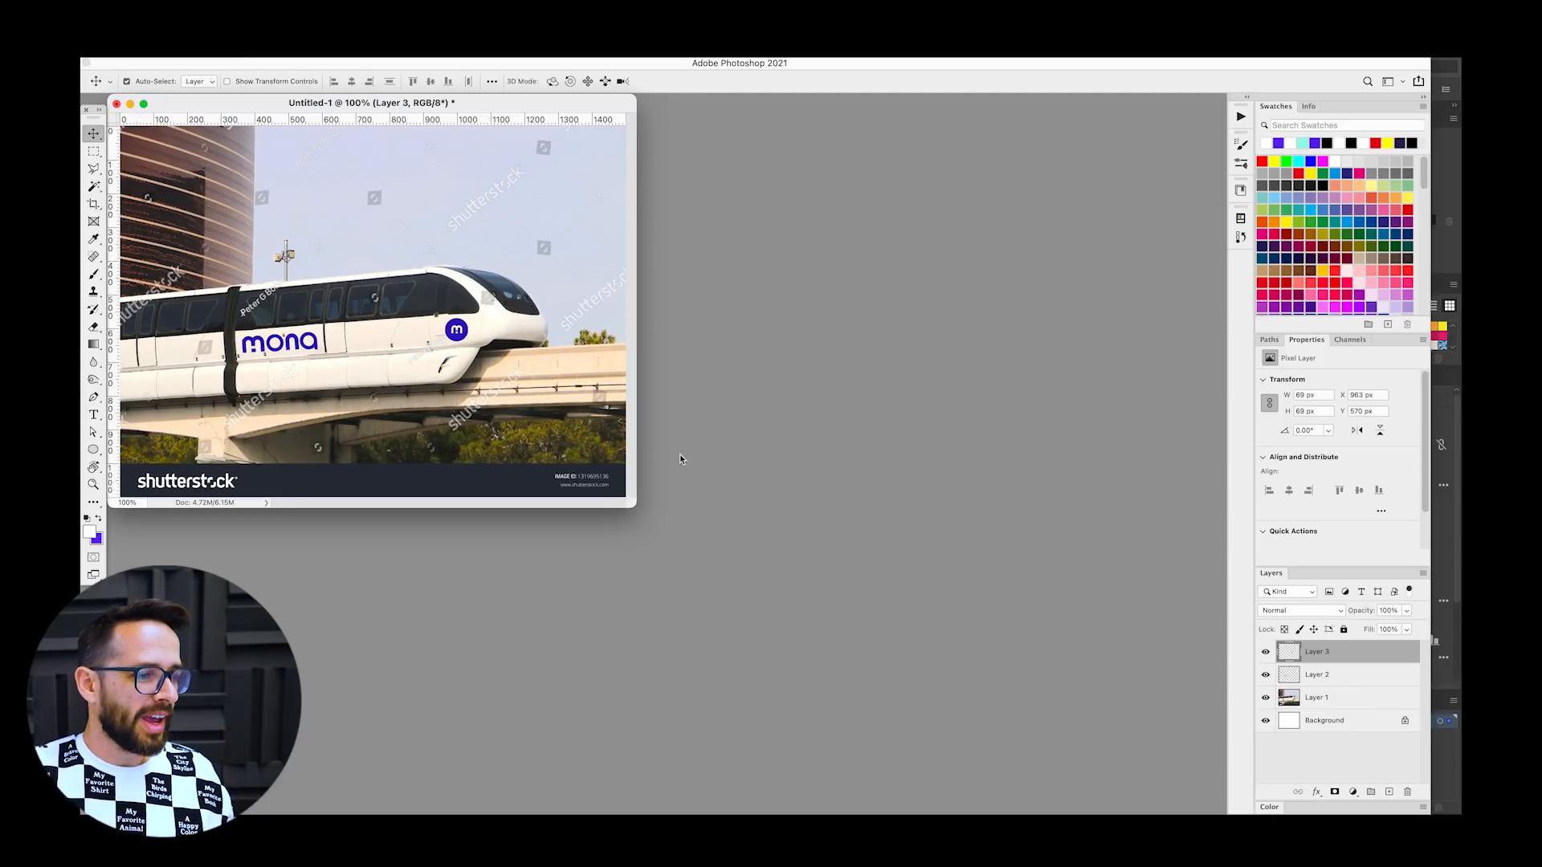
key(super+Tab)
key(super+Tab)
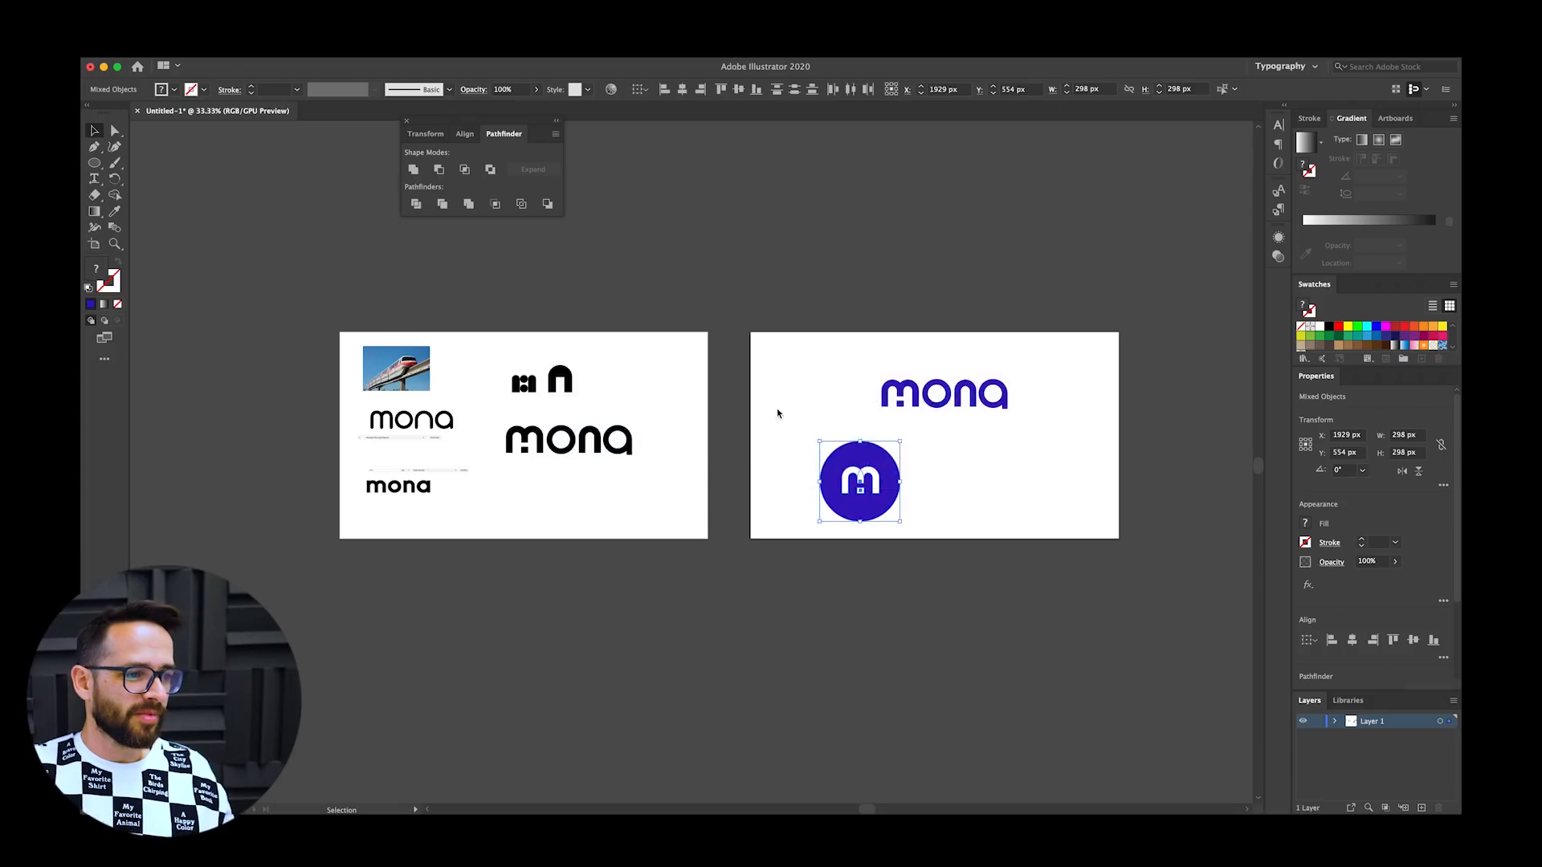